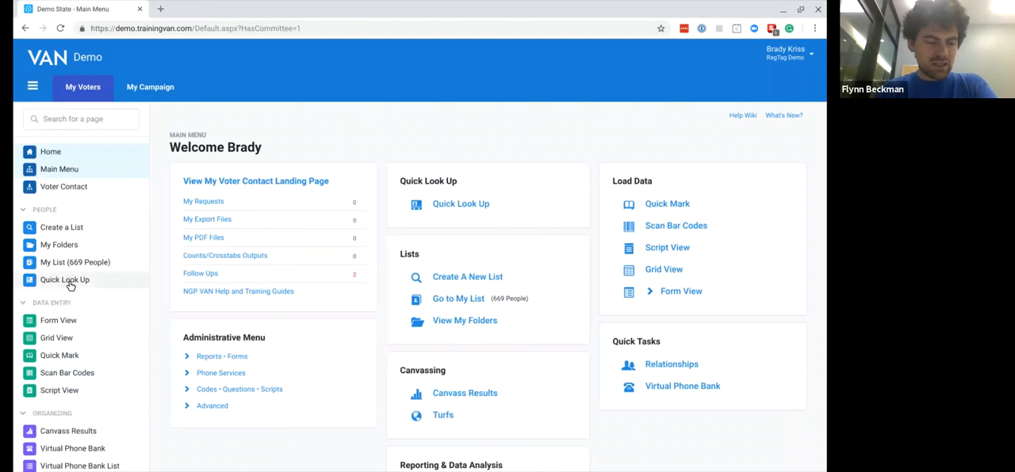
- View the My Campaign main menu, return to My Voters, and display the side navigation again
scroll(68, 286, "up", 5)
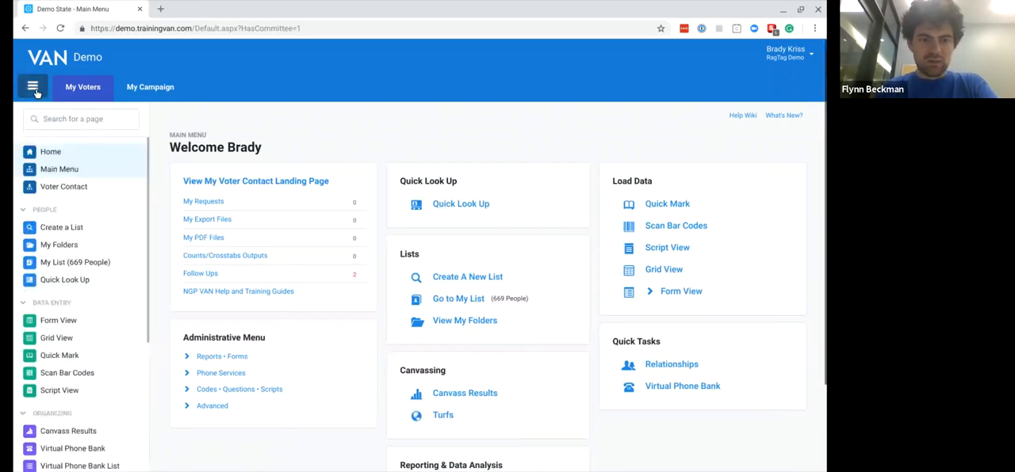
left_click(32, 87)
left_click(136, 92)
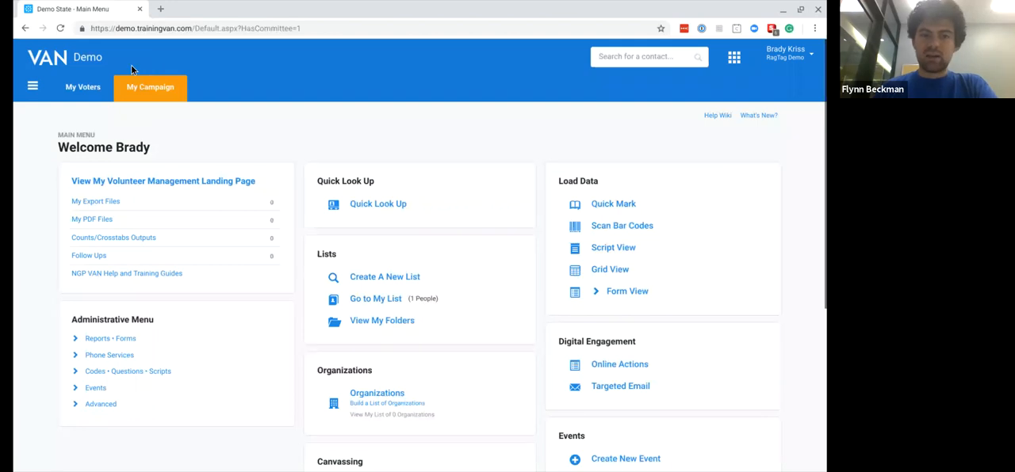
left_click(81, 89)
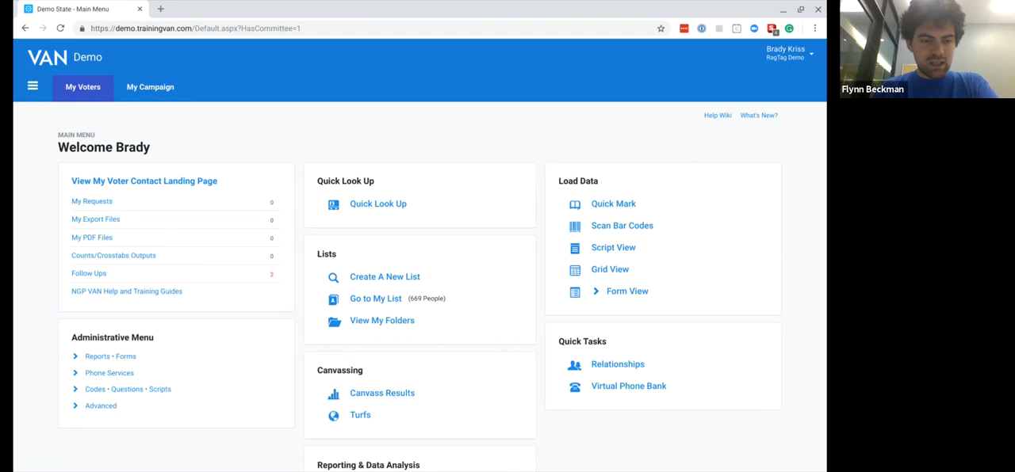
left_click(33, 86)
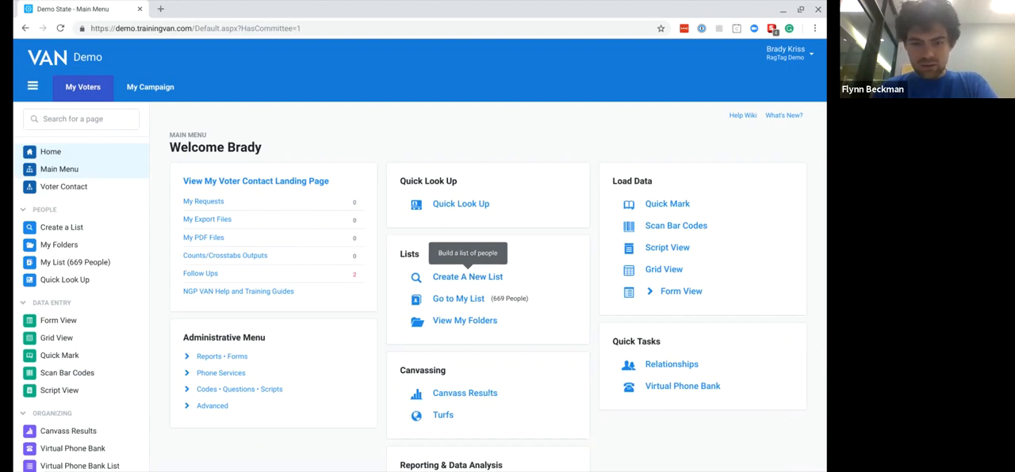
- View the current list and the list creation page, hide the side navigation, and return to the main menu
left_click(441, 303)
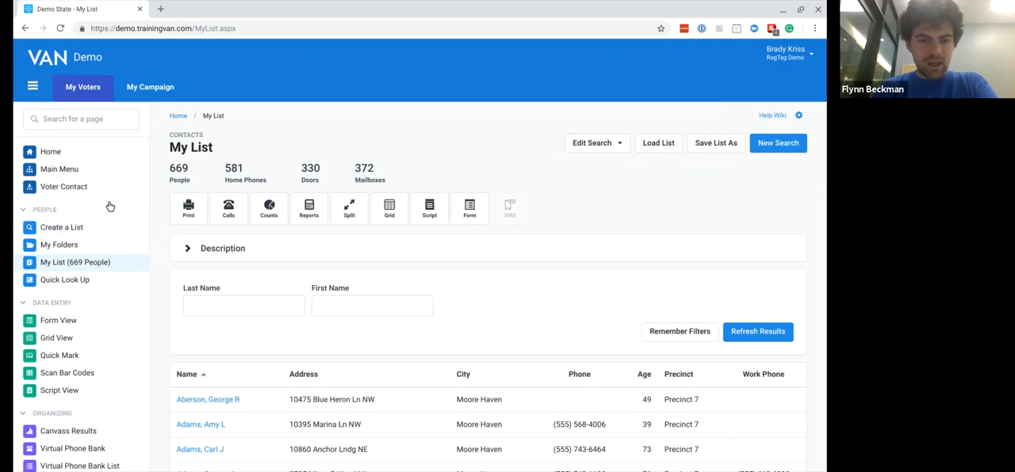
left_click(178, 117)
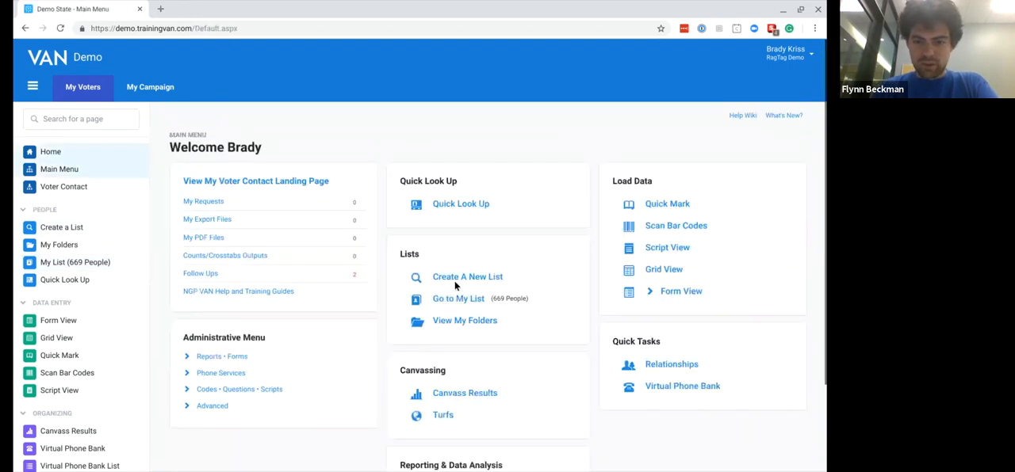
left_click(459, 277)
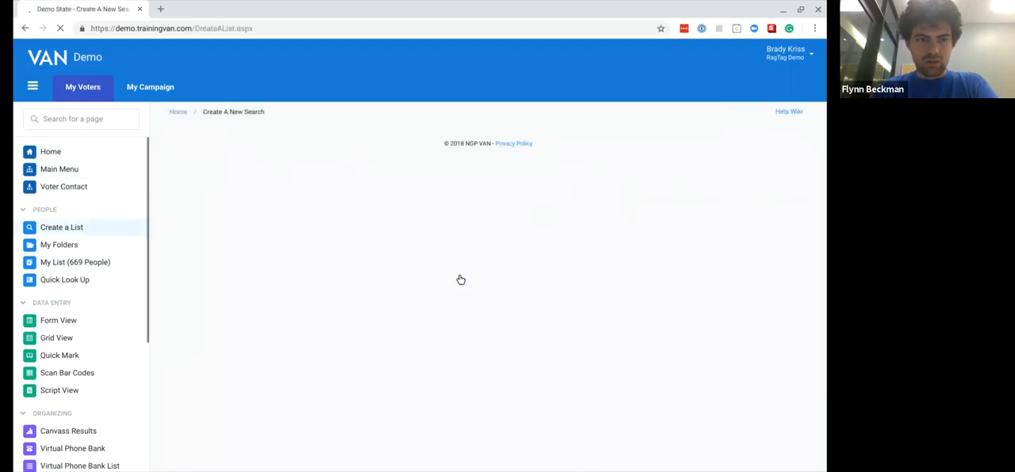
left_click(33, 89)
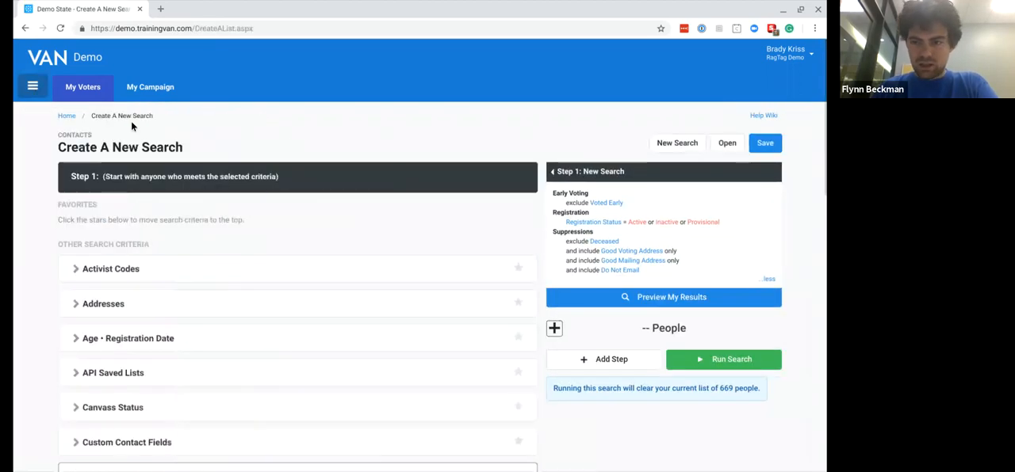
left_click(679, 143)
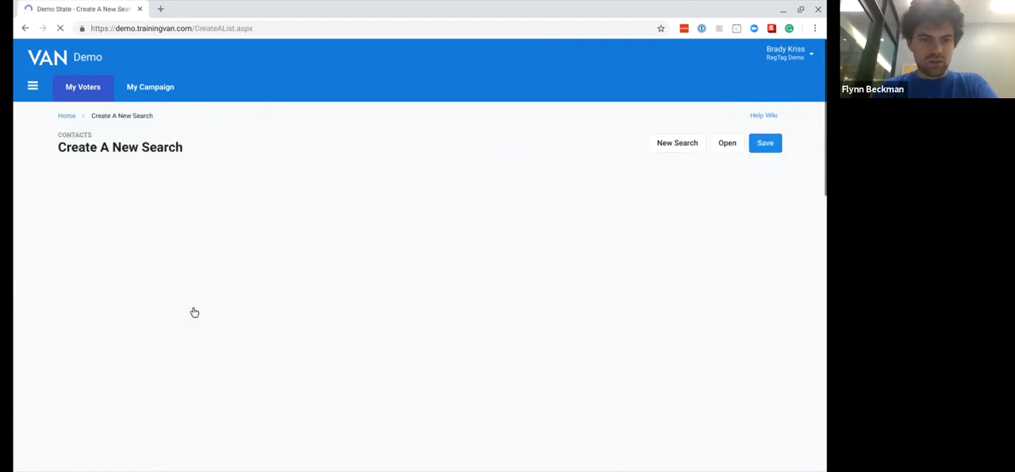
left_click(67, 116)
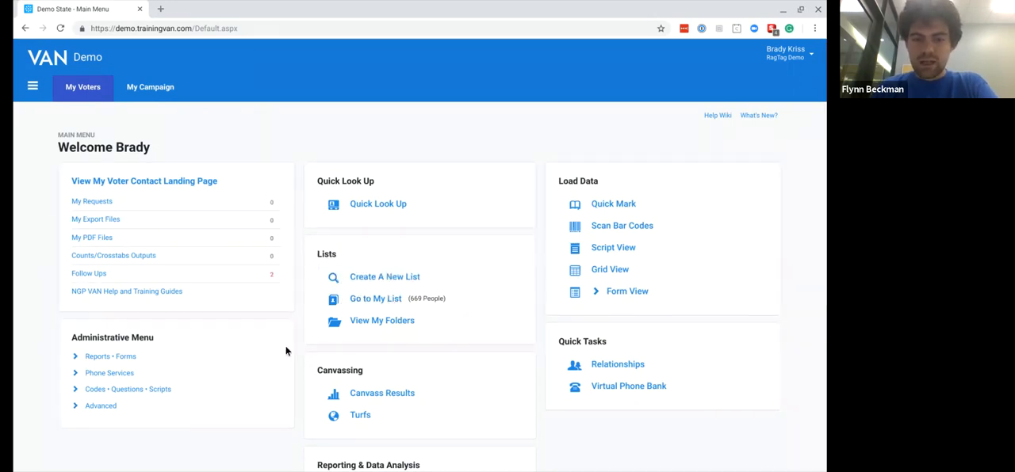
- Start a new search from My List and run it with the default criteria
left_click(379, 300)
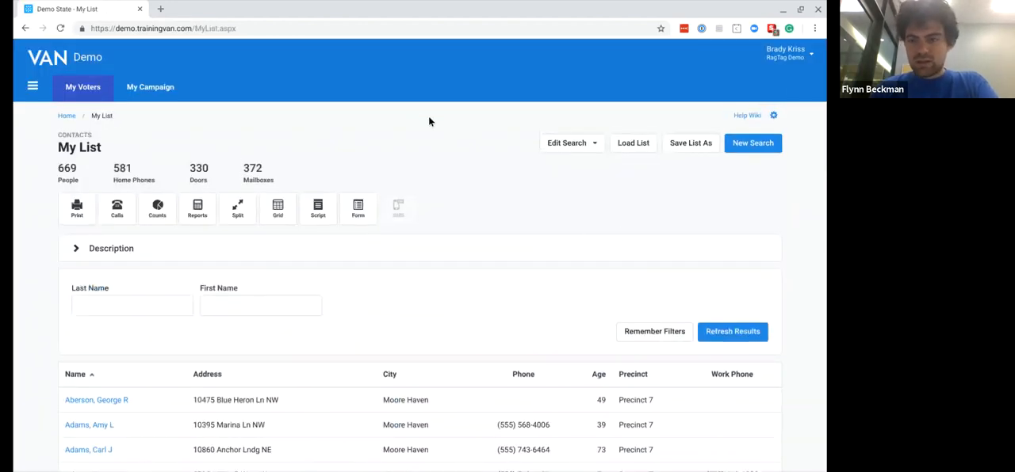
left_click(745, 143)
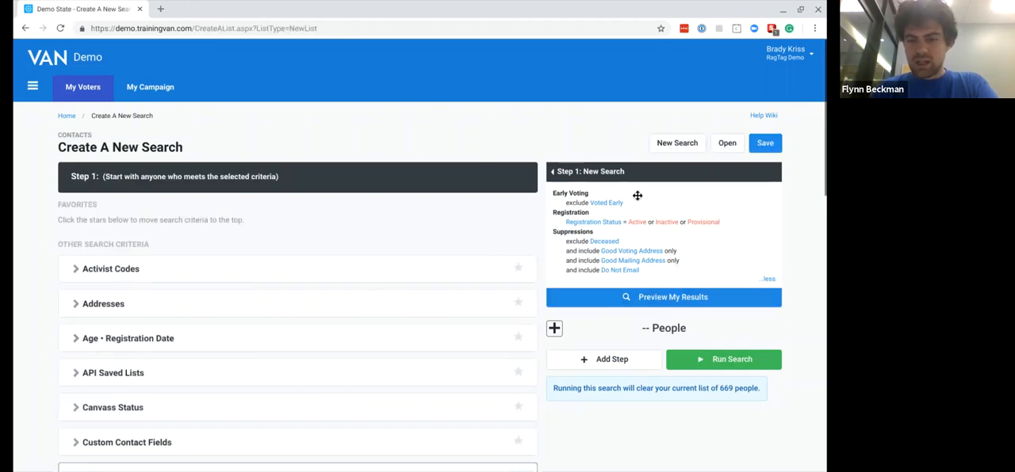
left_click(691, 357)
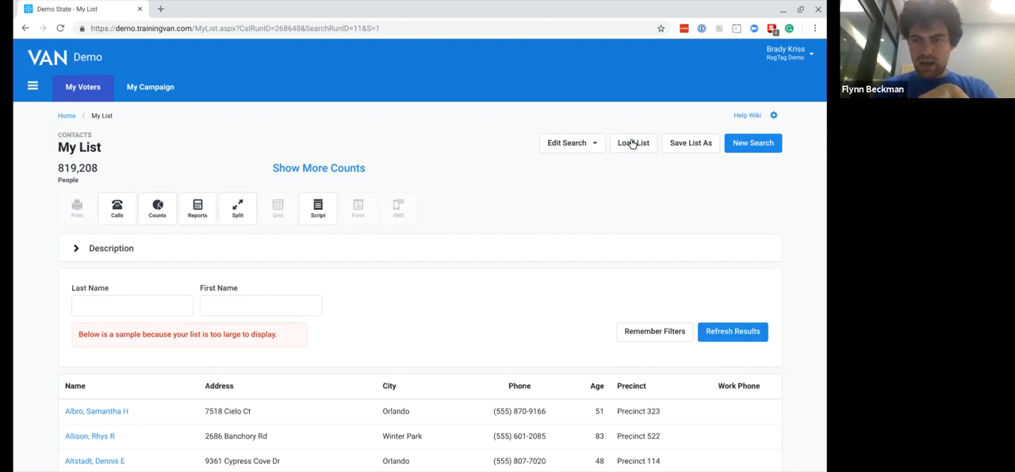
- Start another new search from the list and inspect its Suppressions criteria, leaving the section collapsed
left_click(751, 145)
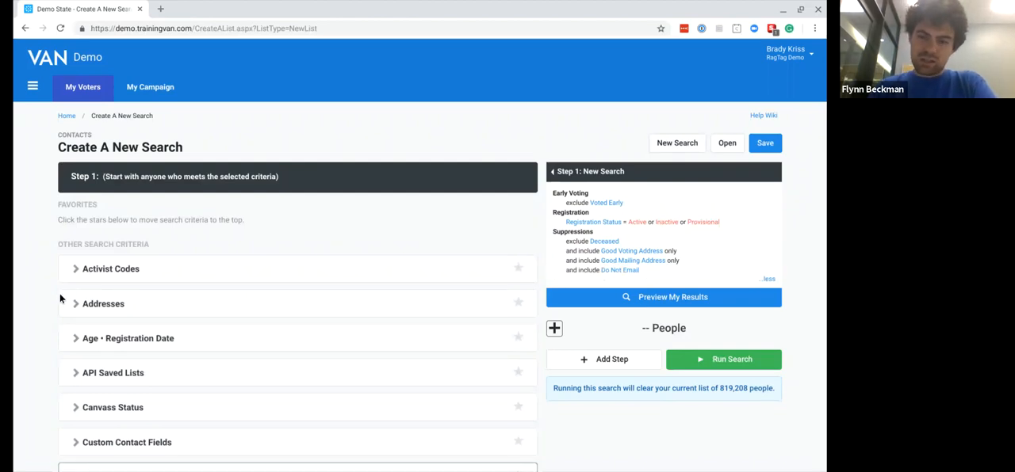
scroll(59, 295, "down", 5)
scroll(59, 298, "down", 4)
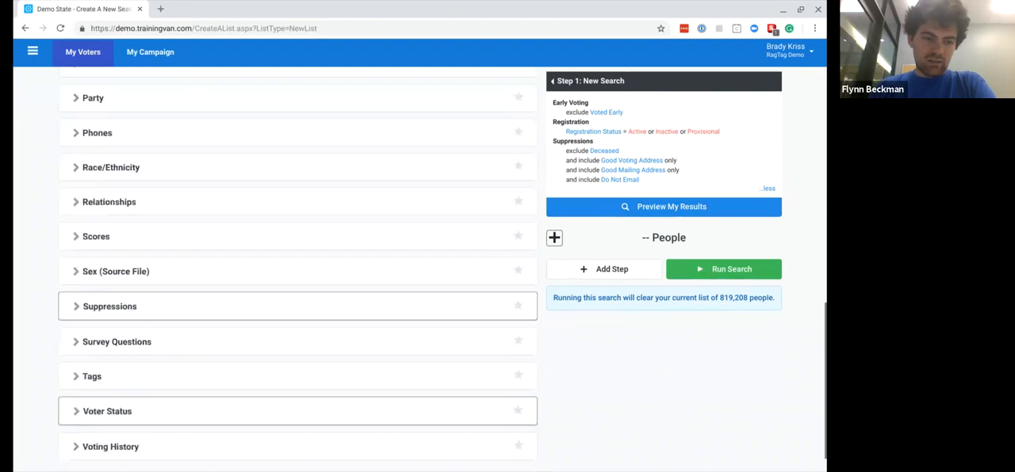
left_click(75, 273)
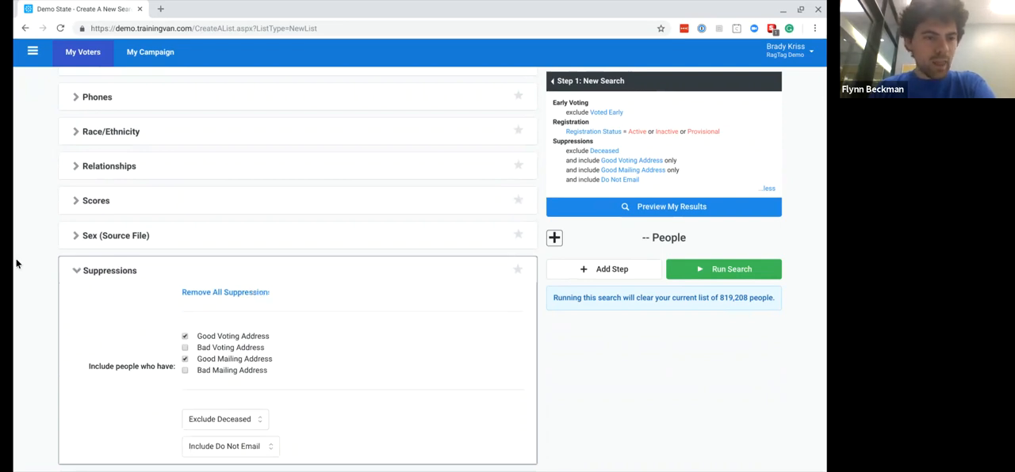
left_click(77, 271)
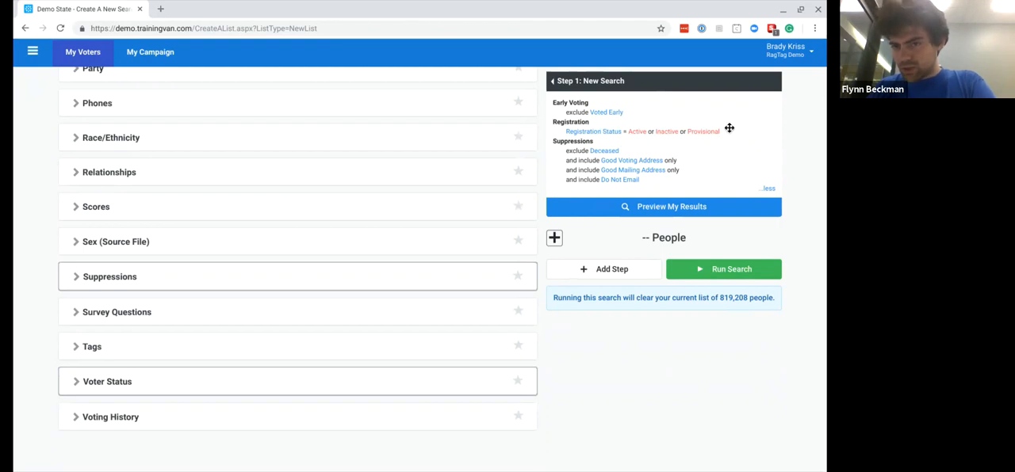
- Look through the available search criteria and examine the fields in the Addresses section, collapsing it again
scroll(414, 148, "up", 10)
scroll(414, 149, "up", 1)
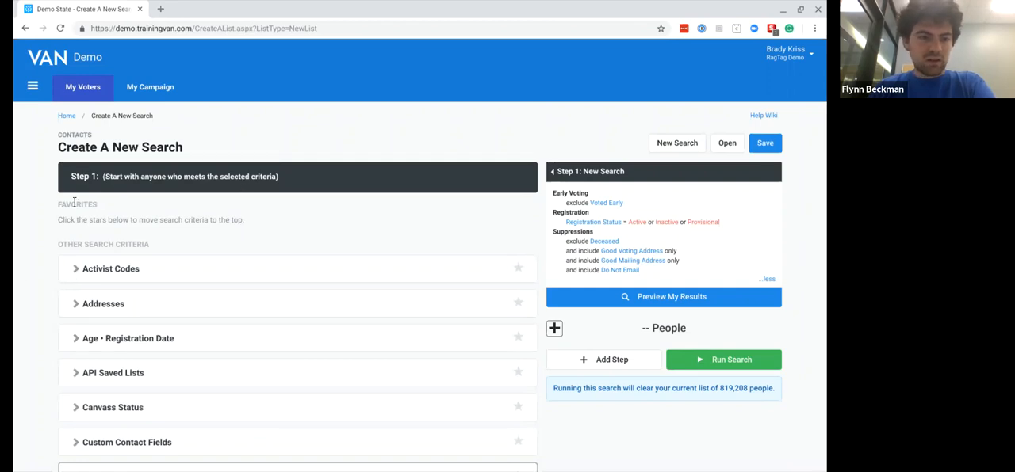
scroll(56, 262, "down", 3)
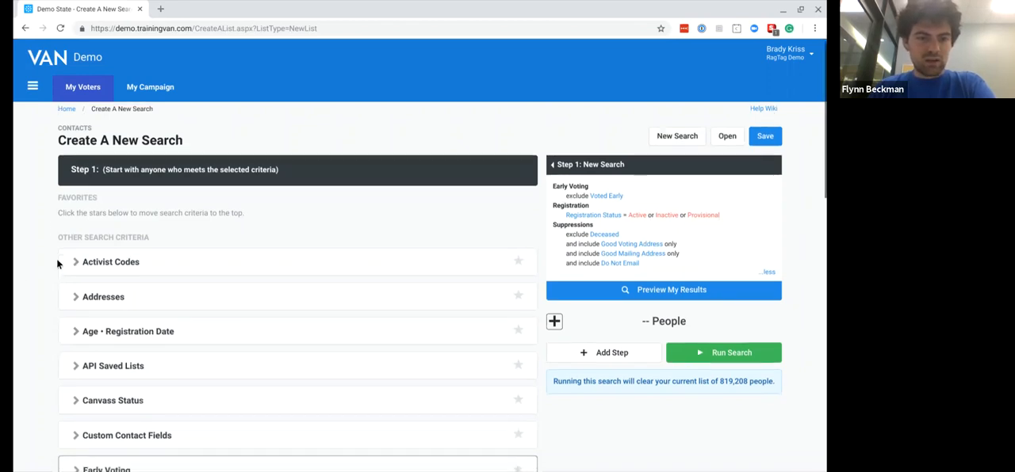
scroll(298, 261, "down", 1)
scroll(297, 261, "up", 2)
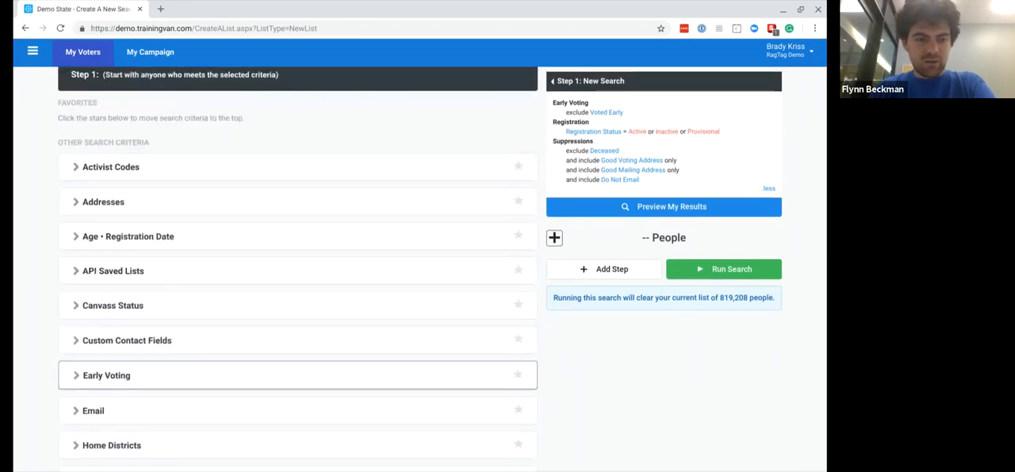
scroll(638, 222, "up", 2)
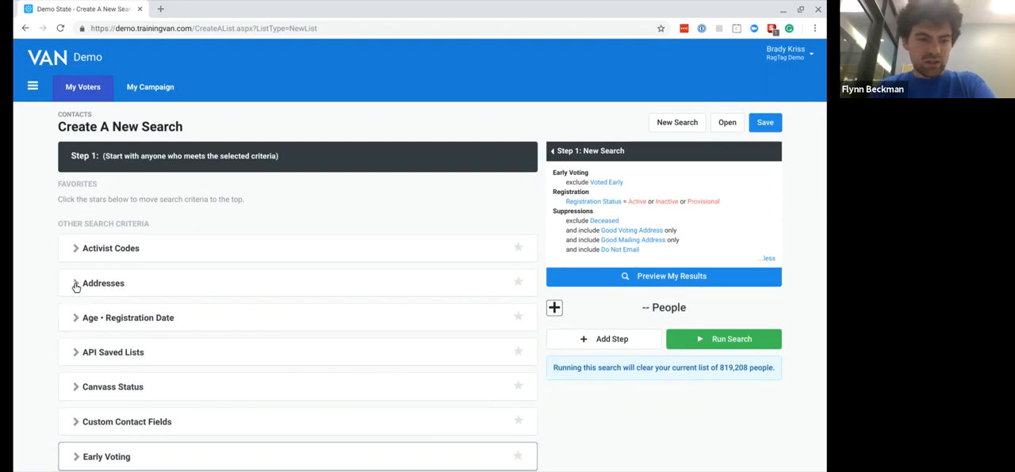
scroll(52, 336, "down", 1)
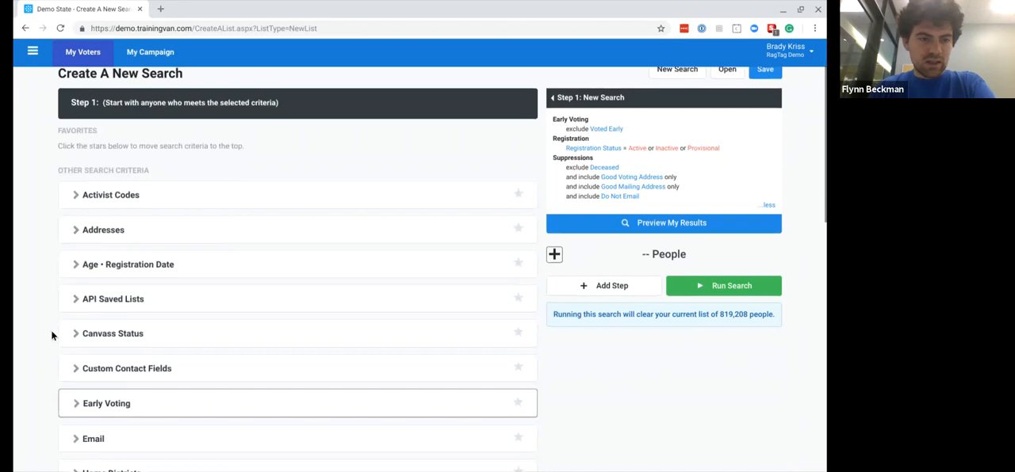
left_click(76, 230)
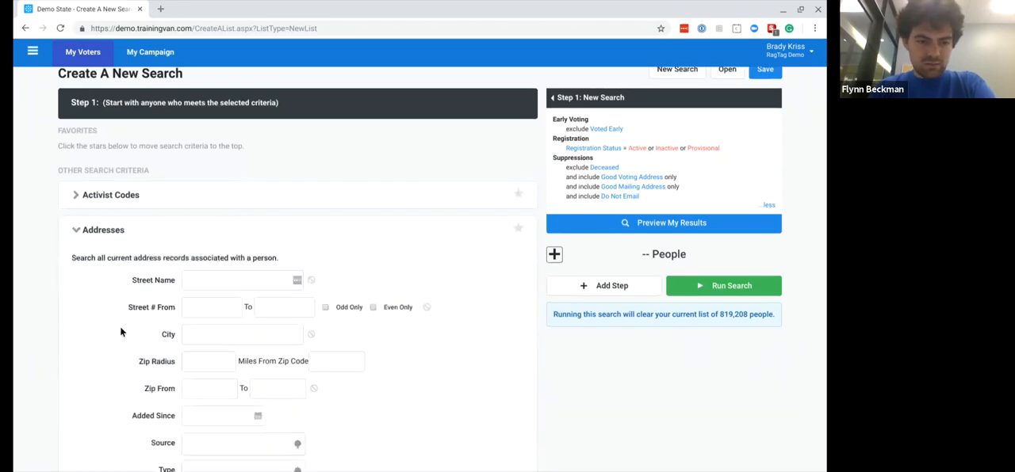
scroll(121, 331, "down", 2)
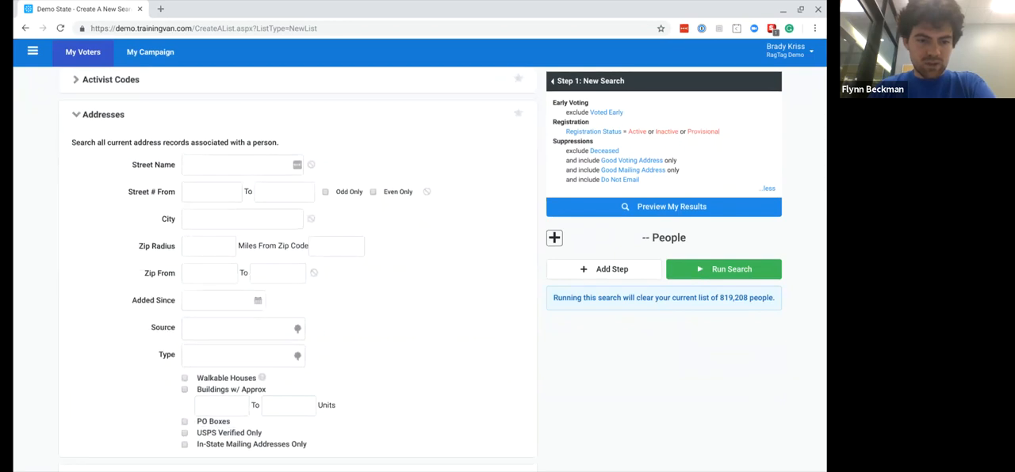
left_click(201, 222)
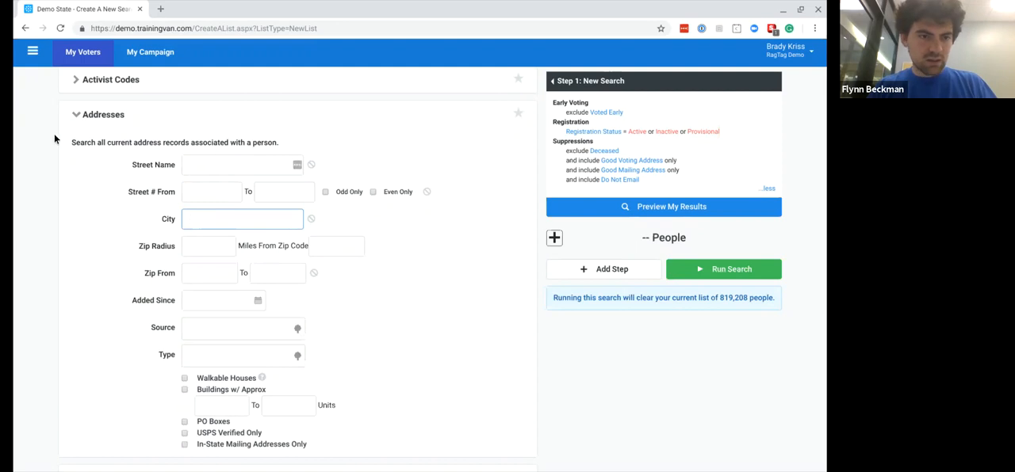
left_click(76, 116)
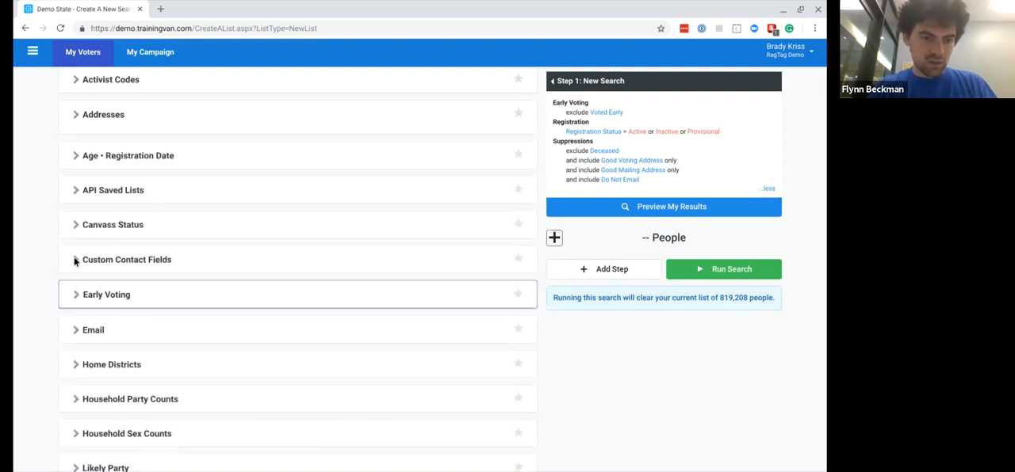
- Limit the search to Hardee County in the Home Districts criteria
left_click(76, 365)
scroll(77, 371, "down", 2)
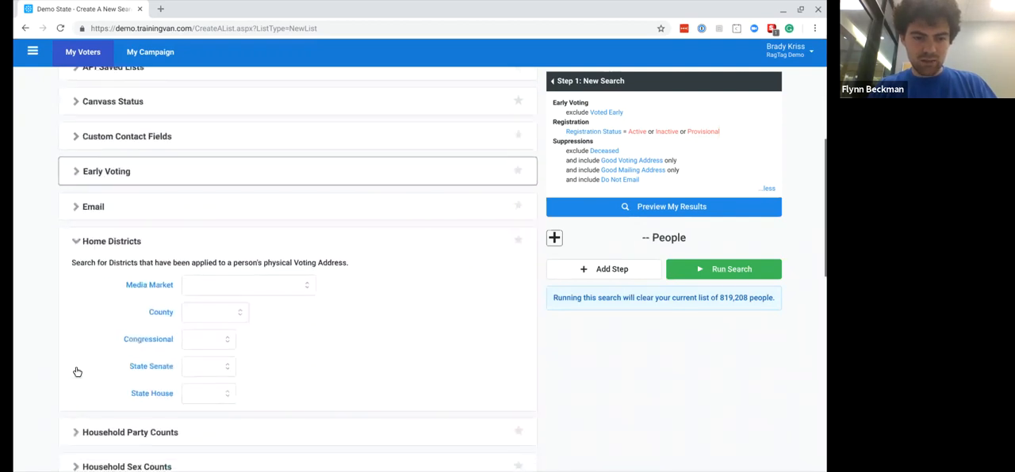
left_click(207, 314)
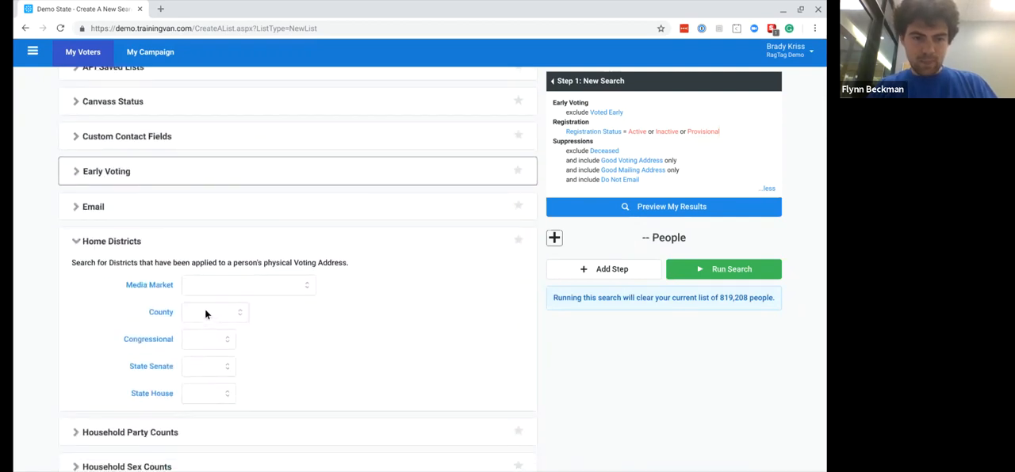
left_click(206, 245)
left_click(711, 141)
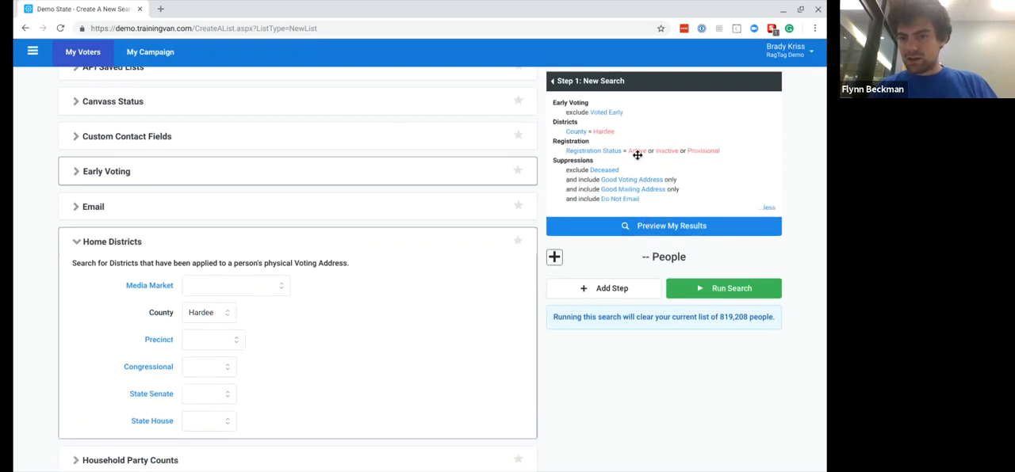
- Preview the search results and check the breakdown of phones, doors, and mailboxes, collapsing it again
left_click(626, 227)
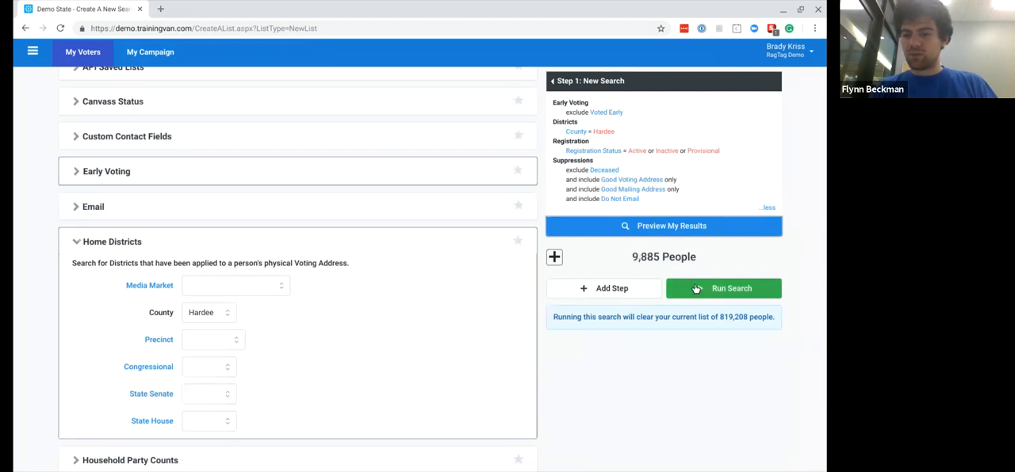
scroll(652, 237, "up", 5)
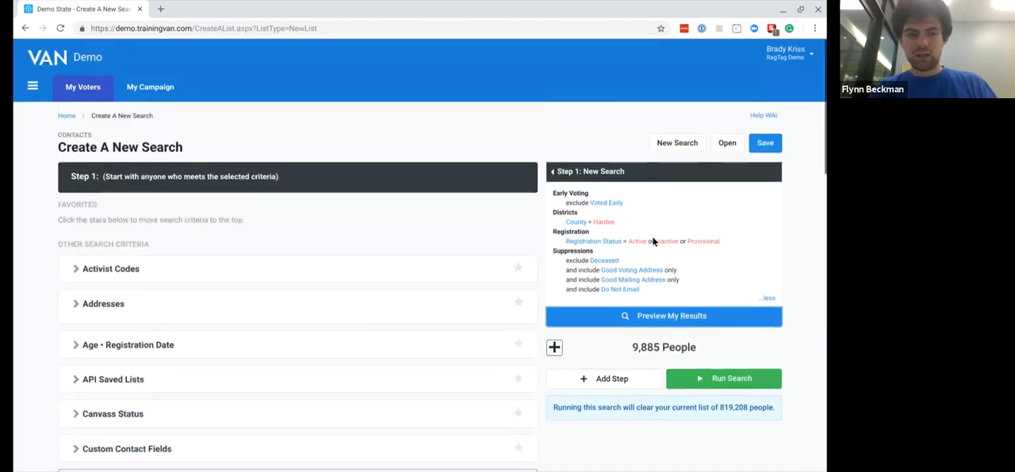
left_click(554, 348)
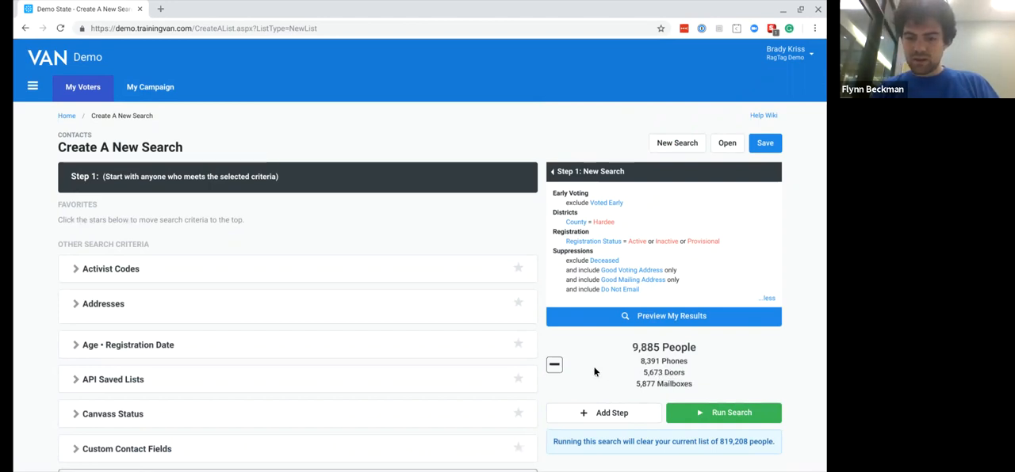
left_click(555, 366)
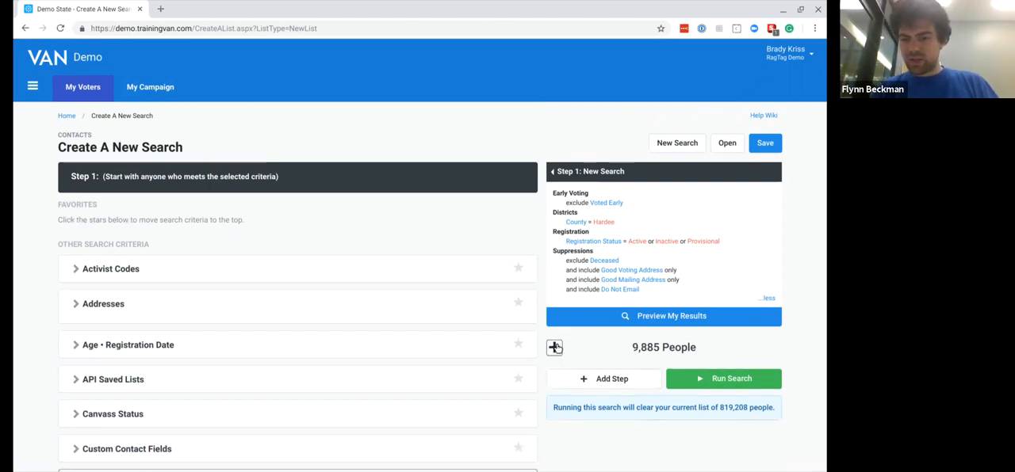
left_click(555, 346)
left_click(554, 359)
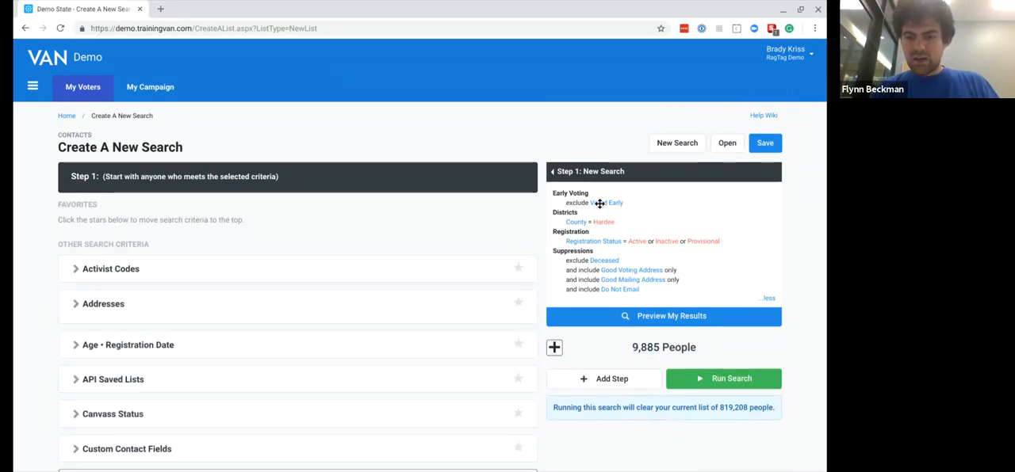
- Append two Add People steps to the Hardee County search, keeping their default criteria
left_click(585, 378)
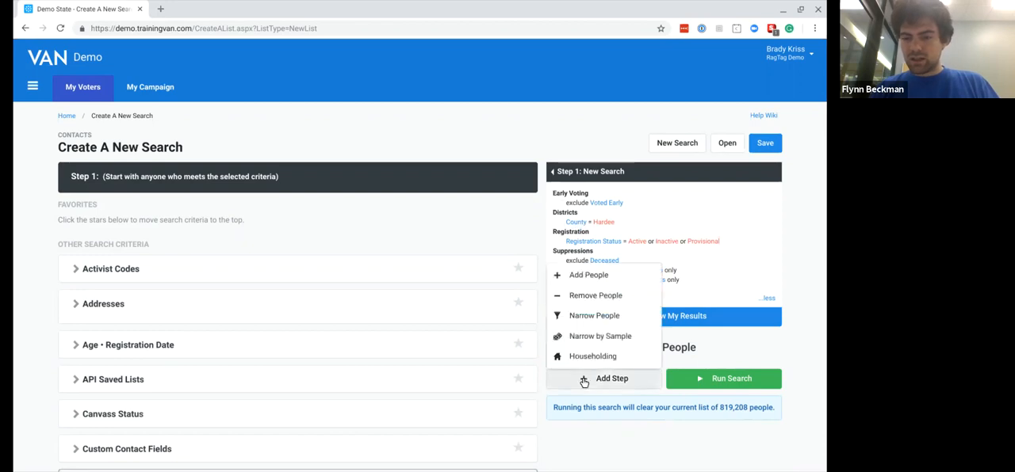
left_click(604, 282)
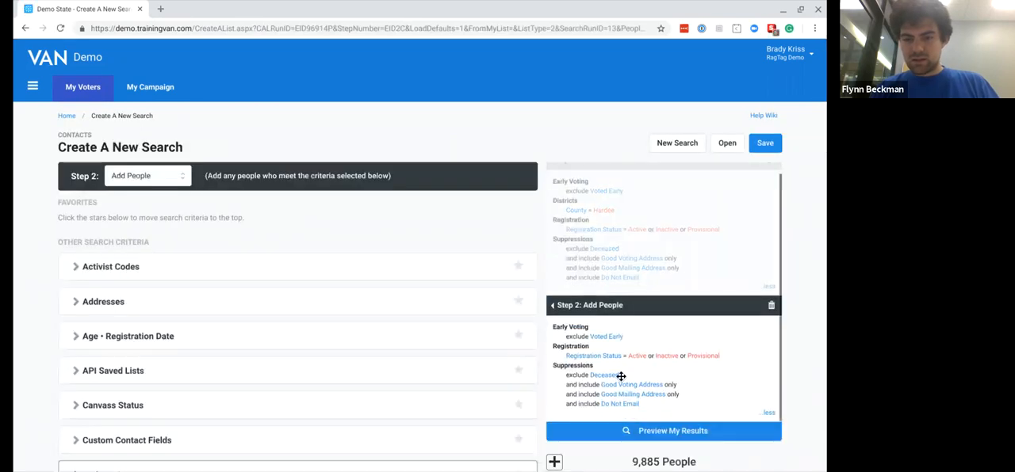
scroll(621, 378, "down", 1)
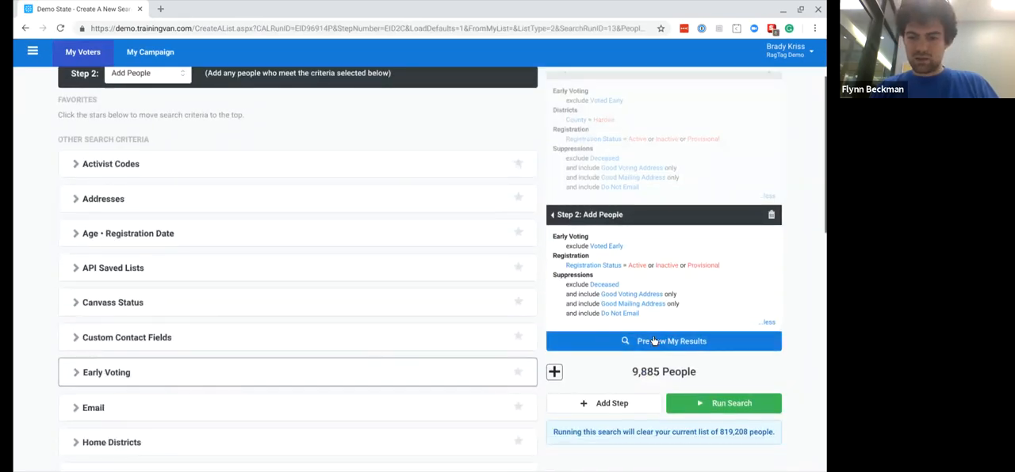
left_click(589, 400)
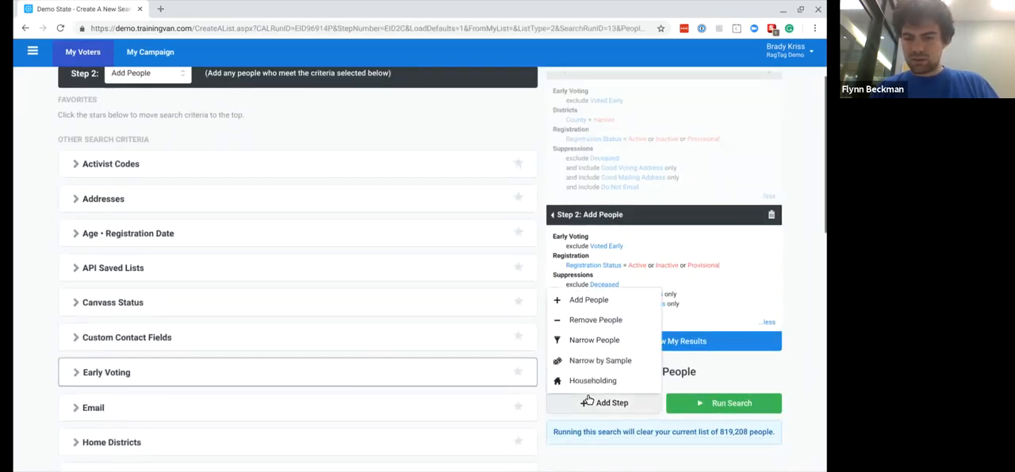
left_click(598, 308)
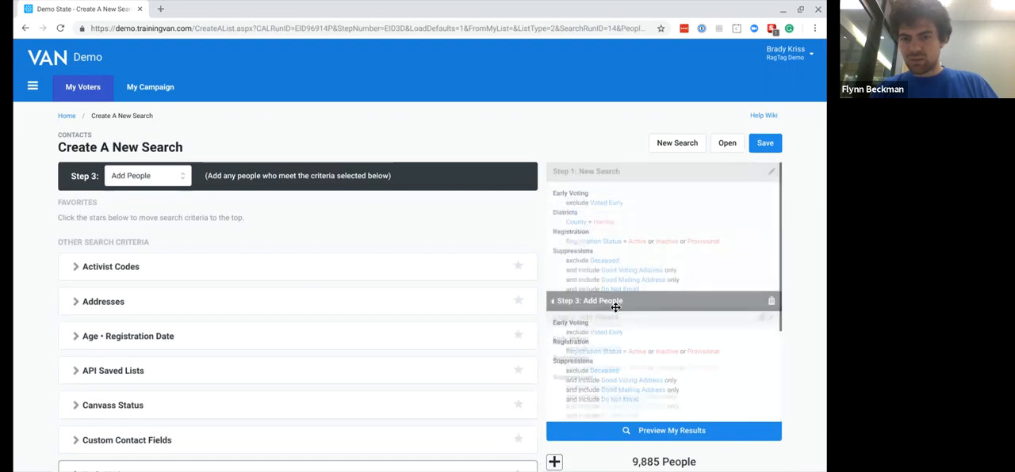
- Go back through the added steps and reopen Step 1 for editing
left_click_drag(616, 307, 627, 167)
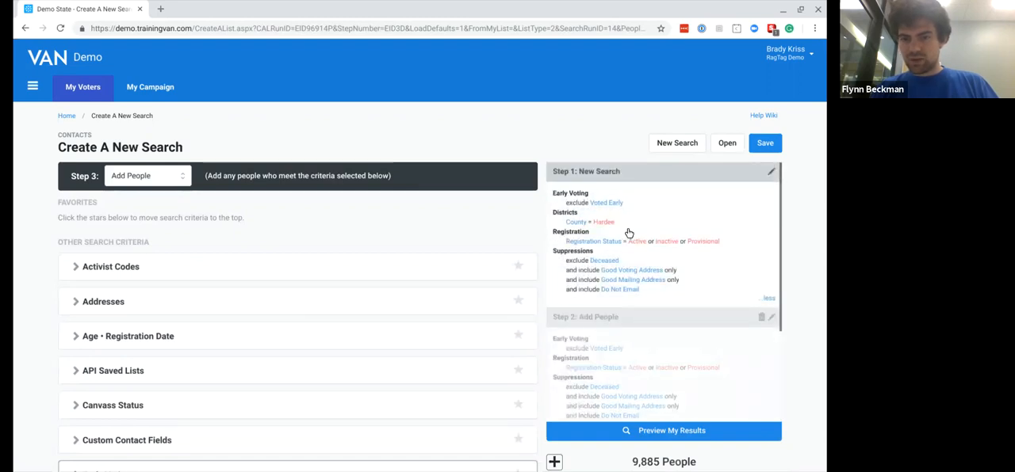
scroll(628, 240, "down", 4)
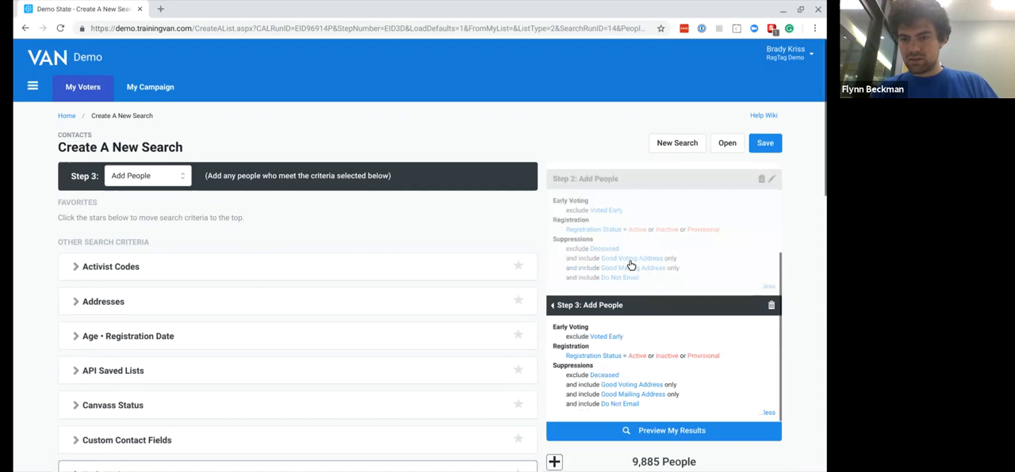
left_click_drag(621, 303, 616, 182)
scroll(656, 324, "down", 3)
scroll(662, 297, "up", 5)
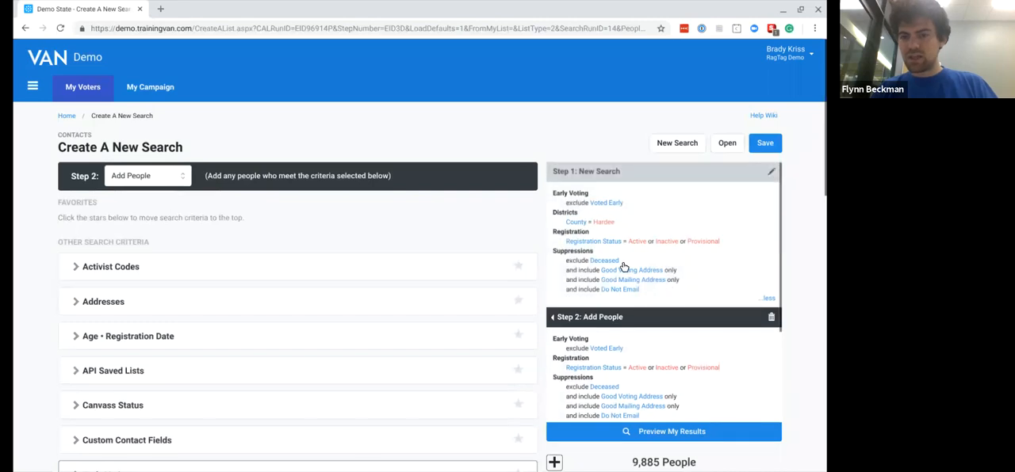
left_click(627, 220)
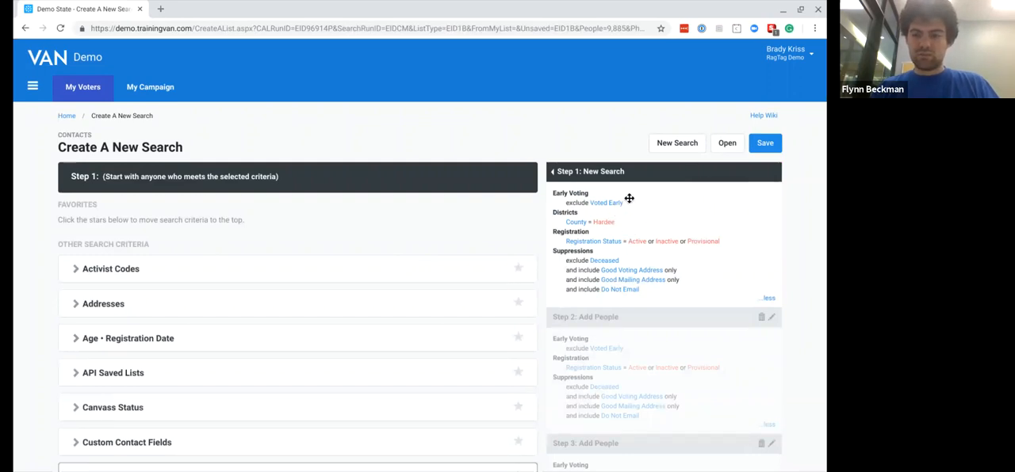
- Compare the criteria of the Hardee County step with those of the two Add People steps
scroll(625, 326, "down", 1)
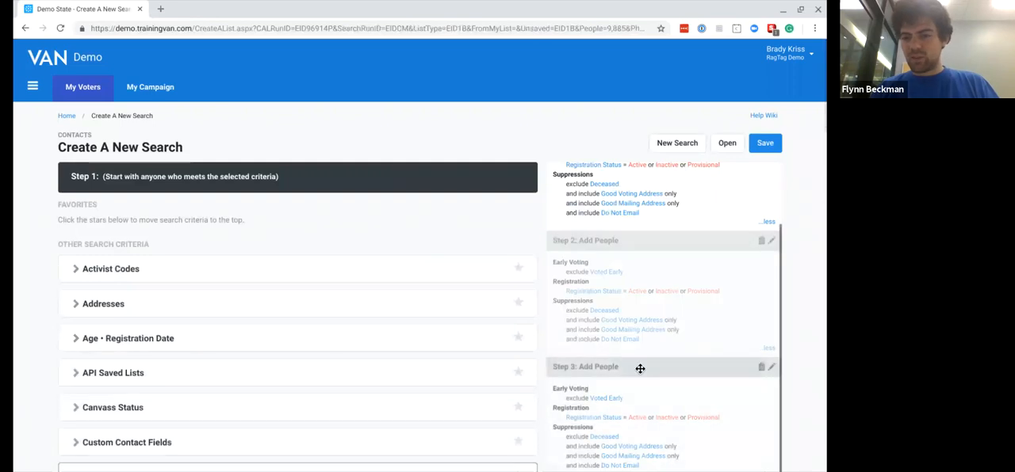
scroll(664, 214, "up", 1)
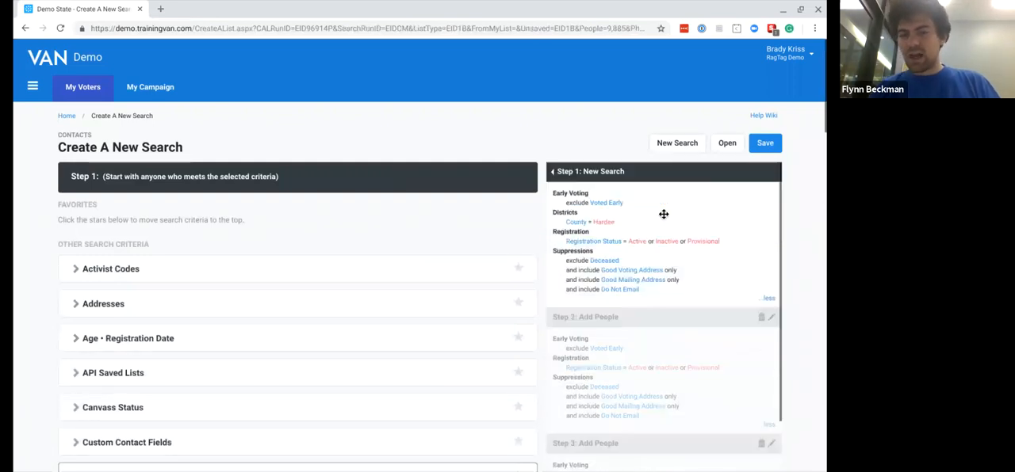
scroll(611, 336, "down", 1)
scroll(611, 336, "up", 1)
scroll(612, 337, "down", 1)
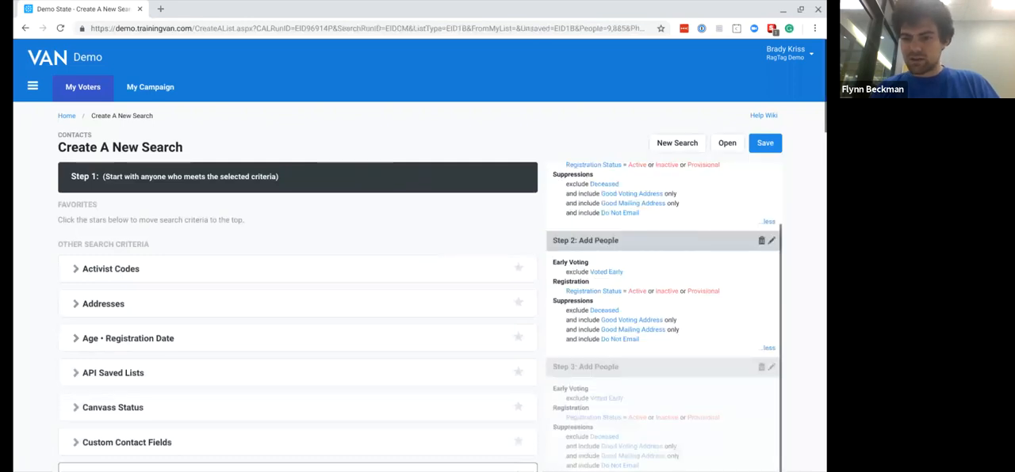
scroll(417, 231, "down", 2)
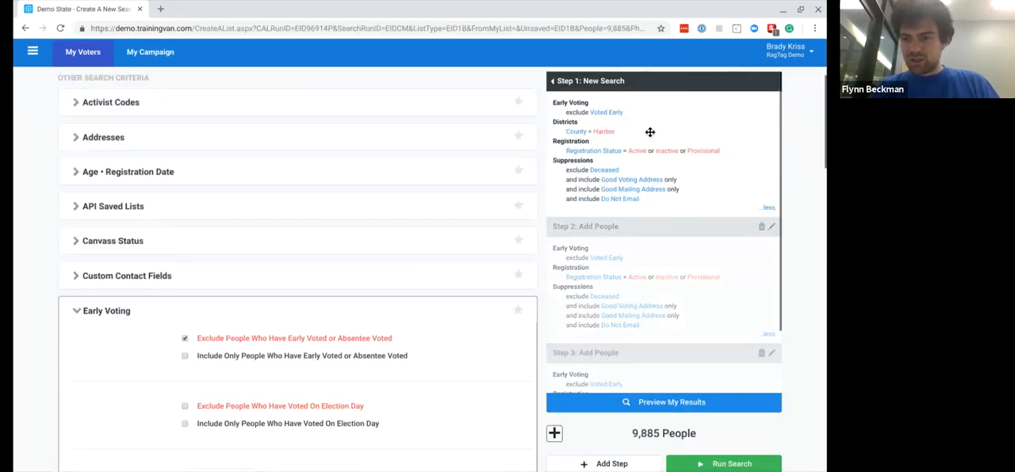
scroll(635, 198, "up", 2)
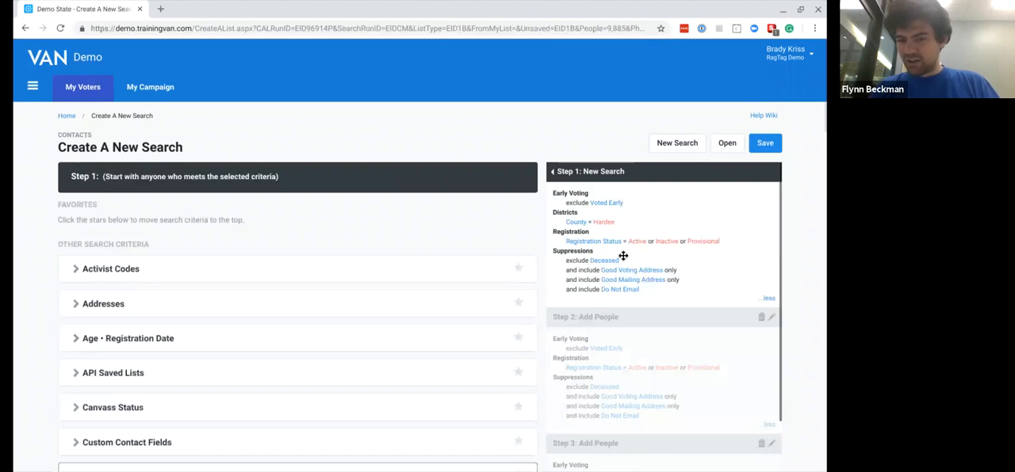
- Delete both Add People steps so that only the Hardee County step remains
scroll(623, 256, "down", 1)
scroll(623, 256, "up", 1)
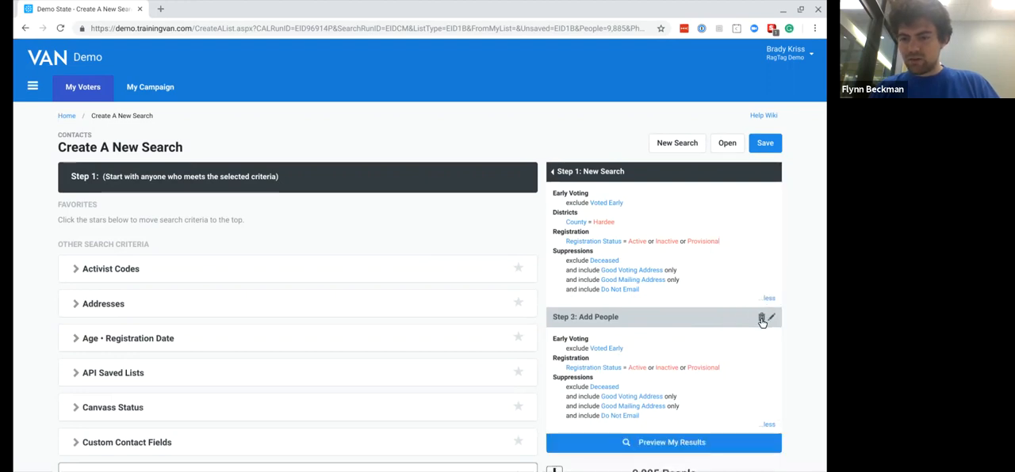
left_click(761, 319)
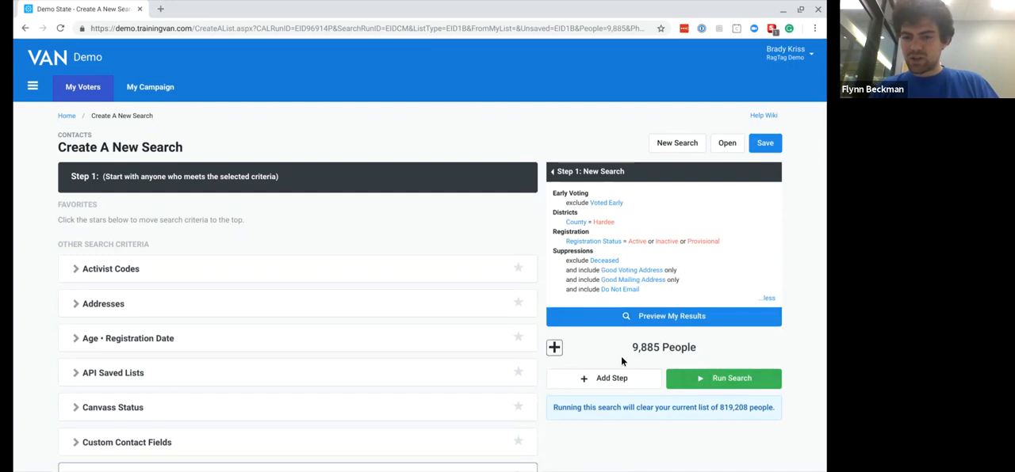
- Append an Add People step to the search after the Hardee County step
scroll(594, 377, "down", 2)
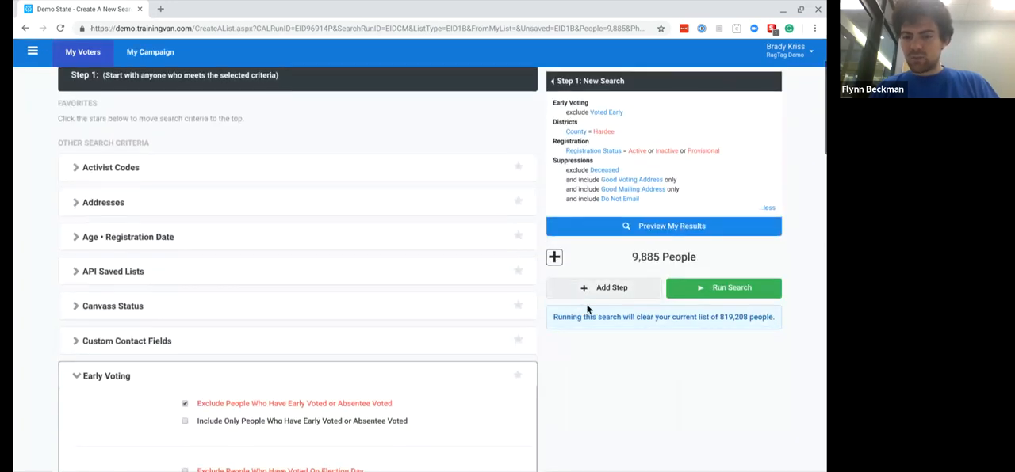
left_click(604, 289)
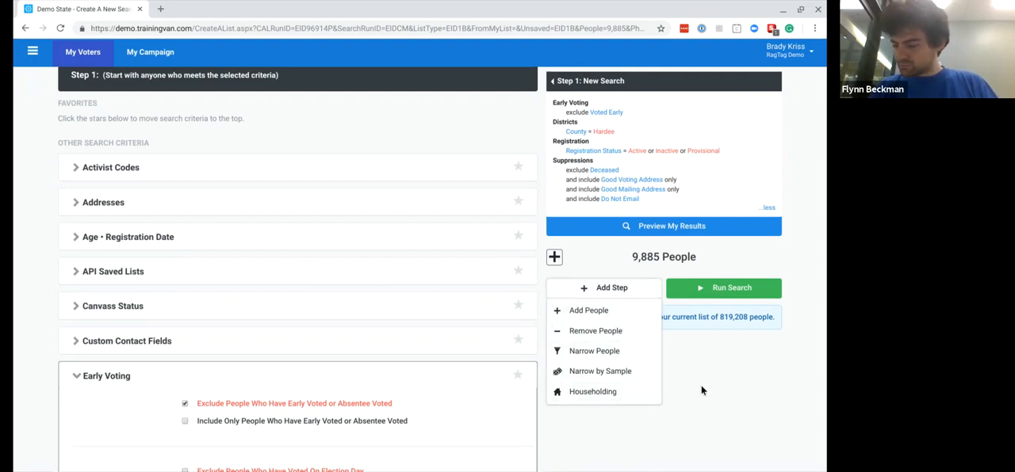
left_click(591, 312)
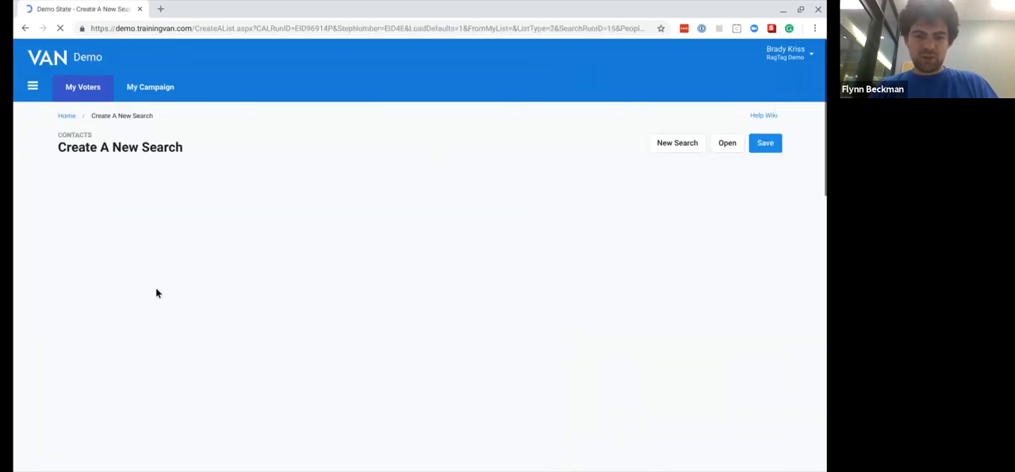
- Limit the Add People step to the Democratic party and preview the results
scroll(156, 290, "down", 1)
scroll(156, 290, "down", 5)
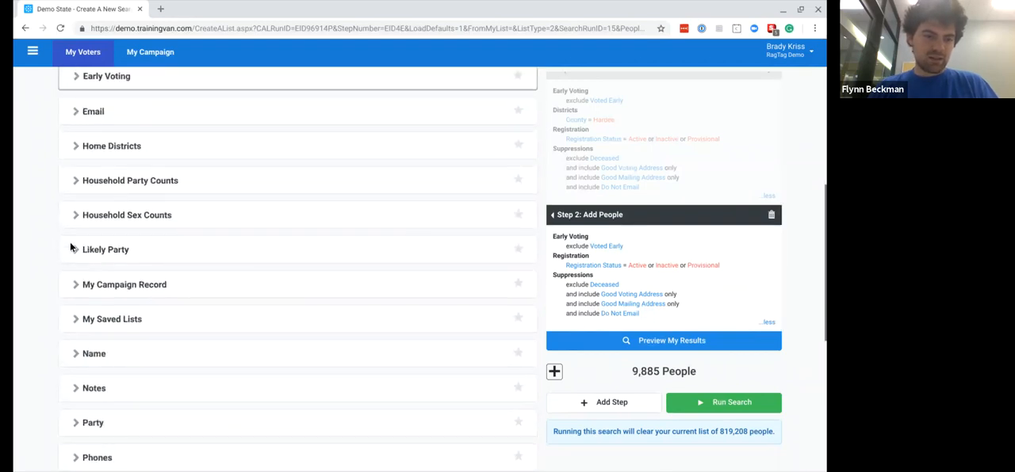
scroll(60, 342, "down", 1)
left_click(76, 381)
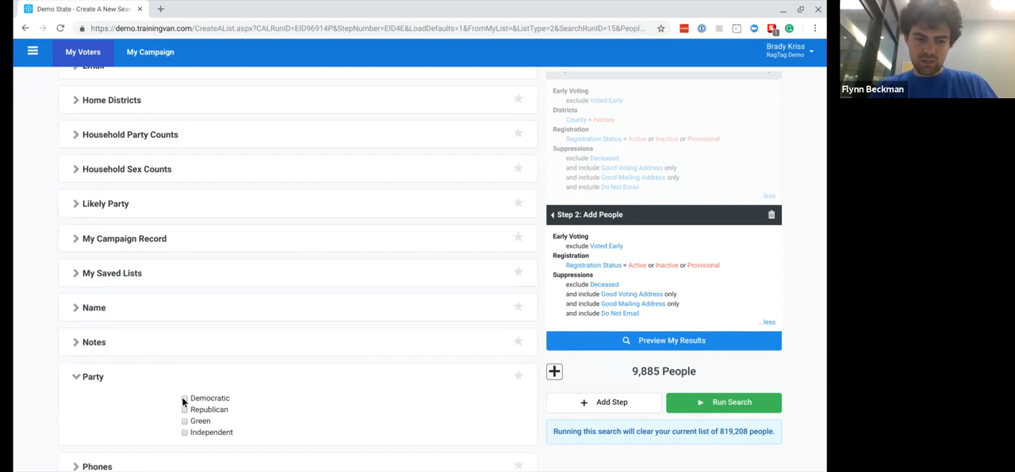
left_click(184, 399)
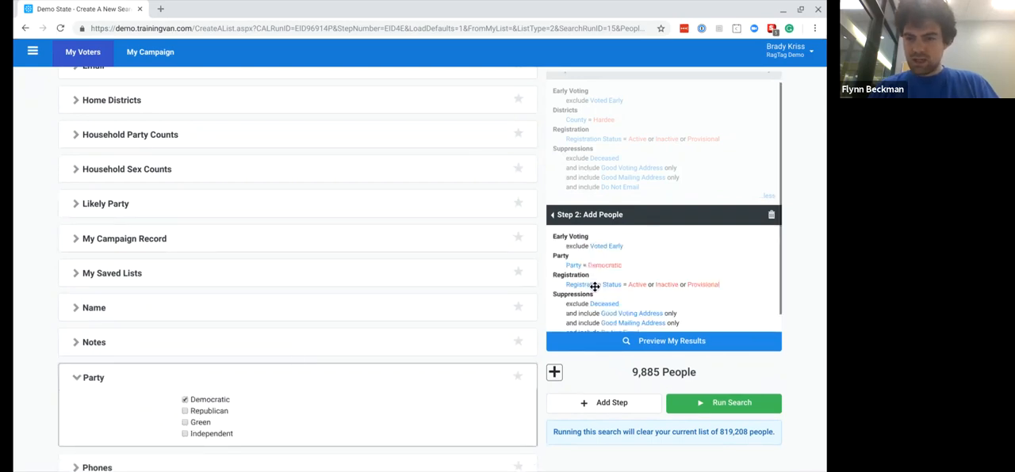
left_click(613, 342)
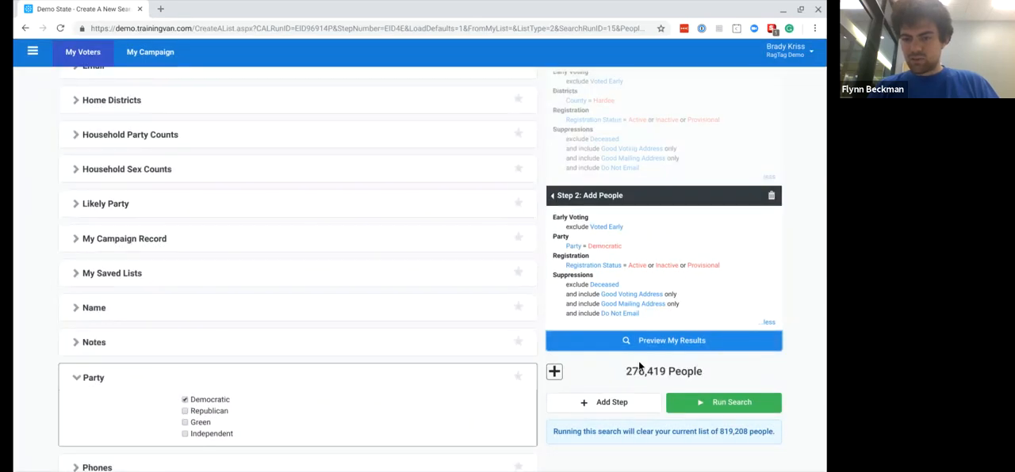
- Review how the Hardee County criteria in Step 1 combine with the Democratic party criteria in Step 2
scroll(661, 238, "up", 2)
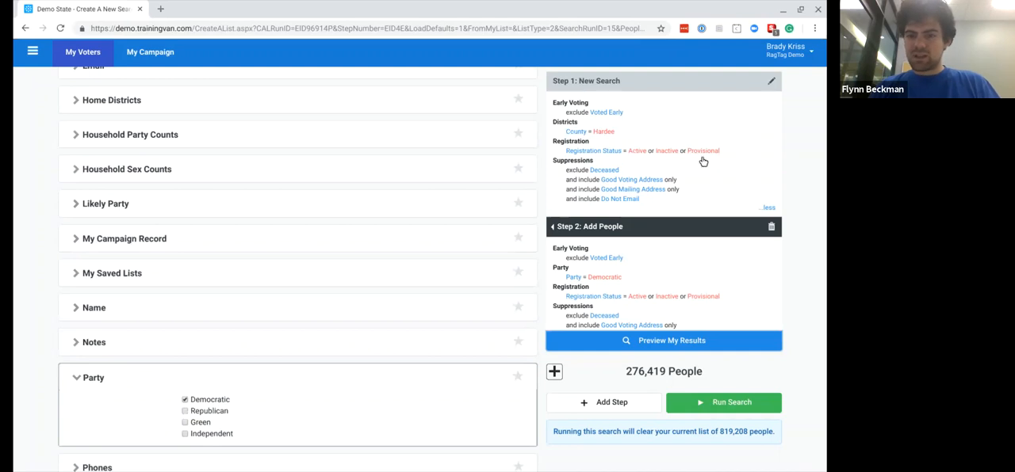
scroll(694, 157, "up", 1)
scroll(669, 127, "up", 4)
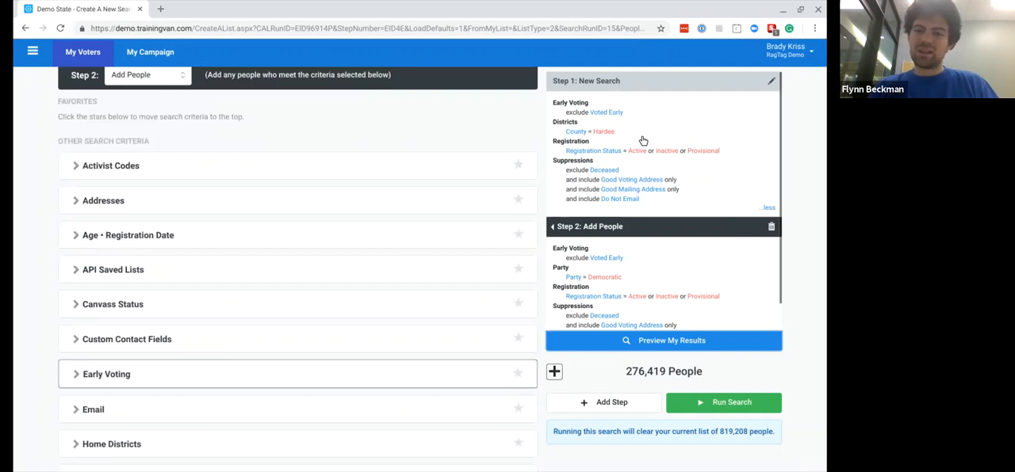
scroll(626, 261, "down", 1)
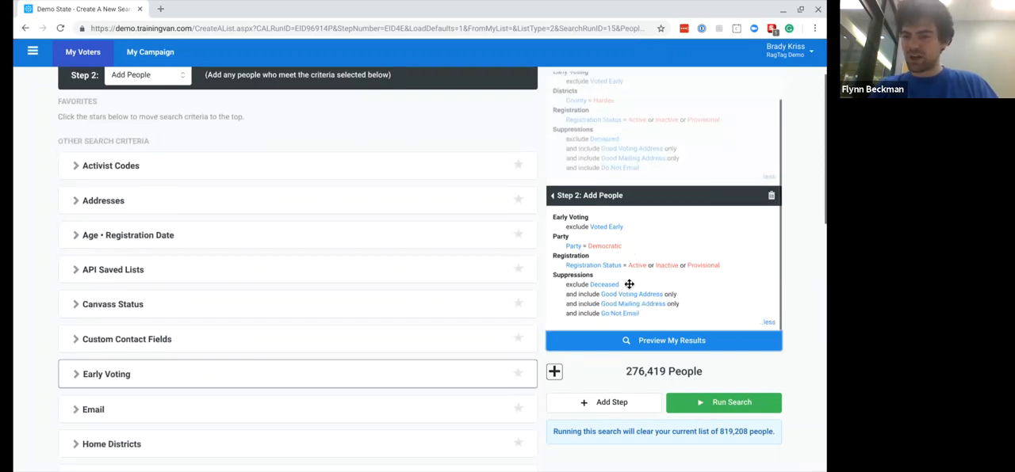
scroll(659, 244, "up", 1)
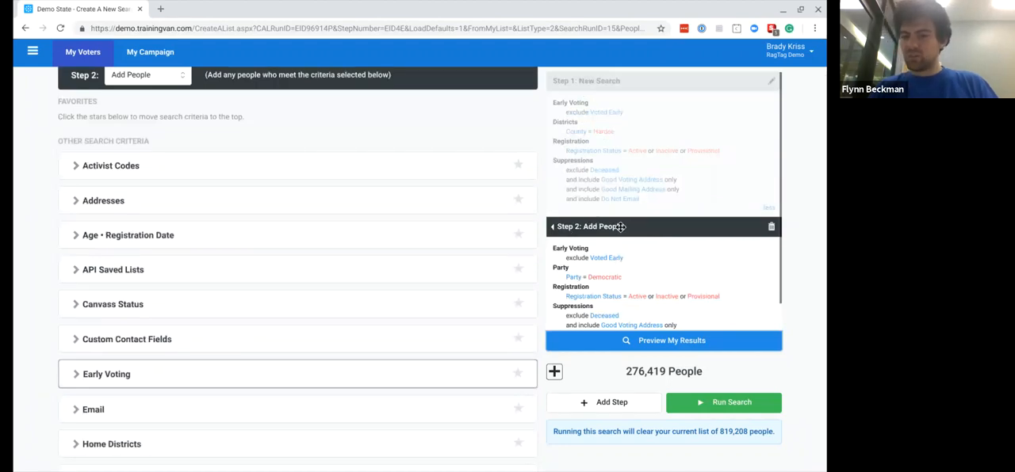
scroll(604, 292, "down", 1)
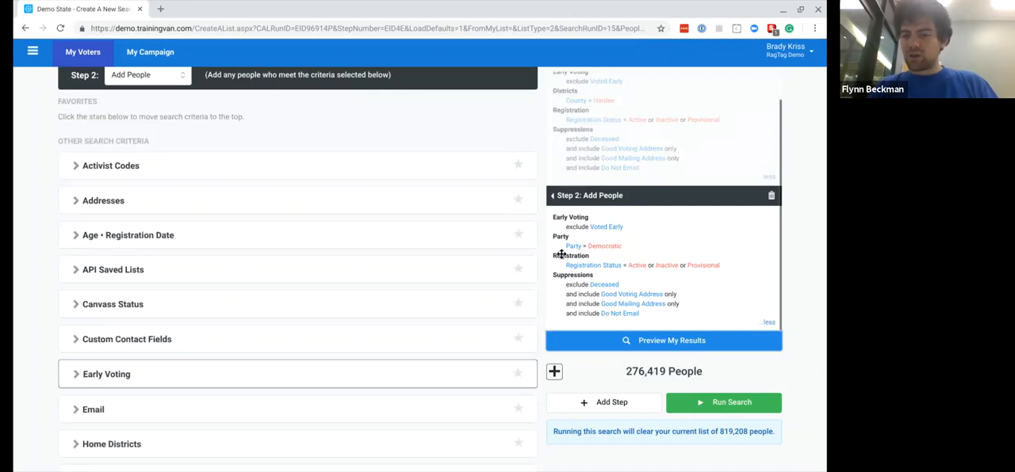
scroll(638, 285, "down", 1)
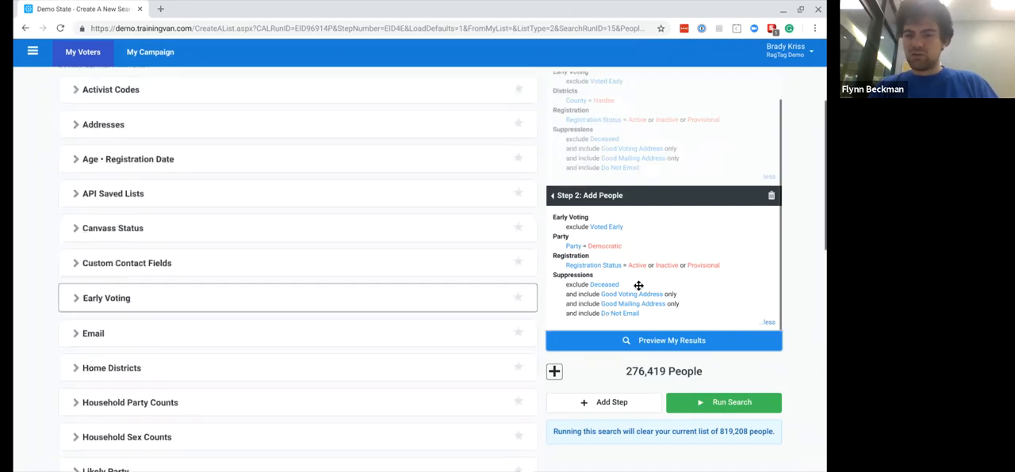
scroll(638, 286, "up", 3)
scroll(651, 324, "down", 1)
scroll(651, 323, "down", 2)
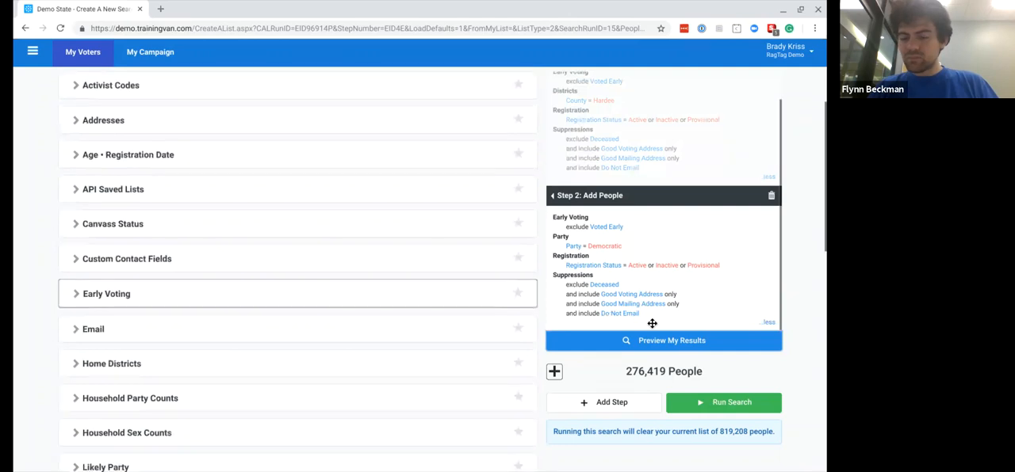
scroll(655, 211, "up", 1)
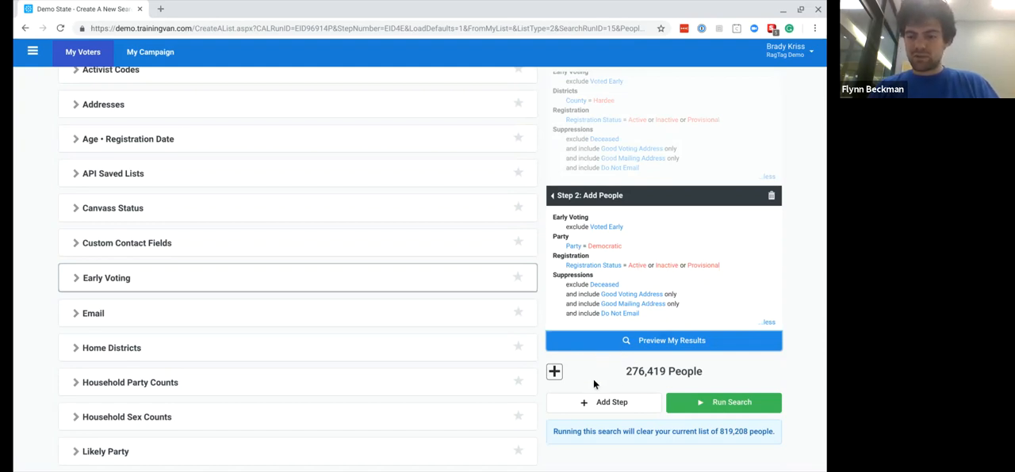
- Append a Remove People step to the search after the Democratic party step
scroll(590, 311, "down", 3)
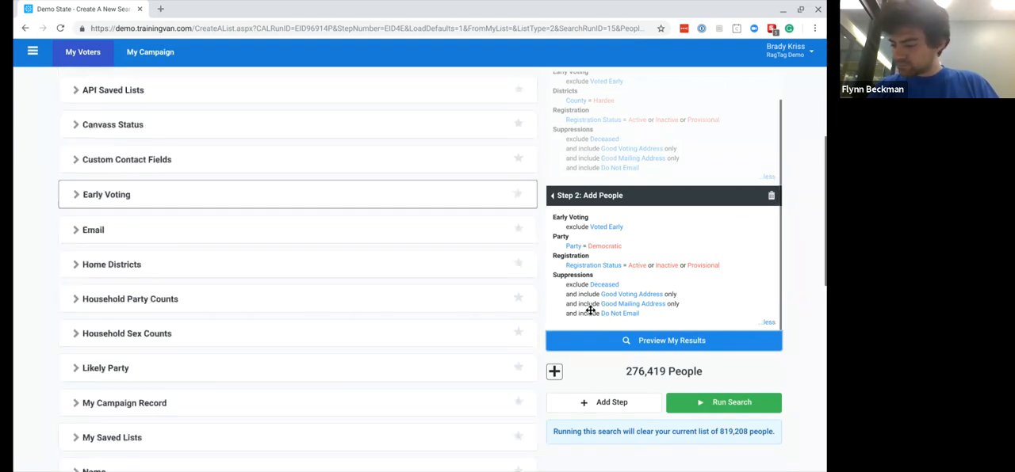
left_click(606, 403)
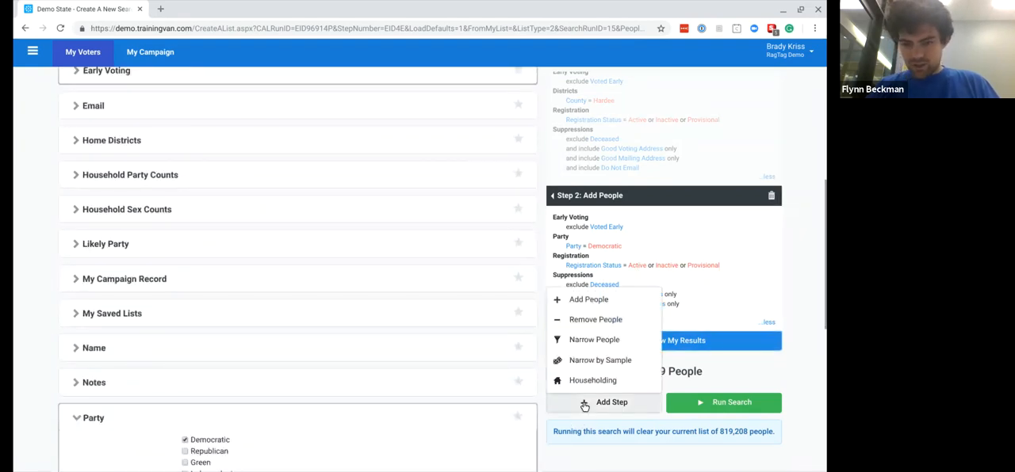
left_click(615, 325)
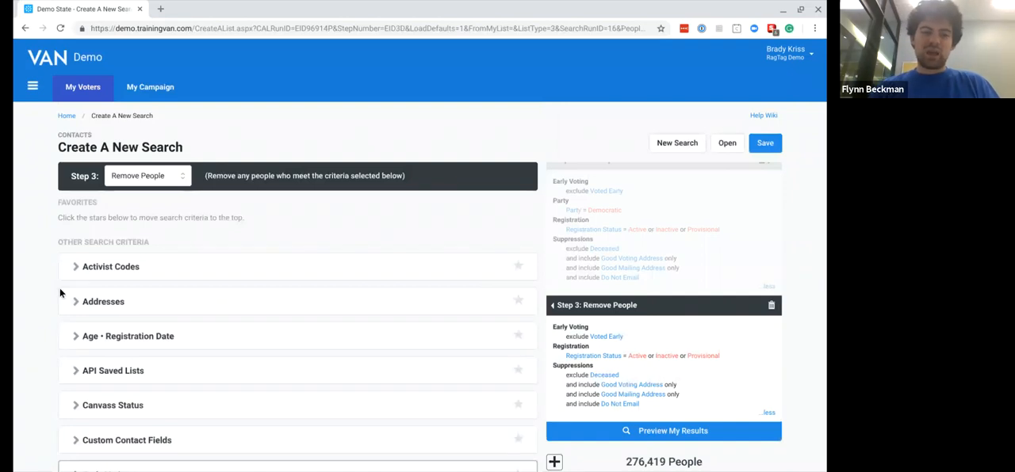
scroll(59, 293, "down", 3)
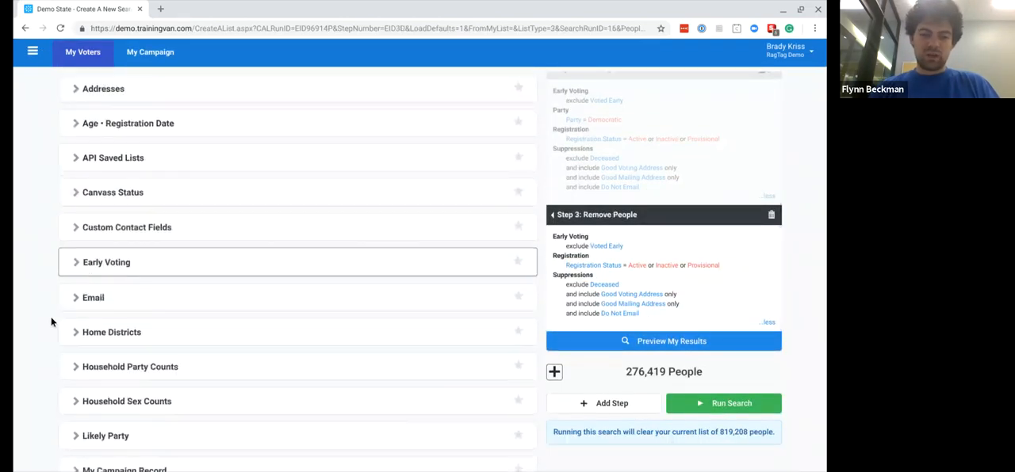
- Limit the Remove People step to ages 75 to 95, refresh the step and preview the results
scroll(49, 332, "down", 2)
scroll(49, 331, "up", 2)
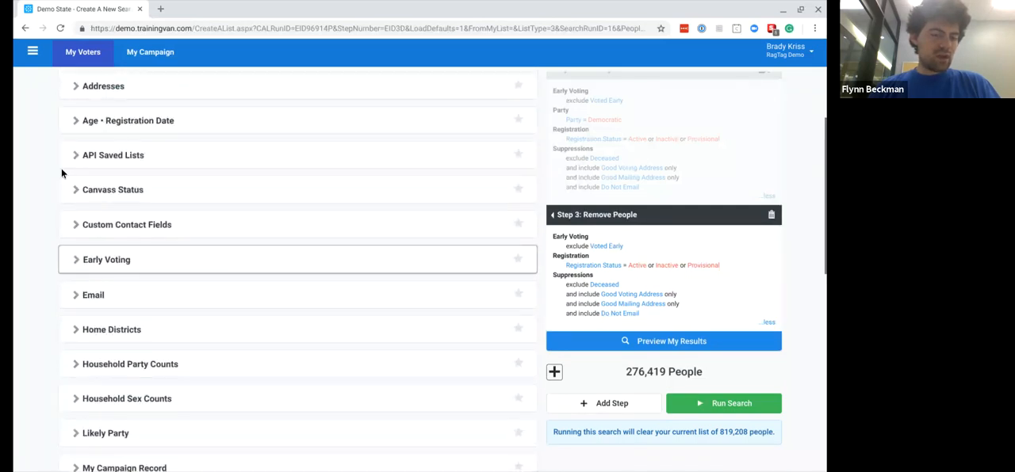
scroll(61, 173, "up", 1)
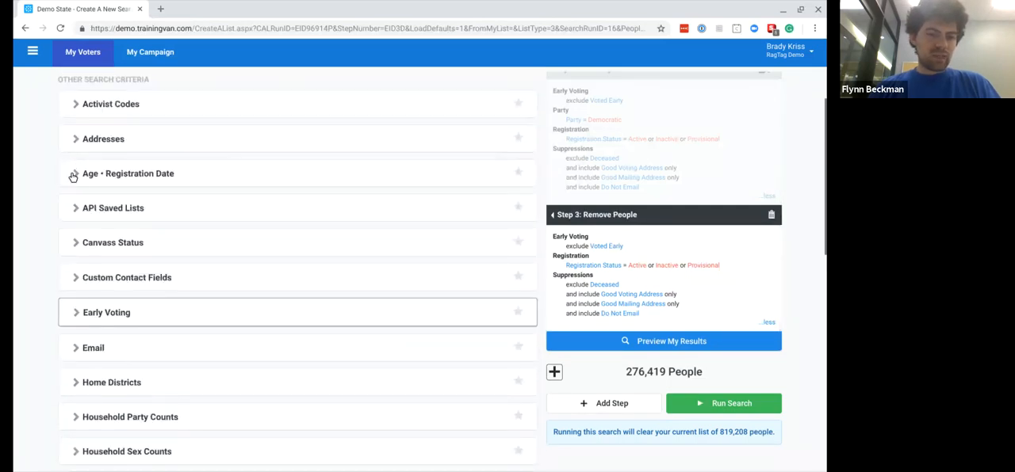
left_click(72, 175)
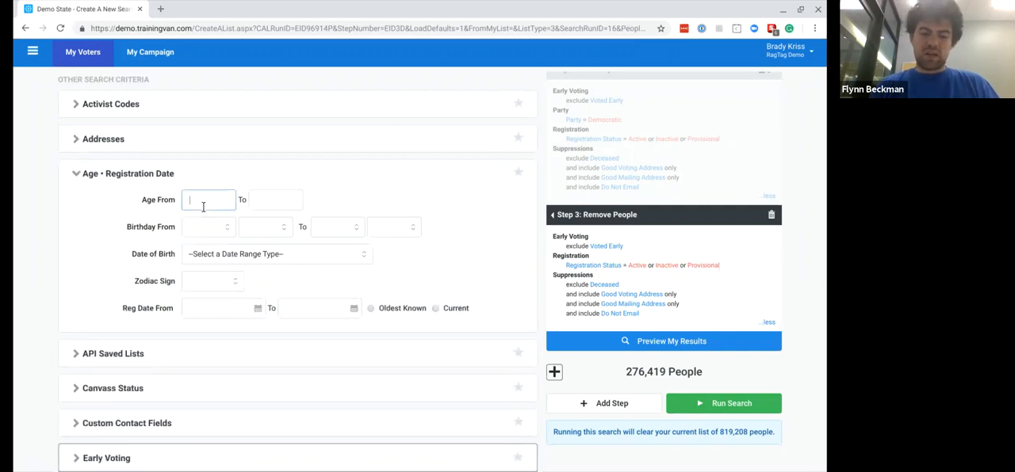
type("75")
left_click(282, 202)
type("95")
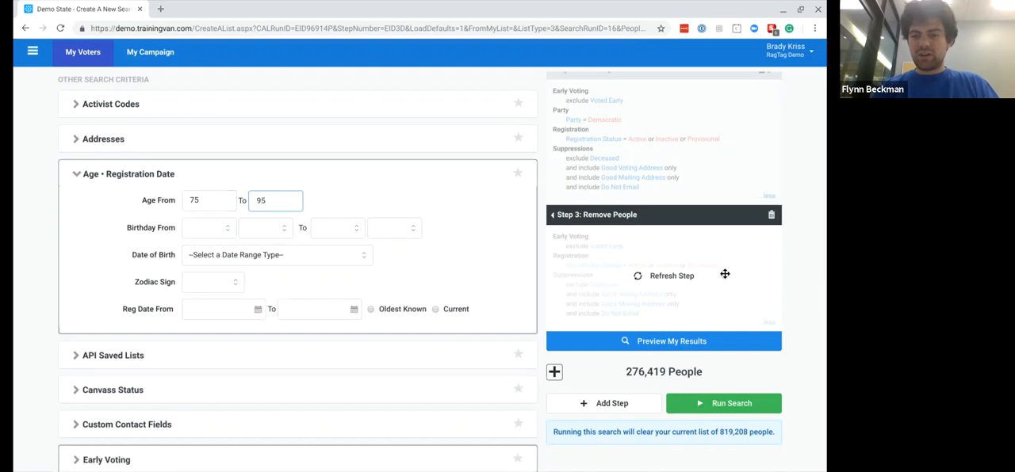
left_click(724, 274)
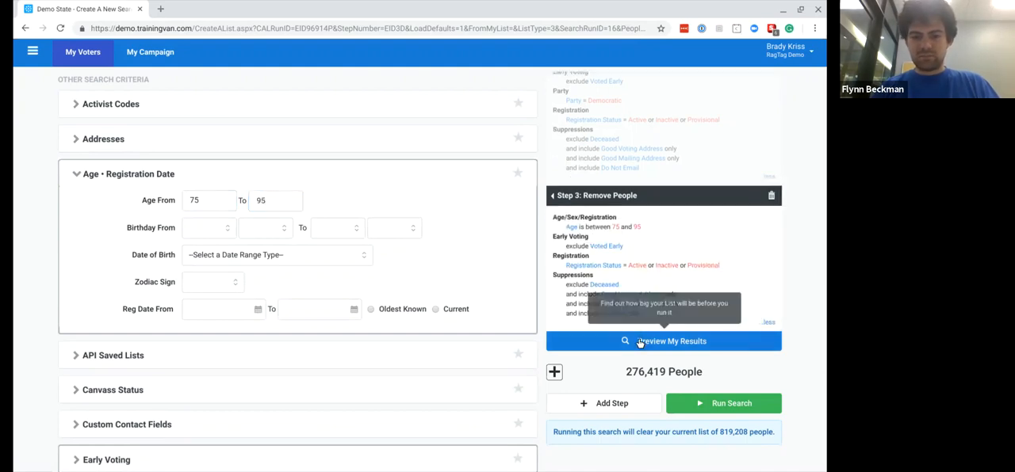
left_click(638, 342)
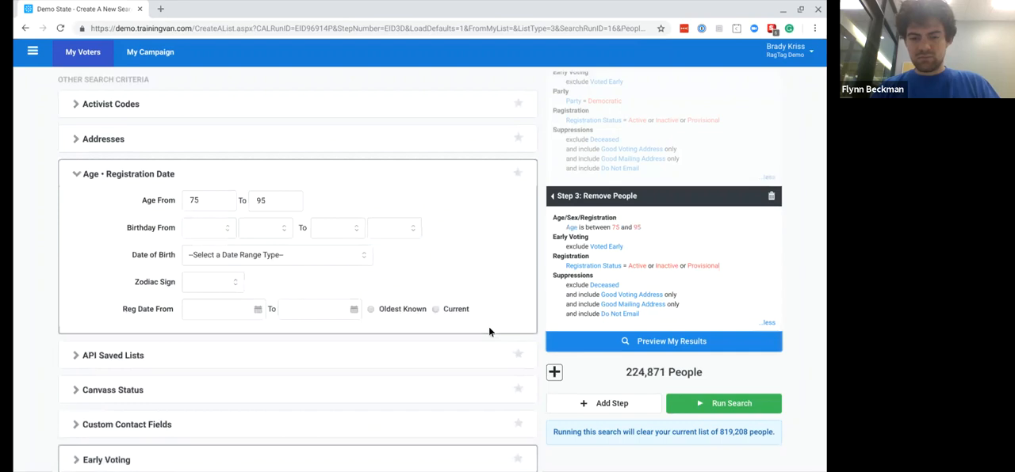
- Clear the upper age limit in the Remove People step, keeping 75 as the minimum, and preview the results again
double_click(268, 199)
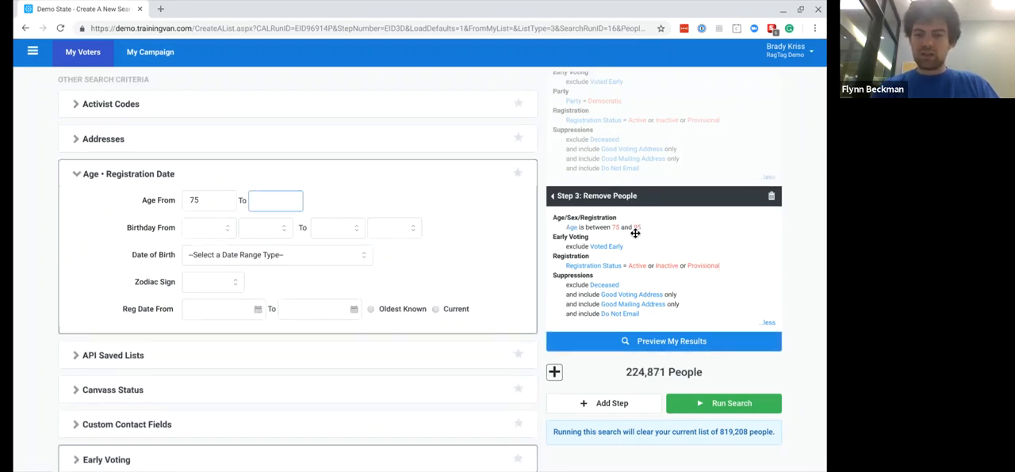
left_click(465, 227)
left_click(647, 250)
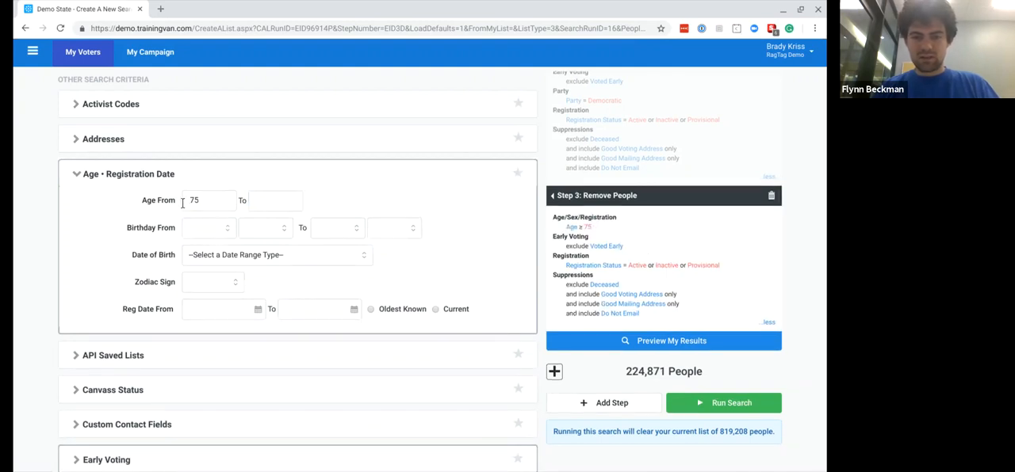
left_click(626, 338)
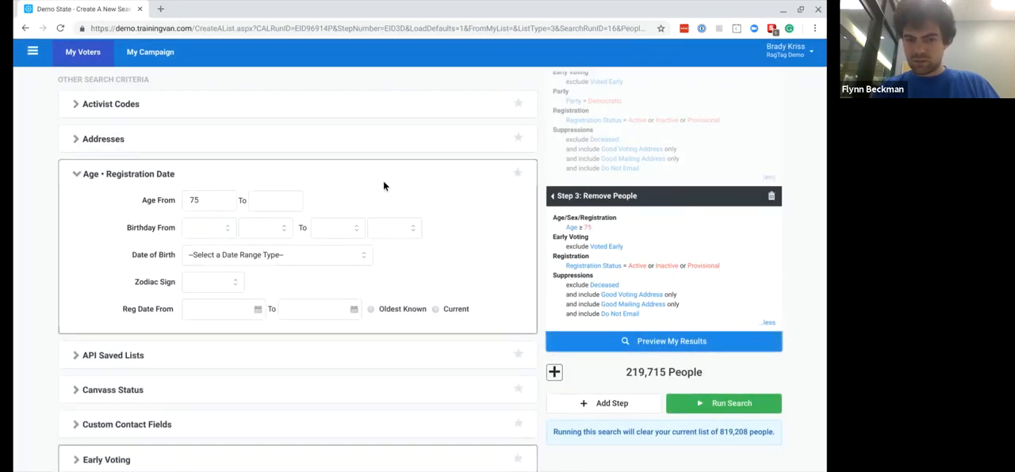
left_click(271, 196)
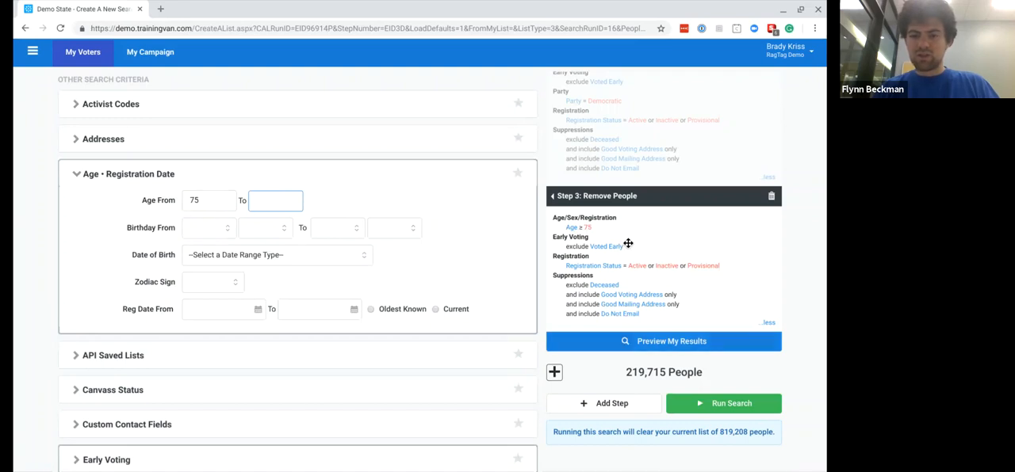
- Delete the Remove People step and append a Narrow People step in its place after the Democratic party step
scroll(624, 235, "up", 2)
scroll(624, 236, "down", 2)
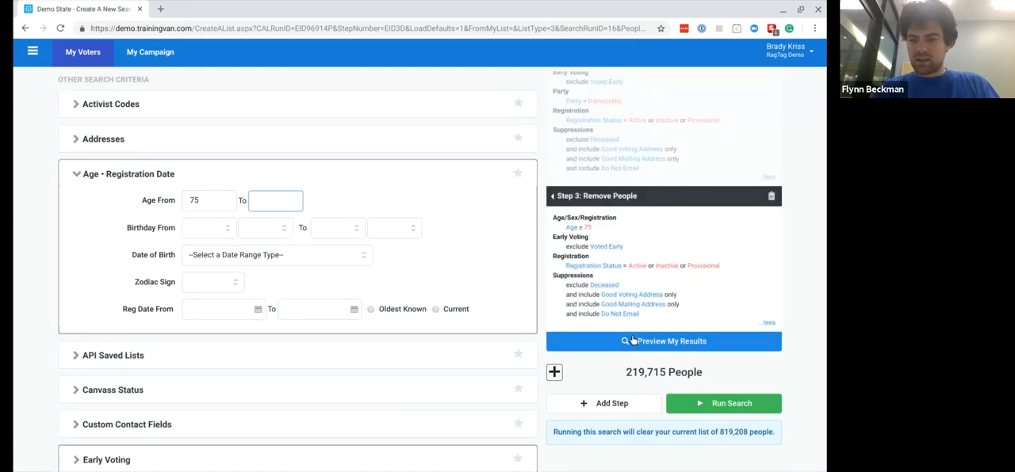
scroll(645, 108, "up", 5)
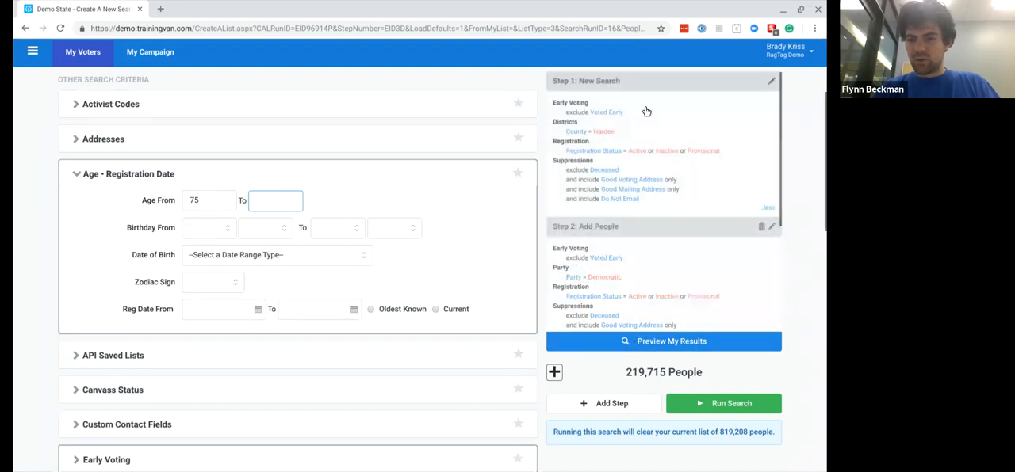
scroll(664, 249, "down", 5)
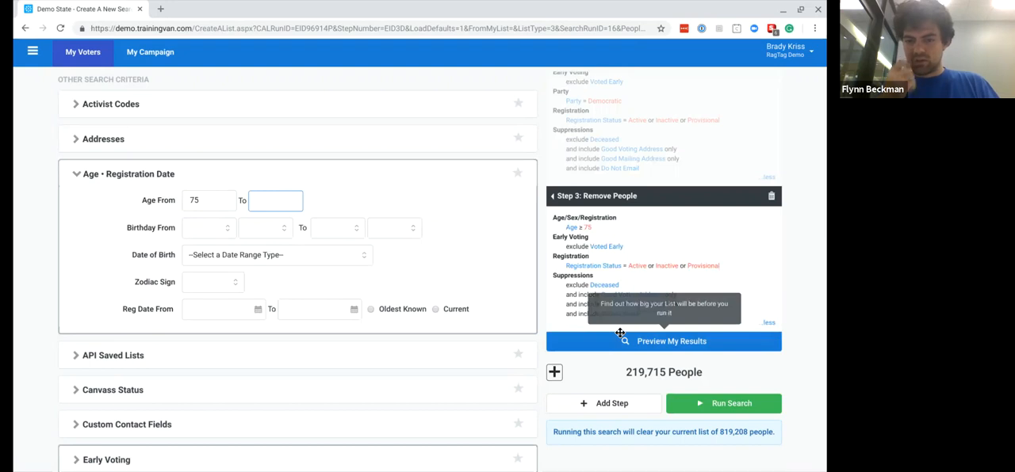
left_click(770, 196)
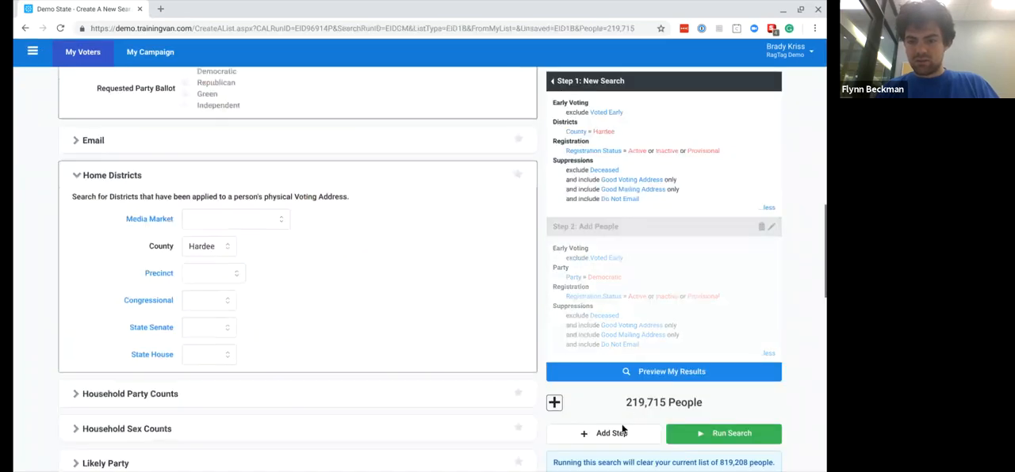
left_click(614, 435)
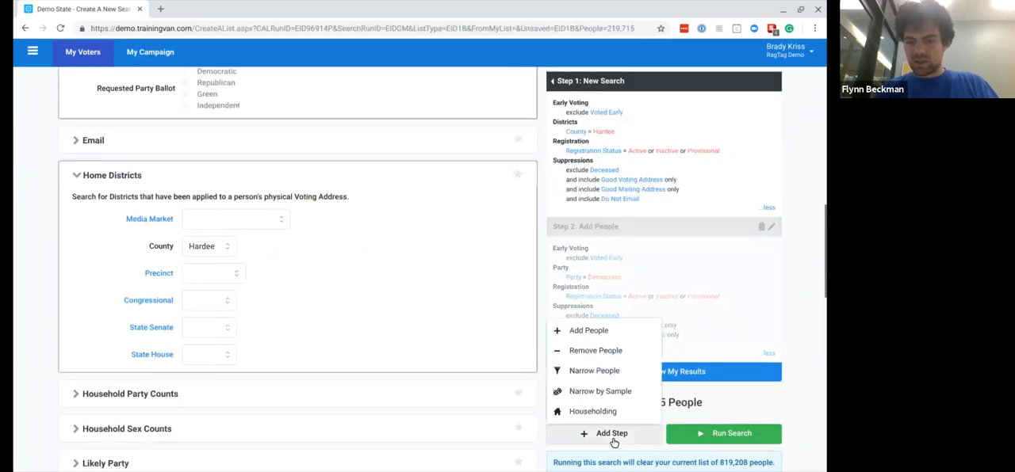
left_click(612, 371)
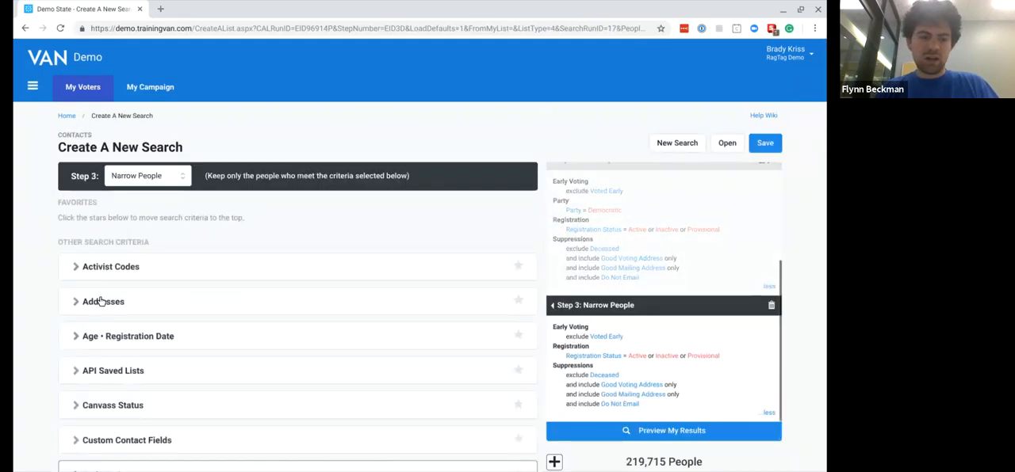
- Limit the Narrow People step to a maximum age of 75 without a minimum, refresh it and preview the results
scroll(100, 301, "down", 2)
left_click(75, 144)
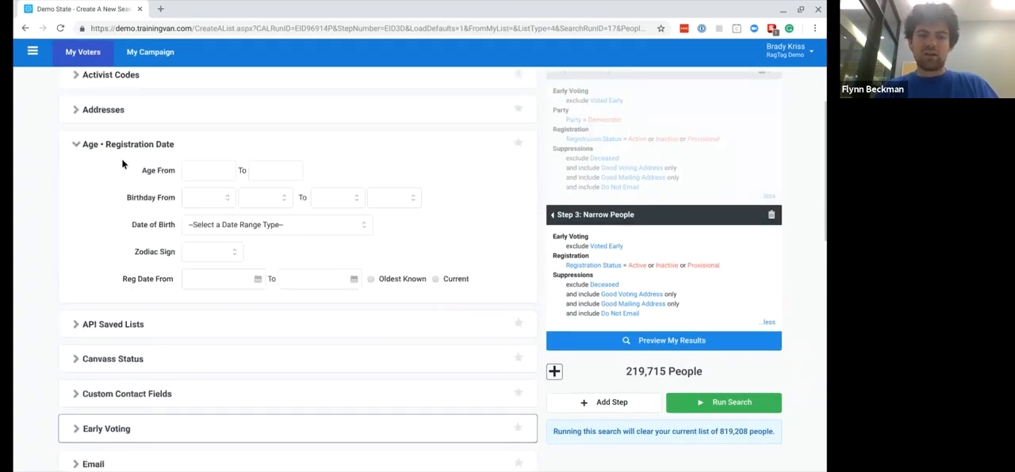
left_click(187, 170)
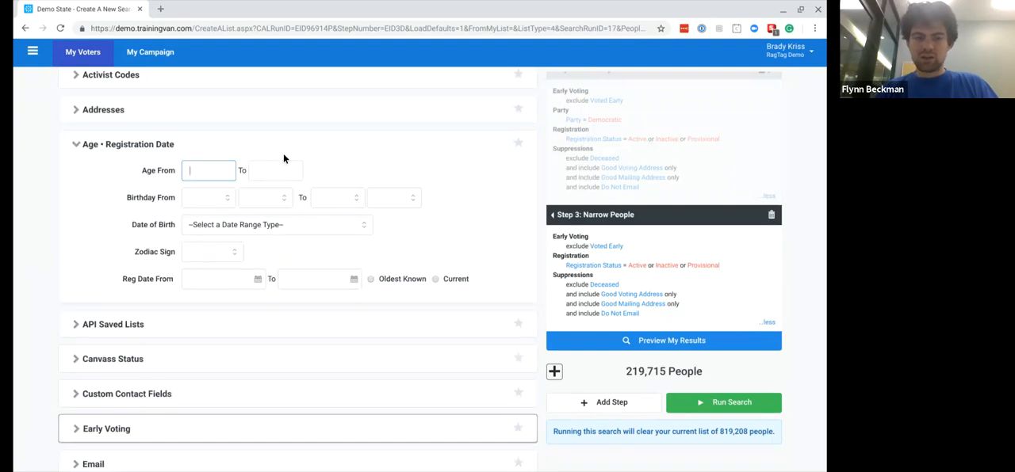
left_click(265, 169)
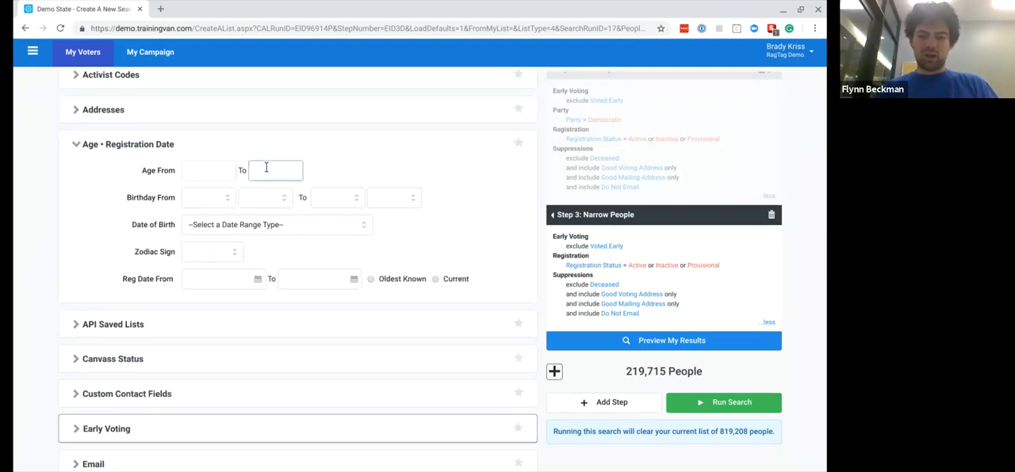
type("75")
left_click(651, 277)
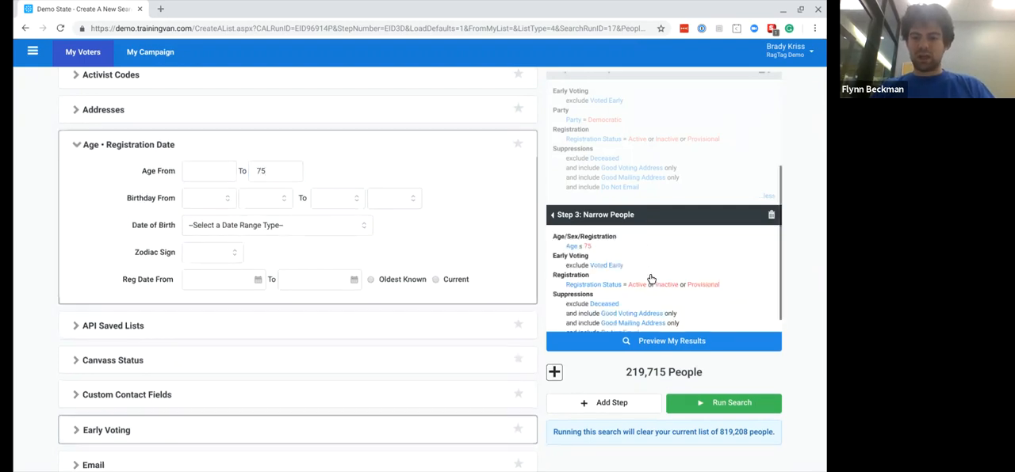
left_click(618, 341)
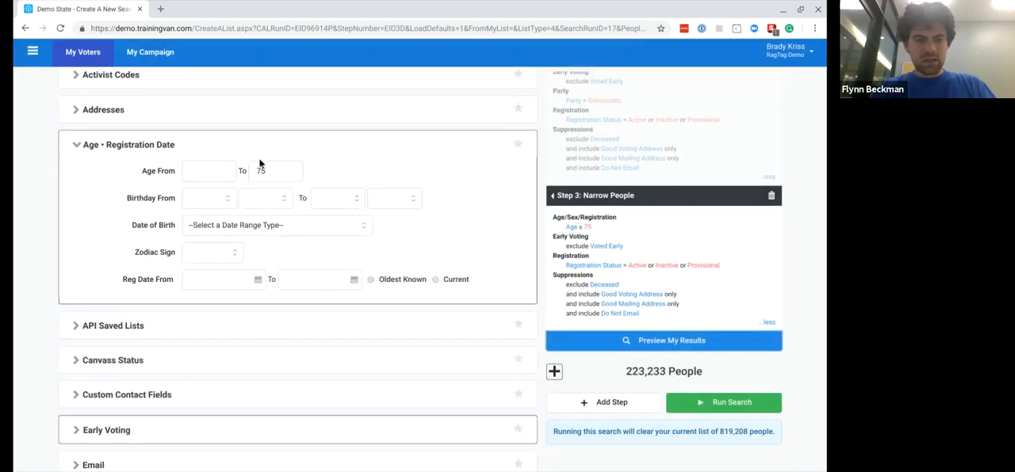
- Raise the maximum age in the Narrow People step to 76, refresh it and preview the results
left_click(271, 175)
key("BackSpace")
type("6")
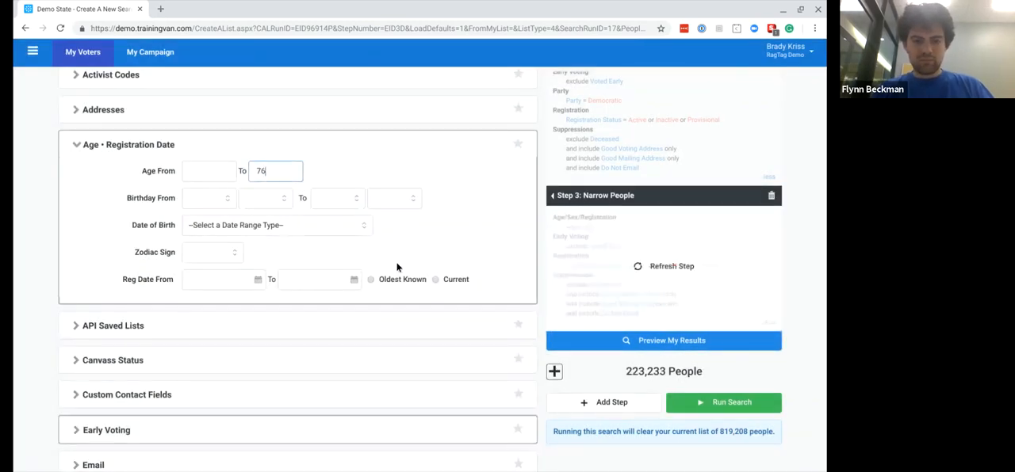
left_click(743, 284)
left_click(654, 343)
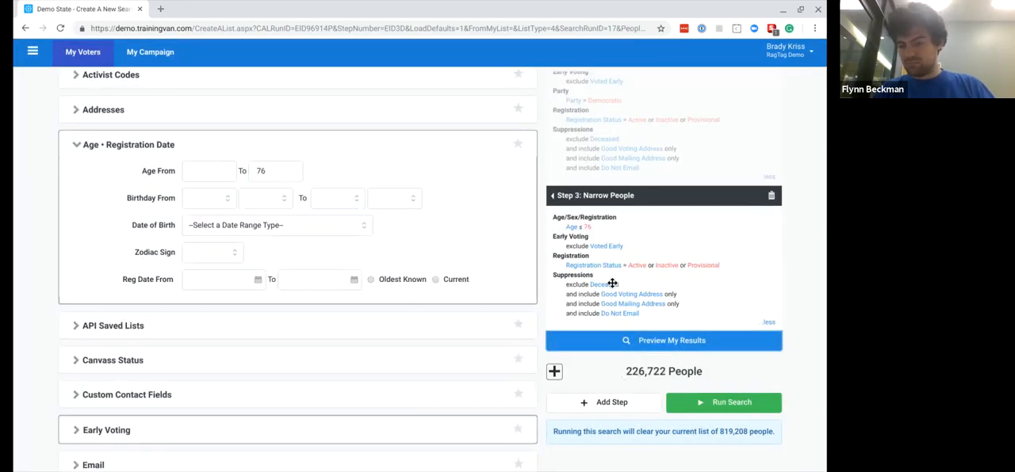
- Review how the Hardee County, Democratic party and age criteria combine across the three search steps
scroll(612, 283, "up", 4)
scroll(612, 283, "down", 2)
scroll(614, 301, "down", 4)
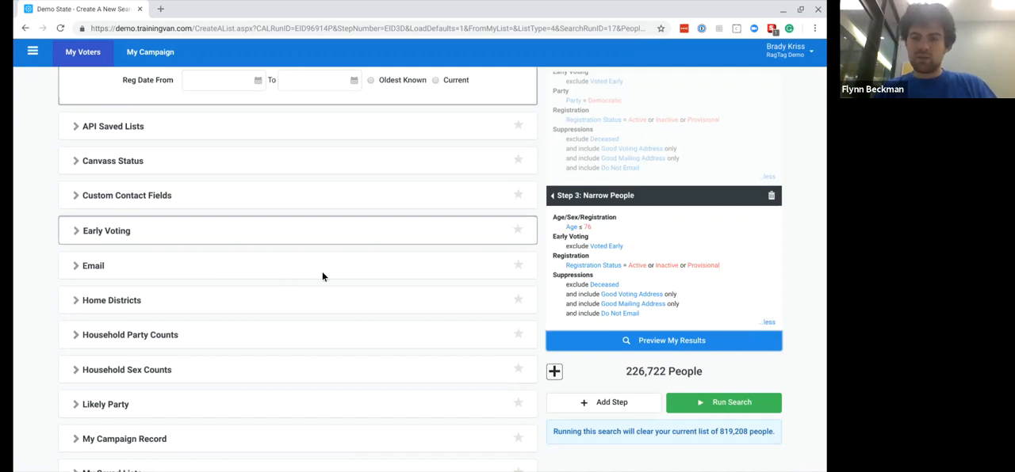
scroll(631, 283, "up", 3)
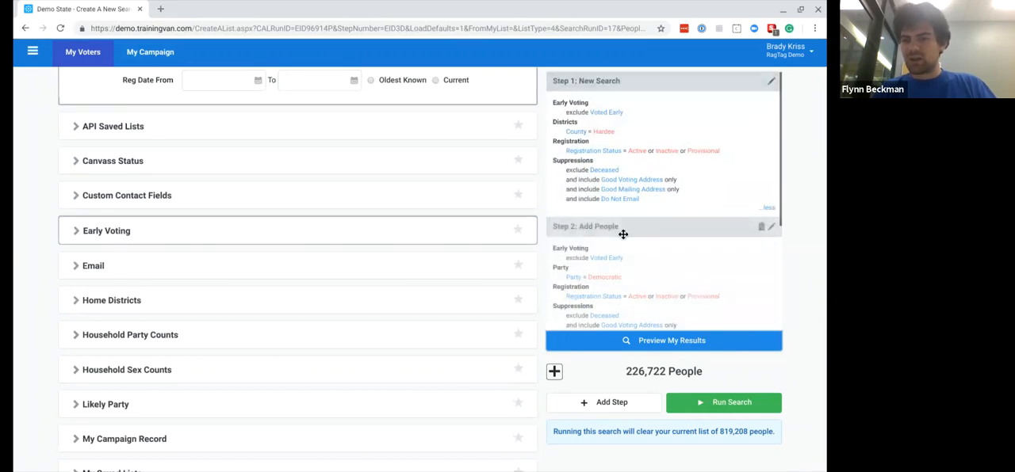
scroll(665, 234, "down", 3)
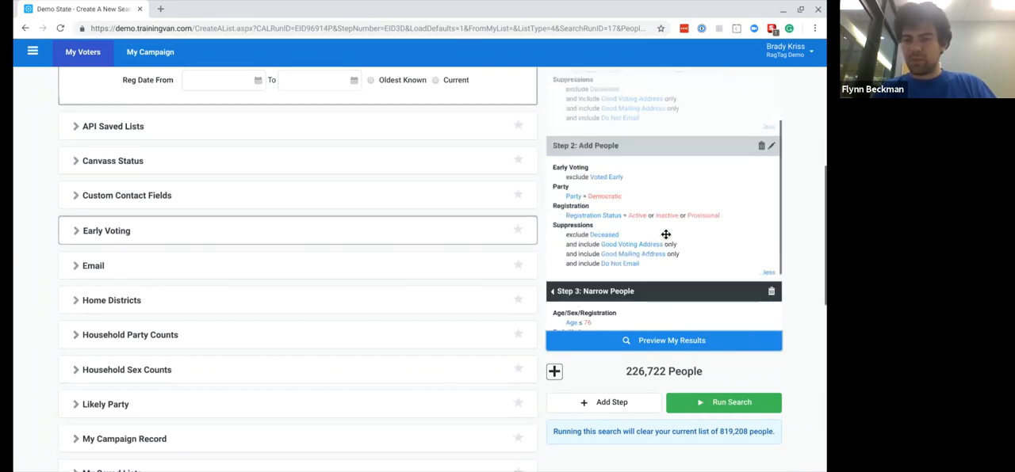
scroll(641, 160, "up", 3)
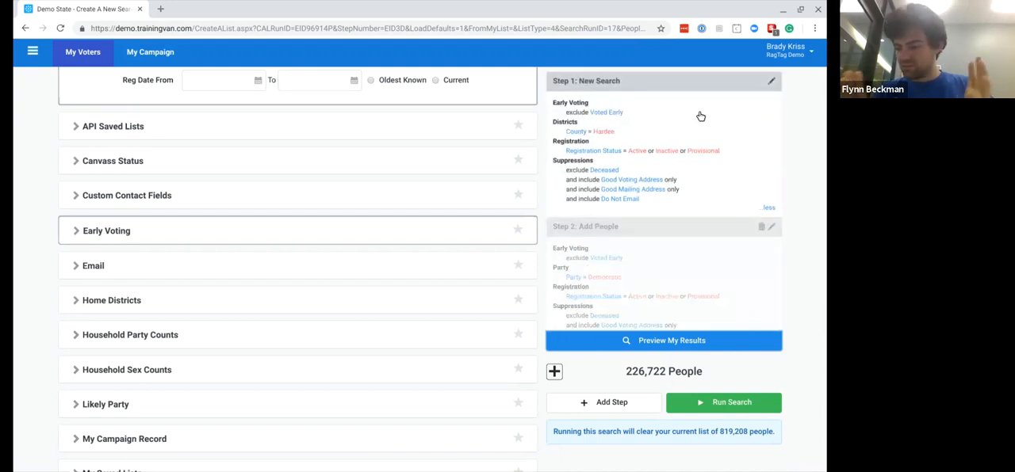
scroll(745, 238, "down", 3)
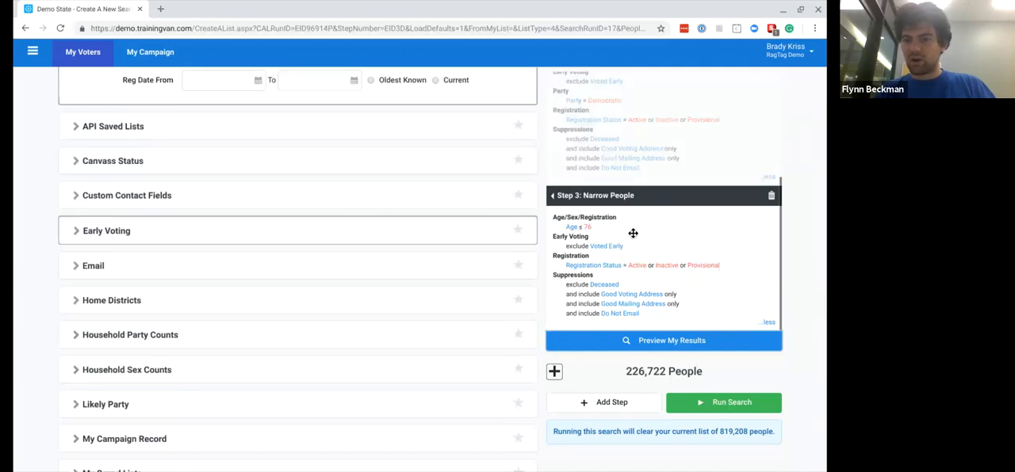
scroll(633, 232, "up", 1)
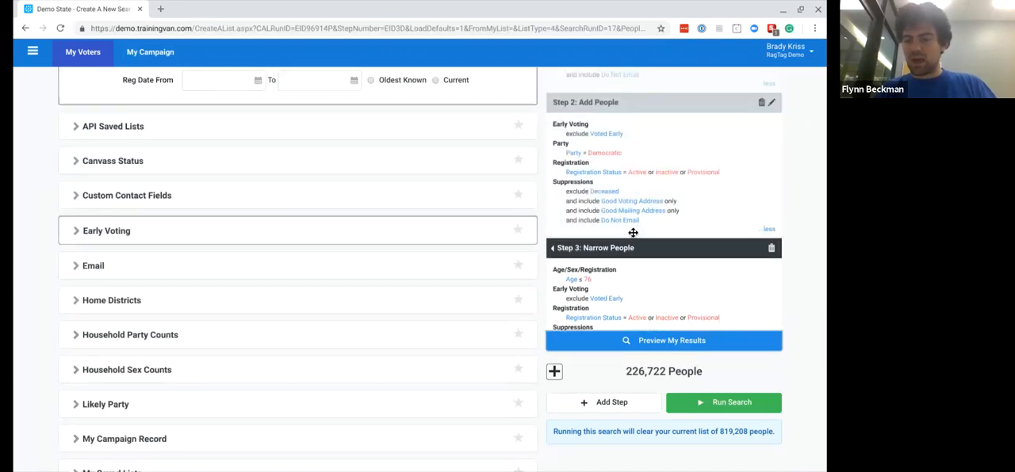
scroll(642, 268, "down", 1)
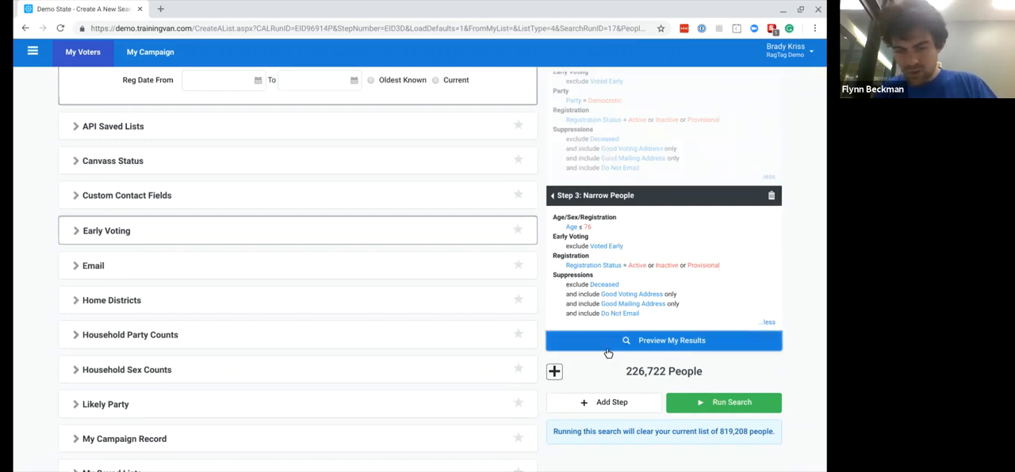
scroll(680, 195, "up", 1)
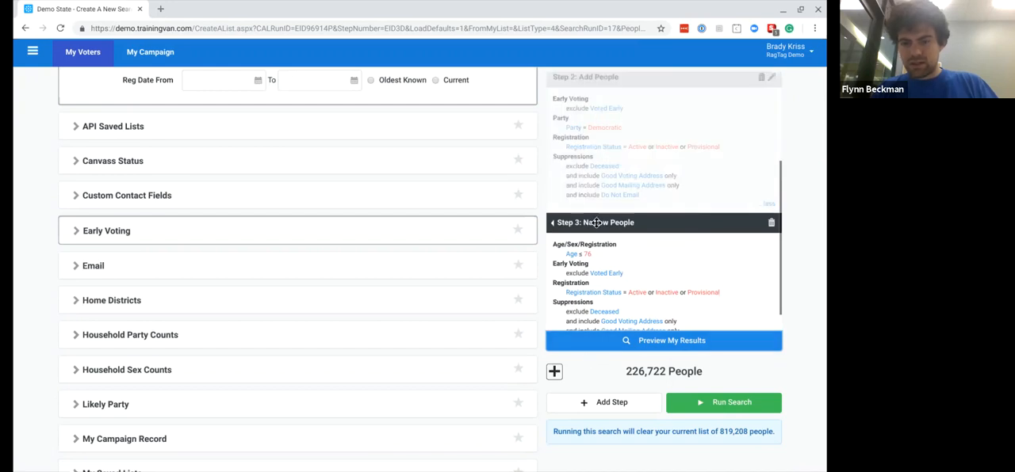
- Change the Step 3 type to Remove People, keeping its age criterion, and preview the results
scroll(399, 212, "up", 5)
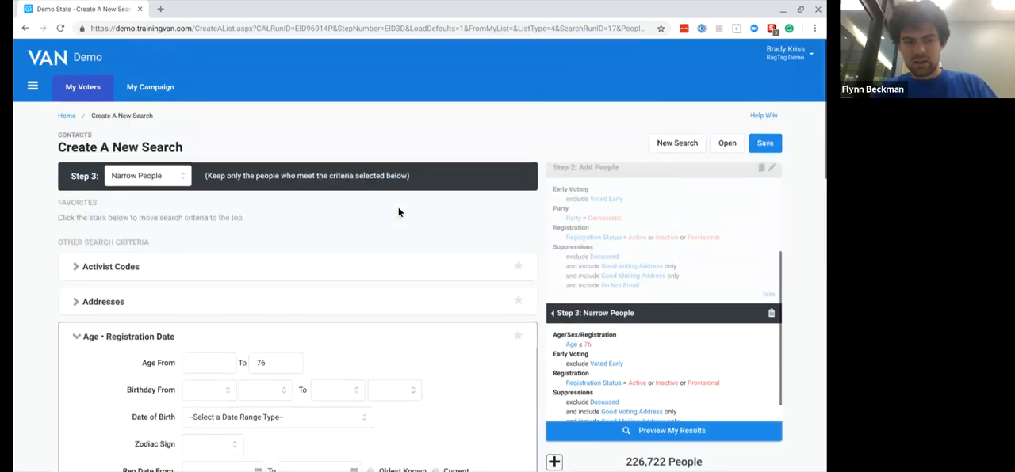
left_click(156, 206)
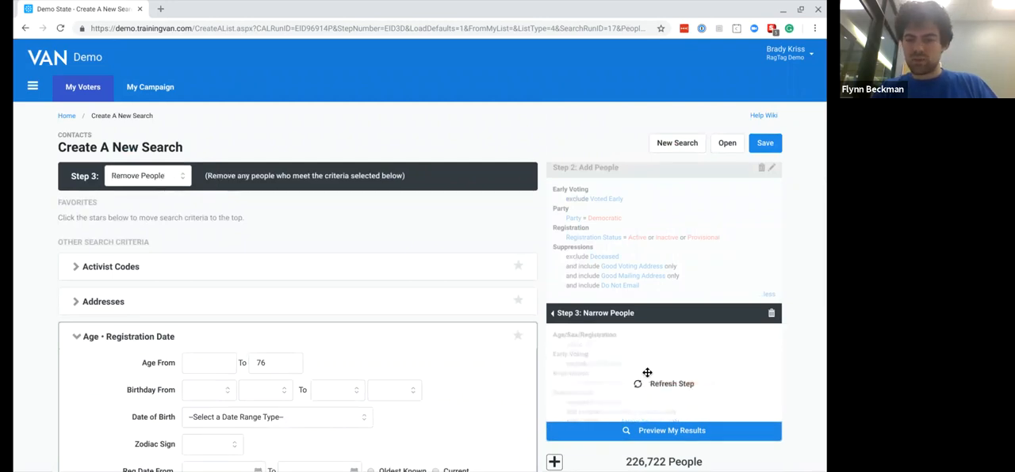
left_click(633, 432)
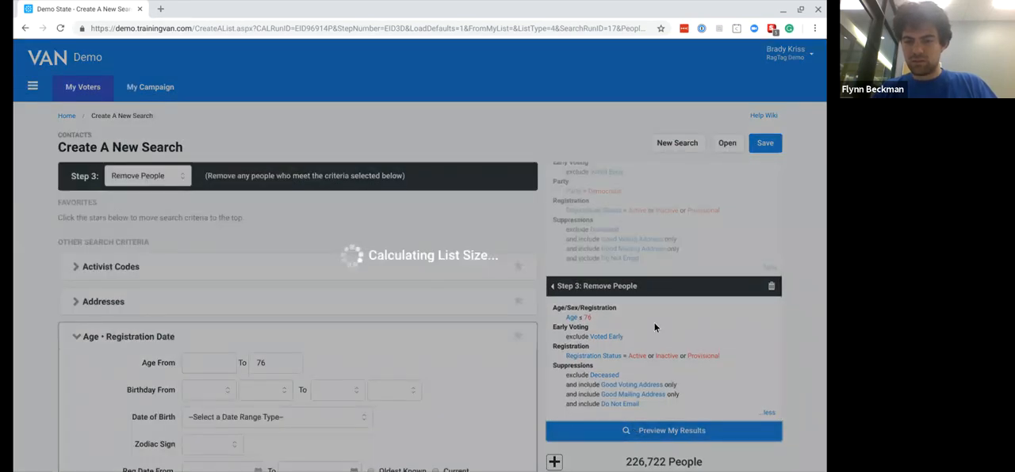
scroll(670, 304, "up", 3)
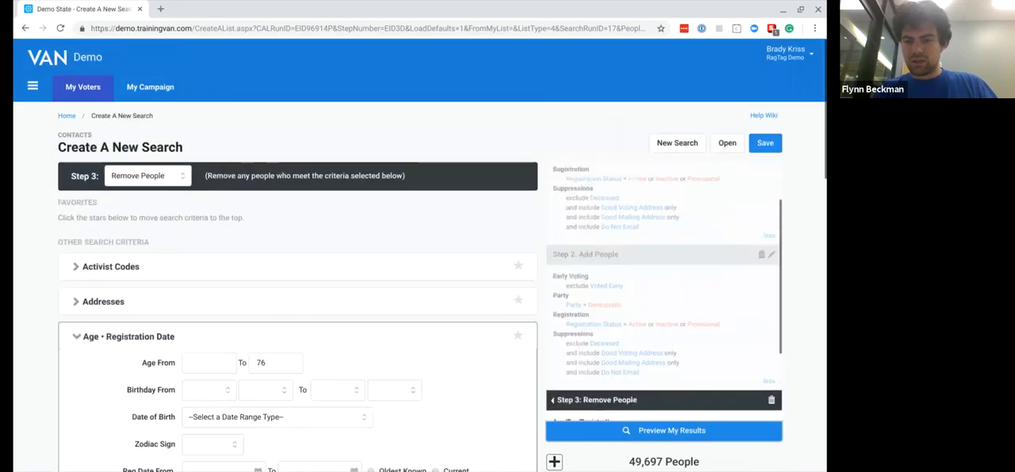
- Review the criteria of the Step 2 Add People and Step 1 New Search steps, including the party and county settings
left_click(671, 304)
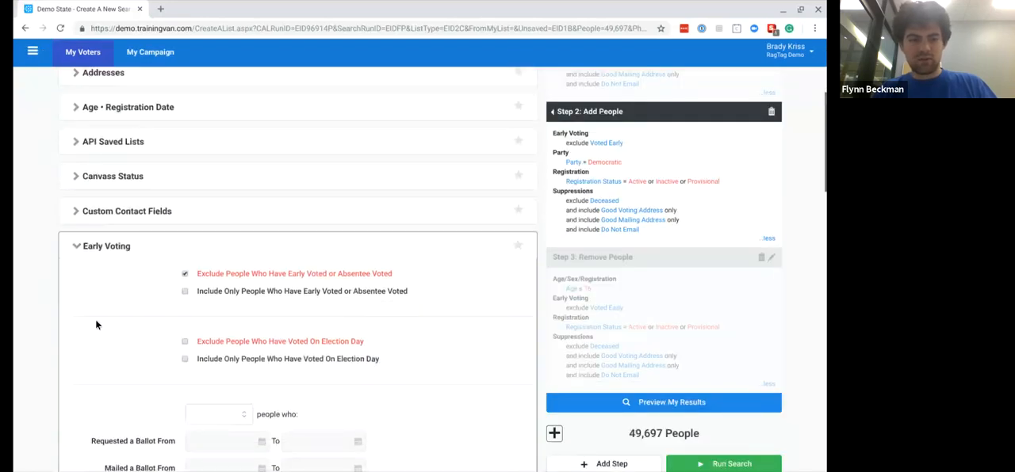
scroll(72, 327, "down", 7)
scroll(72, 327, "up", 10)
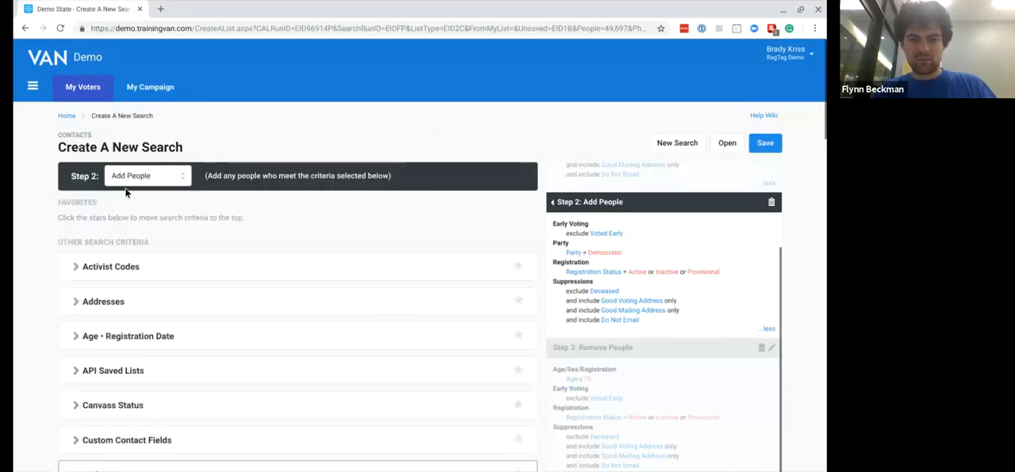
scroll(558, 225, "up", 3)
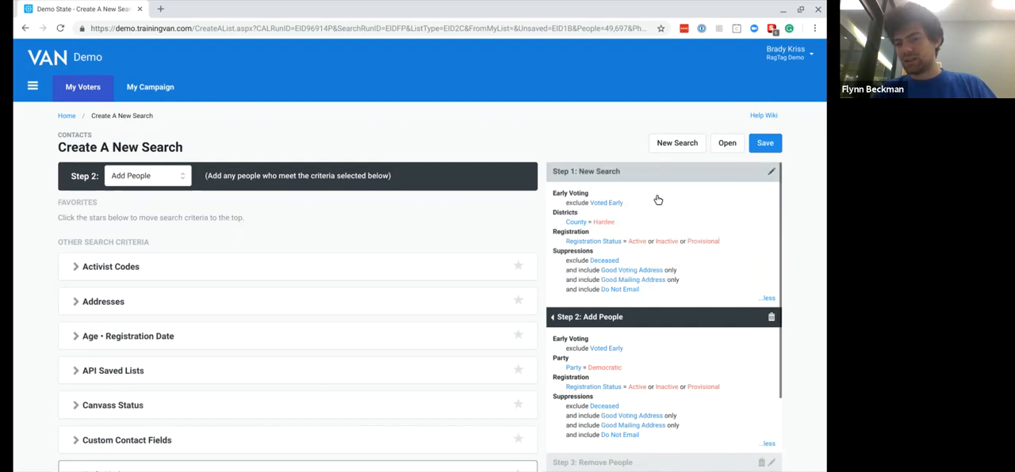
left_click(609, 224)
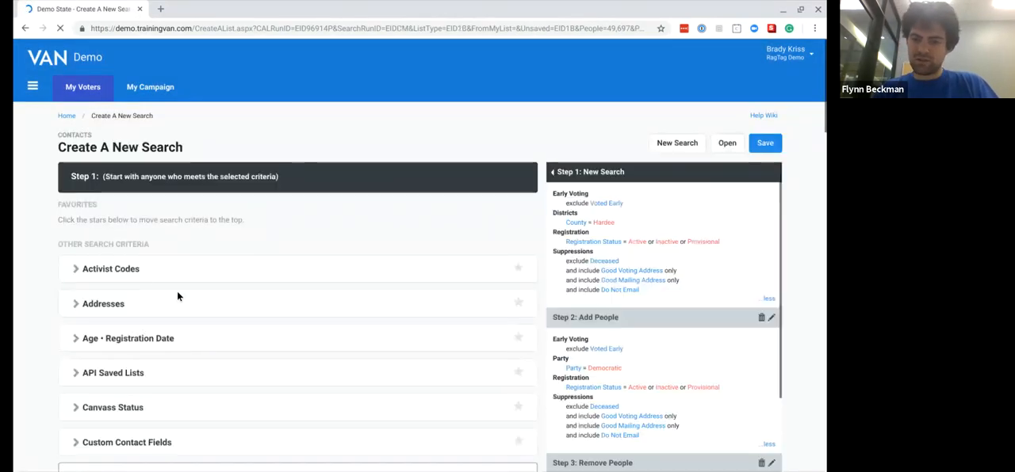
scroll(671, 374, "down", 2)
scroll(670, 373, "up", 2)
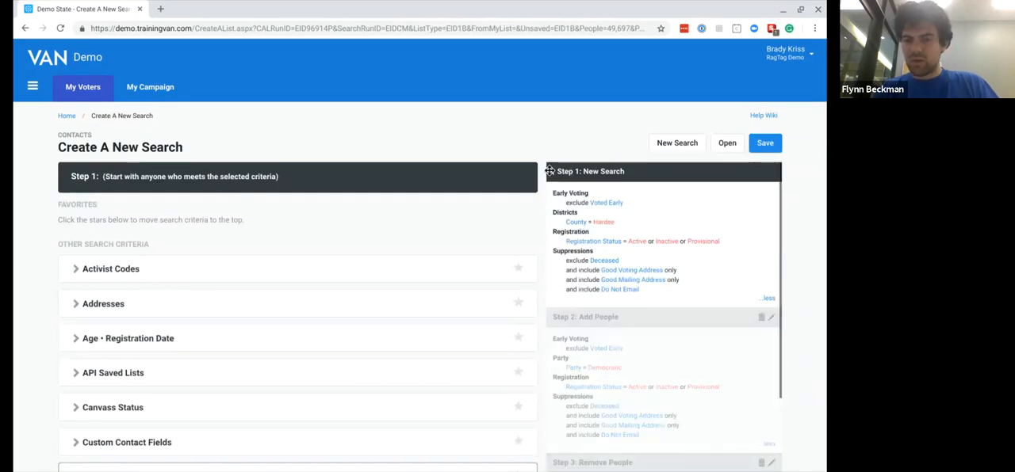
scroll(639, 267, "down", 2)
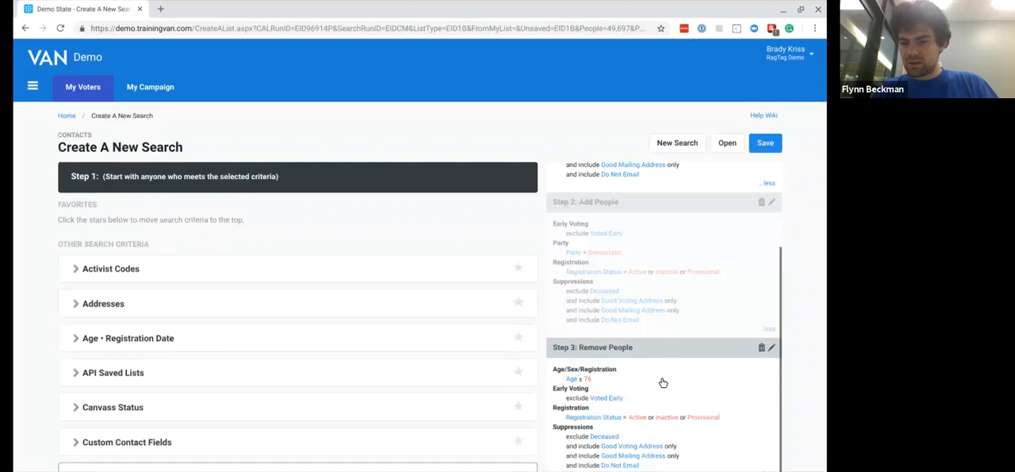
- Set Step 3's Canvass Status criterion to exclude people with results such as Canvassed, Refused, Deceased and Moved, and refresh the step
left_click(663, 383)
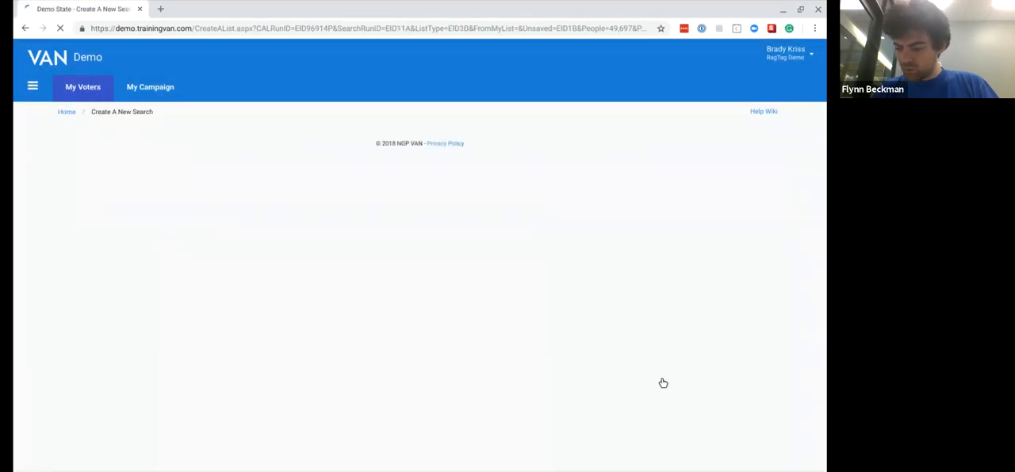
scroll(356, 363, "down", 3)
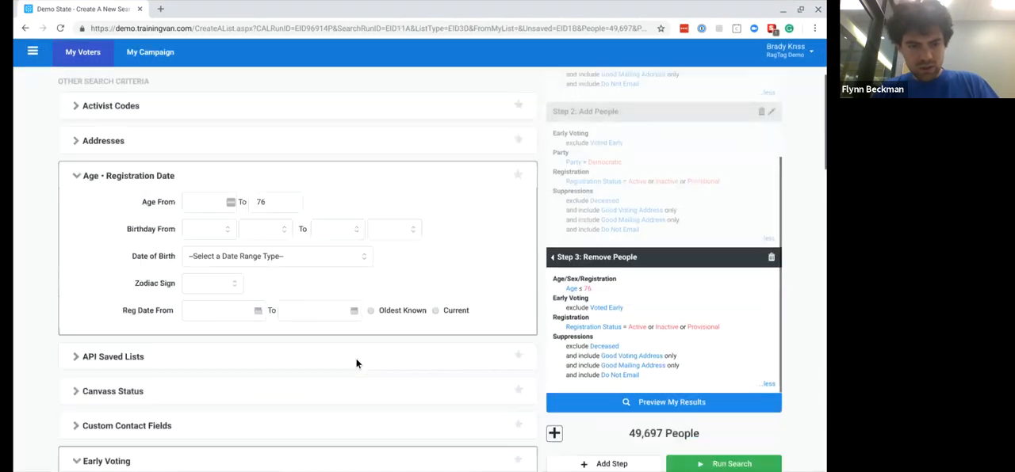
scroll(297, 270, "down", 1)
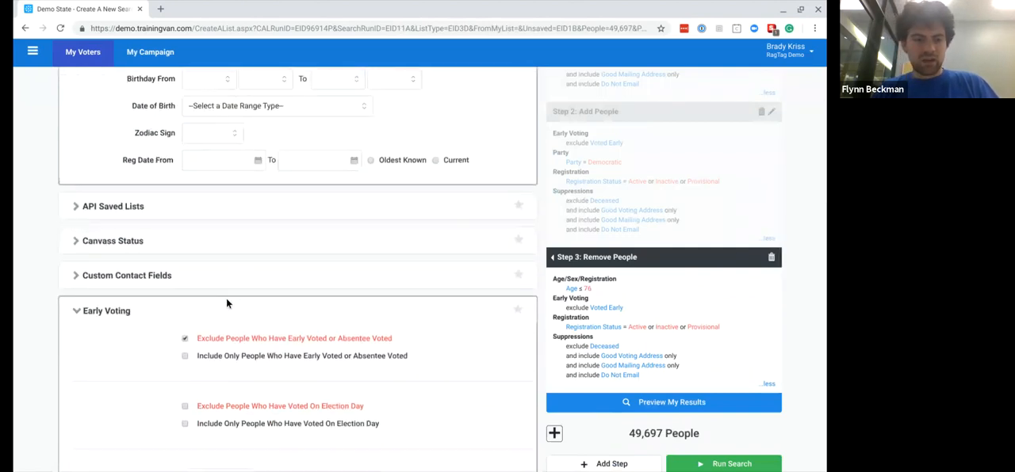
left_click(75, 242)
scroll(42, 237, "up", 2)
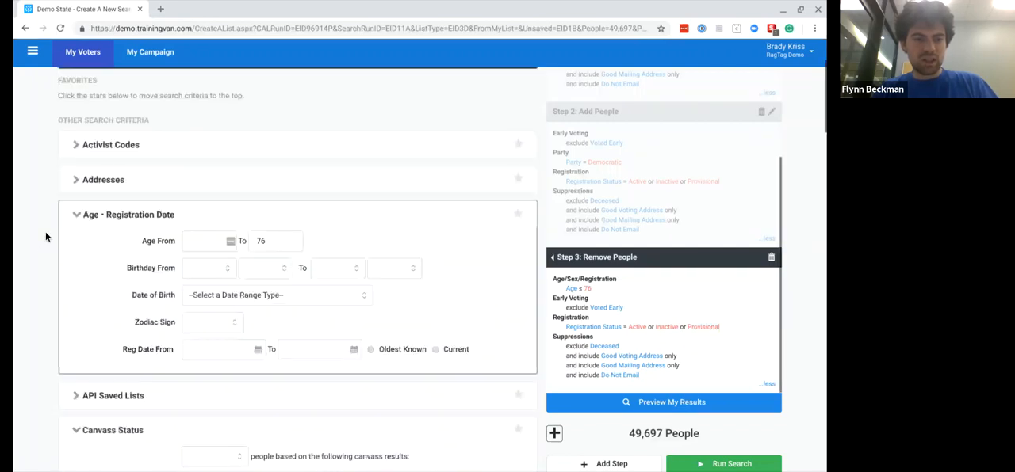
scroll(45, 236, "down", 2)
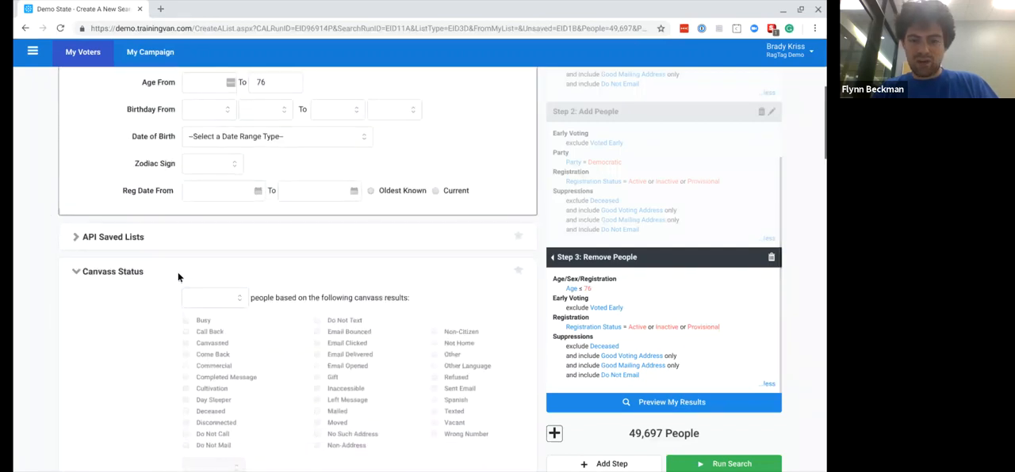
scroll(135, 298, "down", 1)
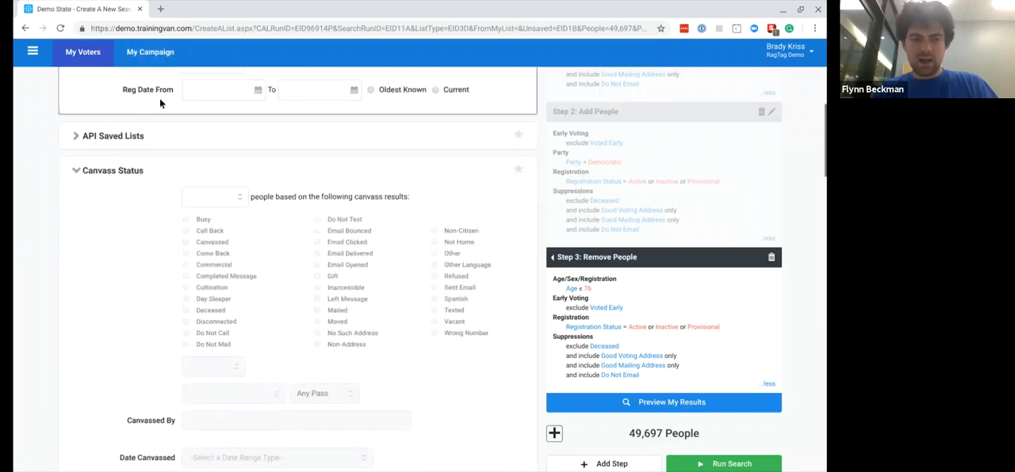
scroll(151, 267, "down", 1)
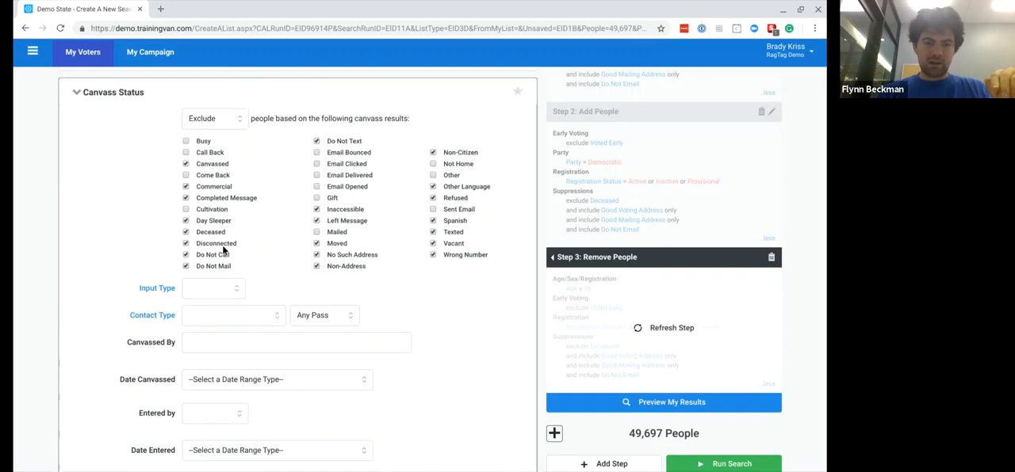
left_click(660, 328)
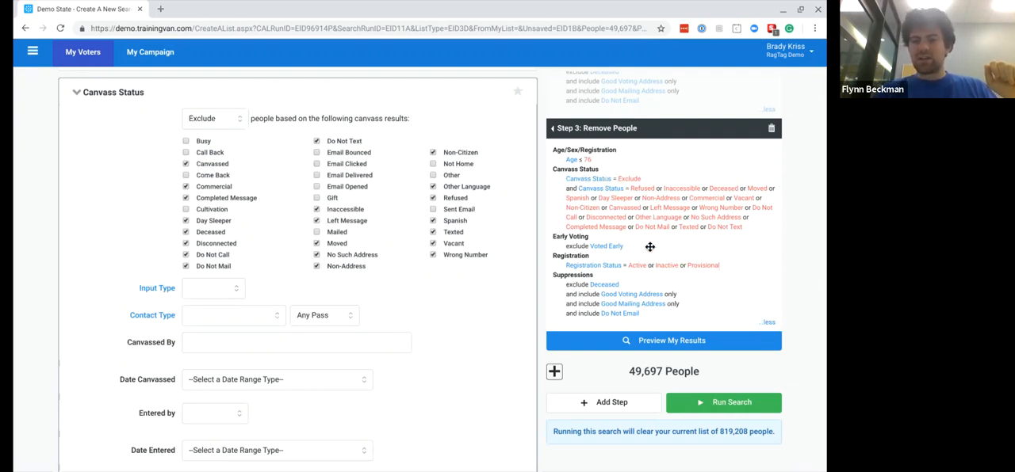
- Change Step 3's Canvass Status criterion to Include Only with no canvass results selected, and refresh the step
scroll(674, 203, "up", 2)
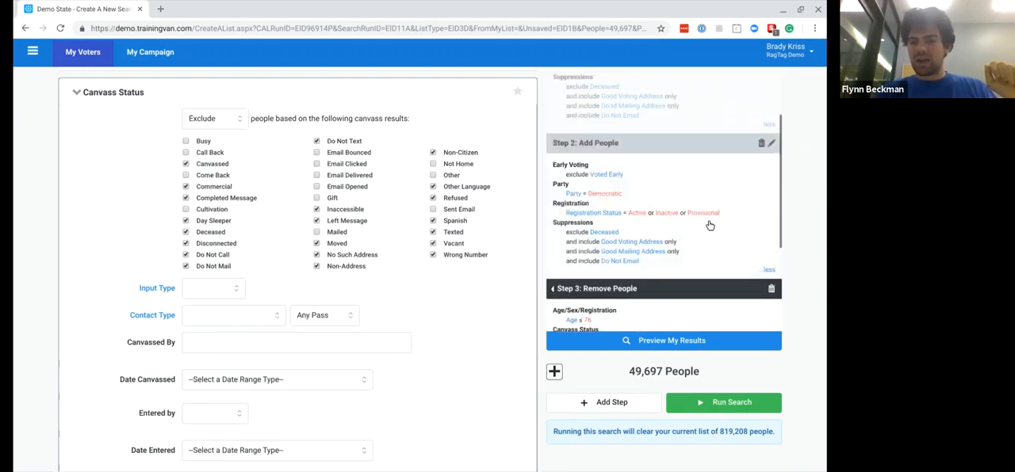
scroll(634, 237, "down", 2)
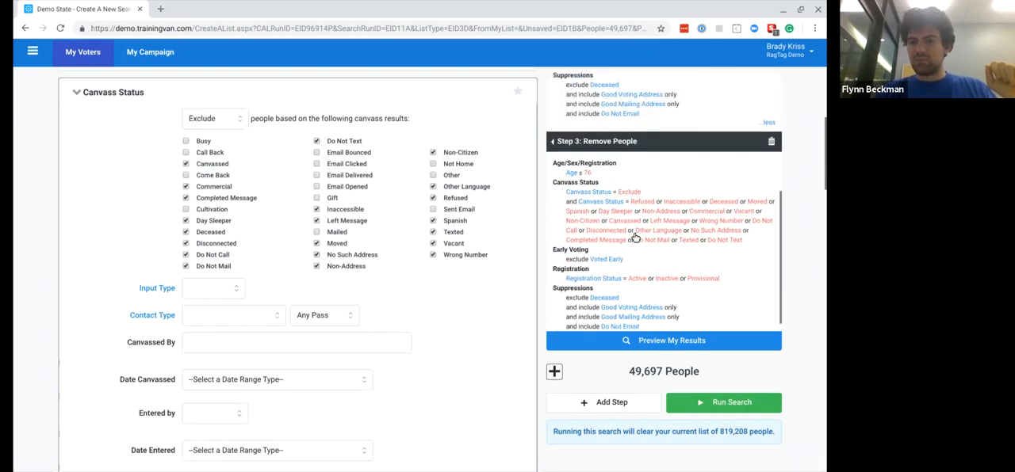
scroll(657, 241, "up", 3)
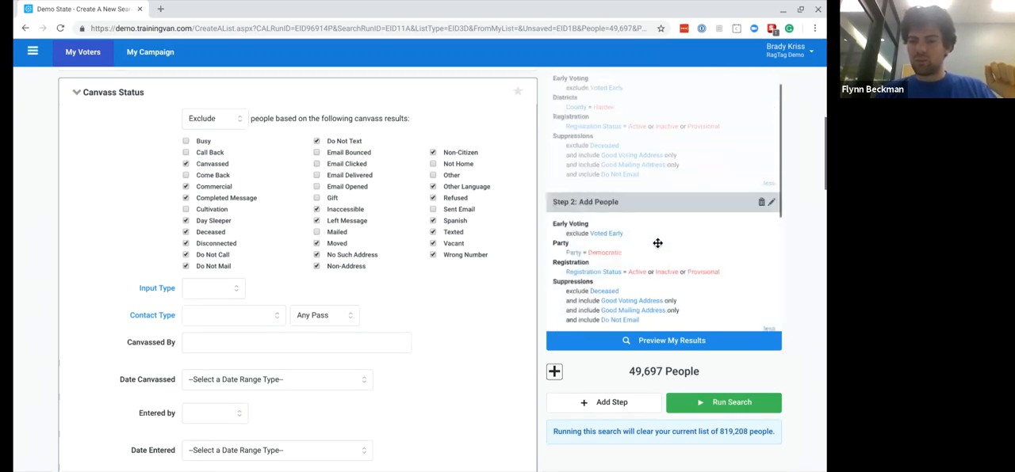
scroll(614, 268, "down", 3)
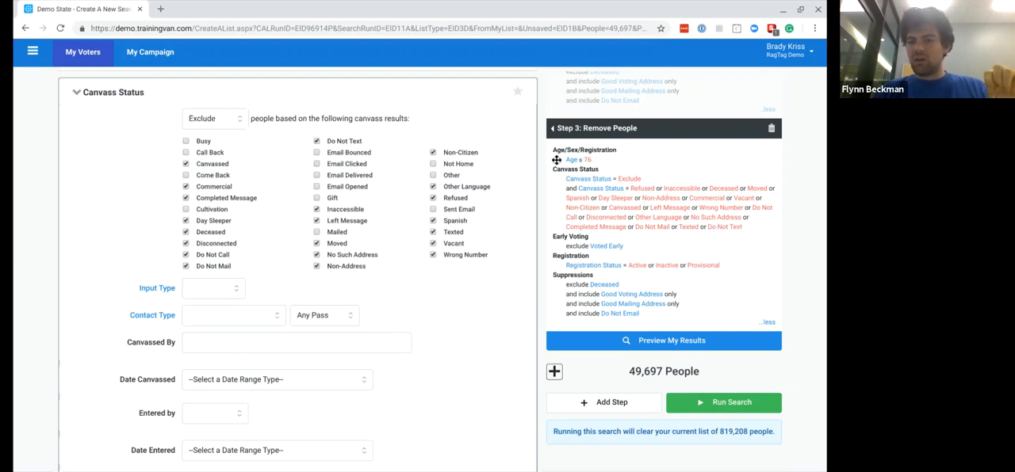
left_click(218, 126)
left_click(211, 174)
left_click(672, 188)
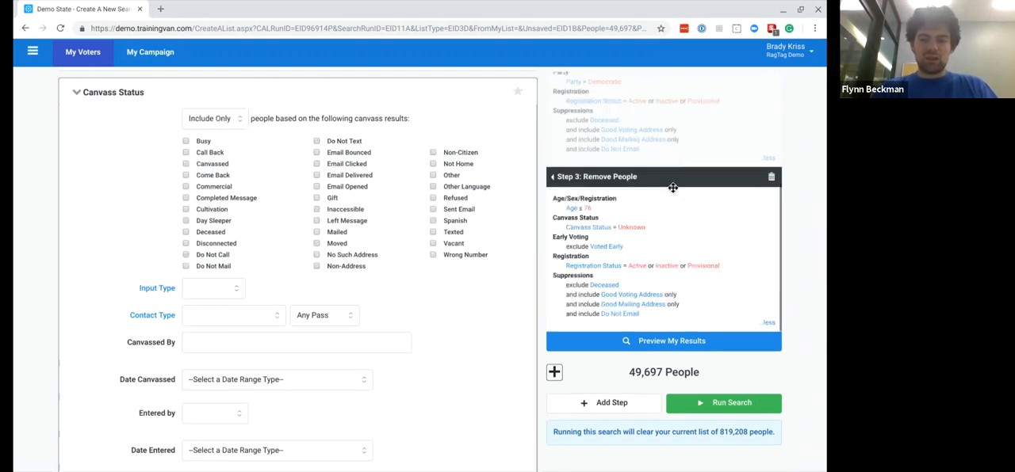
- Change the Step 3 type to Narrow People, check its age and canvass criteria, and preview the results
scroll(359, 160, "up", 10)
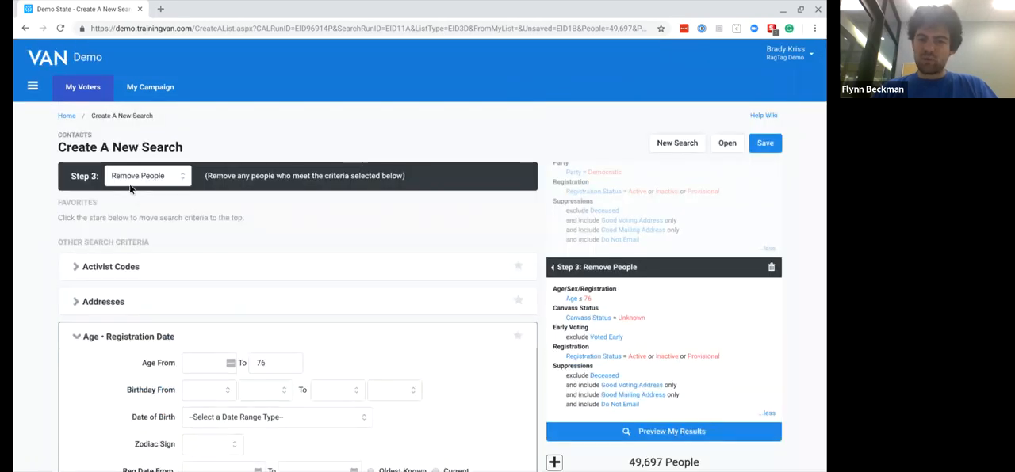
left_click(127, 227)
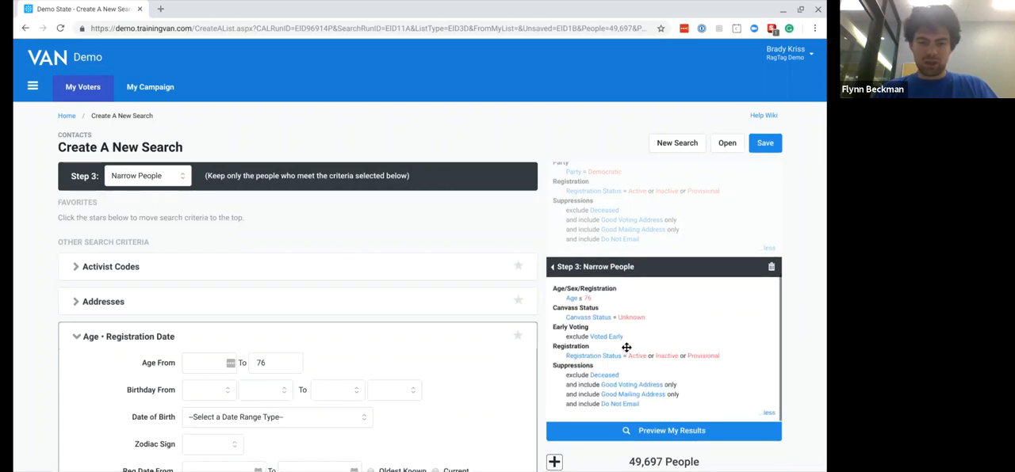
scroll(627, 347, "down", 3)
scroll(410, 351, "down", 2)
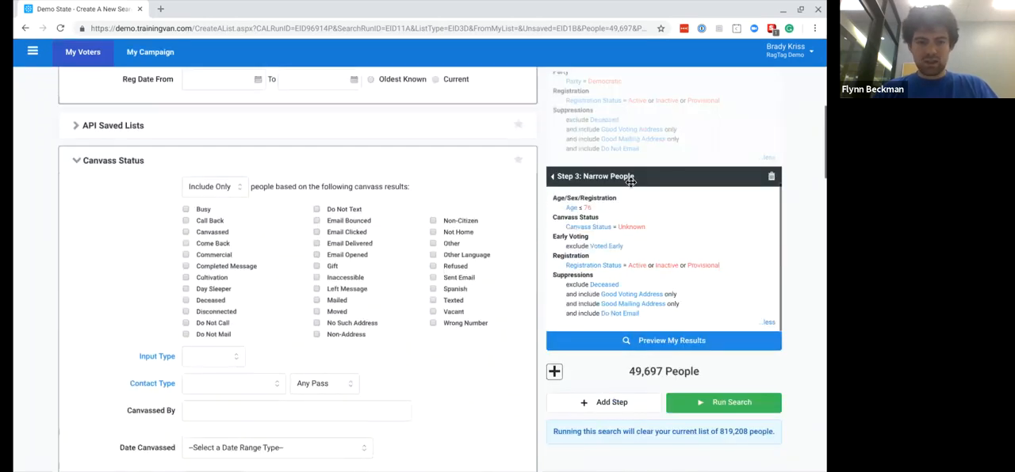
scroll(245, 119, "up", 2)
scroll(245, 119, "down", 3)
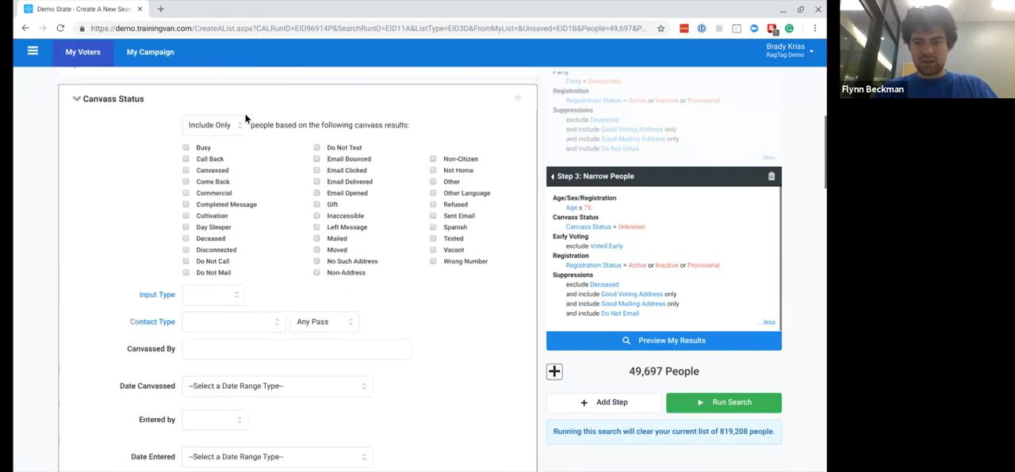
scroll(245, 119, "up", 2)
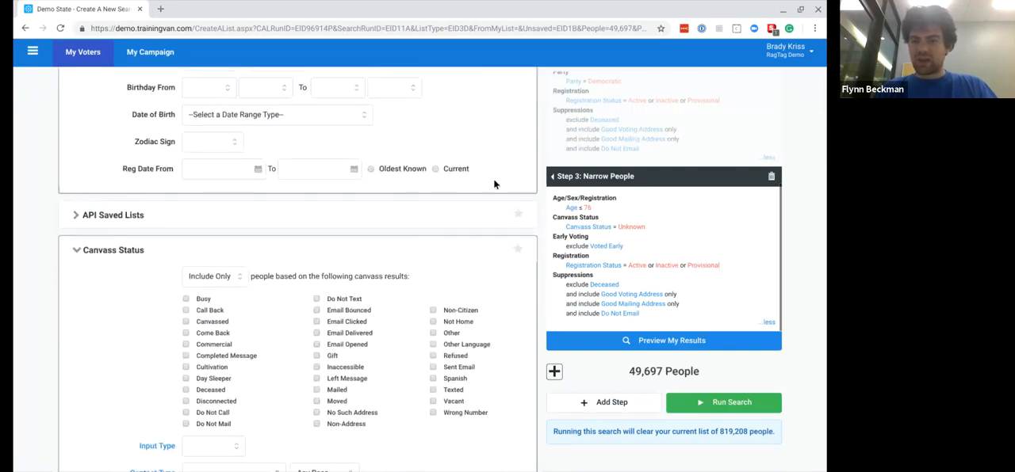
scroll(435, 248, "up", 1)
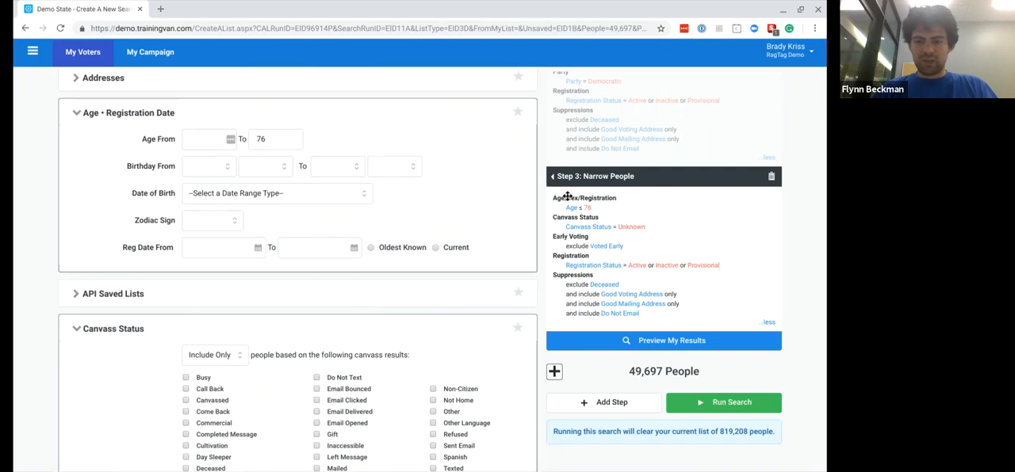
left_click(658, 340)
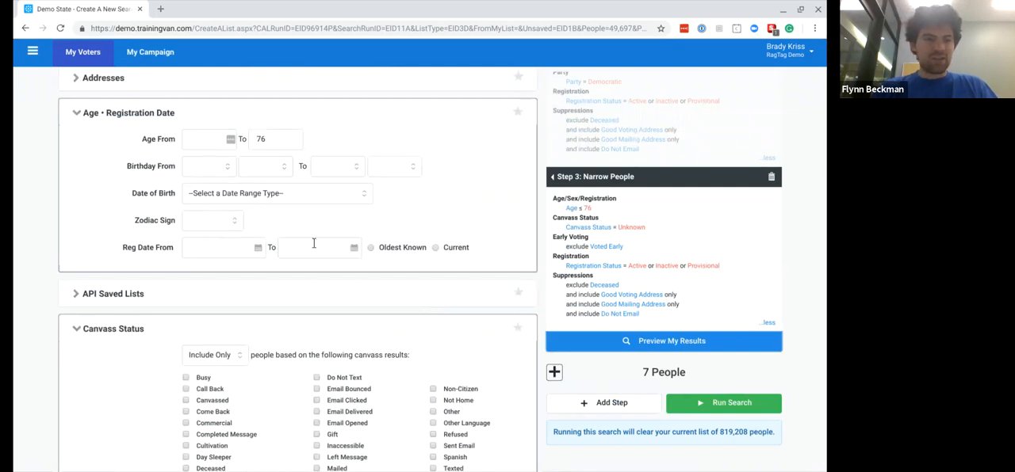
- Add a Narrow by Sample step as Step 4 and open its sample size for entry
scroll(313, 243, "up", 3)
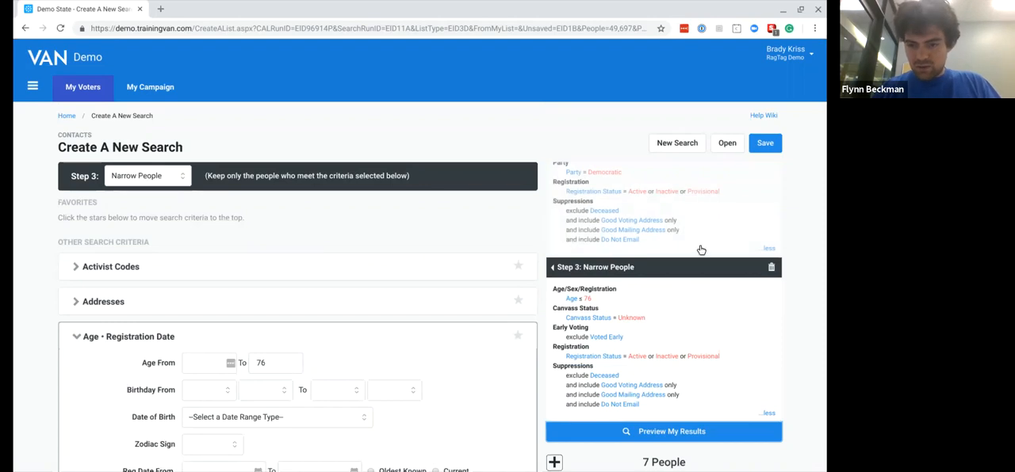
scroll(703, 252, "down", 5)
left_click(583, 404)
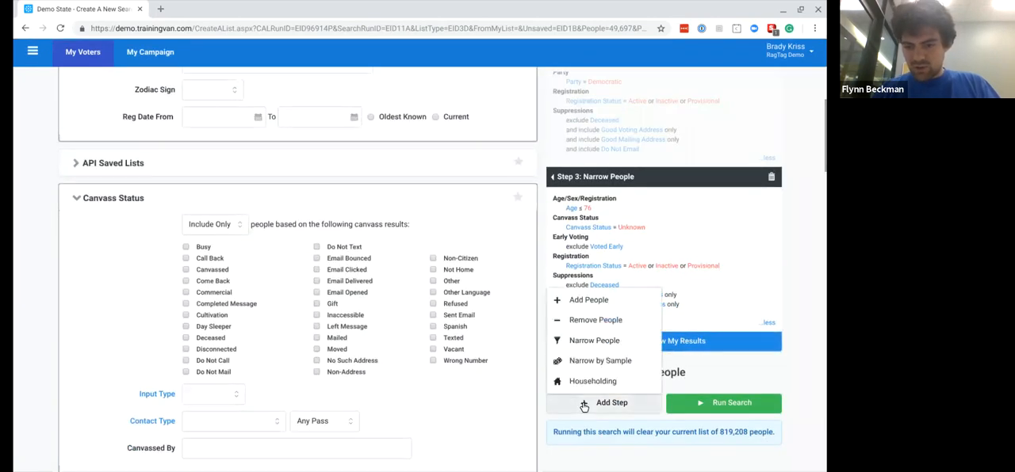
left_click(601, 362)
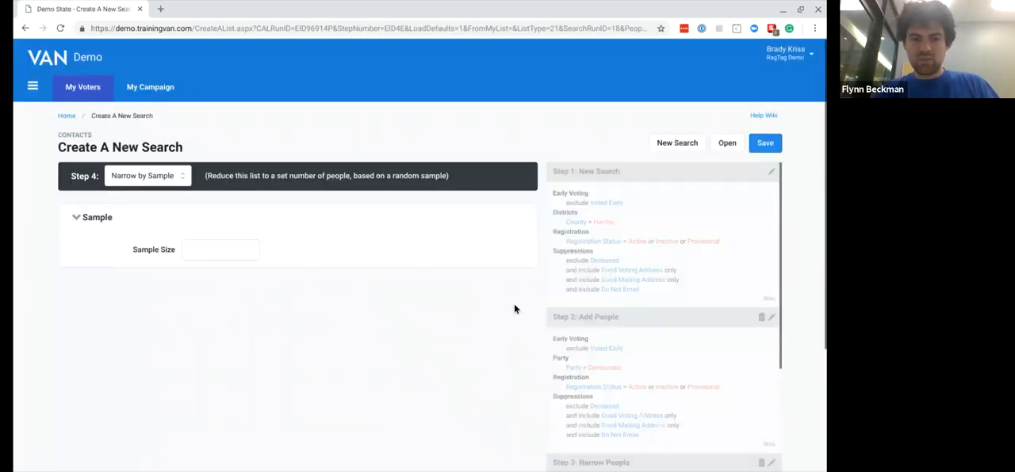
left_click(231, 257)
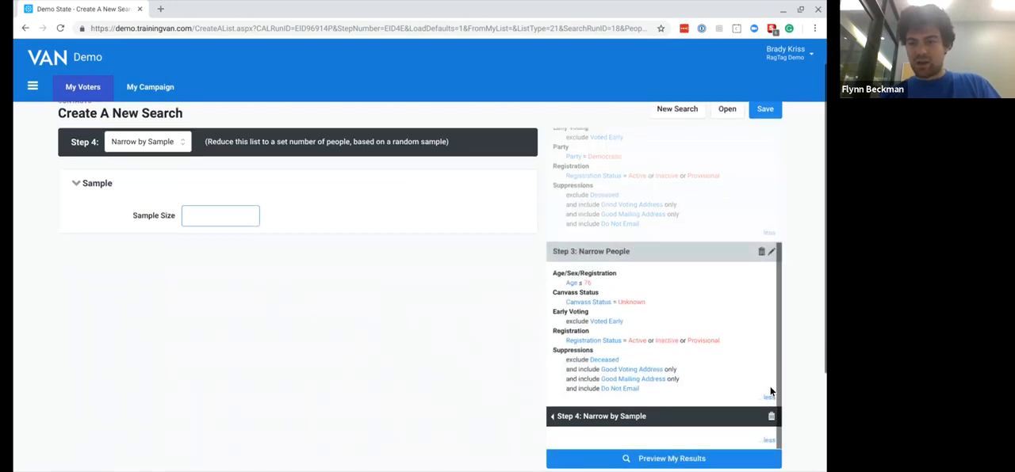
- Delete the Narrow People and Narrow by Sample steps, and preview the results of the remaining two steps
scroll(761, 238, "down", 1)
left_click(761, 229)
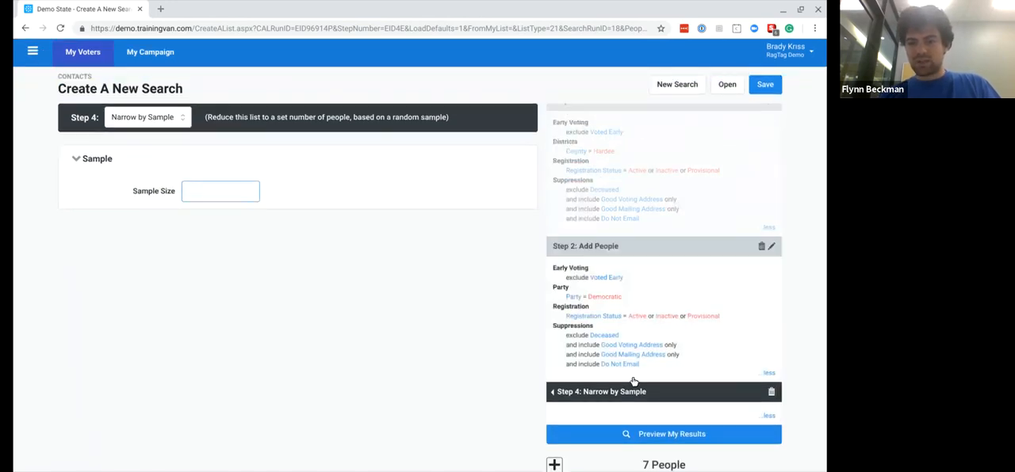
left_click(772, 390)
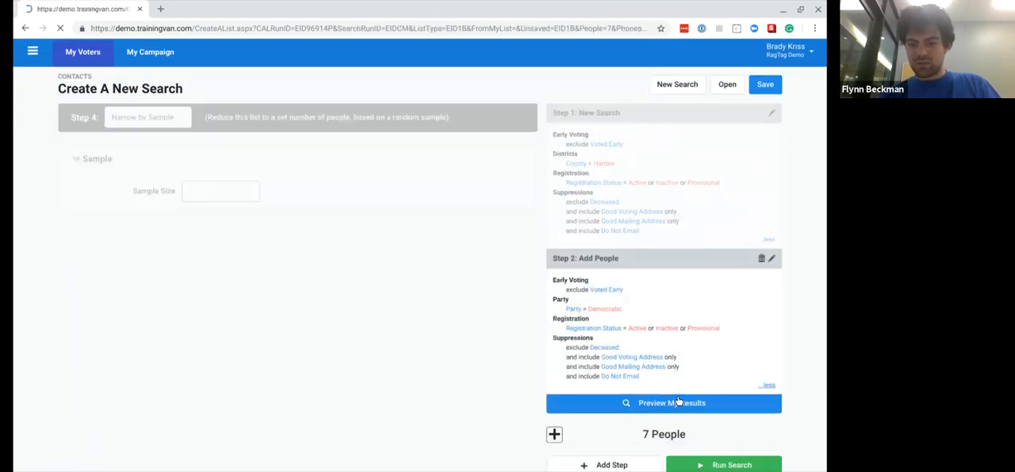
left_click(667, 408)
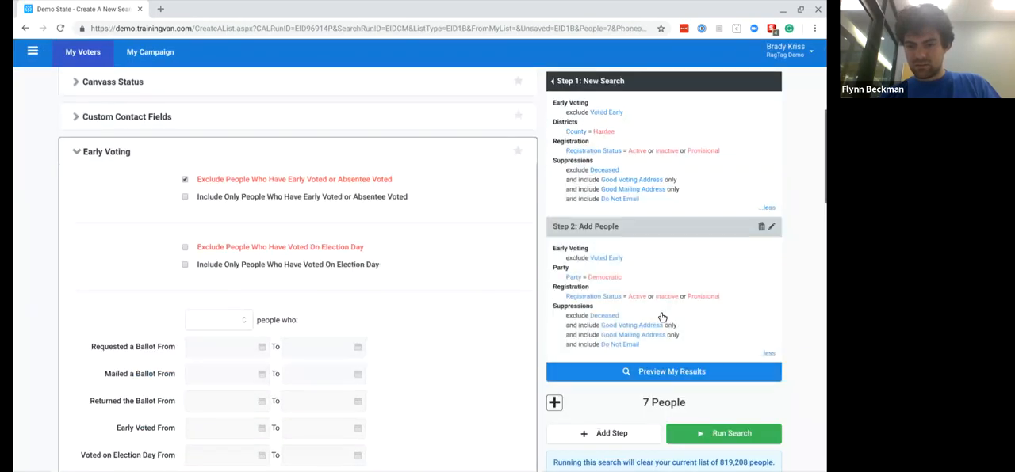
scroll(655, 335, "up", 1)
left_click(625, 372)
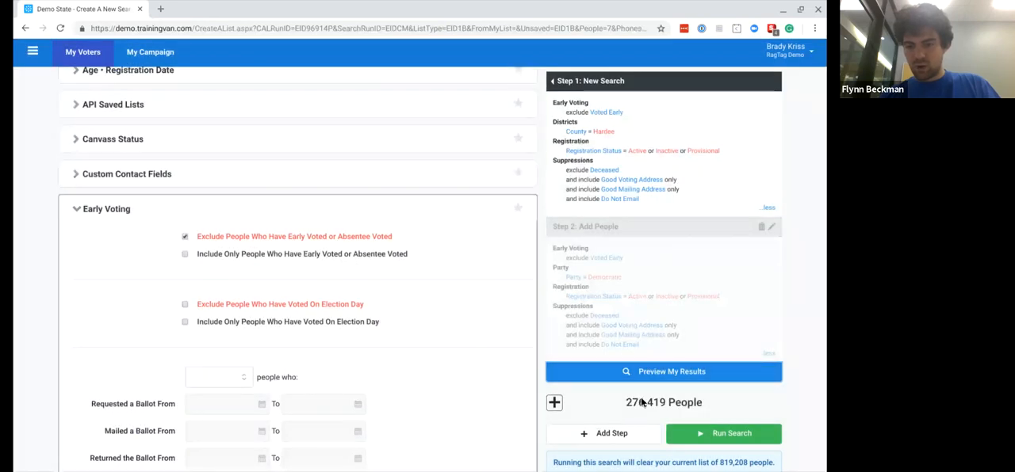
- Add a Narrow by Sample step as Step 3 with a sample size of 1000, refresh the step, and preview the results
left_click(604, 432)
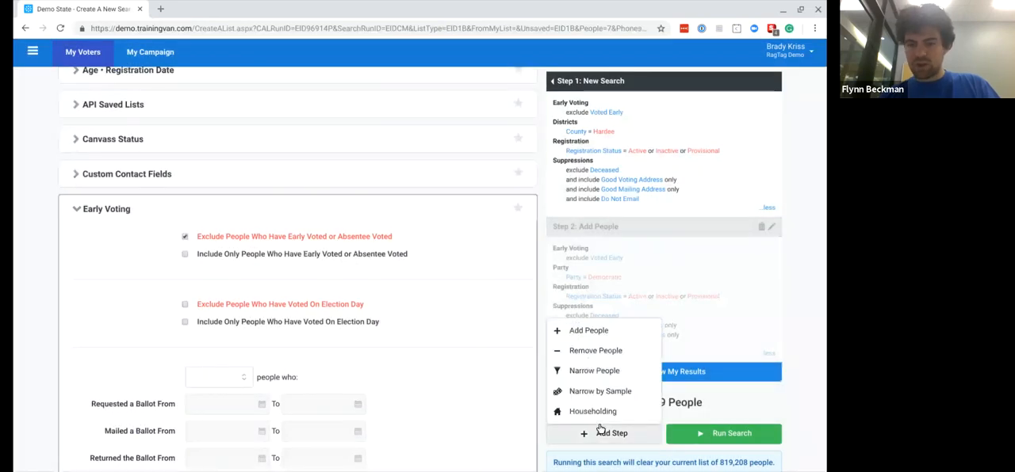
left_click(648, 398)
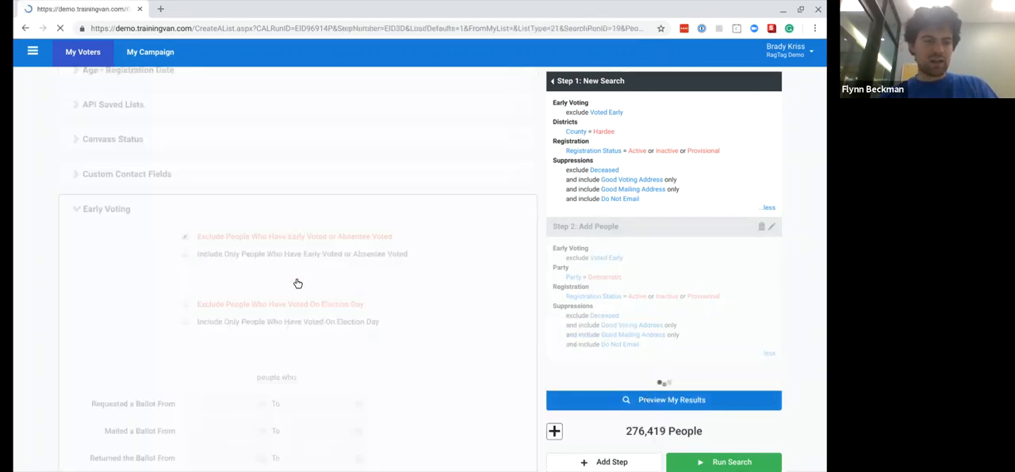
left_click(221, 257)
type("1000")
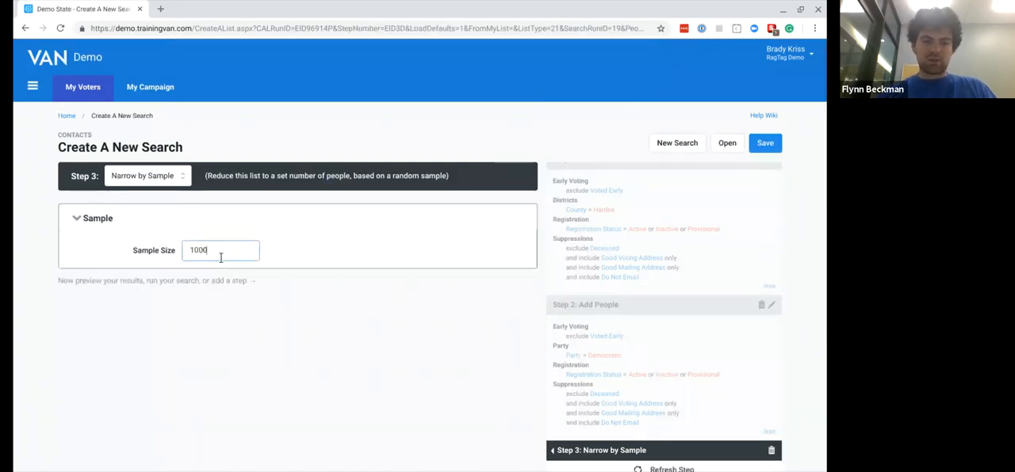
scroll(826, 246, "down", 3)
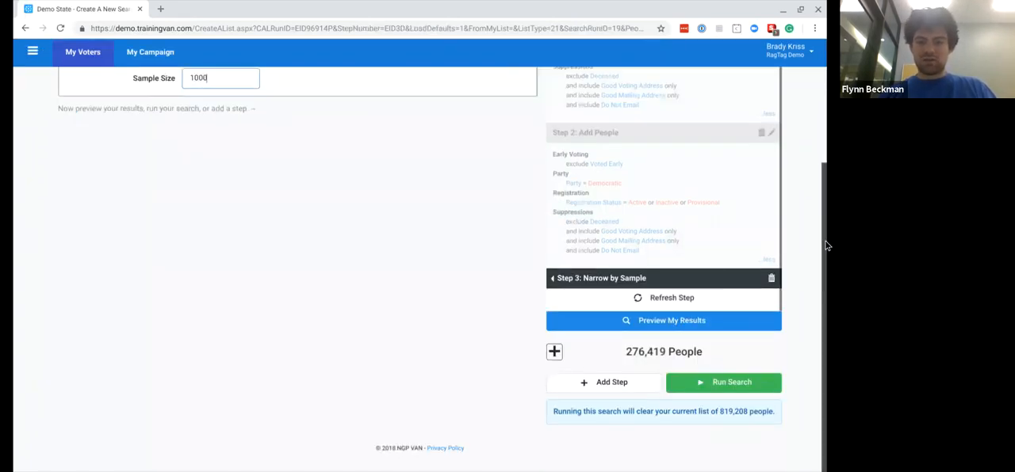
left_click(666, 298)
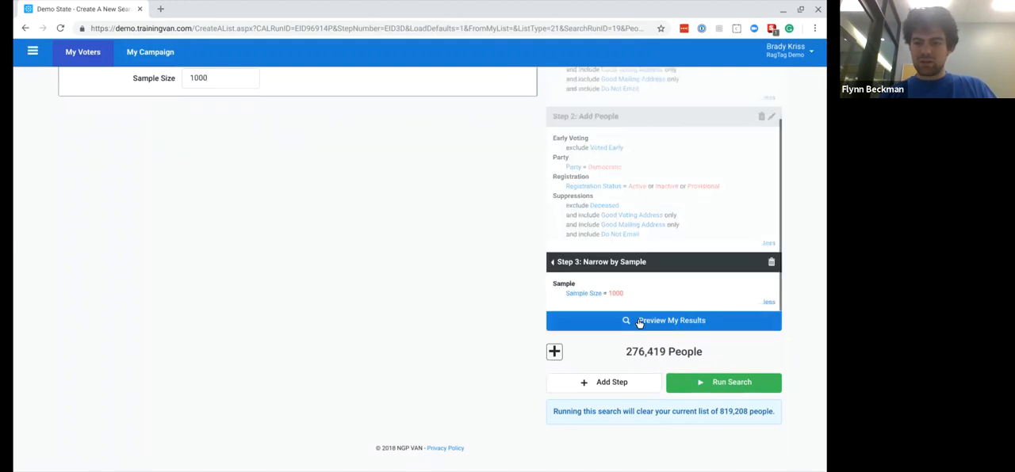
left_click(640, 321)
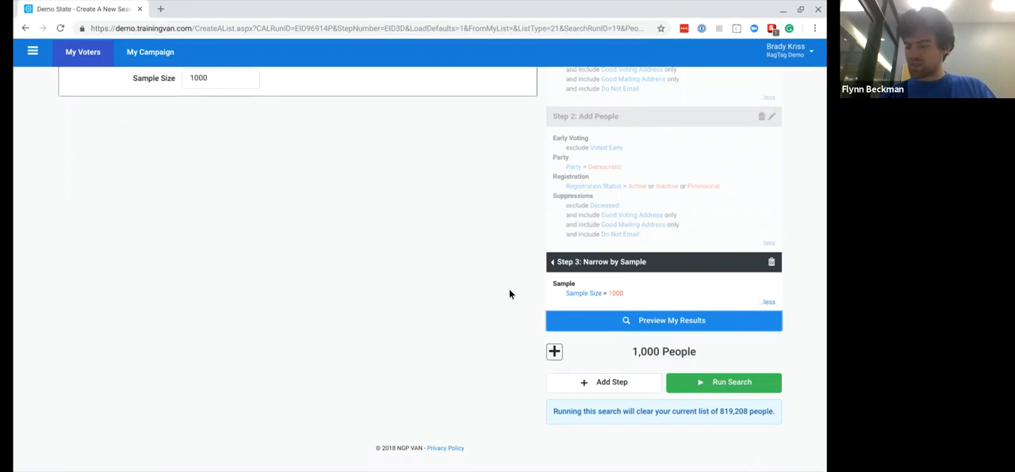
- Open Step 2 for editing and change its type from Add People to Narrow People
scroll(598, 236, "up", 1)
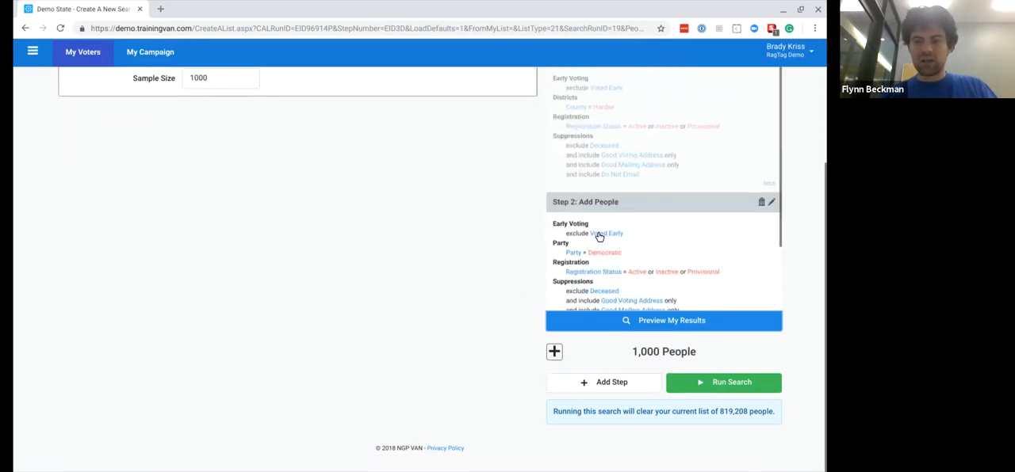
scroll(435, 215, "up", 2)
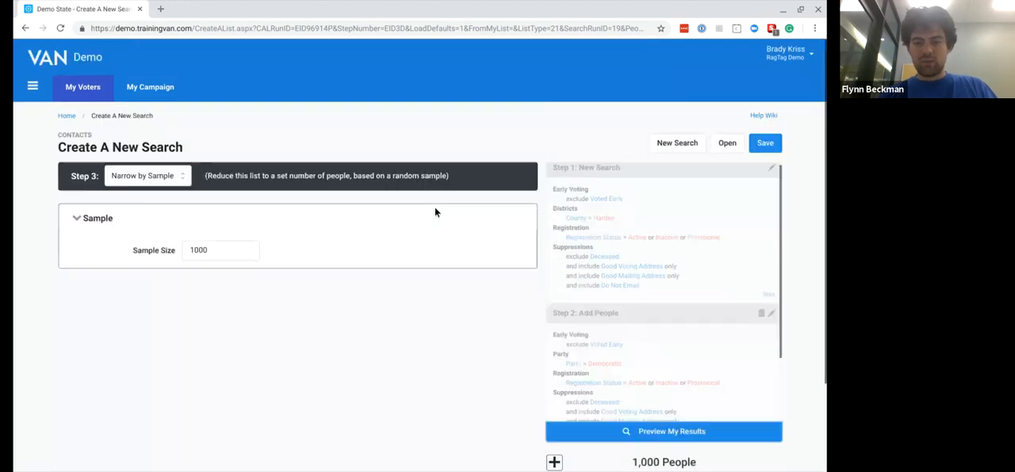
scroll(703, 308, "down", 1)
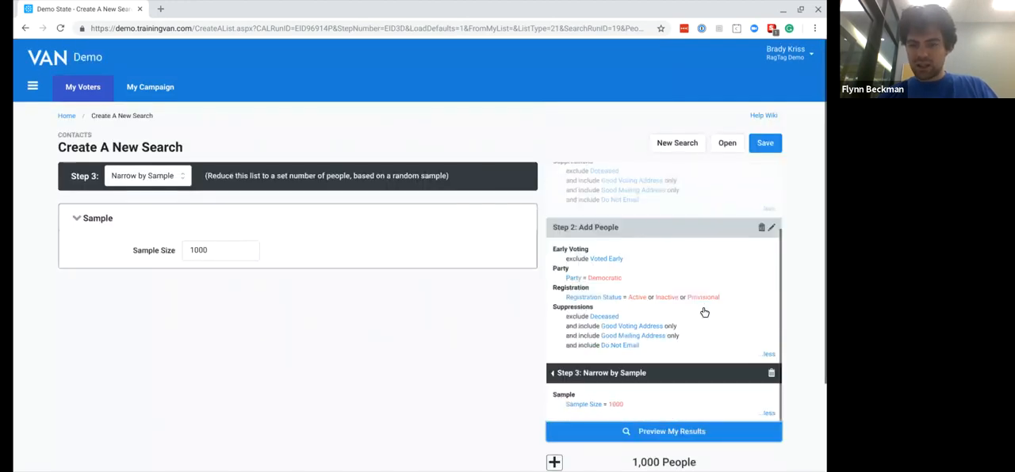
left_click(703, 312)
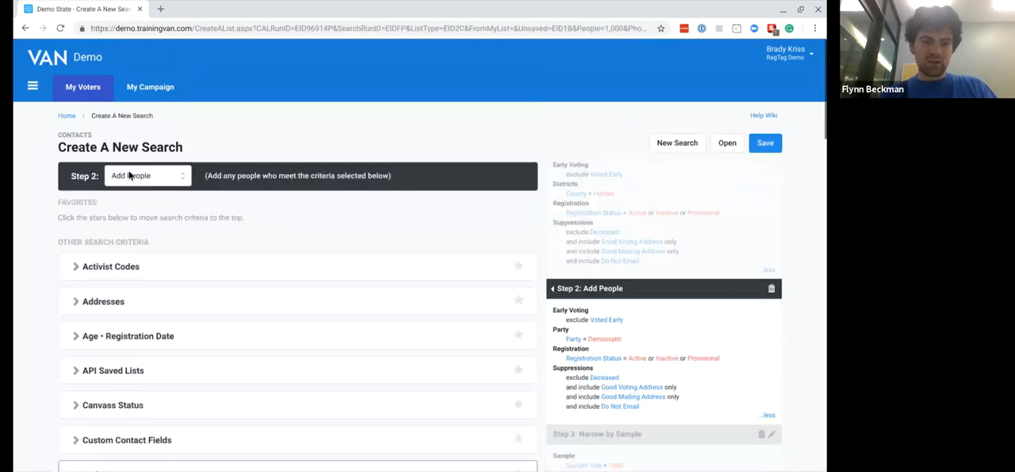
left_click(131, 192)
- Add a Phones criterion to Step 2 covering all phone types except Fax, refresh the step, and preview the results
scroll(80, 267, "down", 4)
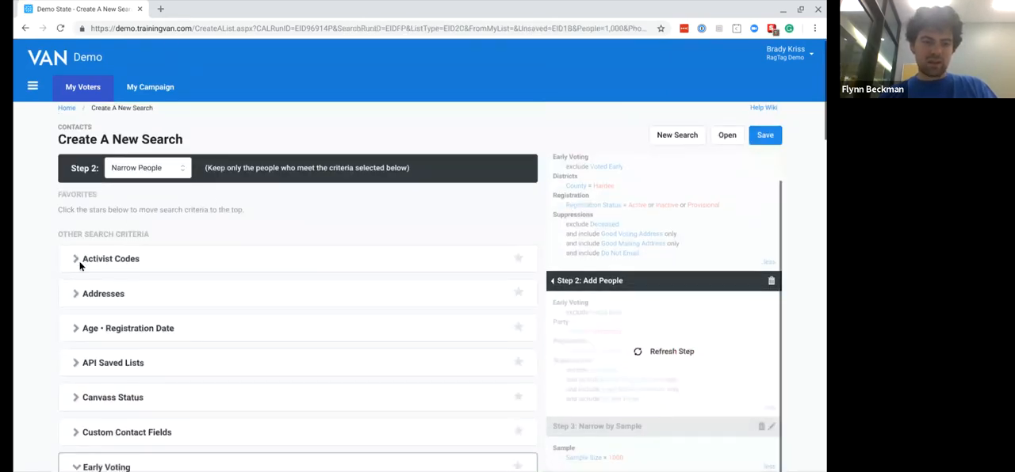
scroll(80, 267, "down", 7)
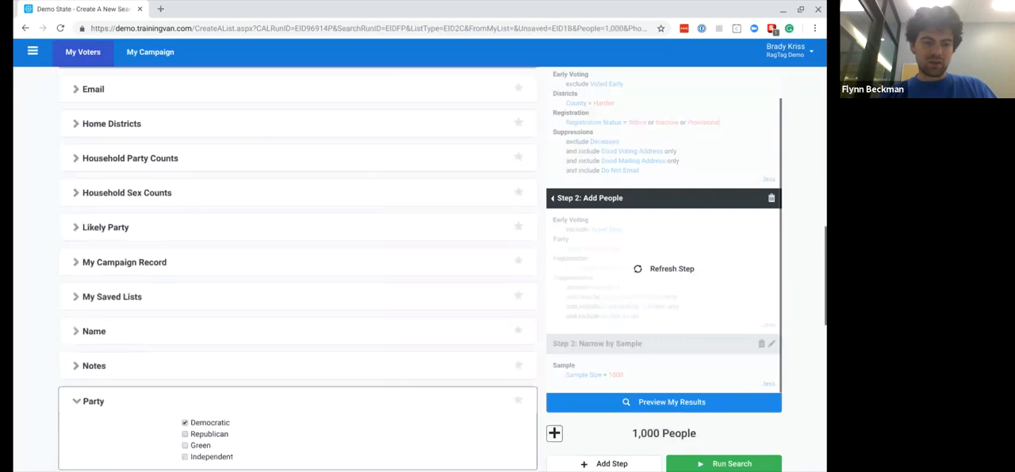
scroll(77, 224, "down", 3)
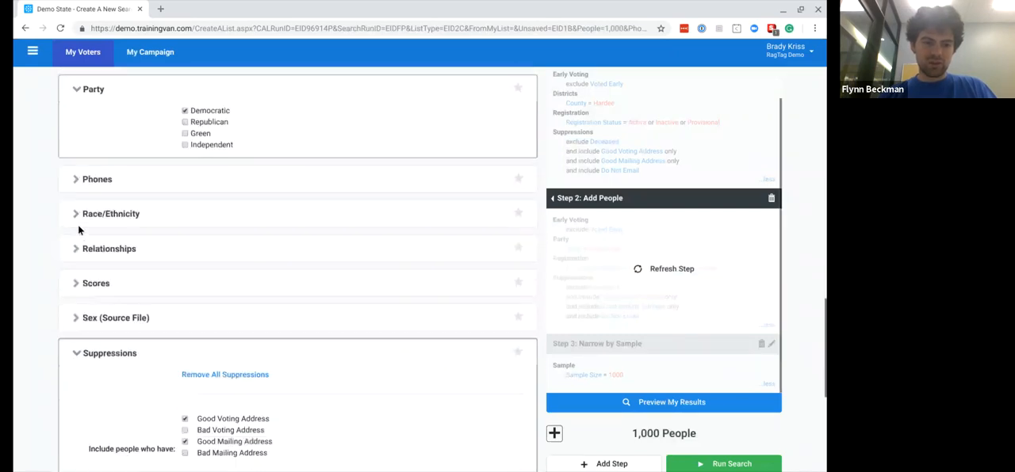
left_click(77, 175)
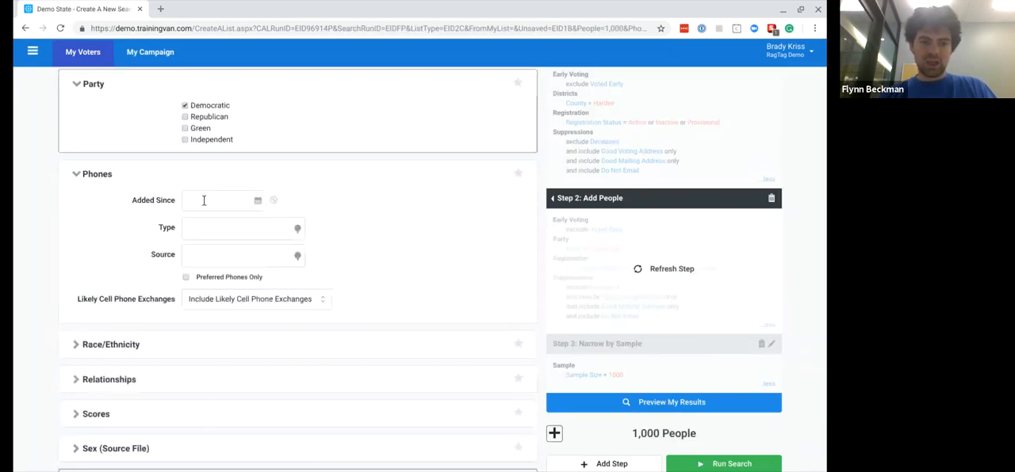
left_click(204, 200)
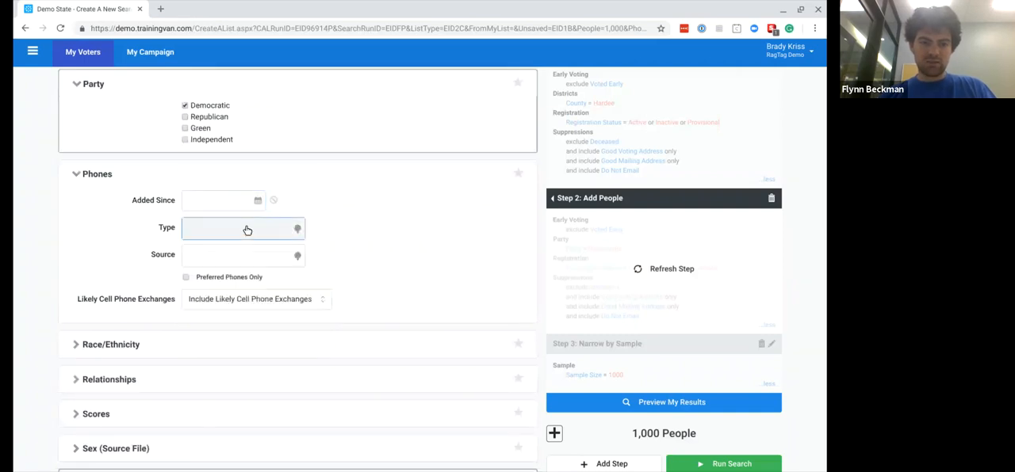
left_click(247, 229)
left_click(188, 146)
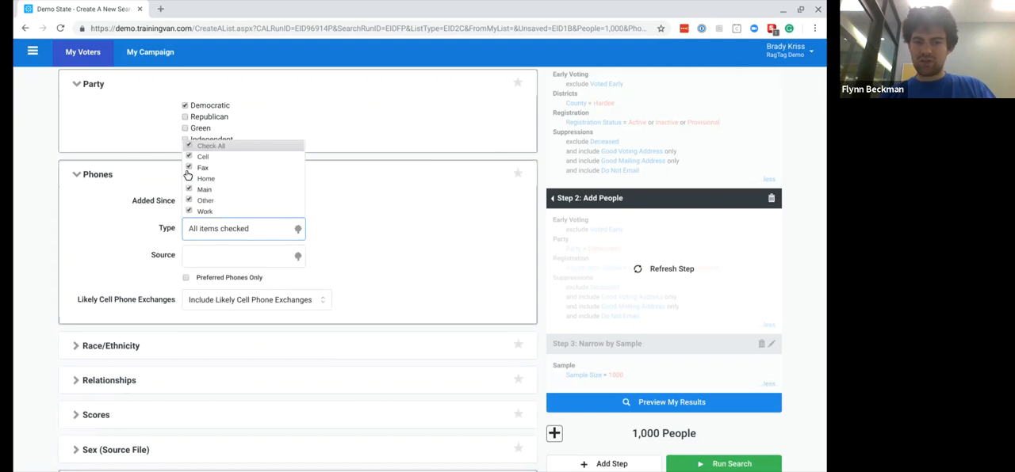
left_click(187, 166)
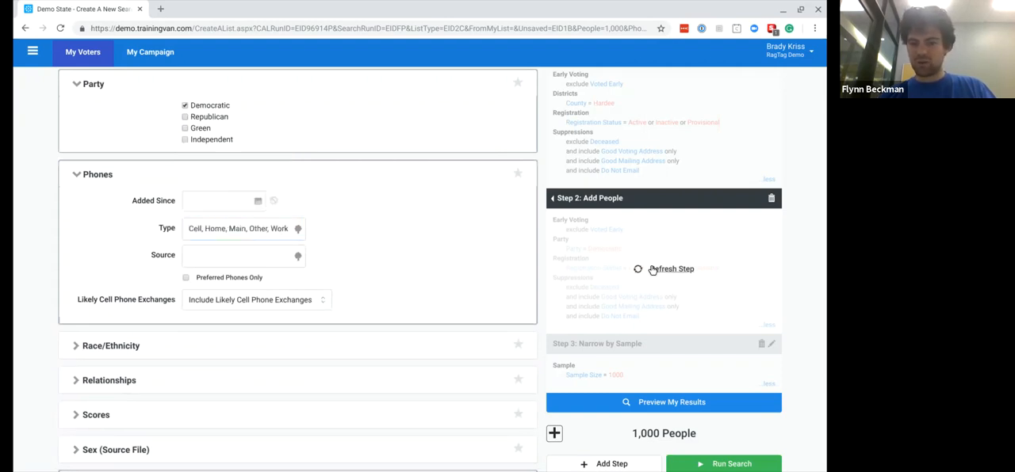
left_click(654, 406)
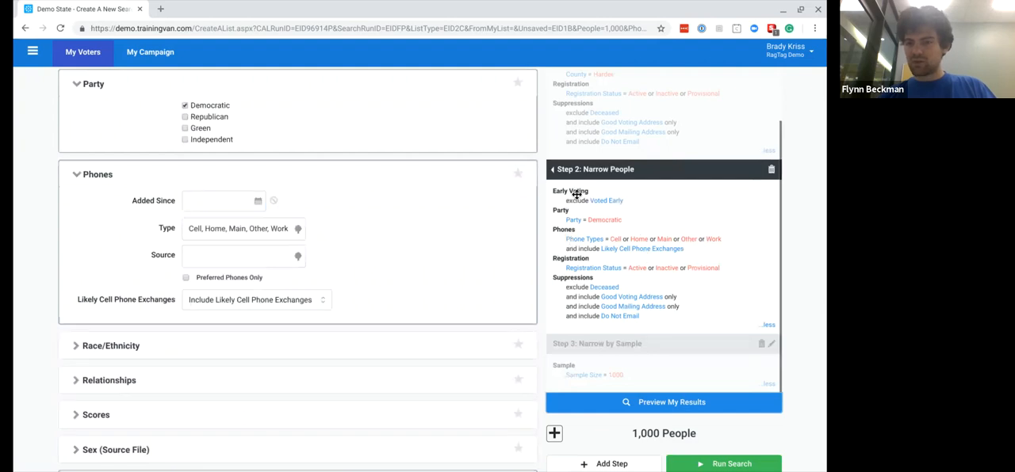
- Delete the Narrow by Sample step and preview the results of the remaining two steps
scroll(651, 212, "up", 2)
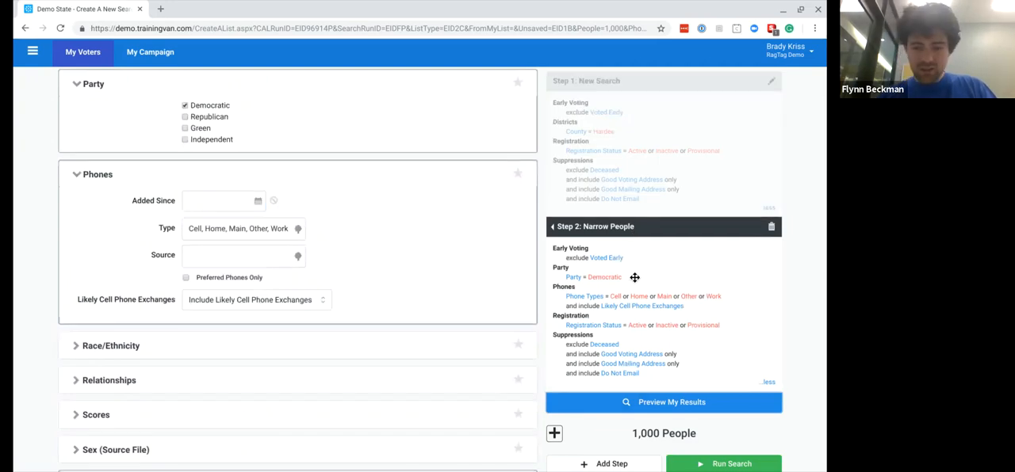
scroll(571, 349, "down", 1)
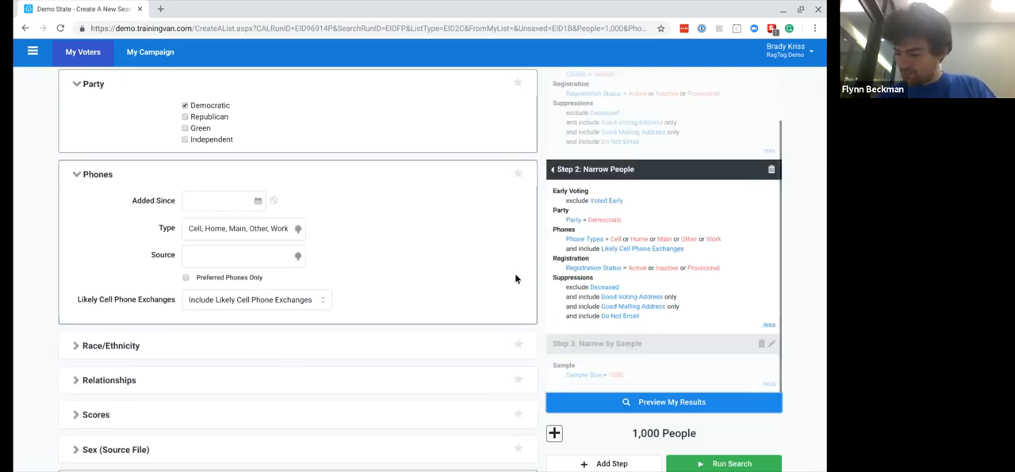
scroll(619, 453, "down", 7)
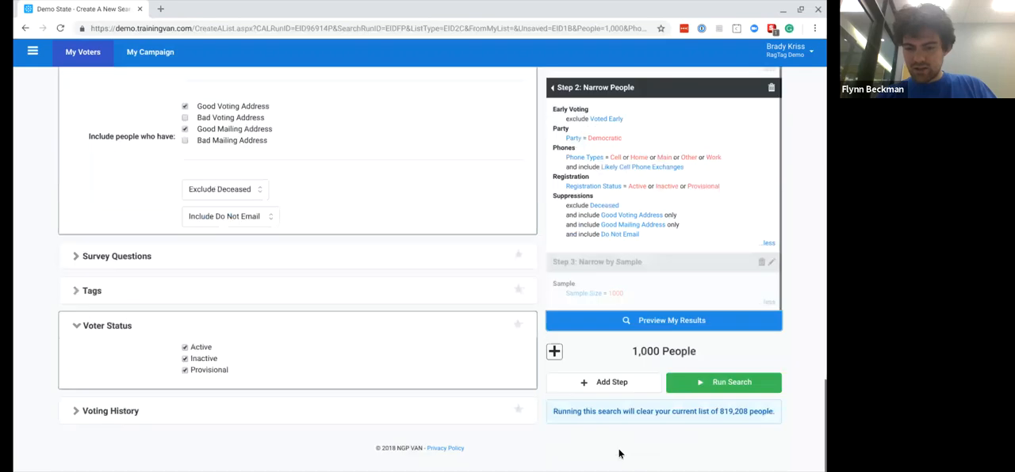
left_click(761, 262)
left_click(640, 321)
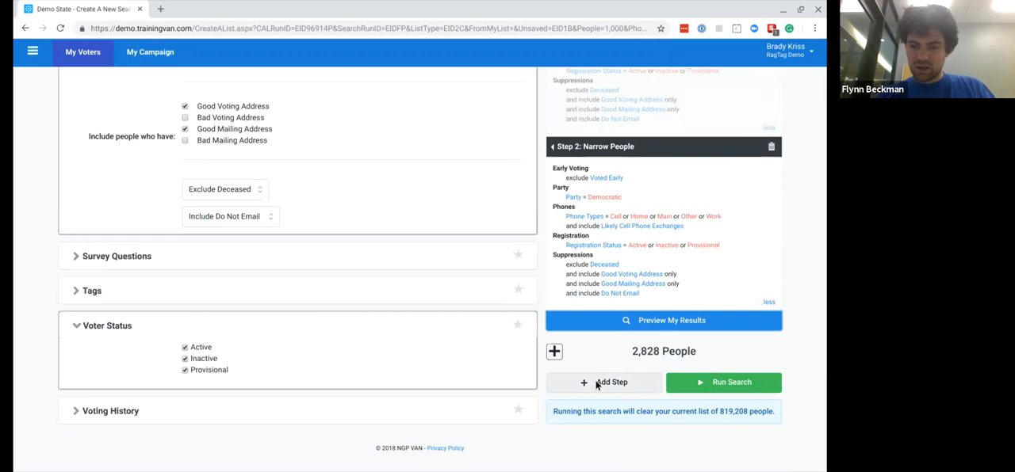
- Add a Householding step as Step 3 that fills households by Voting Address, refresh it, and preview the results
left_click(597, 384)
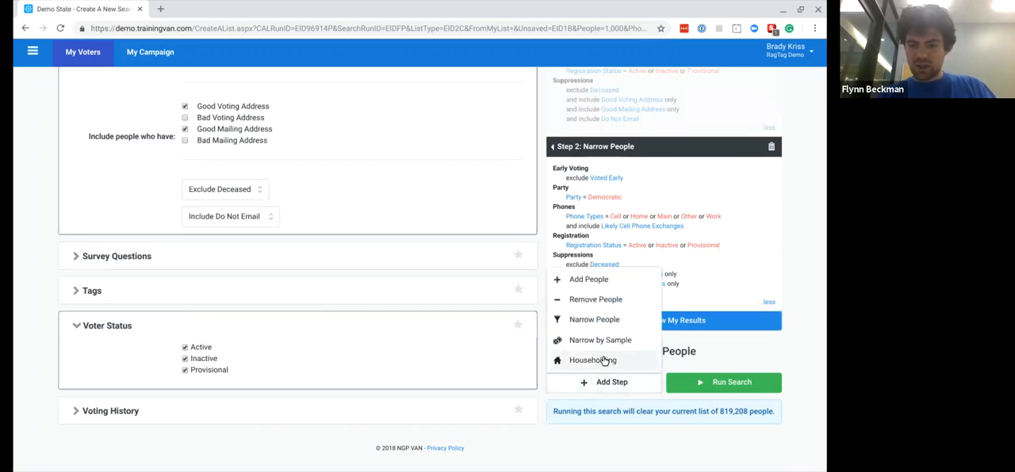
left_click(604, 361)
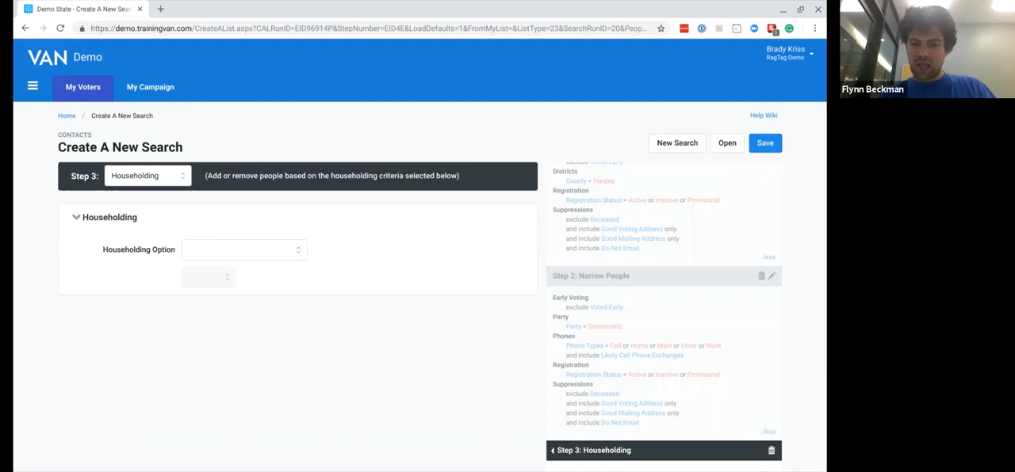
scroll(403, 292, "down", 3)
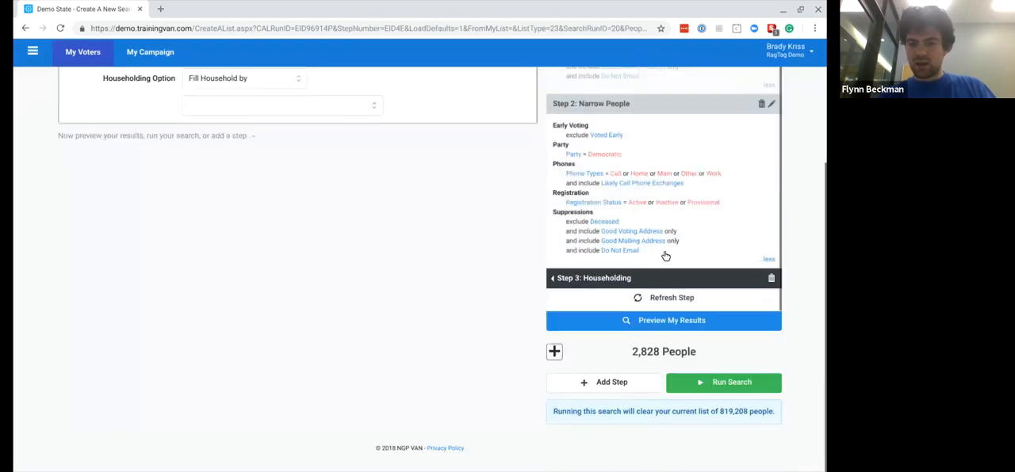
scroll(361, 166, "up", 1)
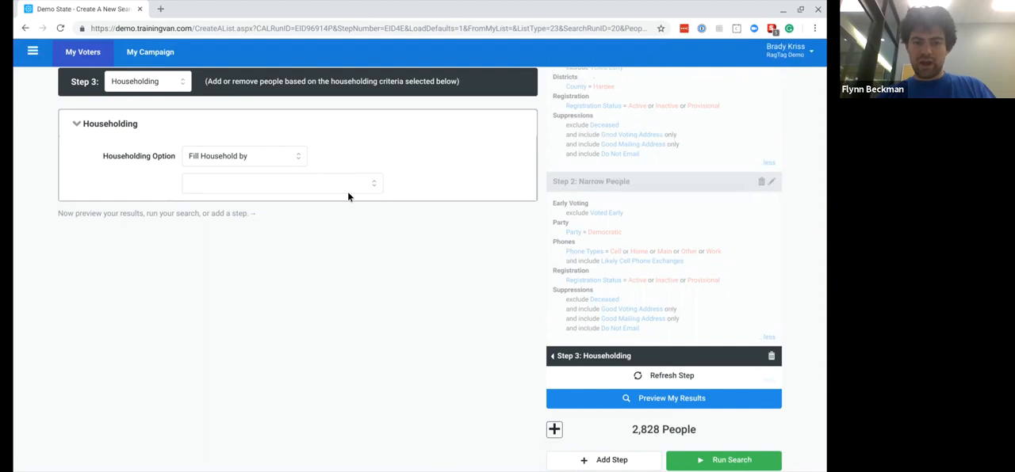
left_click(347, 195)
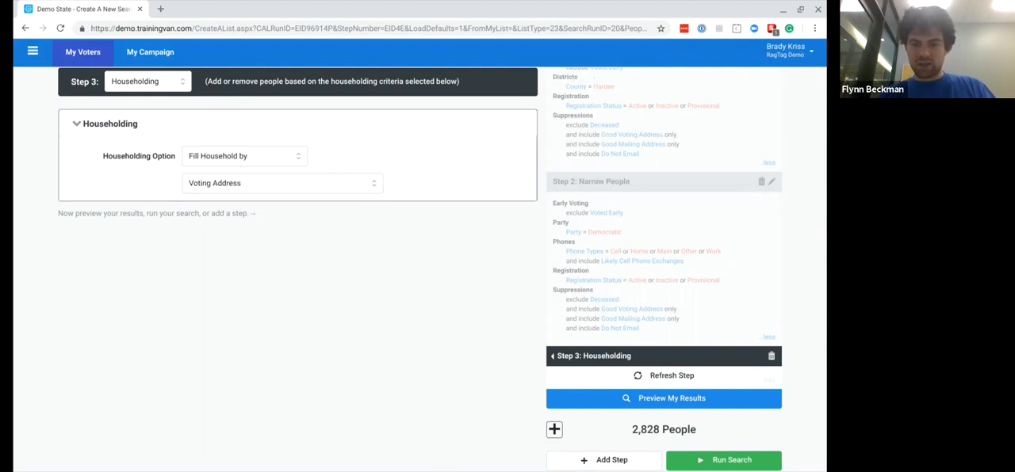
left_click(688, 376)
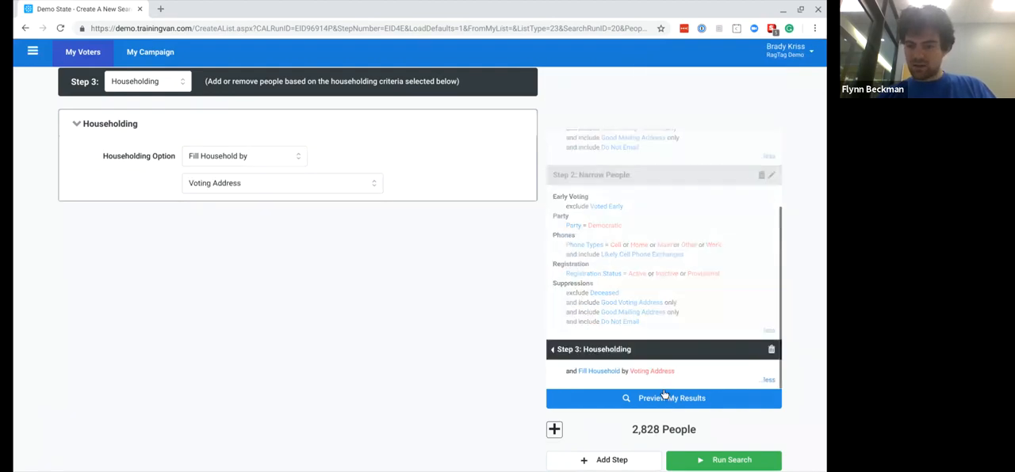
left_click(657, 401)
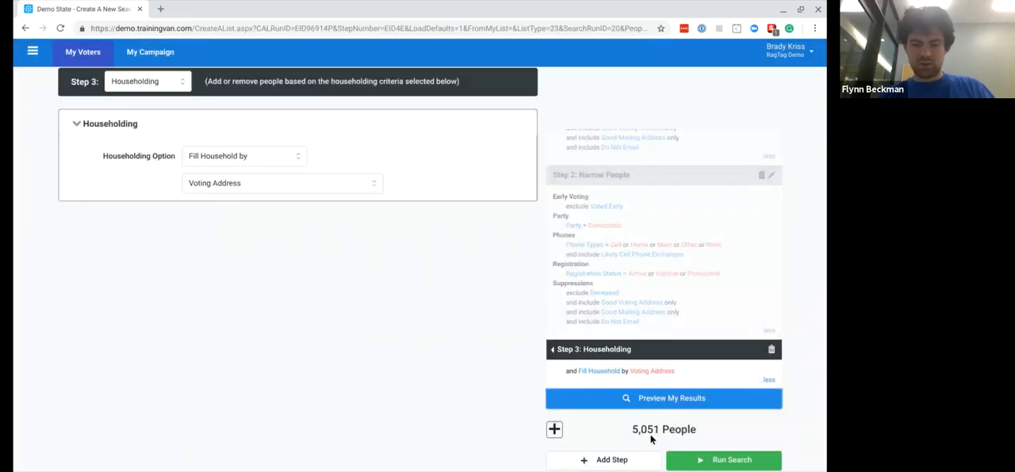
- Change the Householding option to Narrow List to one person per Voting Address, refresh the step, and preview the results
left_click(250, 161)
left_click(237, 215)
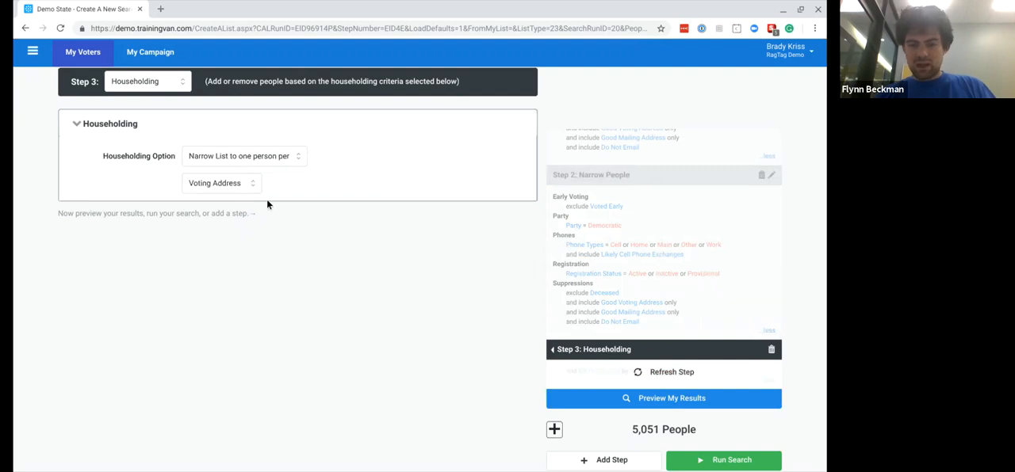
left_click(688, 371)
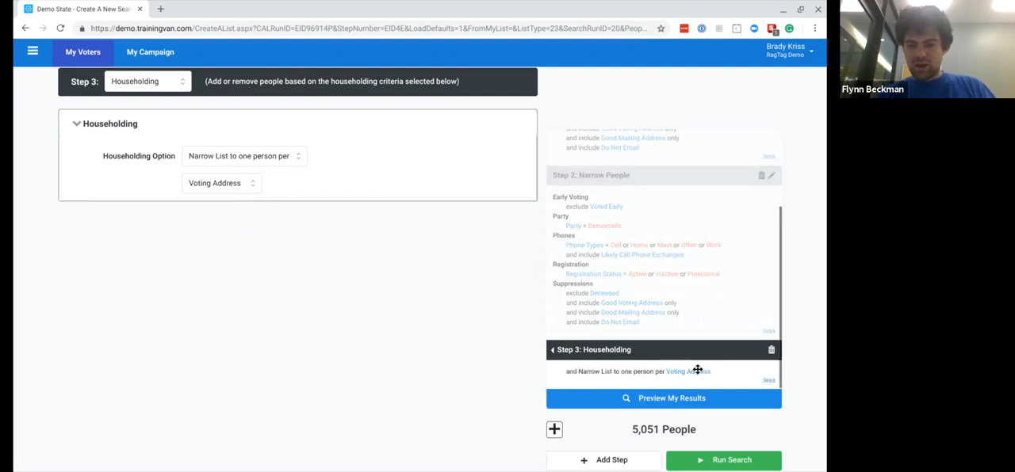
left_click(644, 400)
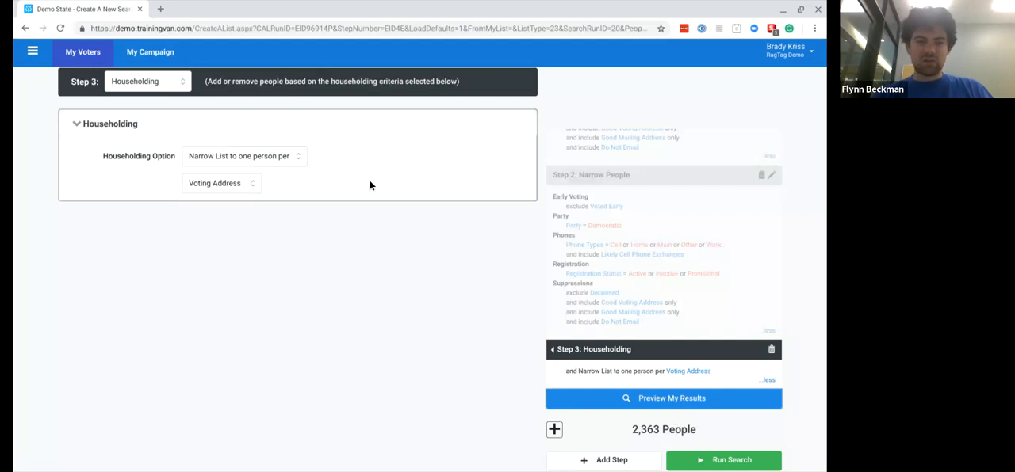
- Delete the Householding step, preview the results, and expand the people count into phones, doors and mailboxes
left_click(771, 350)
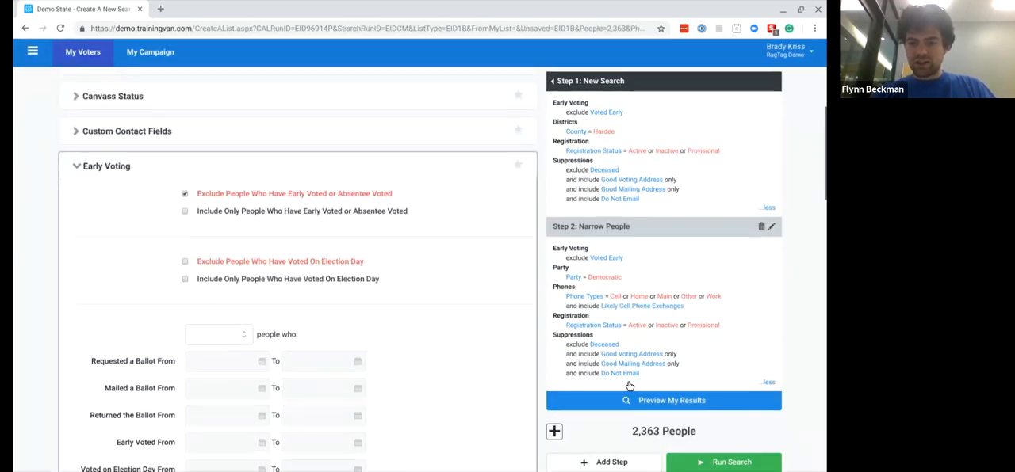
left_click(626, 404)
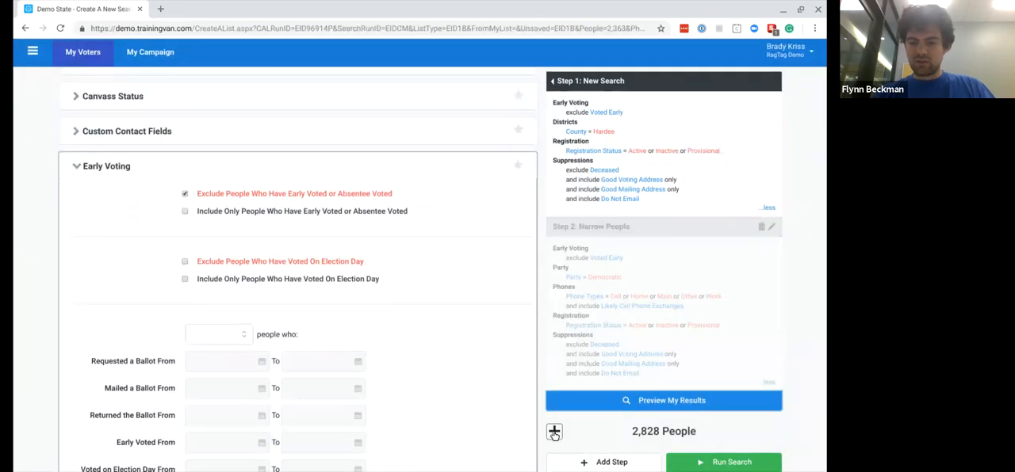
left_click(553, 433)
scroll(703, 412, "down", 3)
scroll(703, 412, "down", 10)
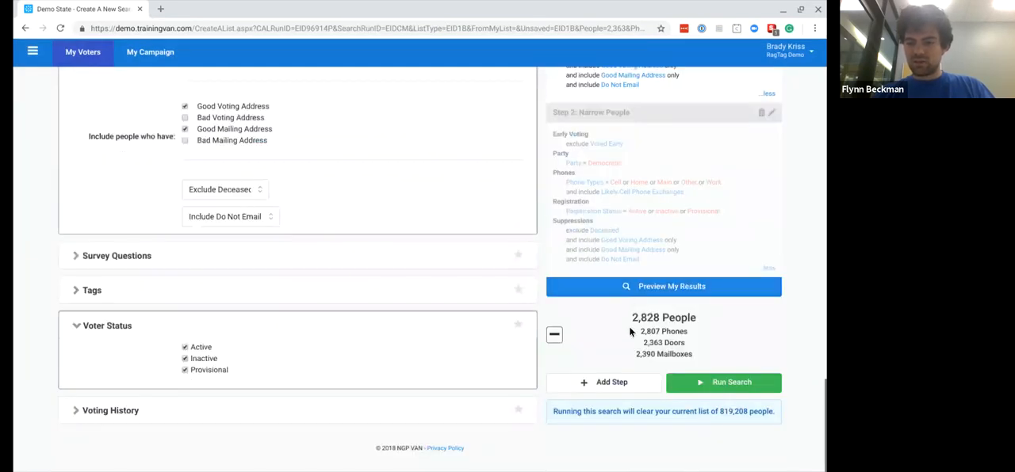
- Review the criteria of the New Search and Narrow People steps and run the search
scroll(647, 267, "up", 15)
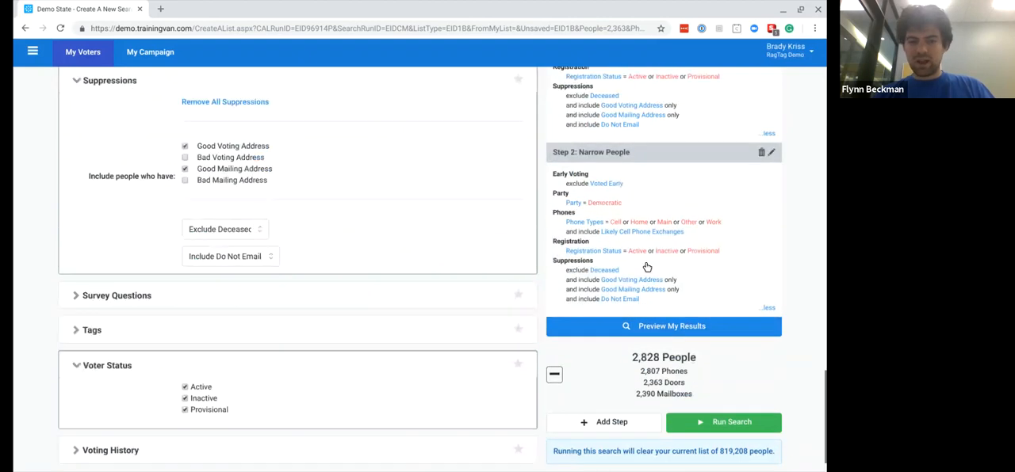
scroll(647, 267, "up", 5)
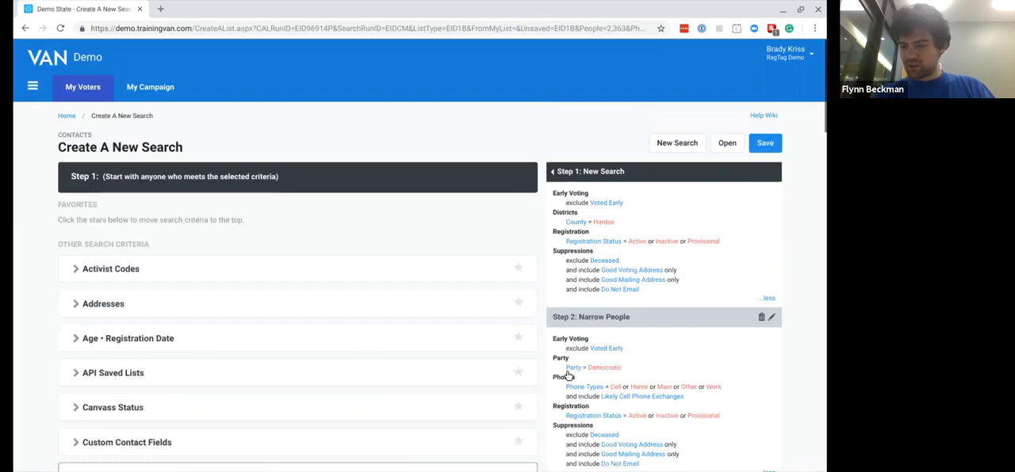
scroll(622, 400, "down", 1)
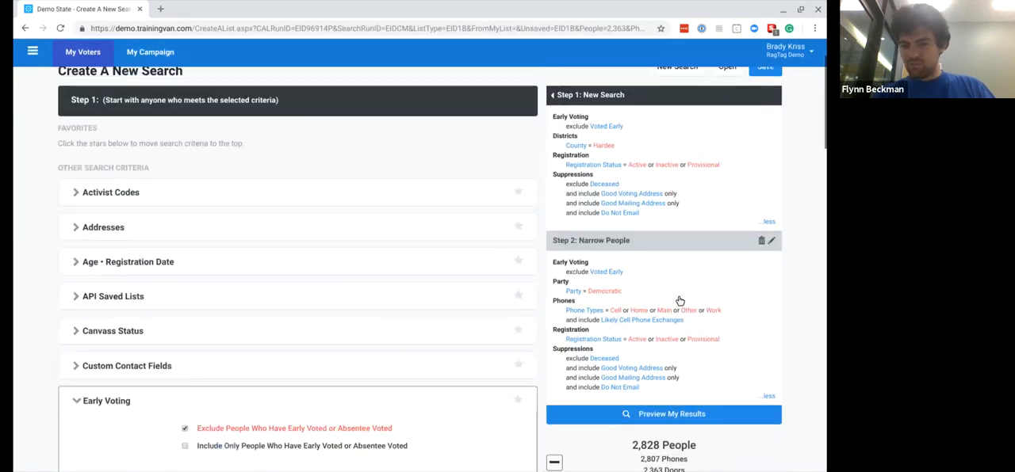
scroll(689, 280, "down", 2)
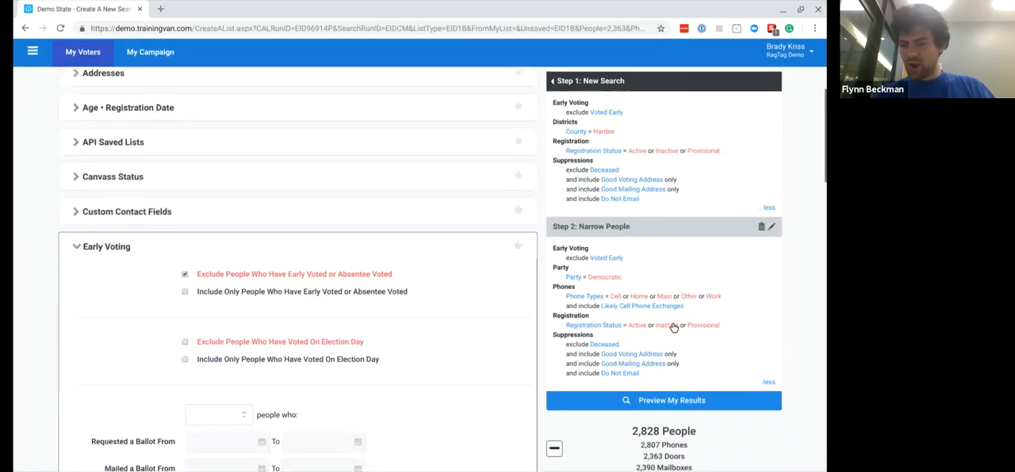
scroll(782, 316, "down", 6)
left_click(714, 384)
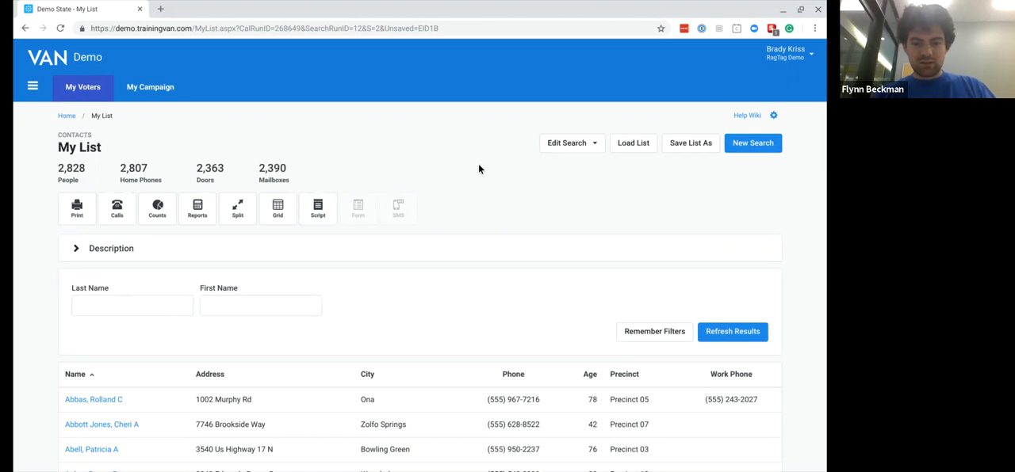
- Edit the list's search by adding a Remove People step, and switch this Step 3 to Narrow People
left_click(588, 145)
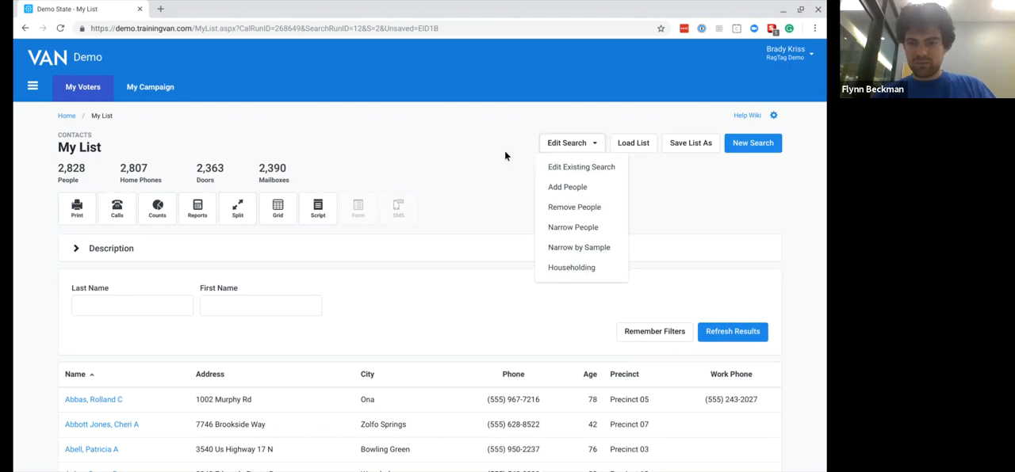
left_click(568, 209)
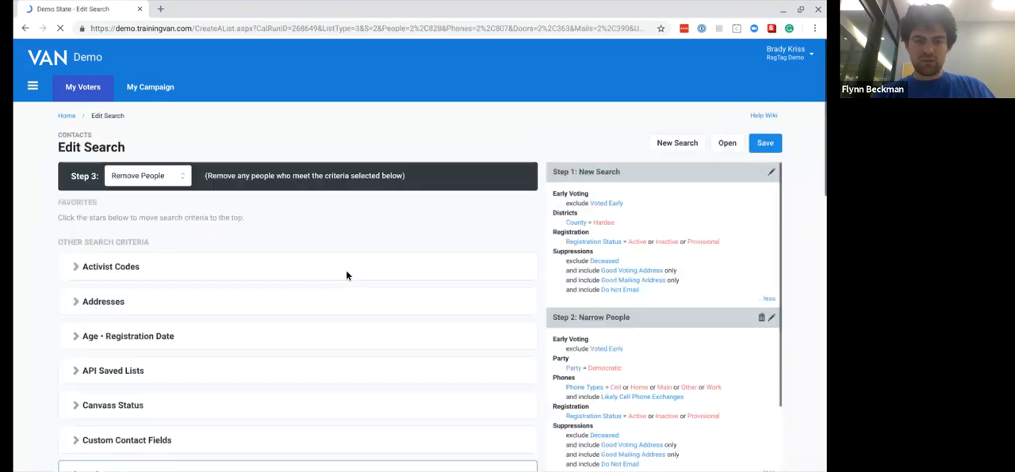
scroll(339, 273, "down", 2)
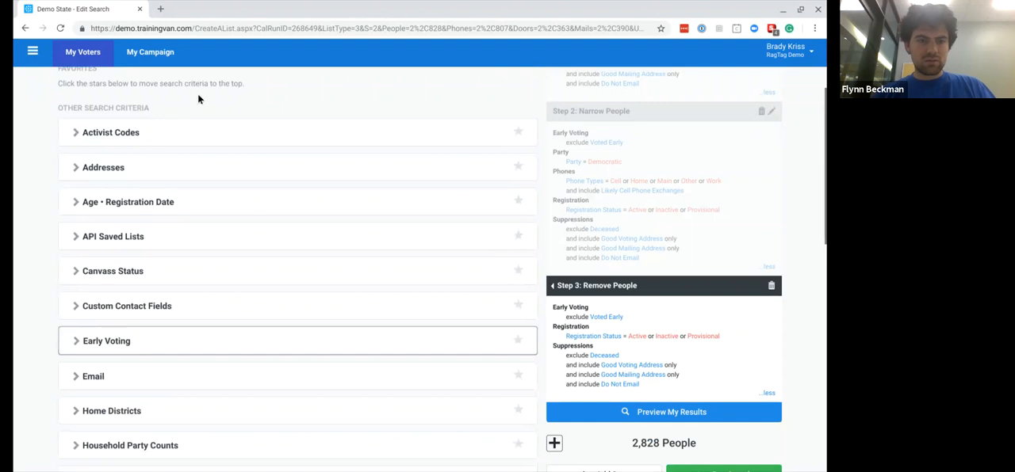
scroll(198, 93, "up", 1)
left_click(162, 103)
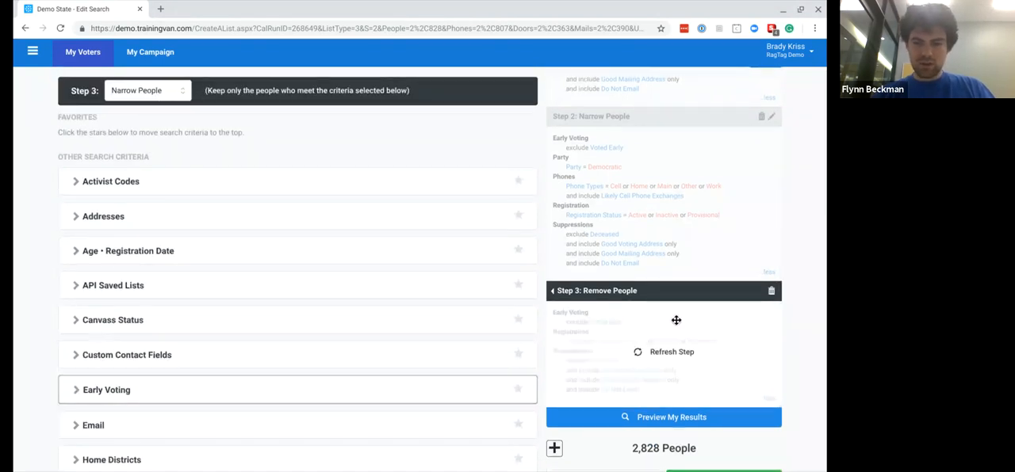
- Add the Canvass Status criterion to Step 3 with its preset Exclude results, preview the results, and collapse the section
scroll(210, 355, "down", 3)
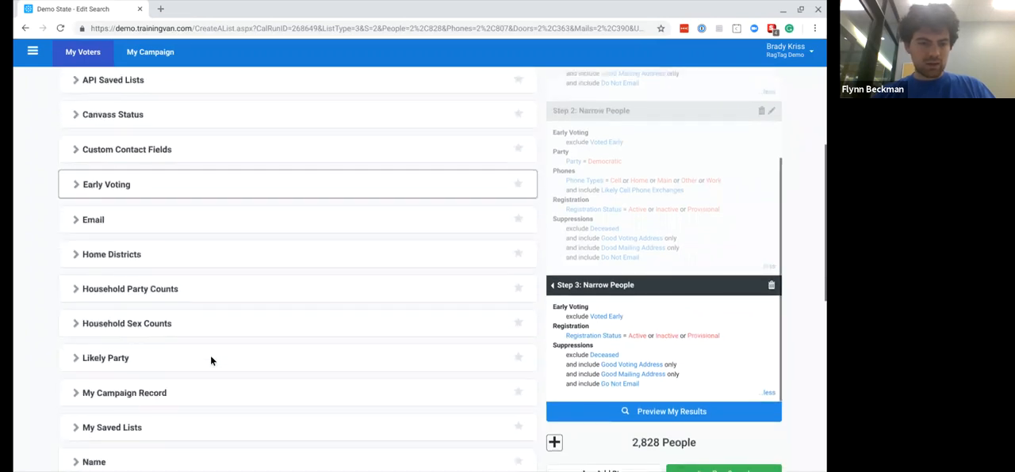
scroll(65, 413, "down", 2)
scroll(65, 413, "up", 3)
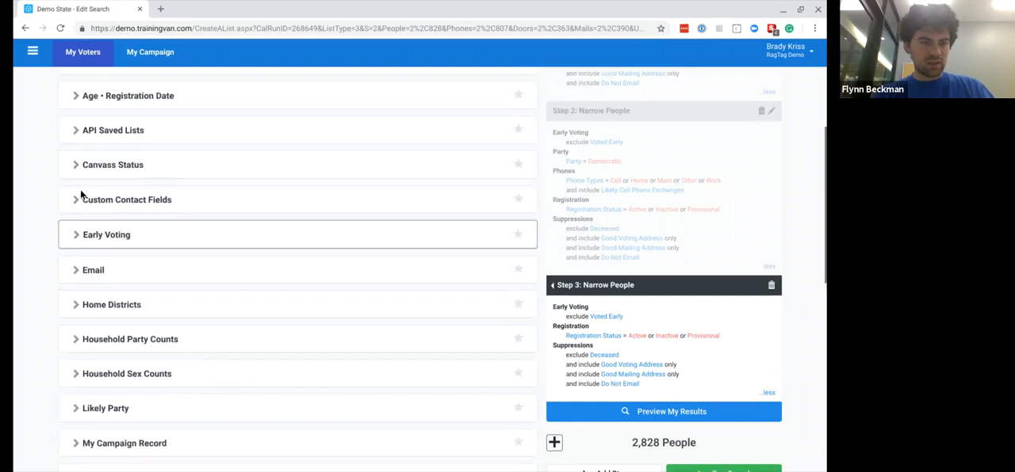
left_click(76, 165)
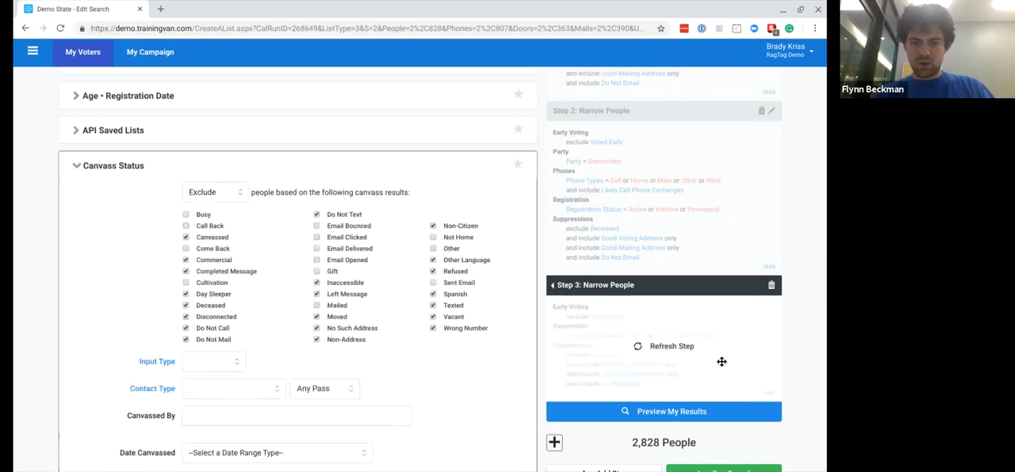
left_click(664, 421)
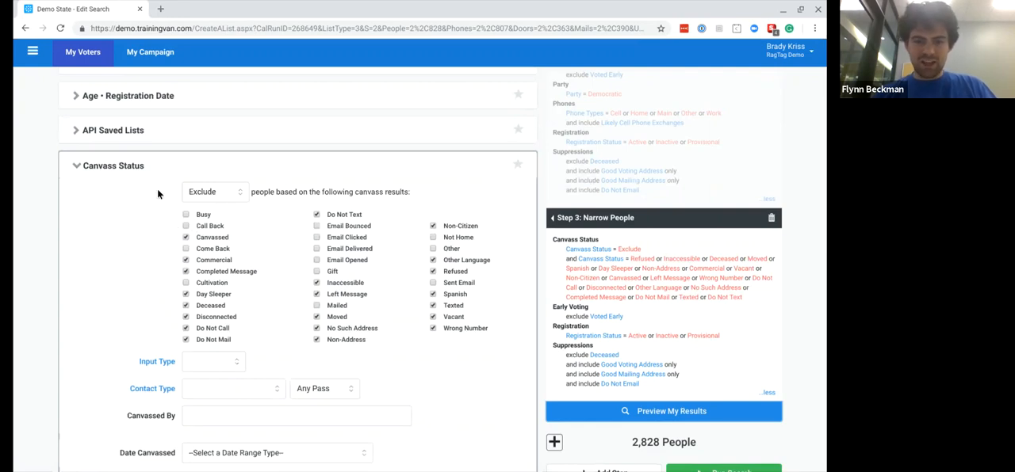
scroll(157, 189, "up", 3)
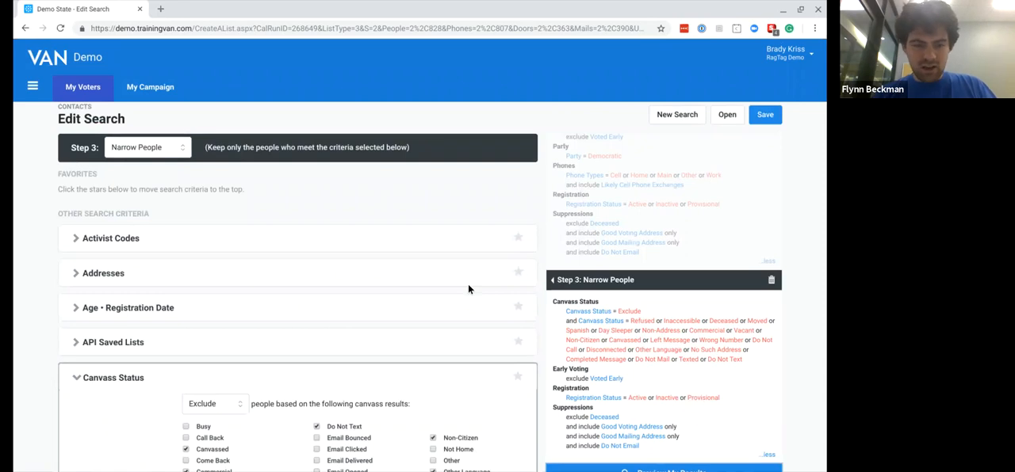
scroll(480, 238, "down", 2)
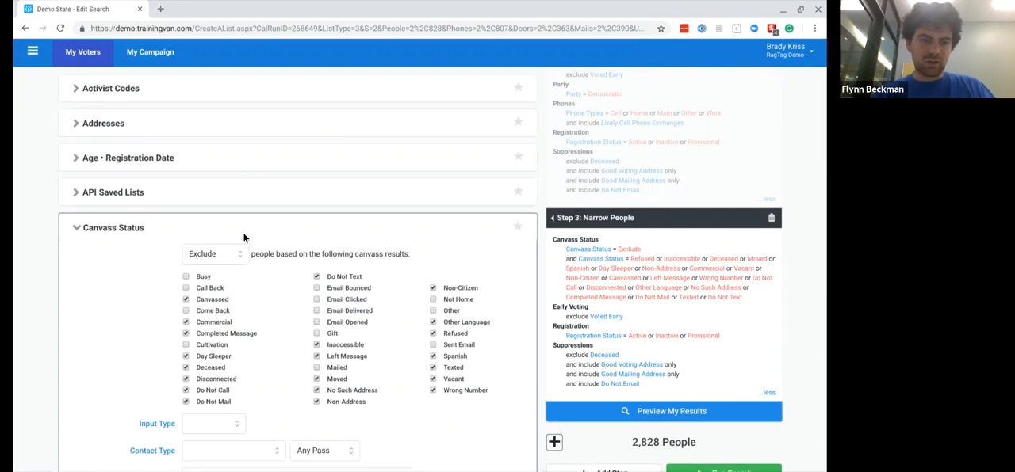
left_click(80, 229)
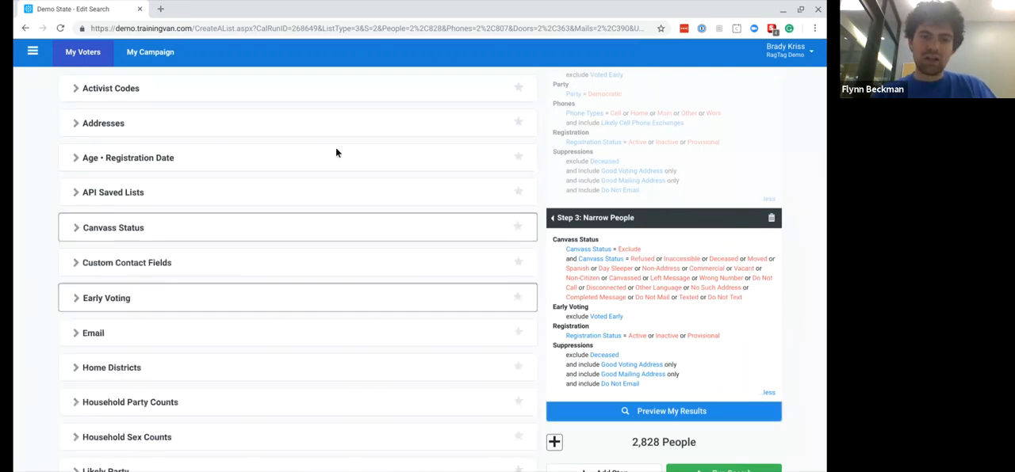
- Mark the Activist Codes, Canvass Status, Age • Registration Date and Early Voting sections as favorites
scroll(335, 153, "up", 1)
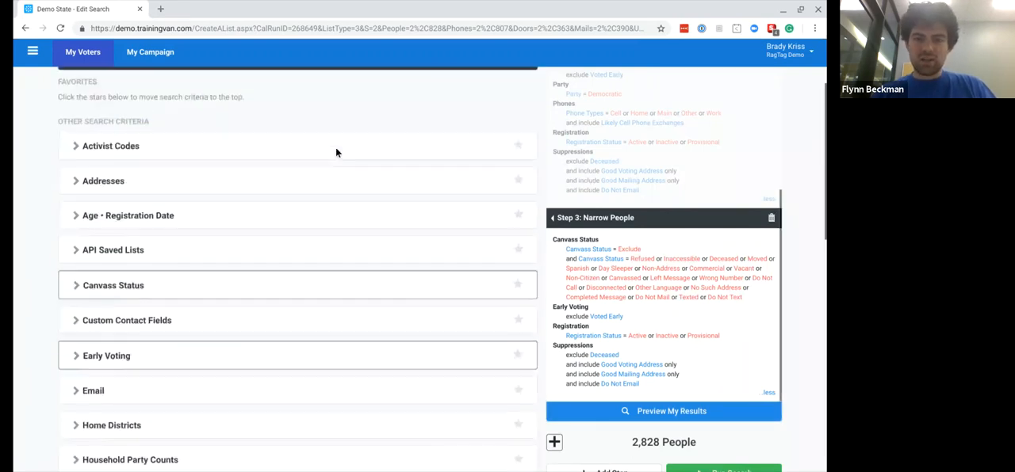
left_click(517, 146)
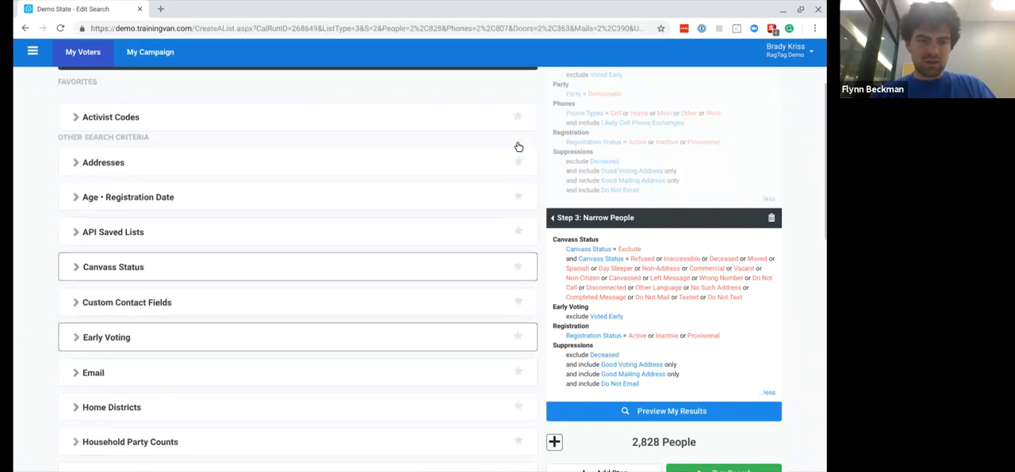
left_click(517, 267)
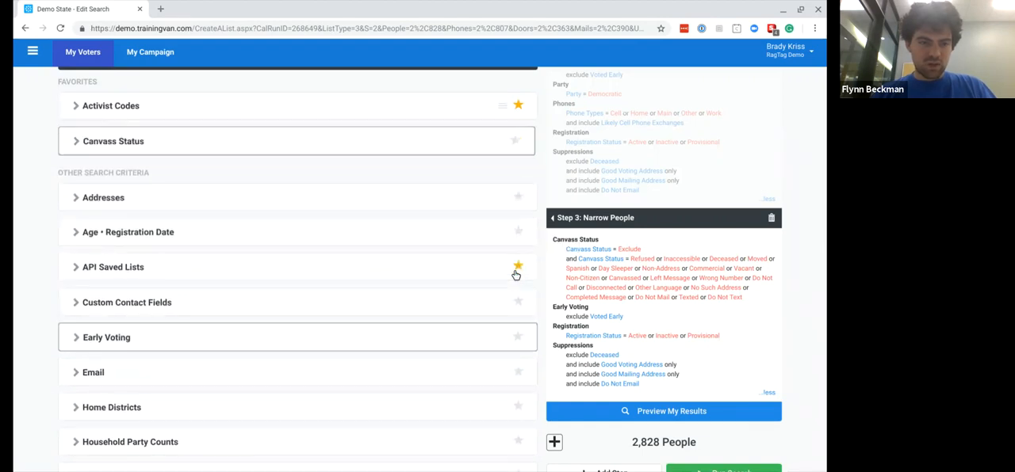
left_click(517, 233)
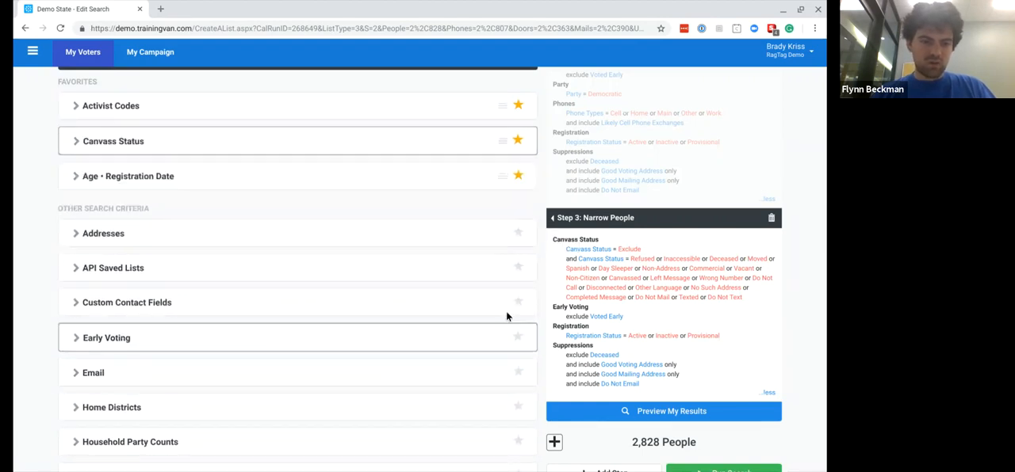
left_click(518, 338)
- Mark the Home Districts and Likely Party sections as favorites
scroll(517, 338, "down", 2)
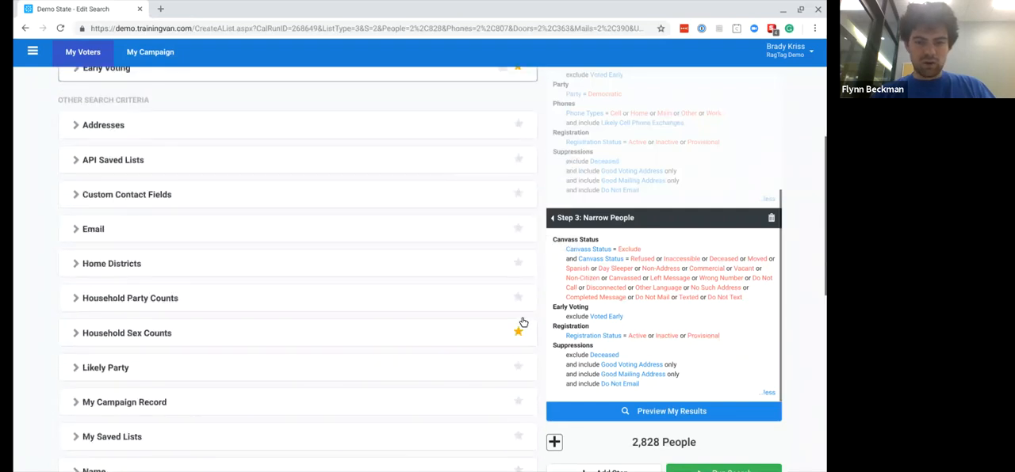
left_click(518, 264)
scroll(374, 307, "down", 2)
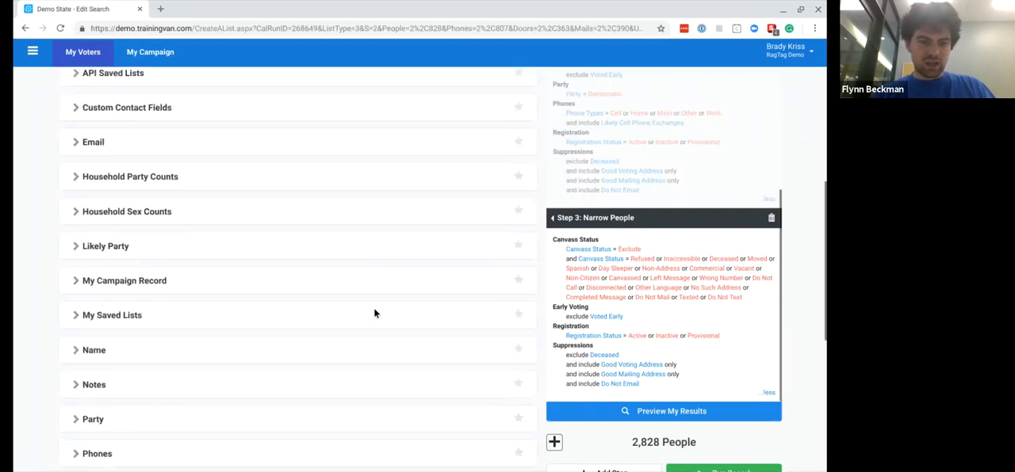
left_click(516, 246)
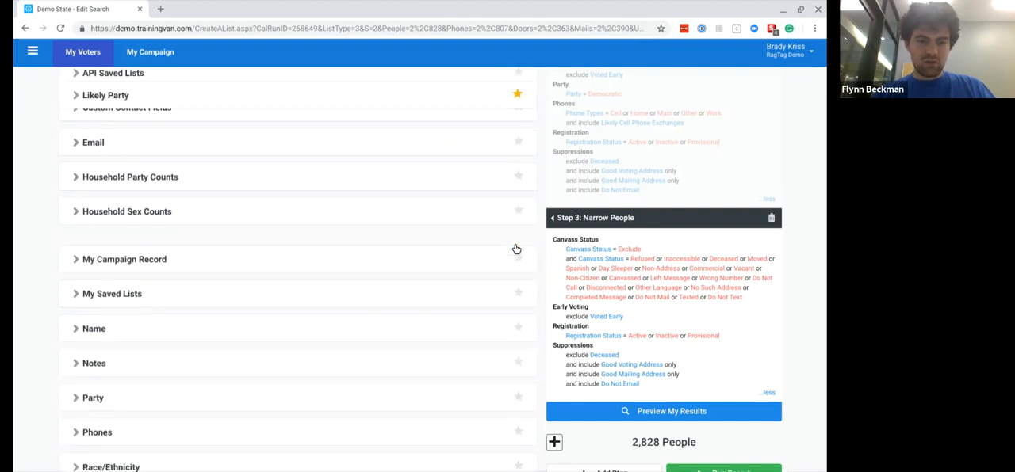
scroll(487, 304, "up", 3)
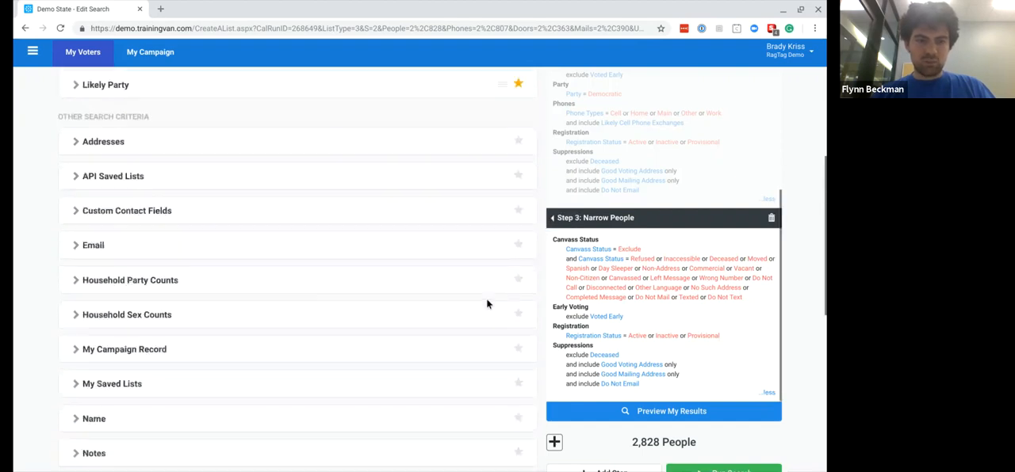
- Mark the Phones, Race/Ethnicity, Sex (Source File) and Survey Questions sections as favorites
scroll(487, 306, "down", 3)
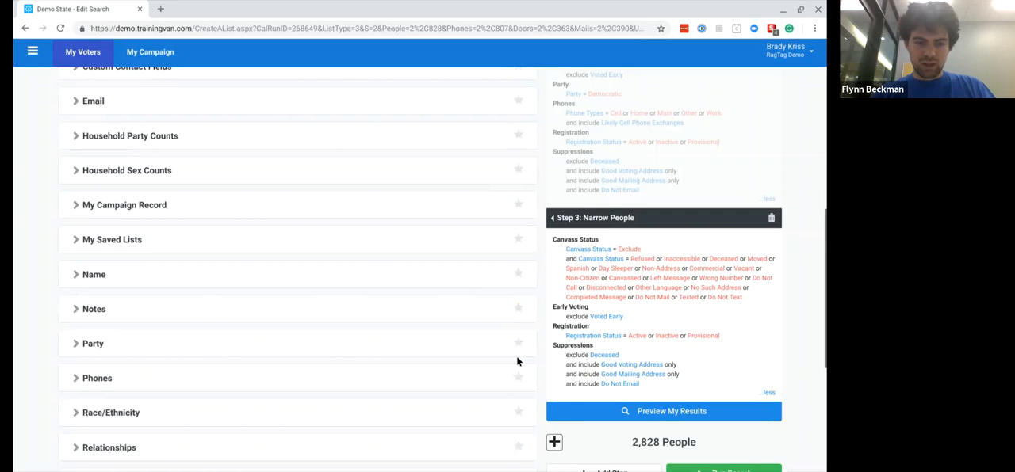
scroll(428, 389, "down", 2)
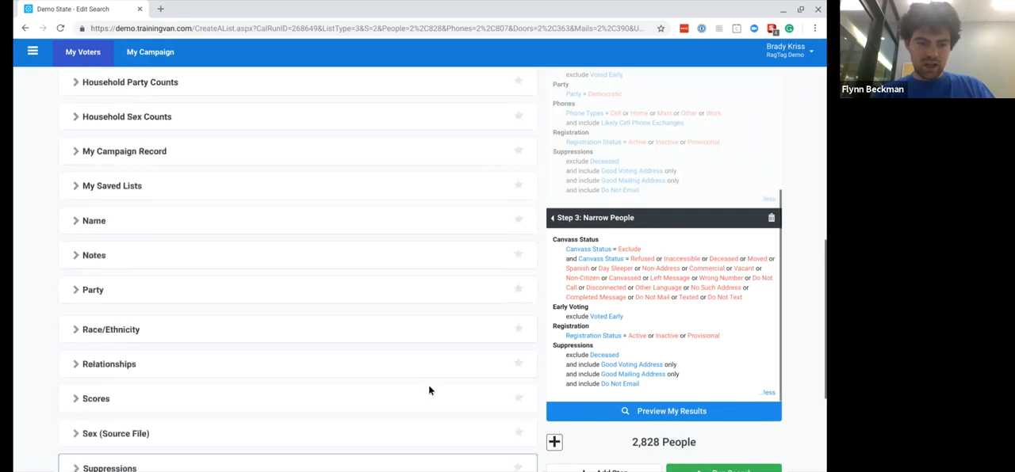
left_click(517, 239)
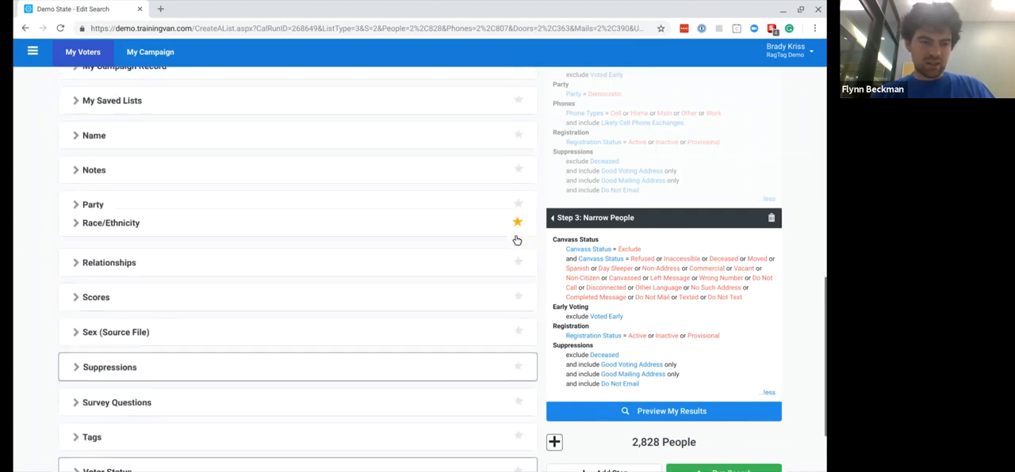
scroll(488, 350, "down", 1)
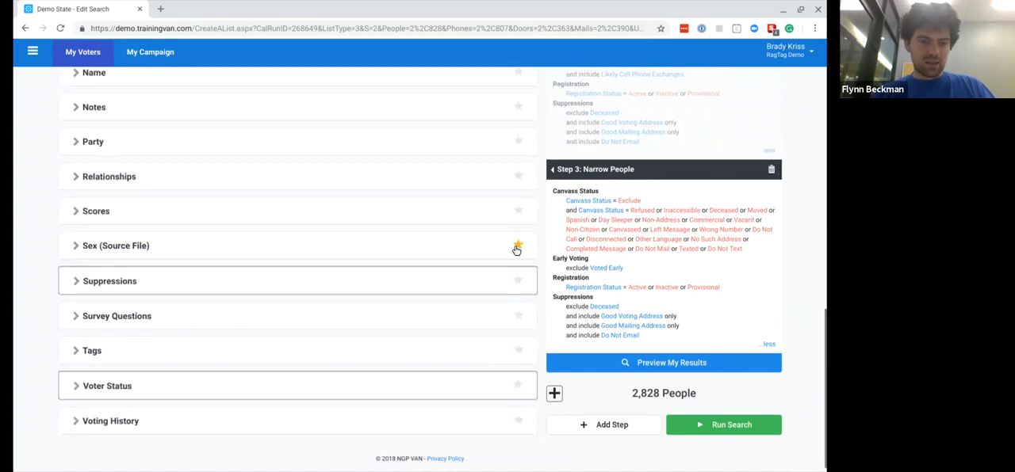
left_click(518, 246)
left_click(517, 307)
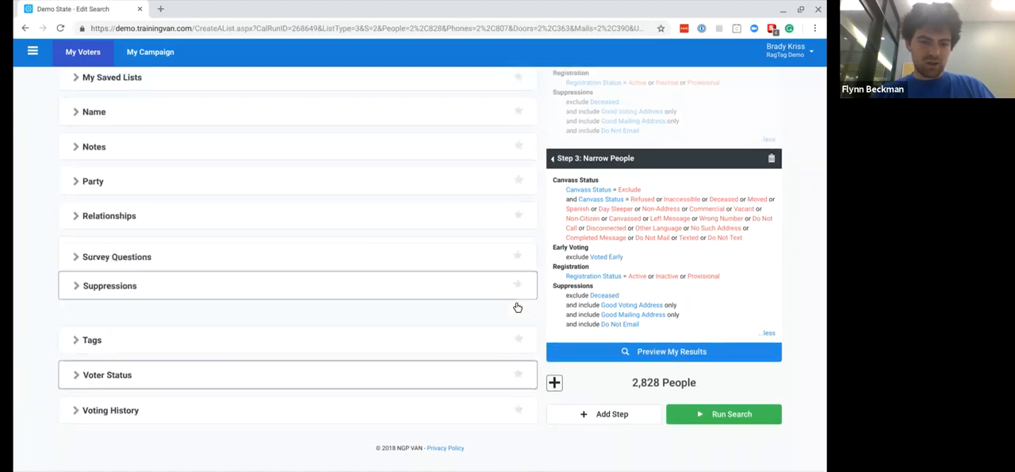
- Review the favorites list and move Activist Codes to the place directly below Early Voting
scroll(347, 279, "up", 5)
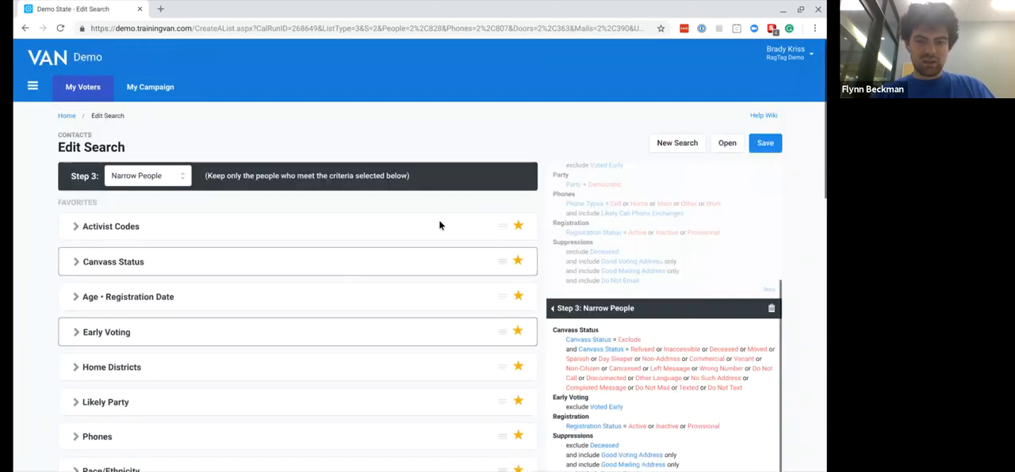
scroll(225, 296, "down", 3)
scroll(226, 299, "down", 2)
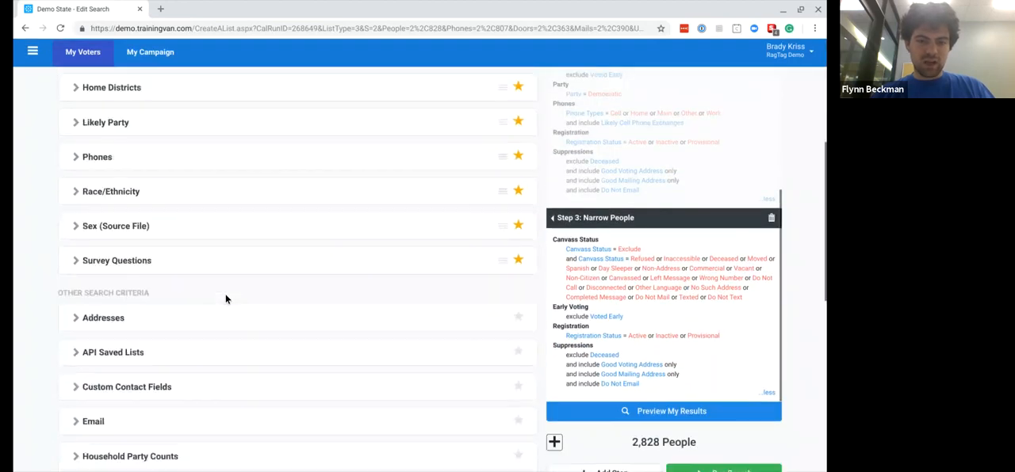
scroll(226, 299, "up", 5)
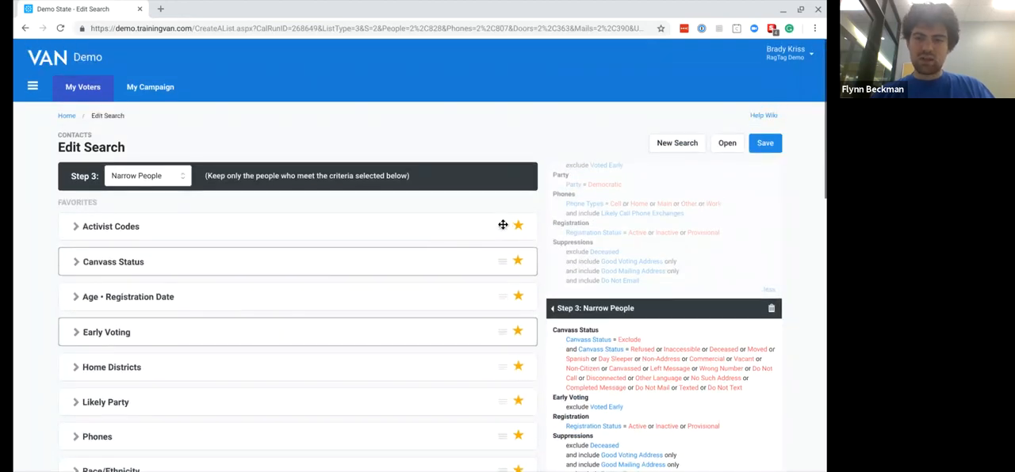
left_click_drag(502, 225, 493, 333)
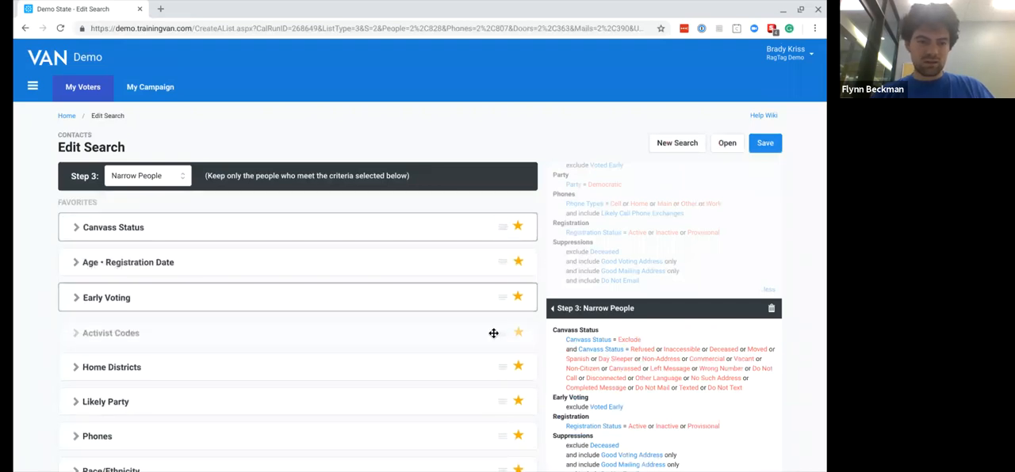
scroll(423, 347, "down", 3)
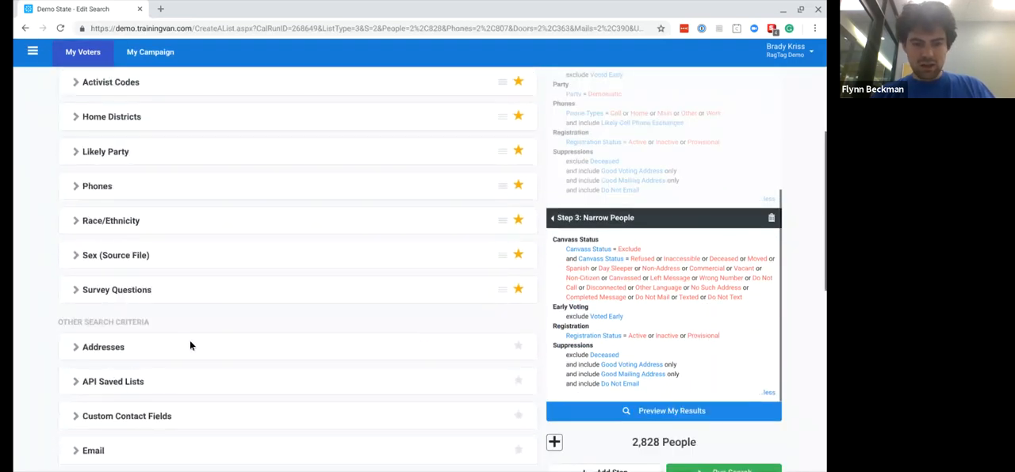
scroll(373, 233, "up", 3)
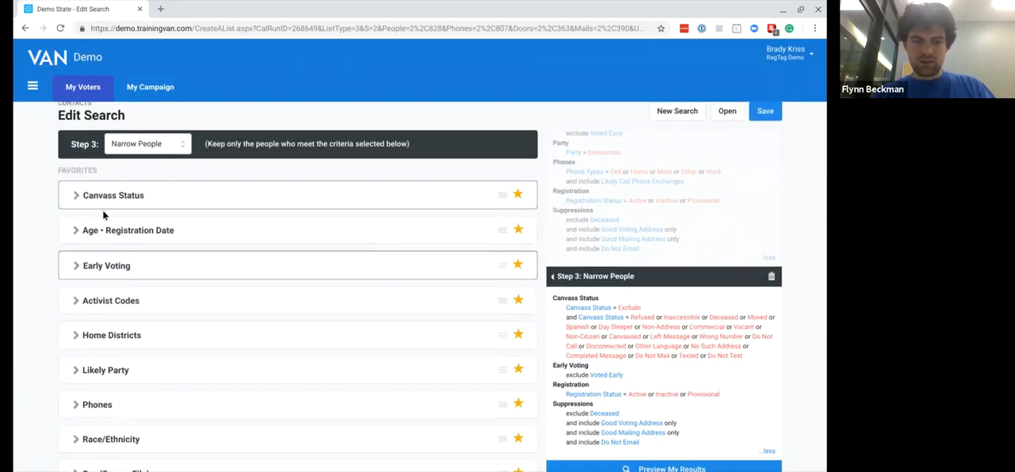
- Examine the canvass results selected in Step 3's Canvass Status section and collapse the section again
left_click(78, 195)
scroll(68, 257, "down", 3)
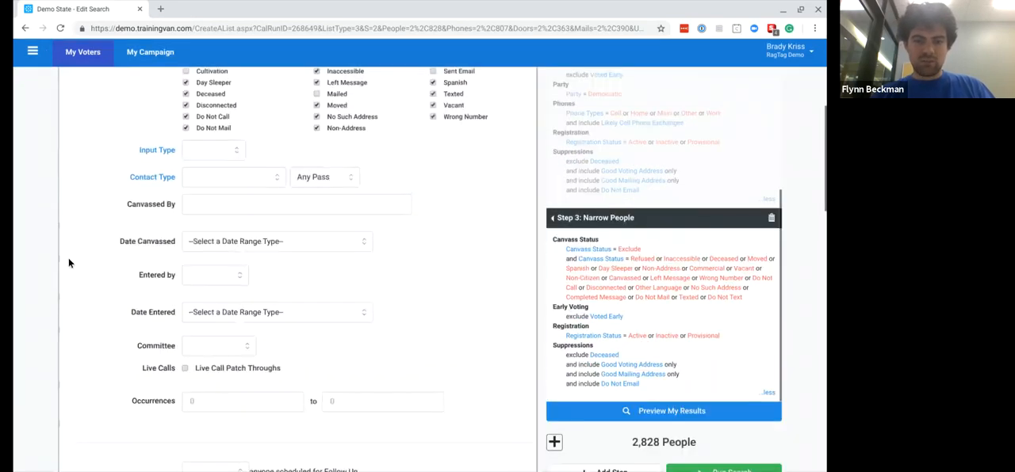
scroll(68, 257, "down", 3)
scroll(74, 208, "up", 7)
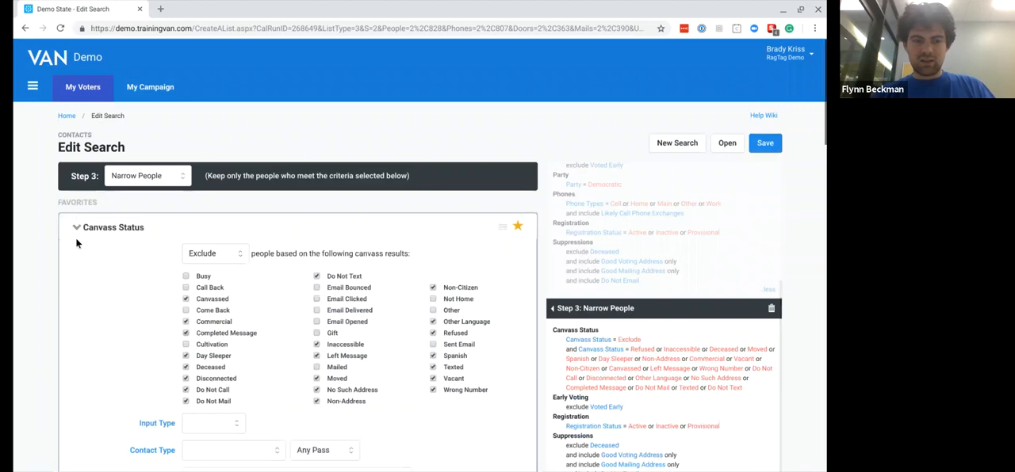
left_click(75, 230)
- Review the order of the search sections and run the edited three-step search
scroll(314, 324, "down", 1)
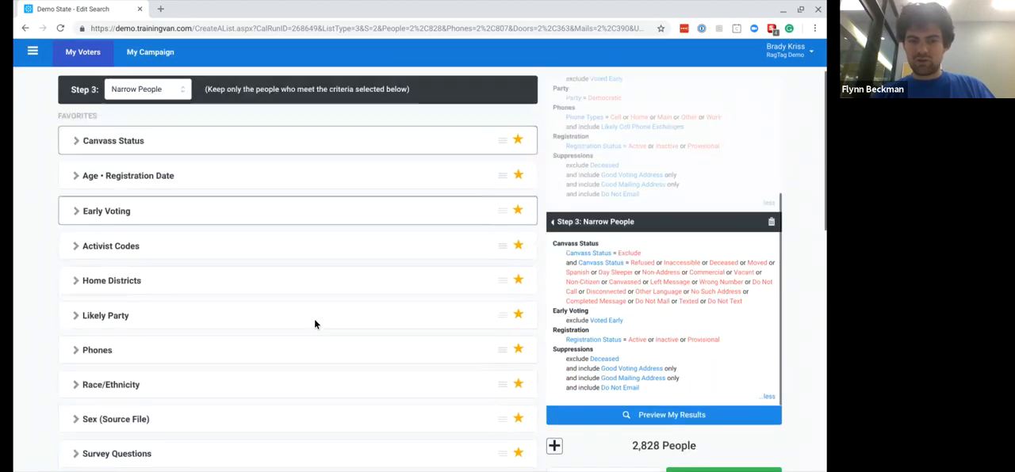
scroll(314, 323, "down", 4)
scroll(520, 306, "up", 5)
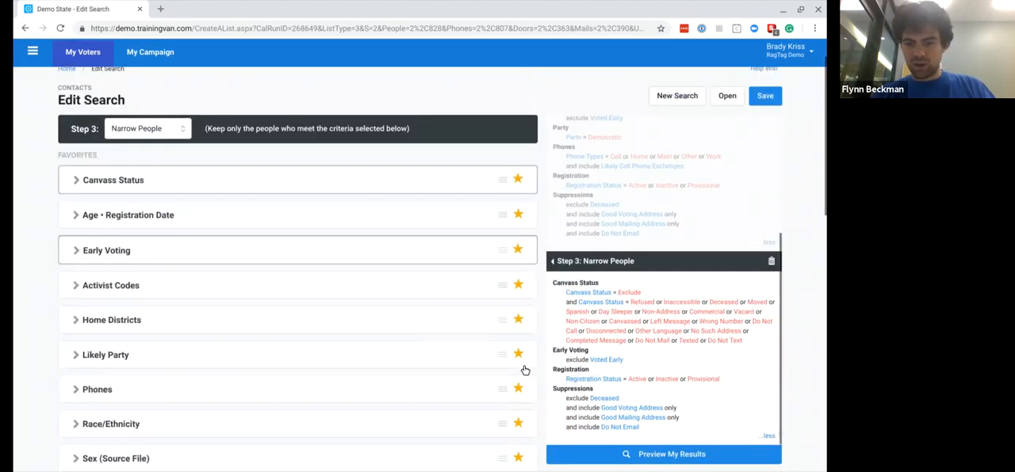
scroll(523, 365, "down", 9)
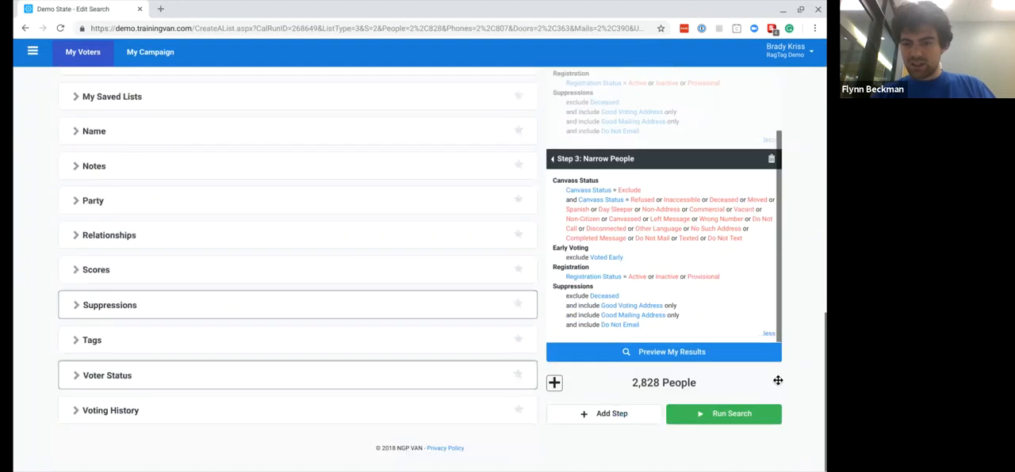
left_click(688, 415)
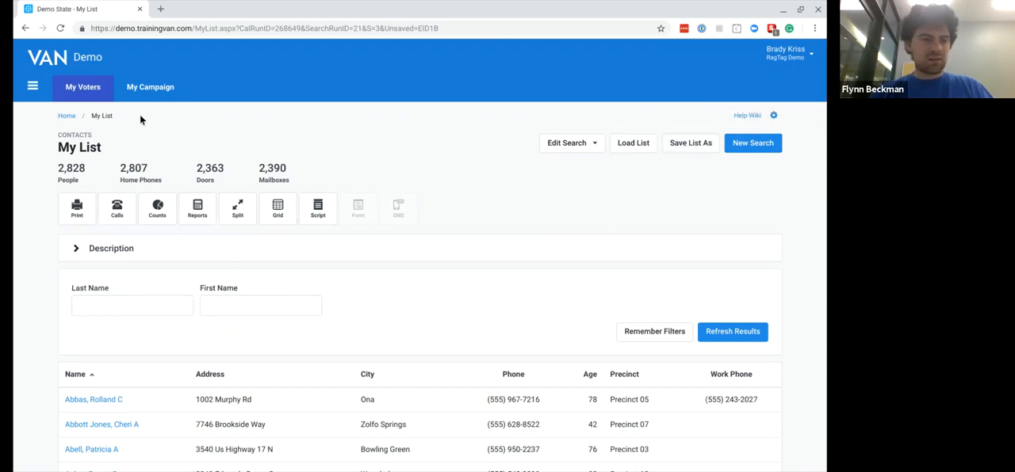
- Reopen the current list's existing search for editing, view the Save Search options and close them without saving
left_click(68, 117)
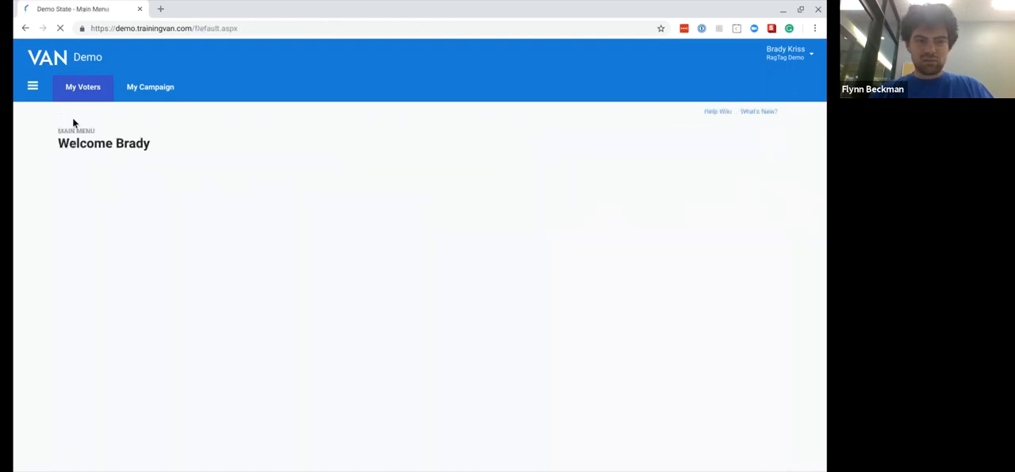
left_click(387, 300)
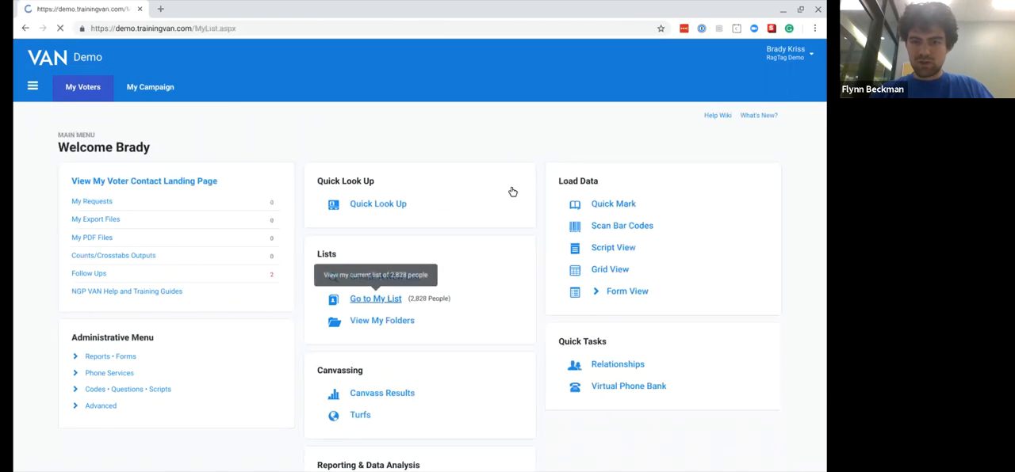
left_click(581, 151)
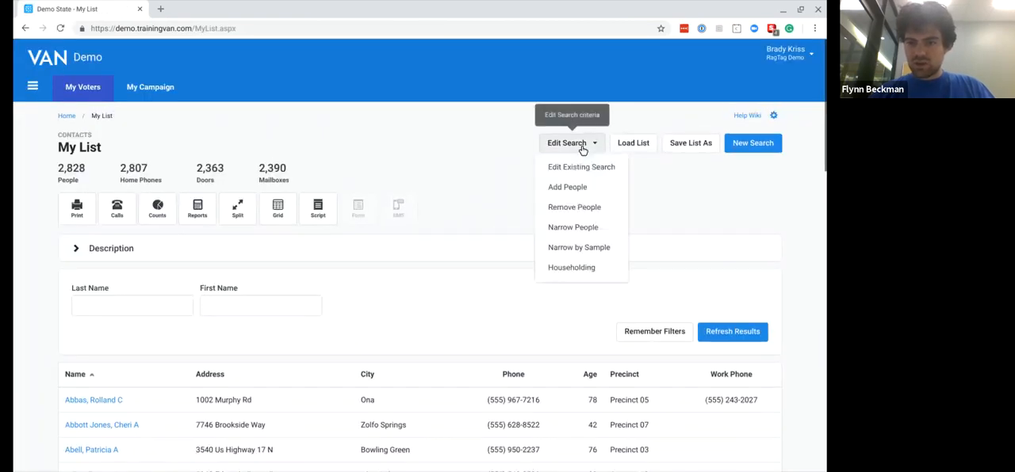
left_click(569, 166)
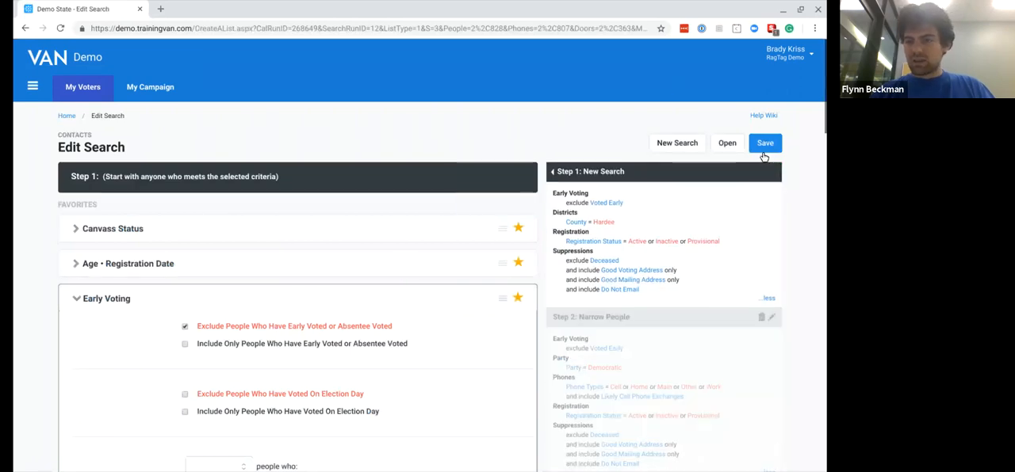
left_click(762, 145)
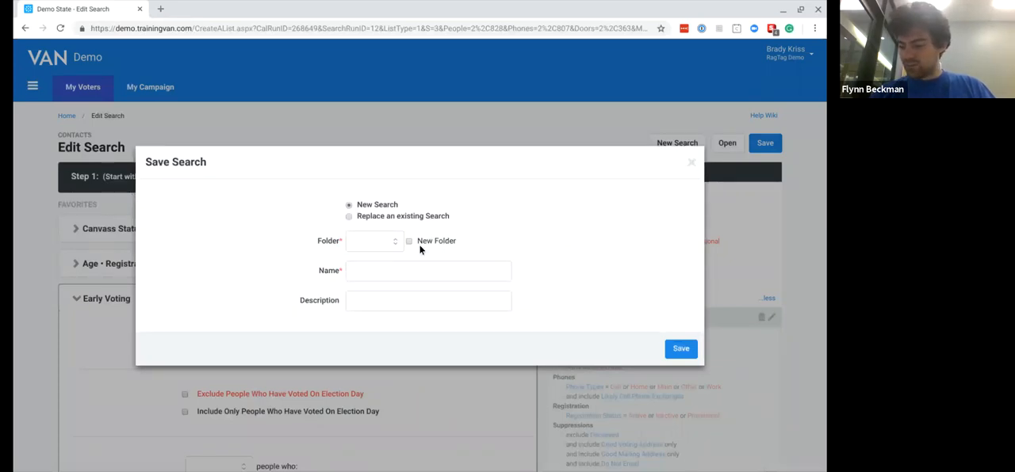
left_click(691, 164)
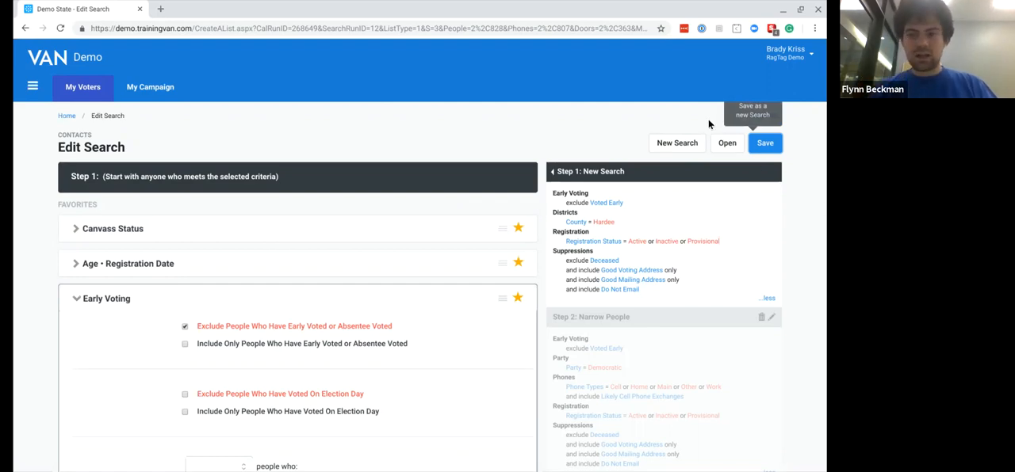
- Go back to the current list, open its save form and examine the New Folder option, leaving it unselected
left_click(65, 116)
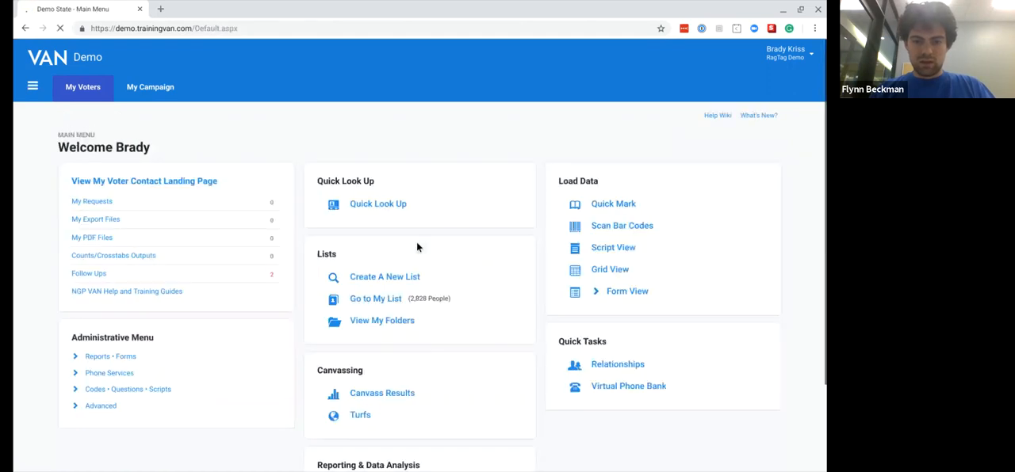
left_click(376, 299)
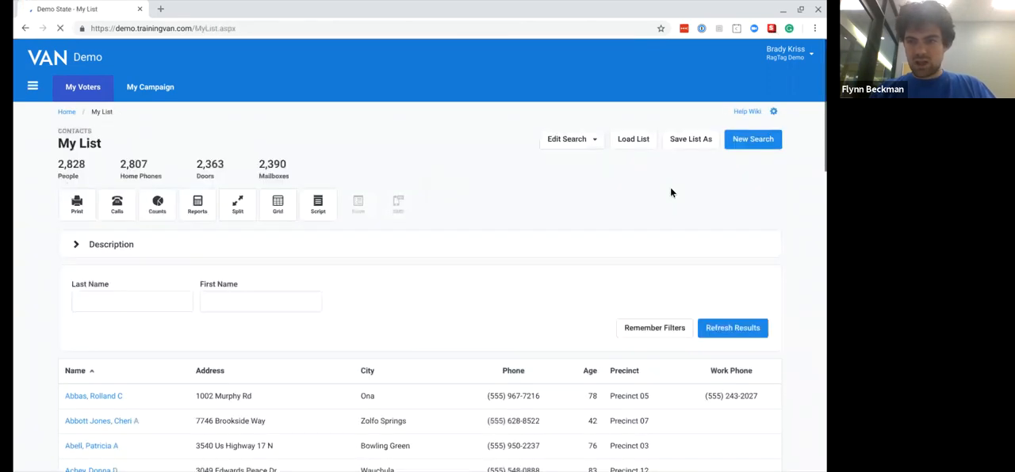
left_click(690, 148)
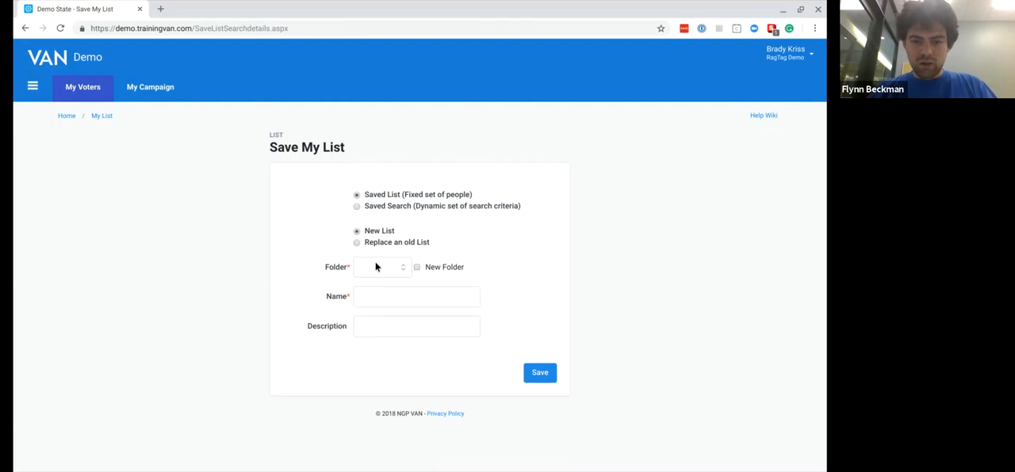
left_click(417, 268)
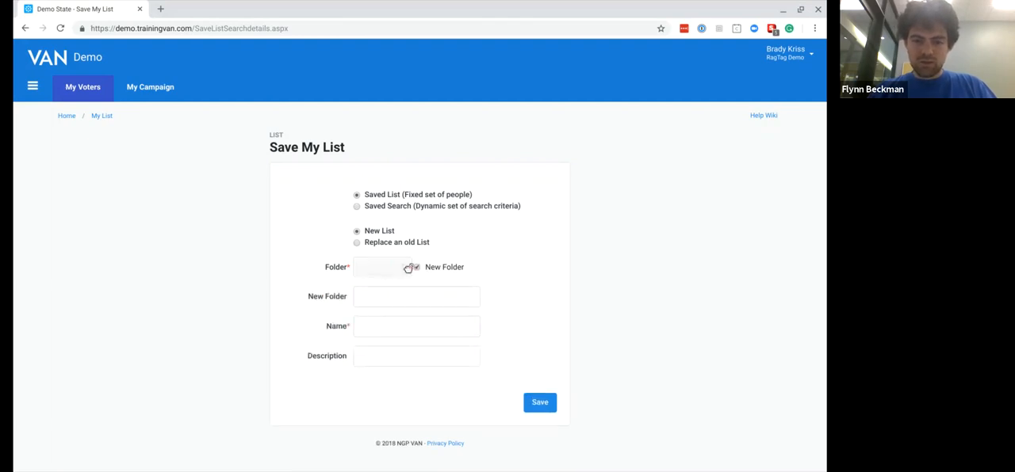
left_click(418, 268)
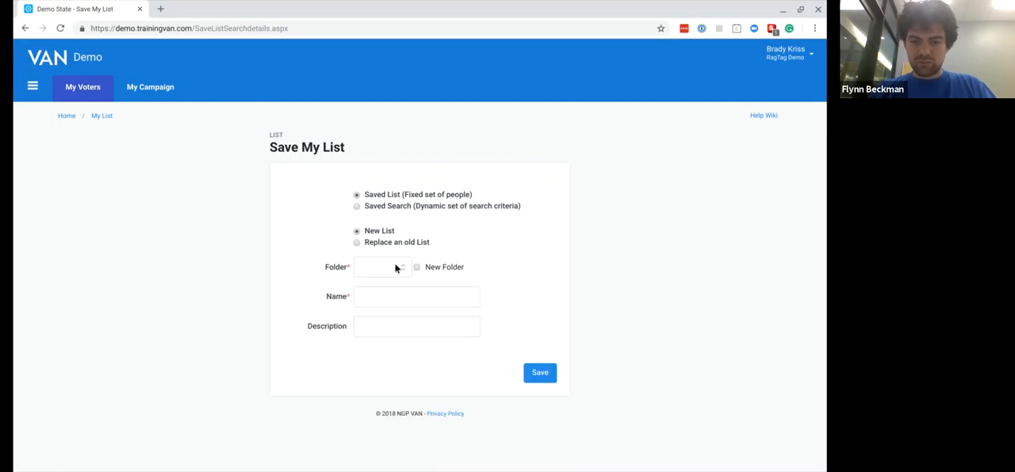
- Open My Folders from the main menu and check its entry in the side navigation
left_click(65, 117)
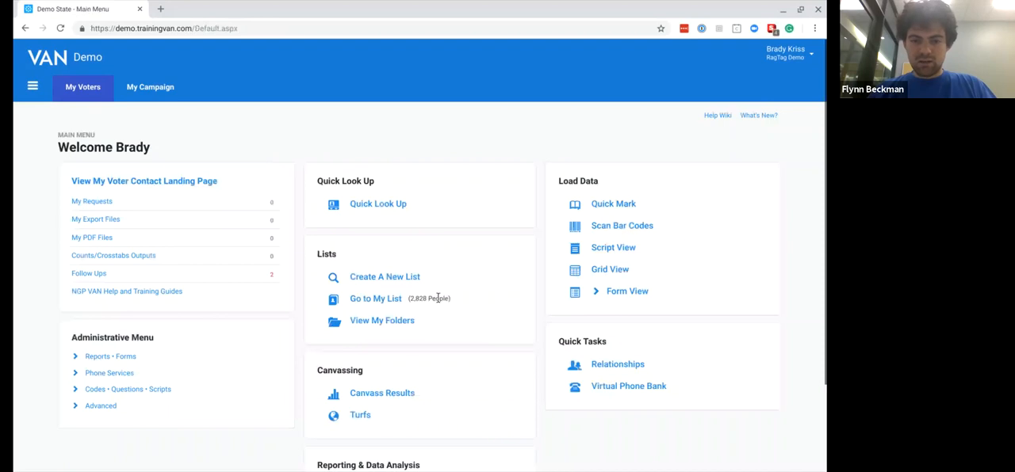
left_click(387, 322)
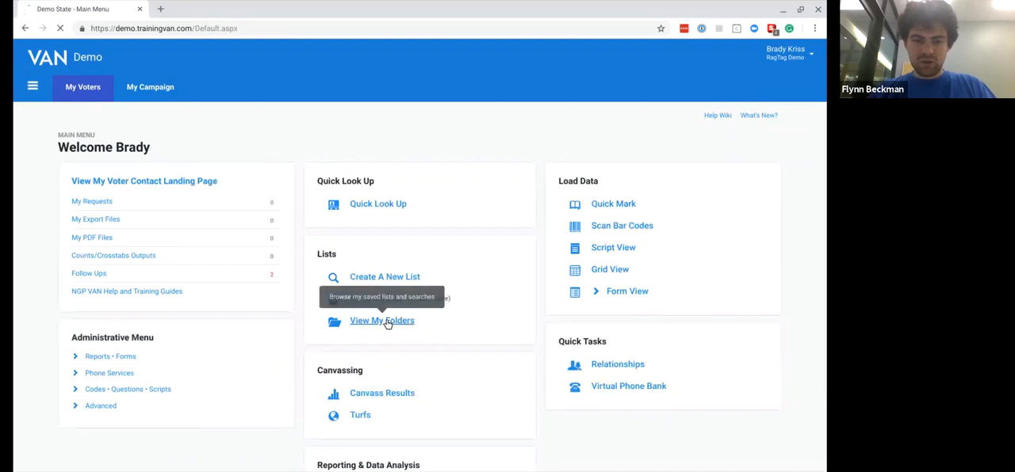
left_click(33, 89)
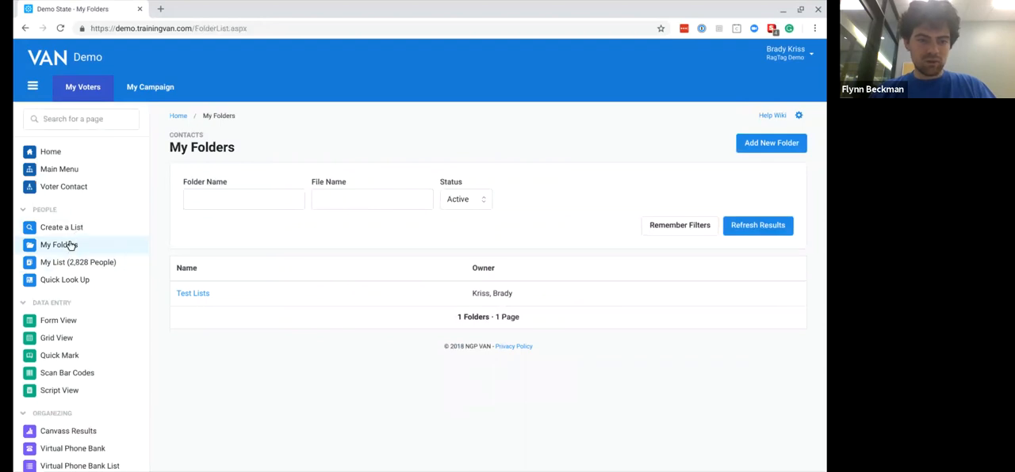
left_click(32, 86)
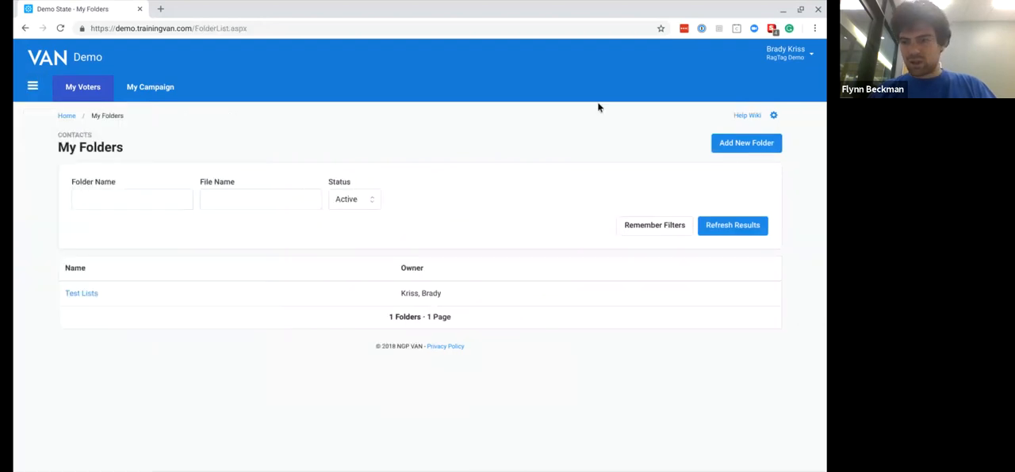
- Create a folder named Call Lists that allows other users and the API to save into it
left_click(725, 143)
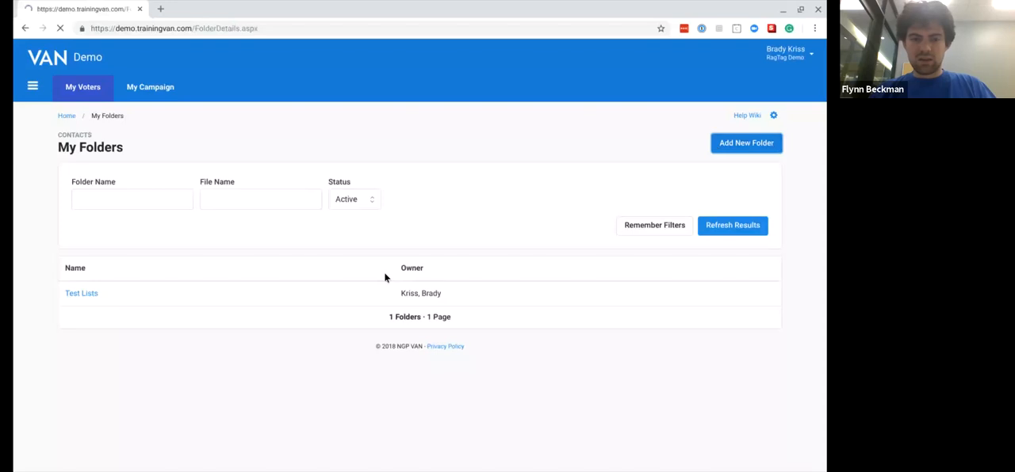
left_click(368, 199)
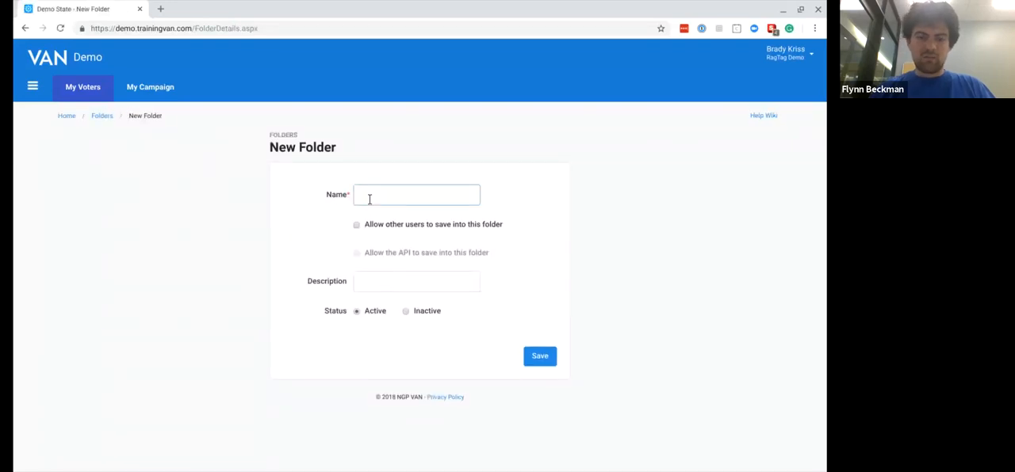
type("Call Lists")
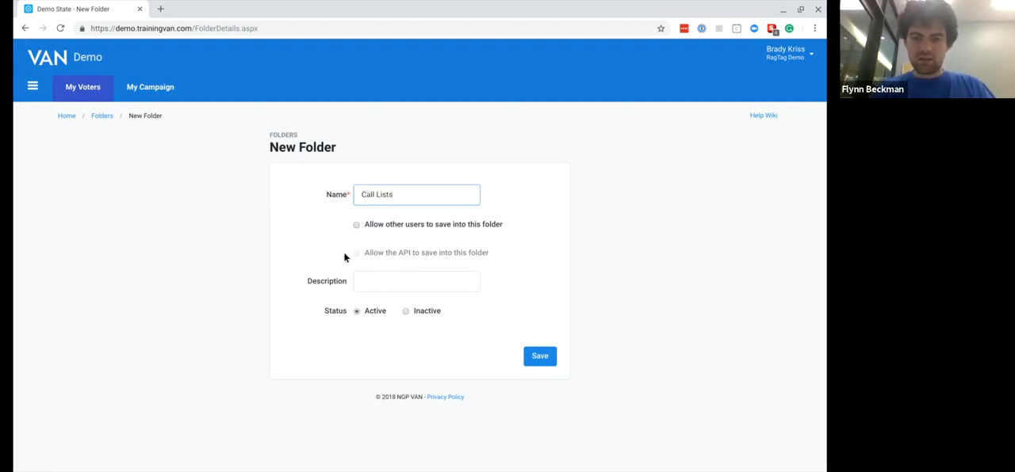
left_click(356, 226)
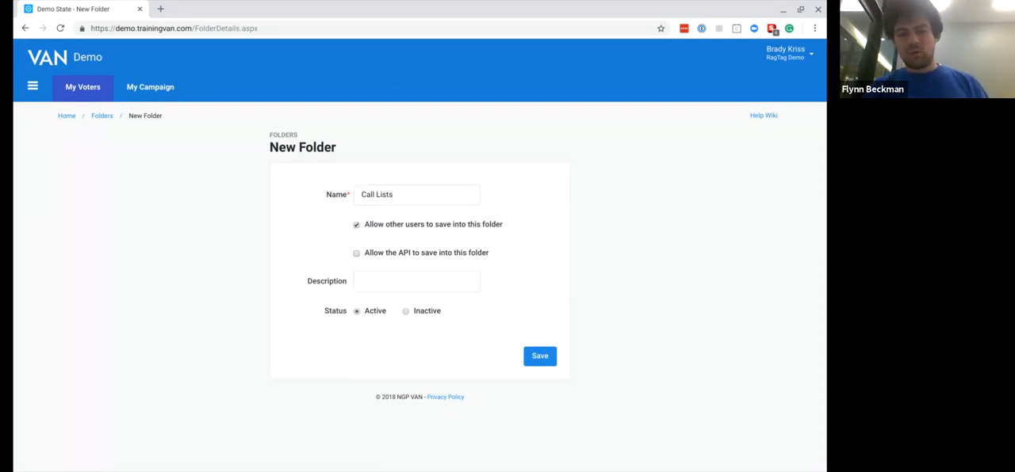
left_click(356, 252)
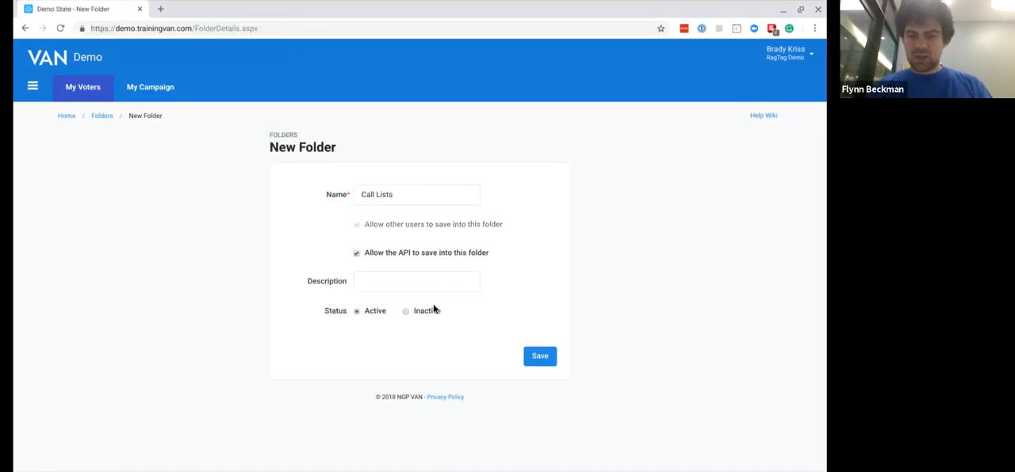
left_click(539, 356)
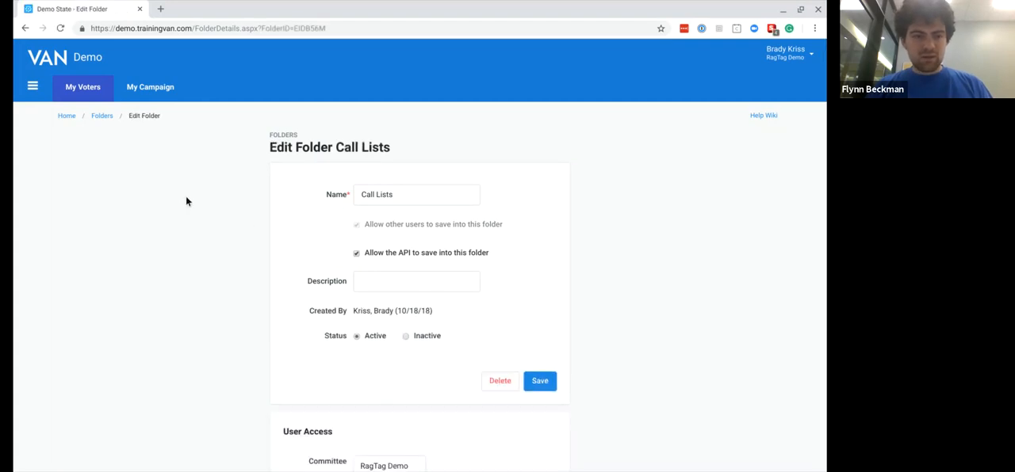
- Return to the current list of voters and open the form for saving it
left_click(71, 116)
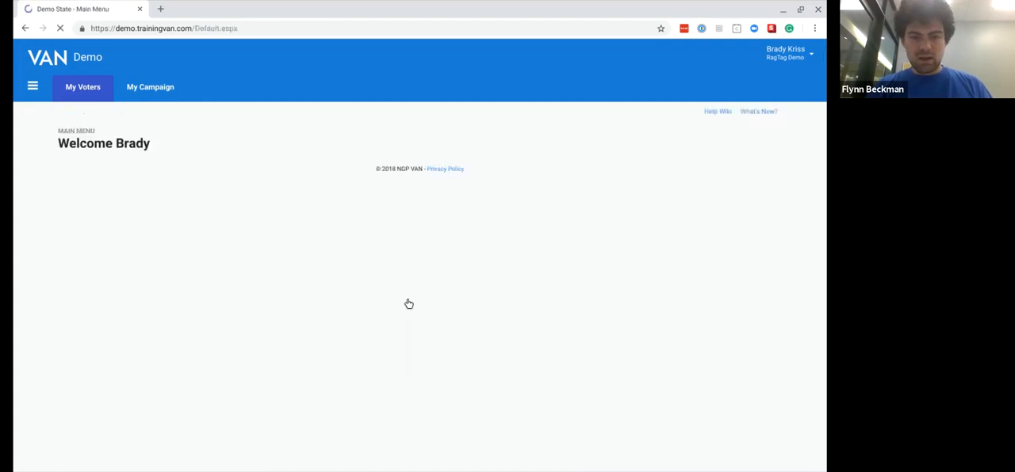
left_click(376, 301)
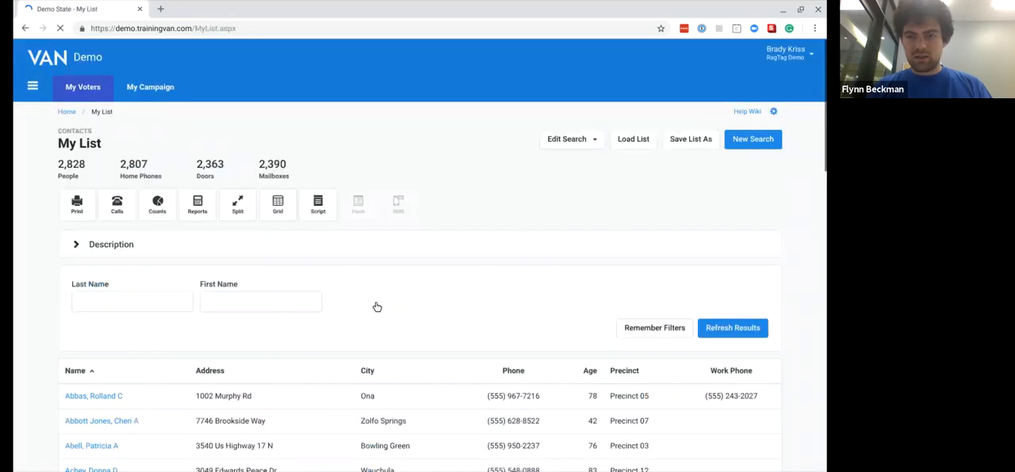
left_click(753, 144)
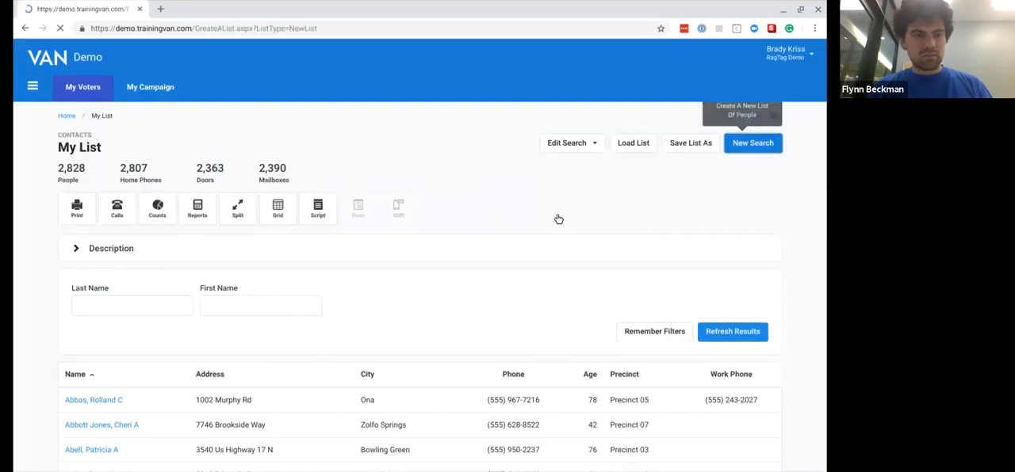
left_click(25, 29)
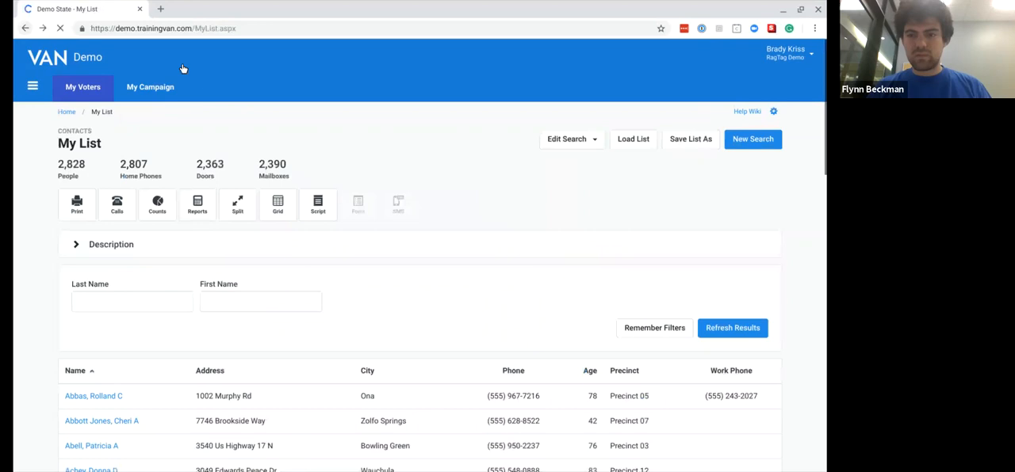
left_click(672, 145)
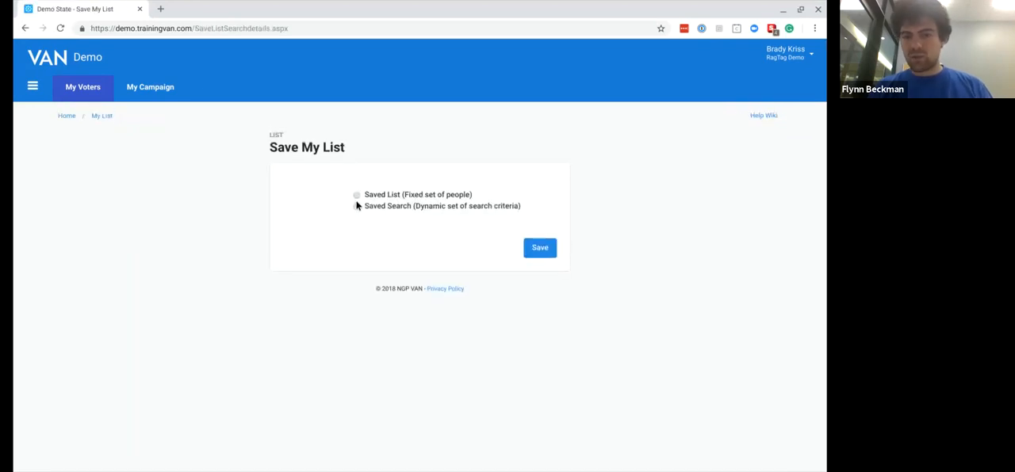
- Save the voters as a new fixed Saved List in the Call Lists folder, named with a person's first name and initial, without a description
left_click(356, 195)
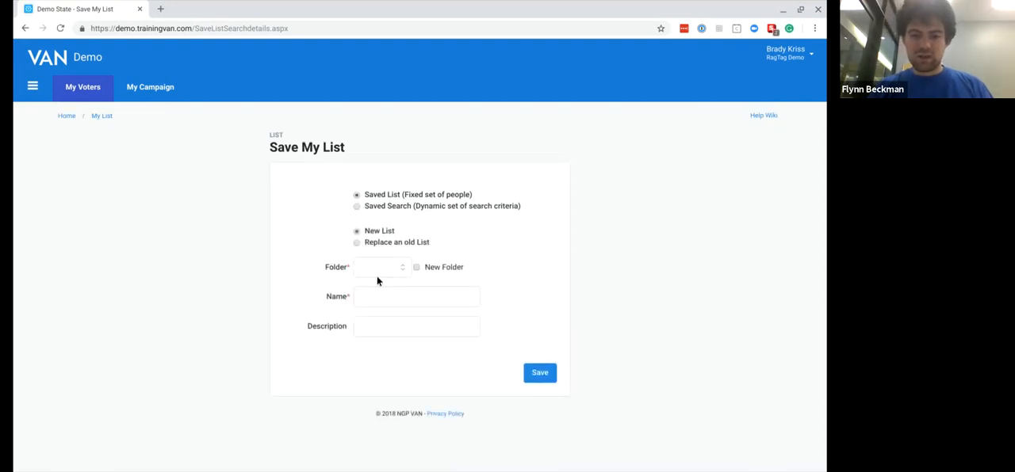
left_click(377, 278)
left_click(367, 292)
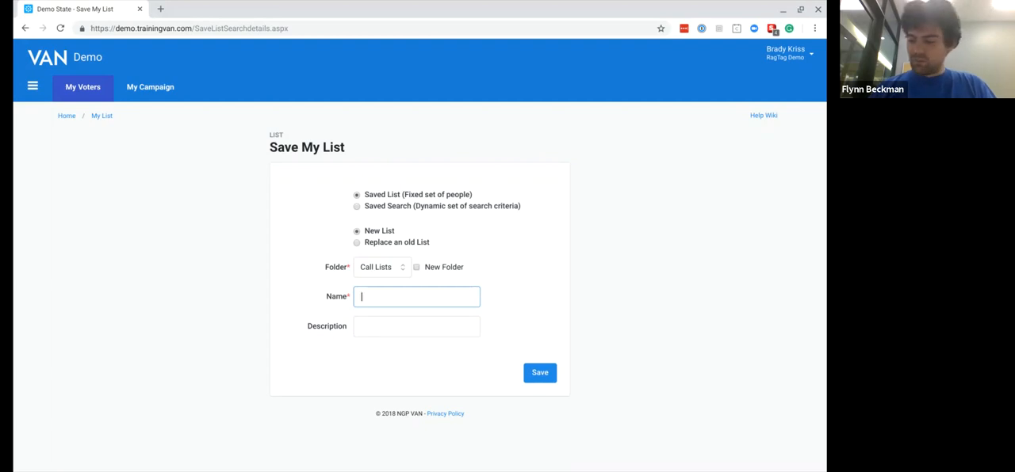
type("Marnee.D.")
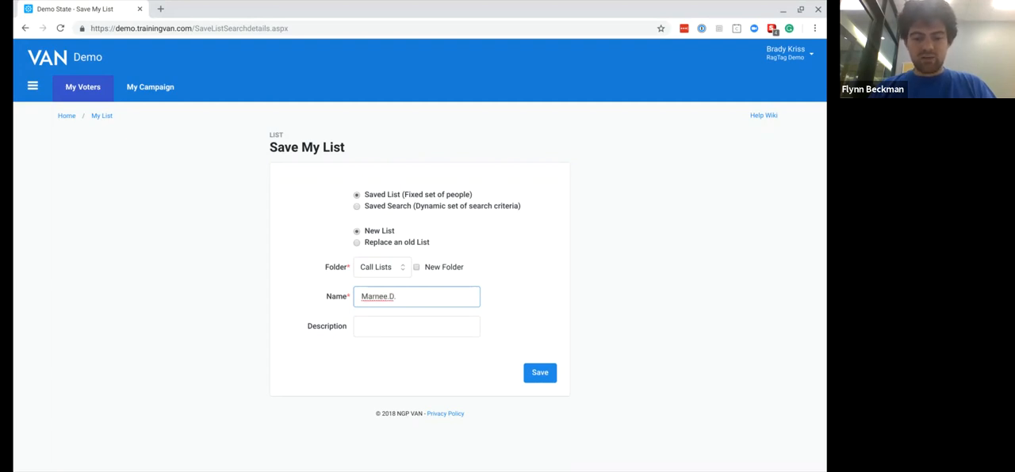
key("BackSpace")
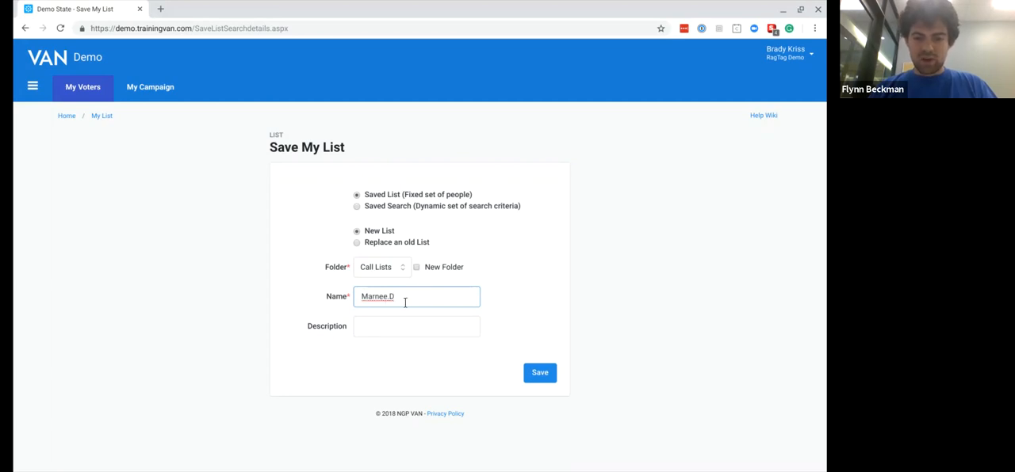
left_click(426, 323)
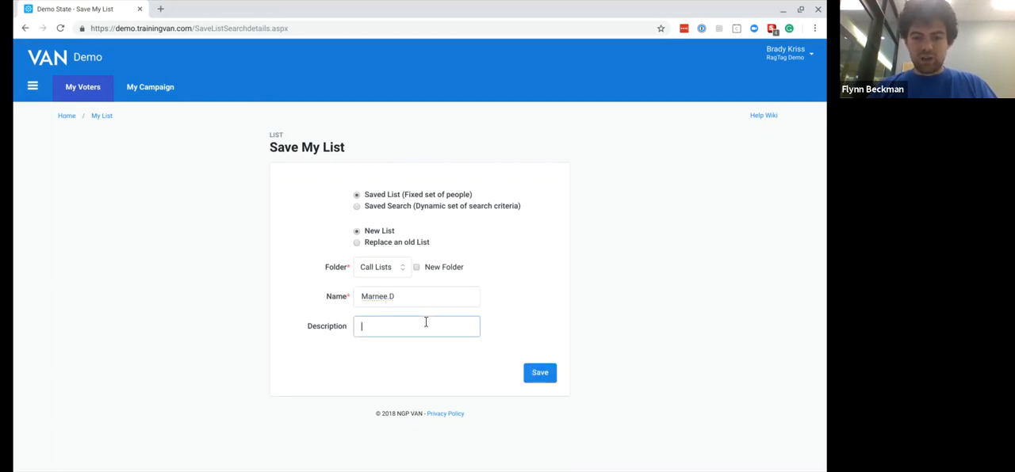
left_click(535, 373)
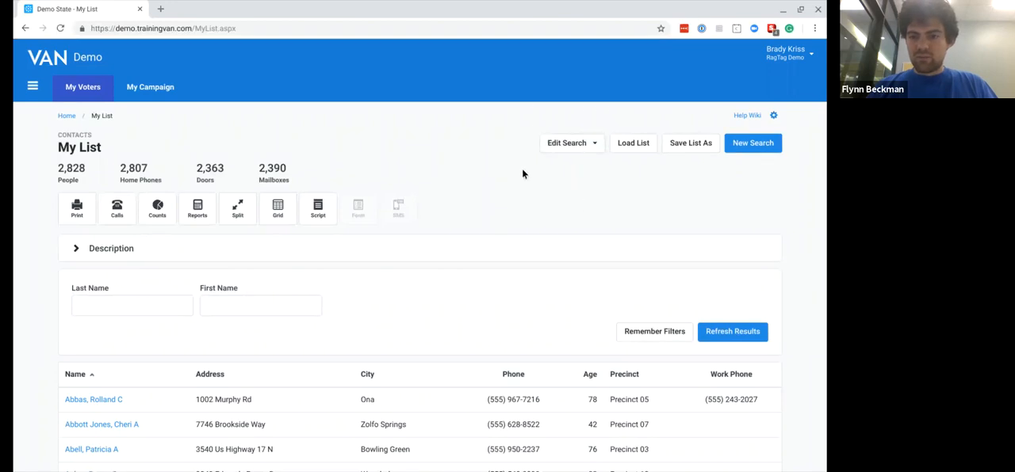
- Go back to the main menu and open the Call Lists folder from My Folders to check the saved list
left_click(67, 117)
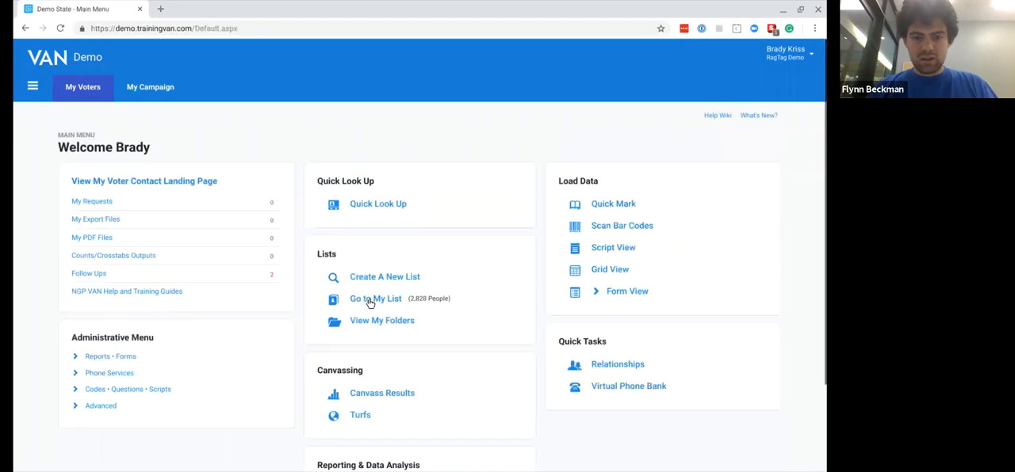
left_click(363, 322)
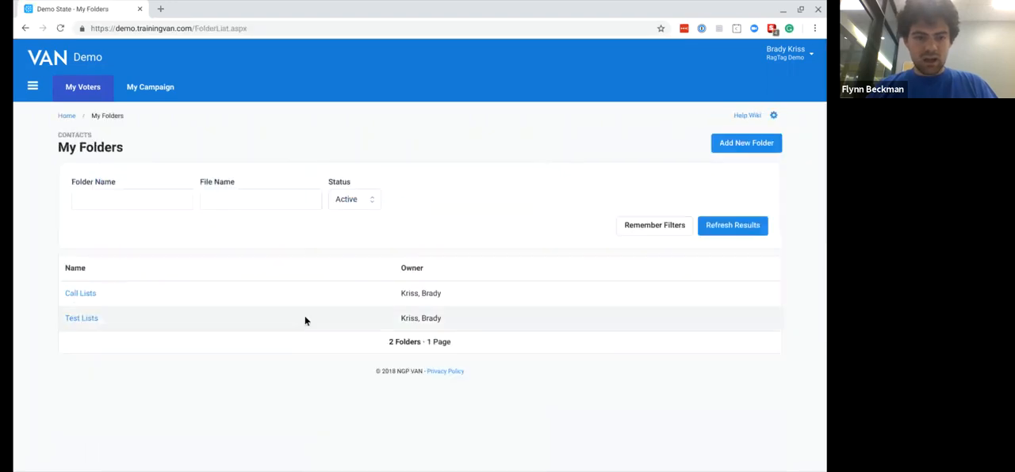
left_click(81, 295)
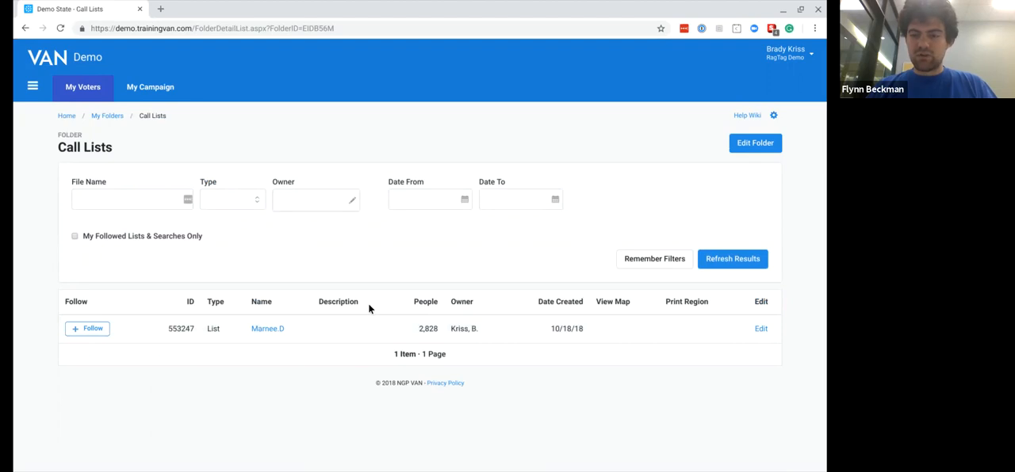
- Edit the Call Lists folder to give the second RagTag Demo user without access access to it, and return to the main menu
left_click(755, 143)
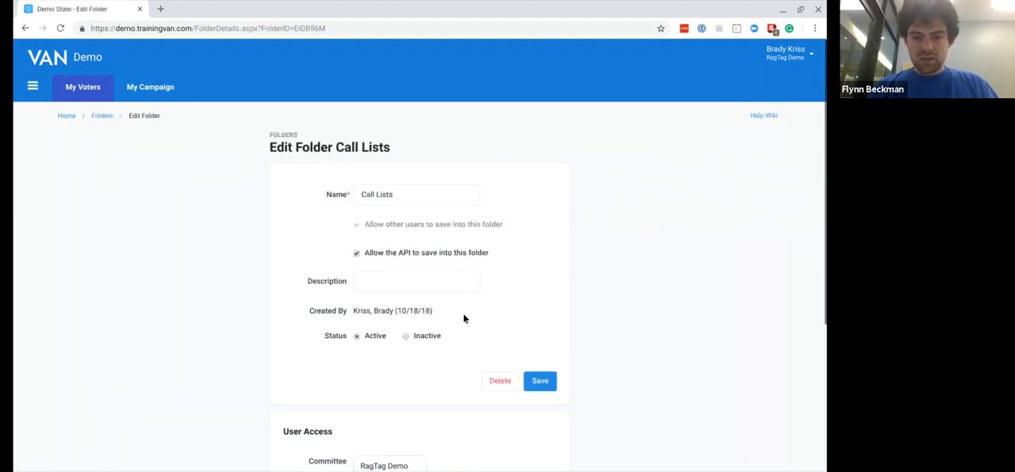
scroll(463, 319, "down", 3)
left_click(440, 324)
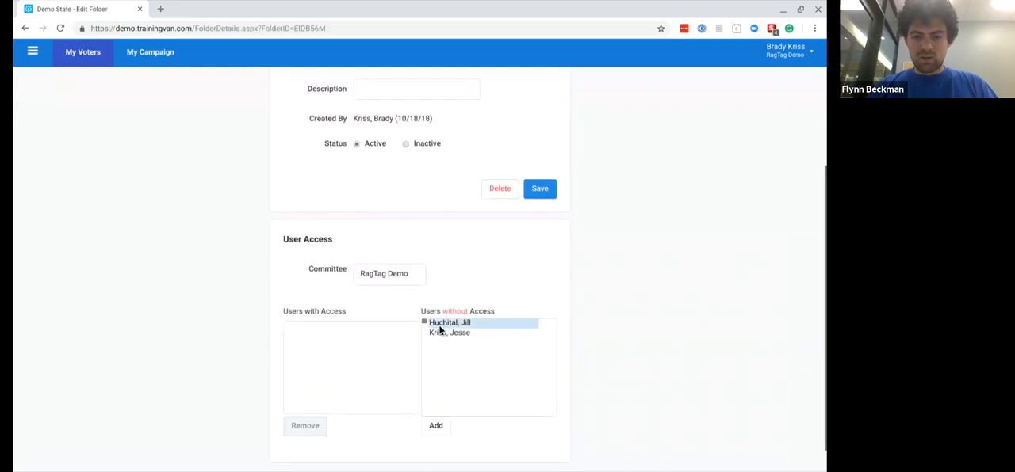
left_click(436, 336)
left_click(437, 429)
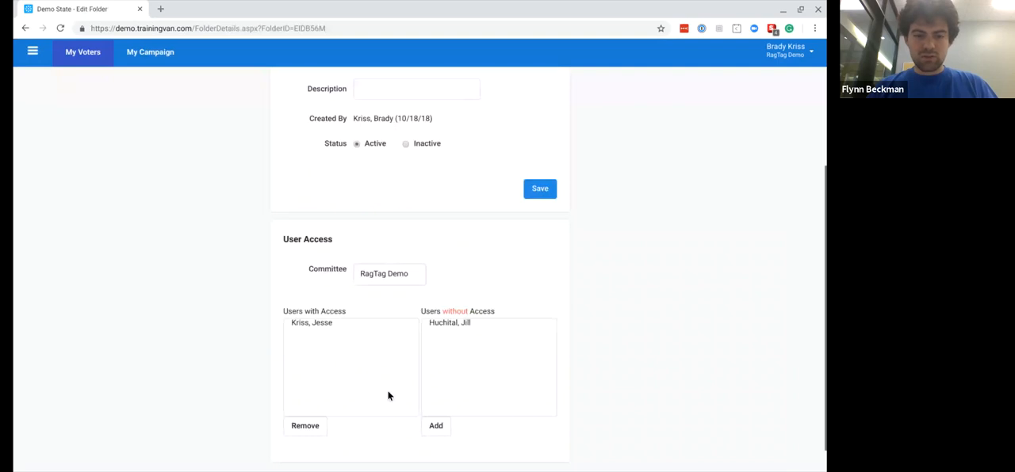
scroll(293, 199, "up", 3)
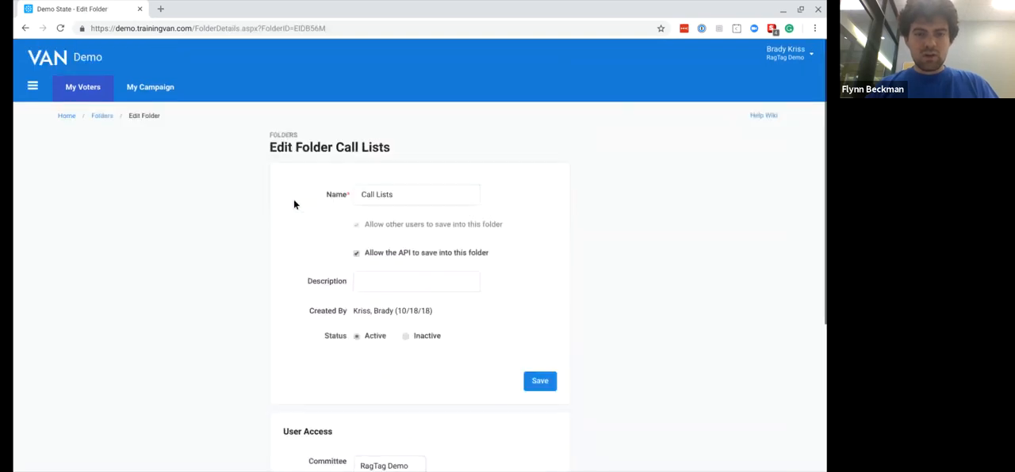
left_click(102, 118)
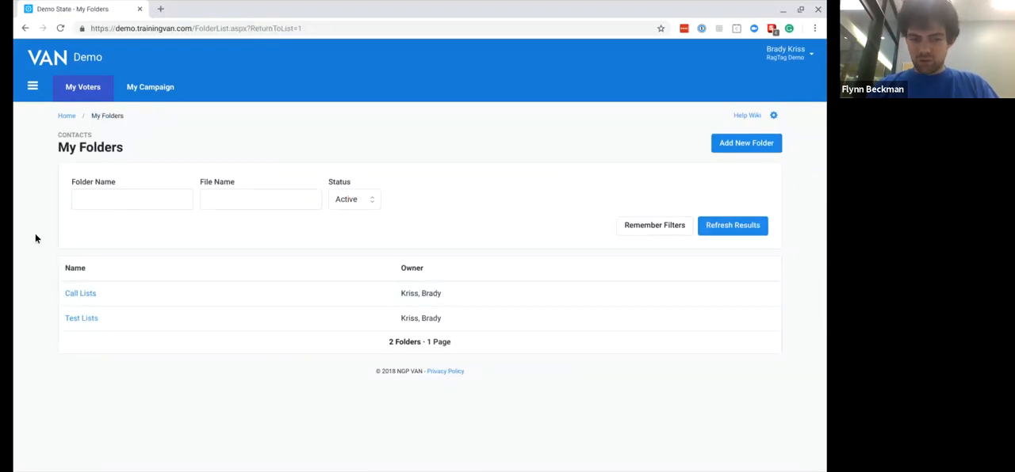
left_click(68, 116)
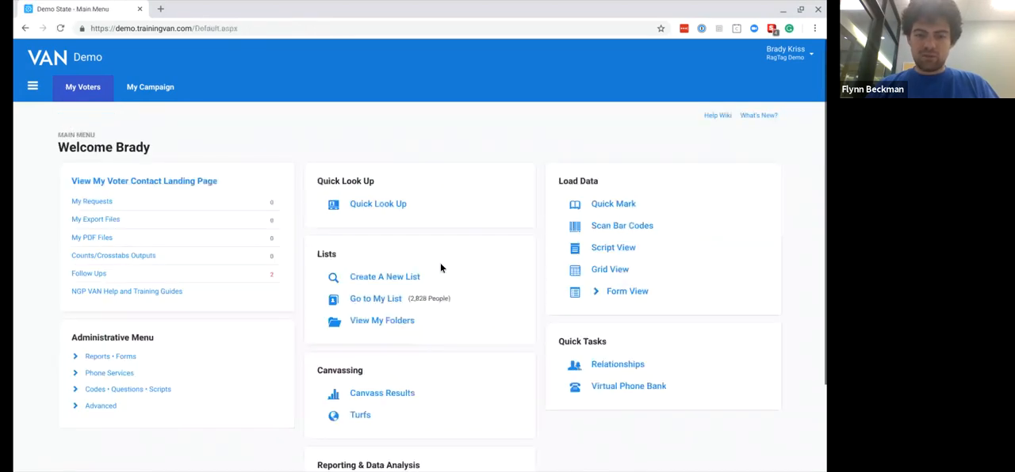
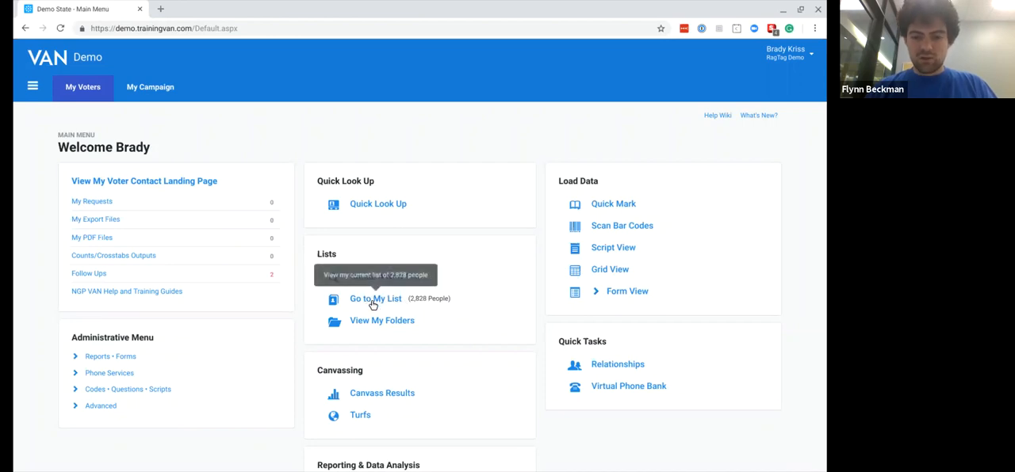
- Open the Call Lists folder from My Folders and open the saved list in it for editing
left_click(368, 323)
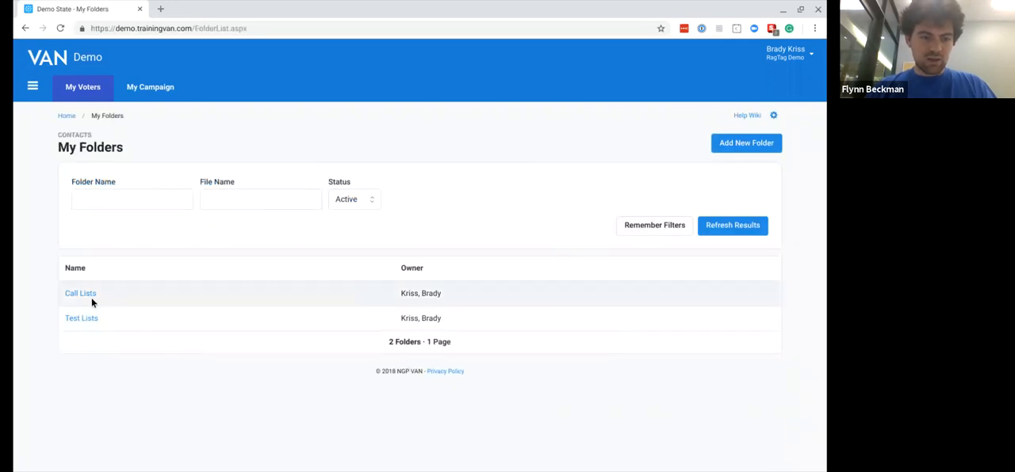
left_click(89, 297)
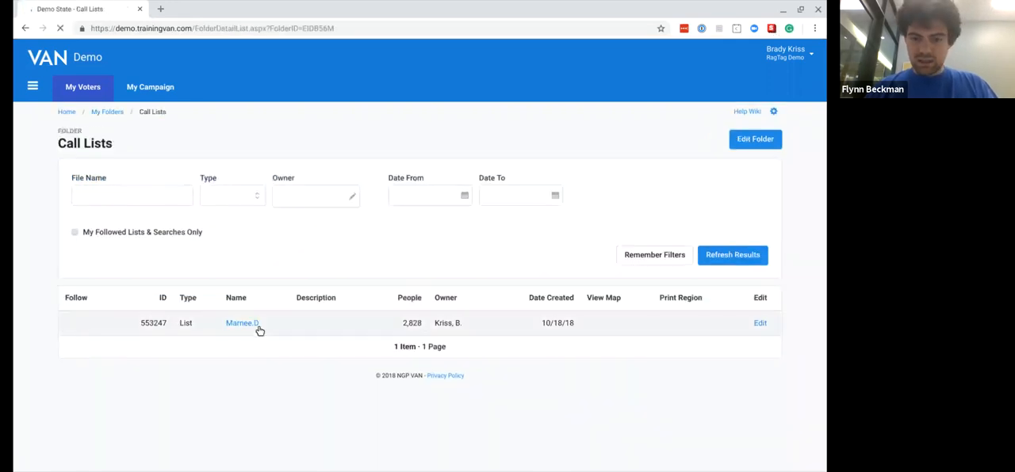
mouse_move(256, 331)
left_click(761, 330)
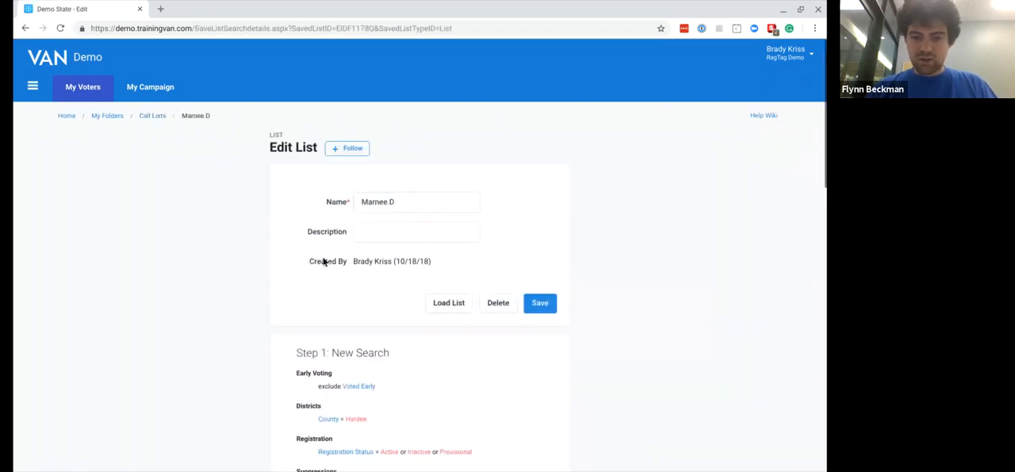
- Examine the search criteria of all three steps recorded in the saved list
scroll(321, 260, "down", 2)
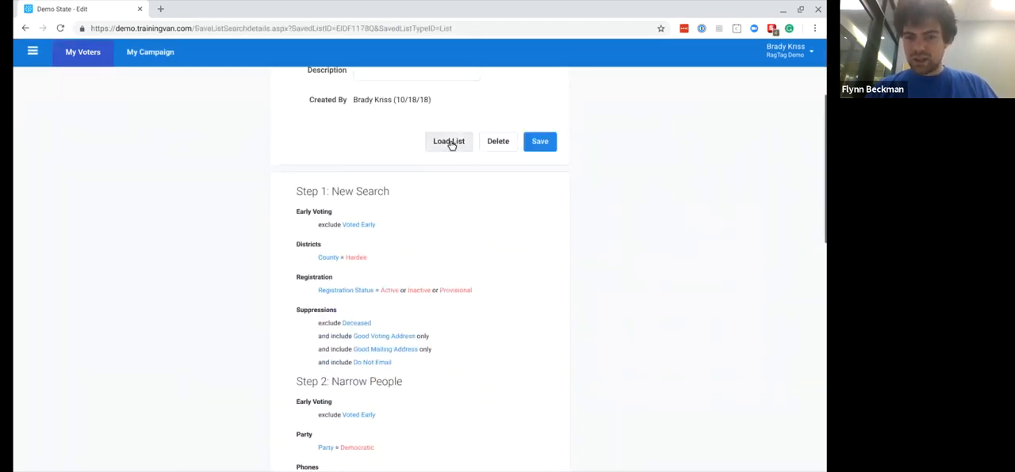
scroll(390, 285, "down", 3)
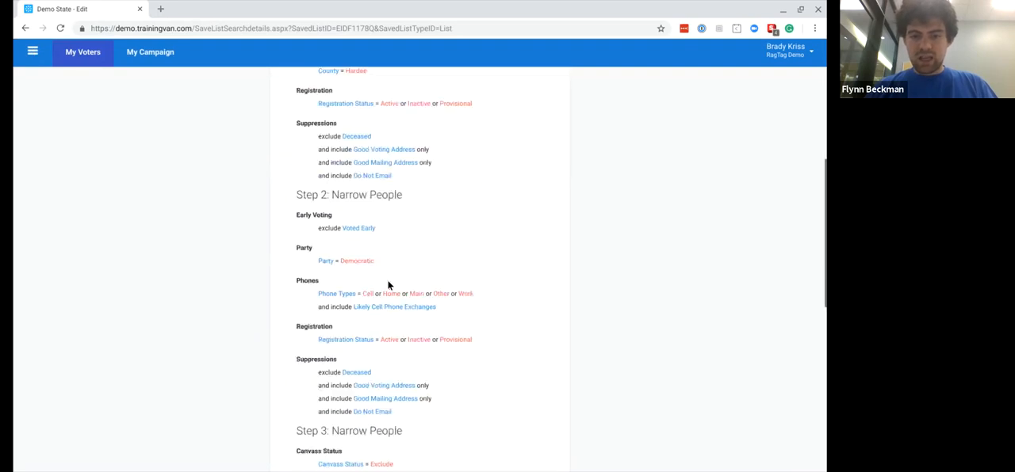
scroll(389, 284, "down", 2)
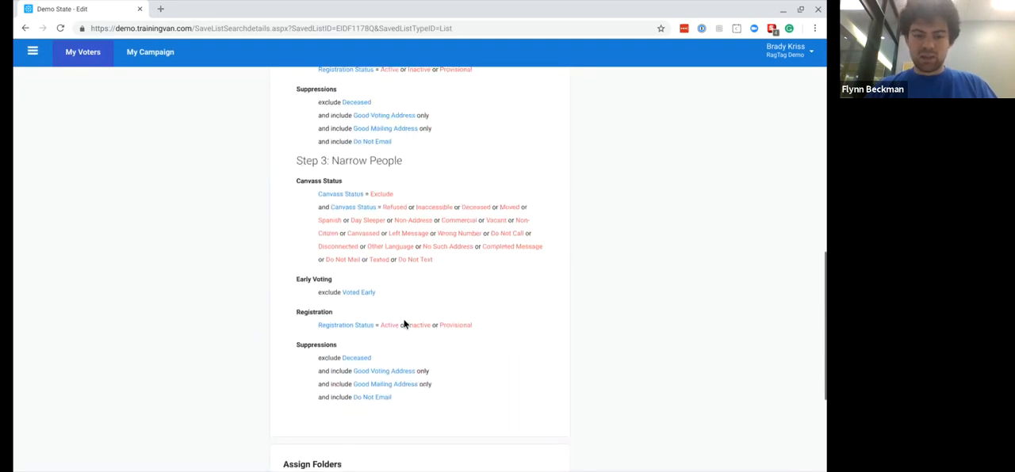
scroll(404, 324, "down", 2)
scroll(403, 324, "up", 10)
scroll(459, 298, "down", 1)
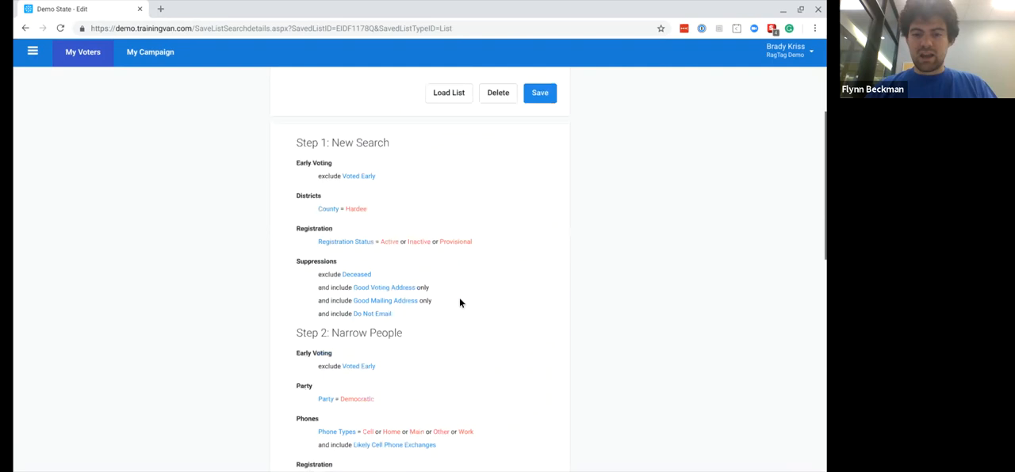
scroll(459, 297, "up", 3)
scroll(364, 392, "down", 3)
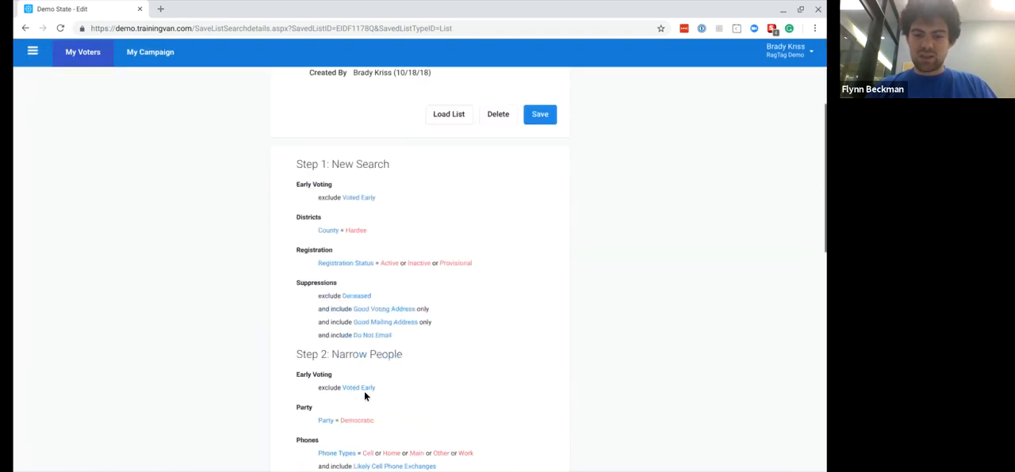
scroll(364, 397, "down", 5)
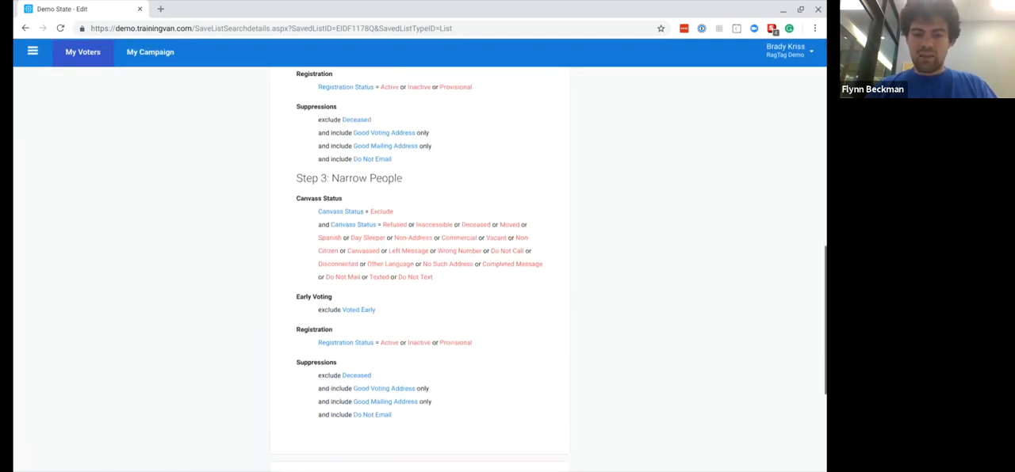
scroll(570, 237, "up", 10)
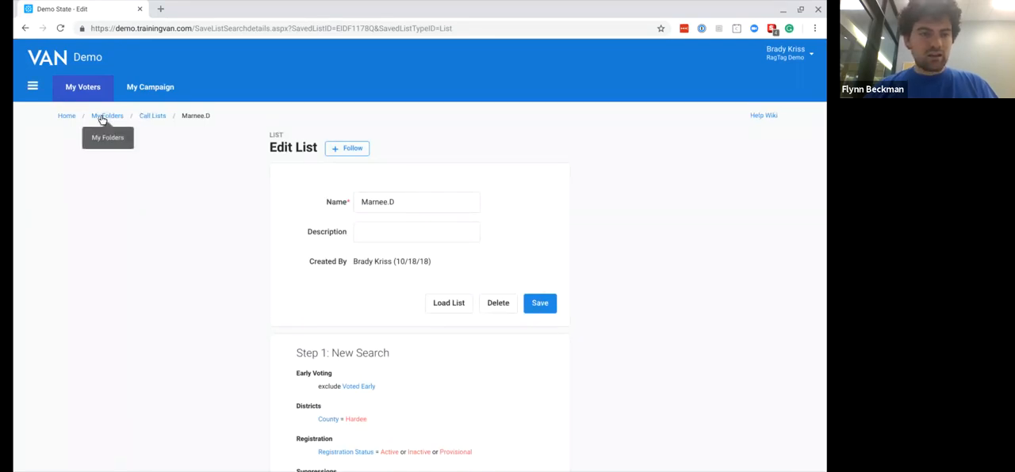
- Save My List as a new dynamic Saved Search in the Call Lists folder, named with the person's first name and initial followed by "SavedSearch"
left_click(68, 116)
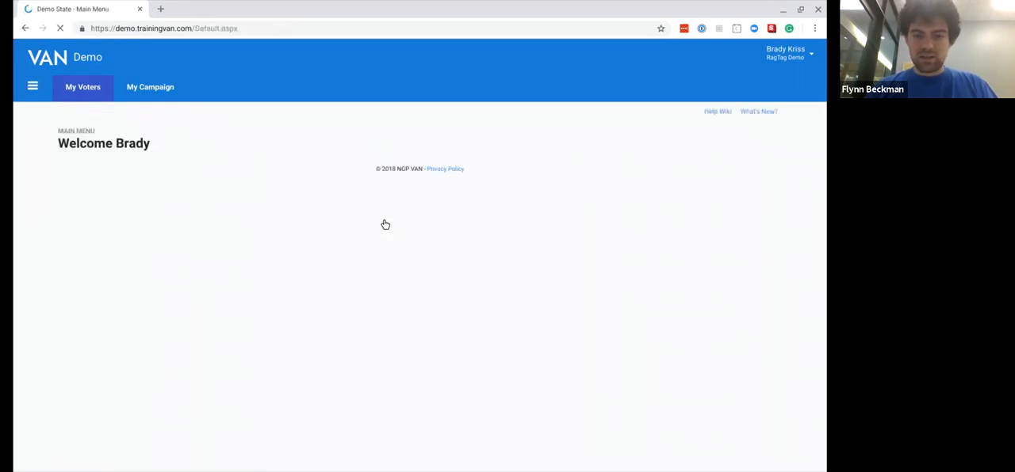
left_click(366, 299)
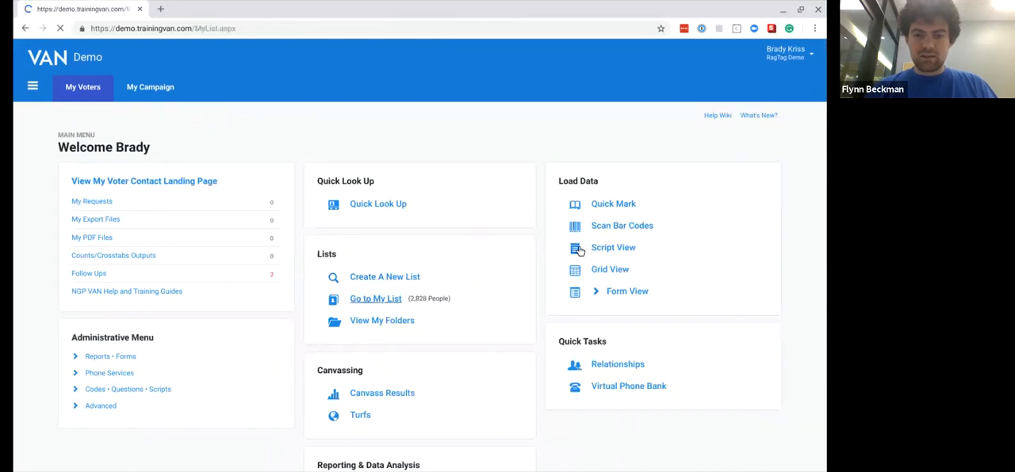
left_click(684, 141)
left_click(357, 203)
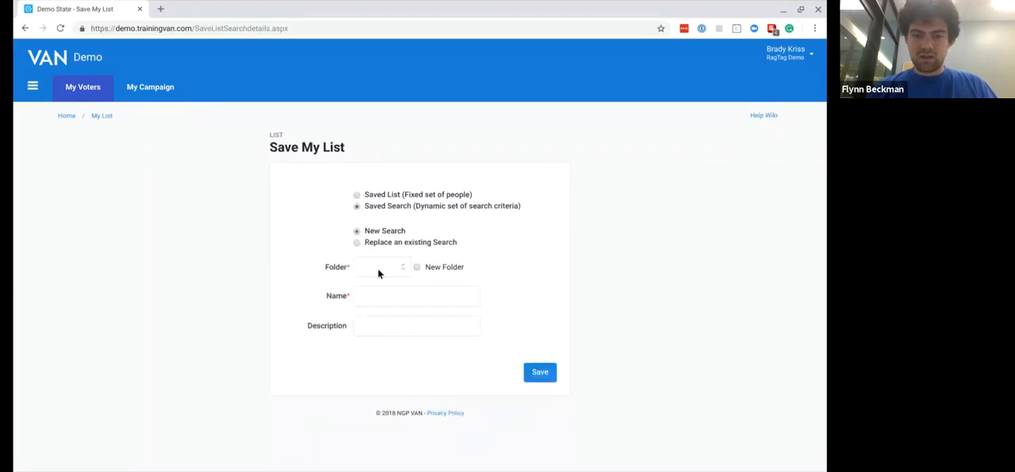
left_click(391, 296)
type("Marnee.D.SavedSearch")
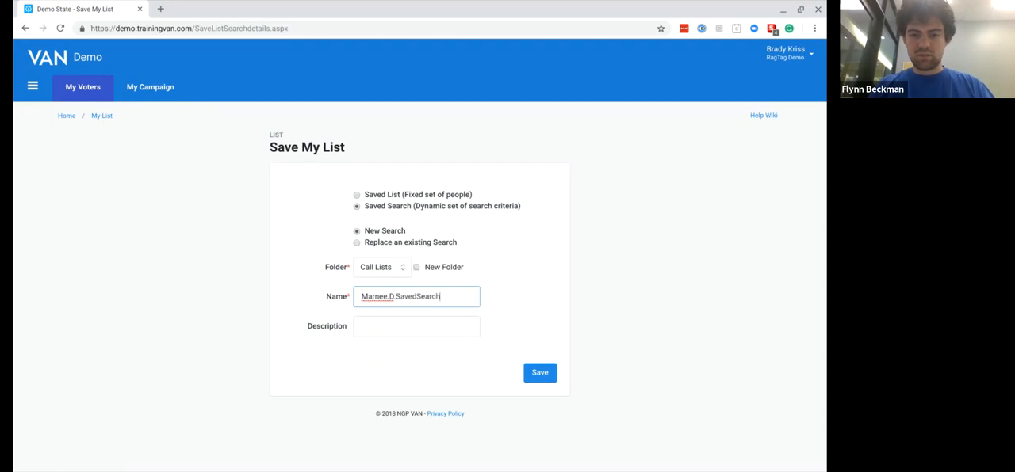
left_click(531, 375)
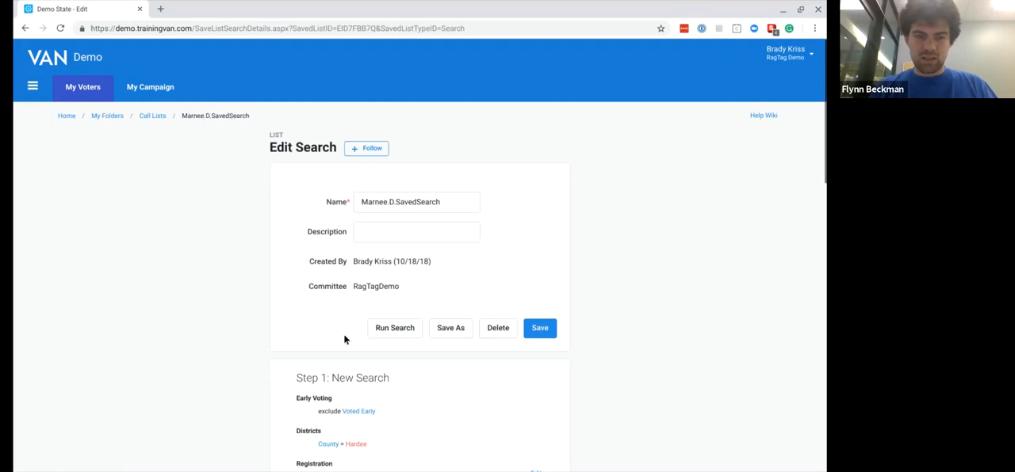
scroll(275, 324, "down", 2)
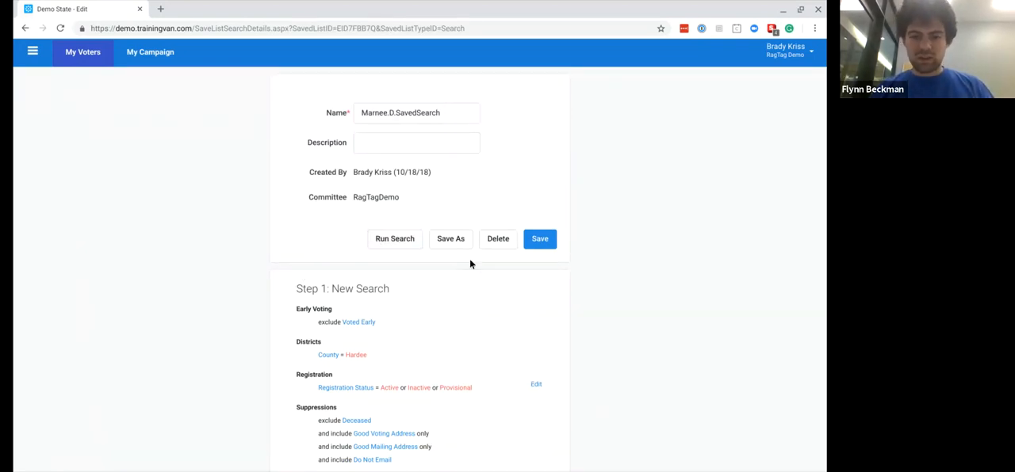
left_click(451, 239)
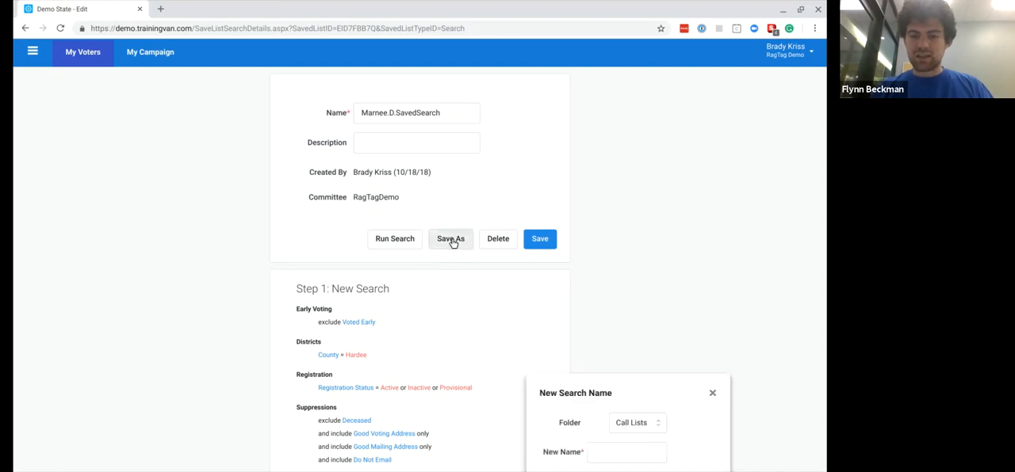
scroll(688, 355, "down", 2)
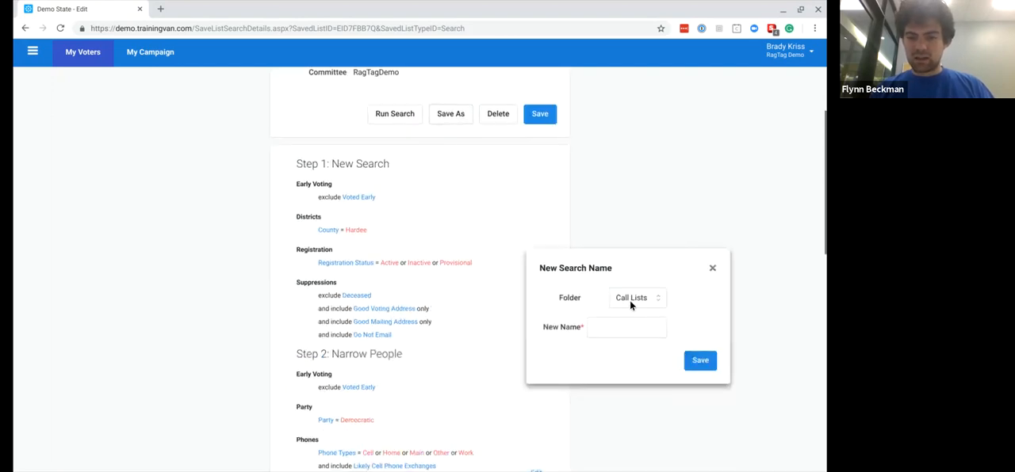
left_click(713, 269)
scroll(474, 172, "up", 2)
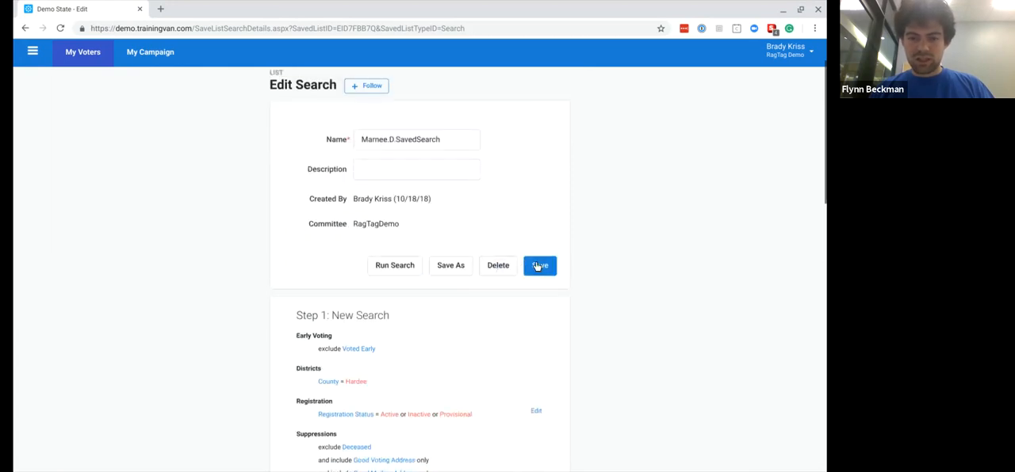
- Look over the saved search's editable steps and run the search, overwriting the current version of My List
scroll(489, 237, "down", 2)
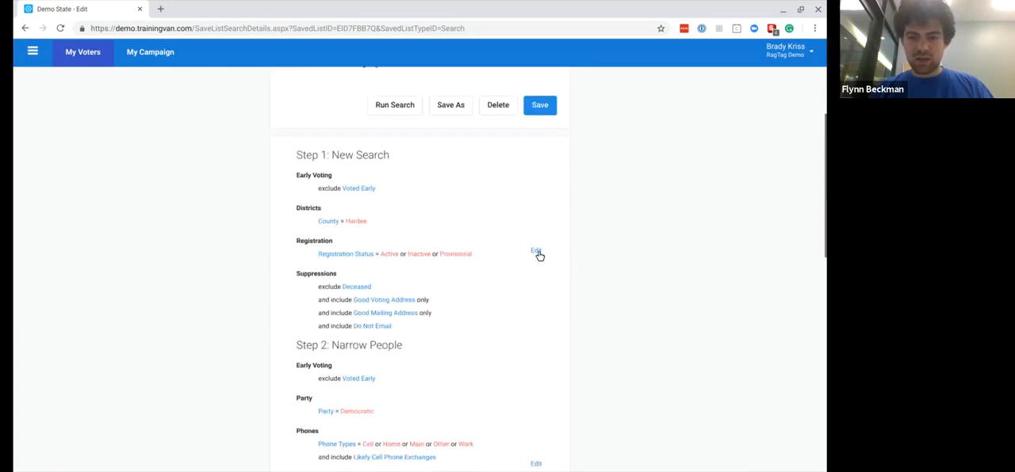
scroll(537, 262, "down", 4)
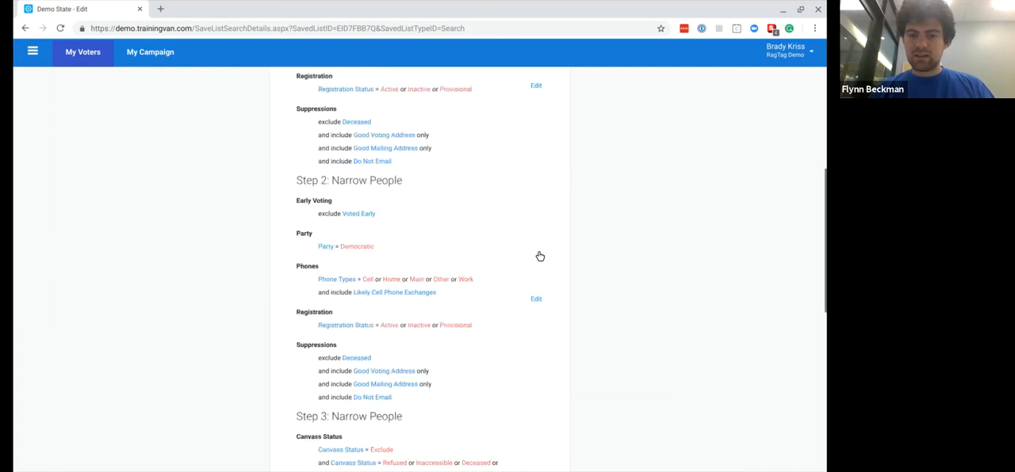
scroll(530, 317, "down", 1)
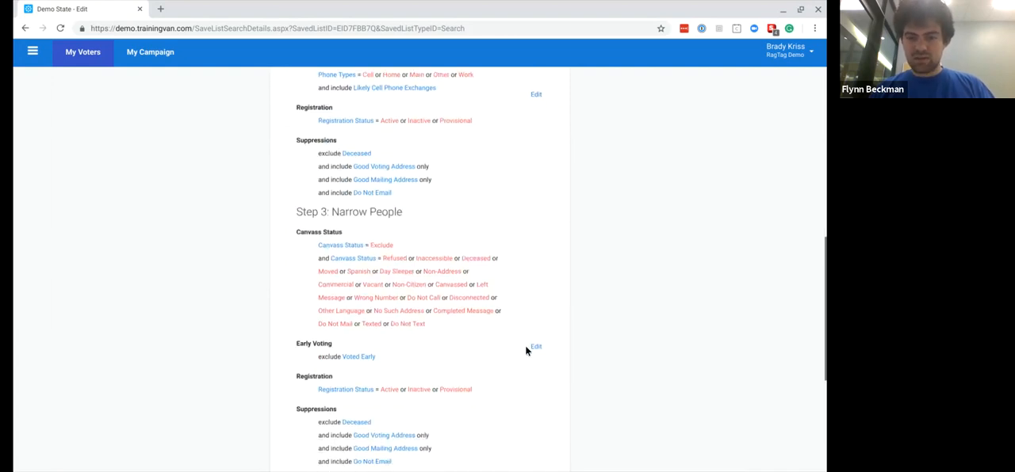
scroll(537, 349, "down", 3)
scroll(536, 349, "up", 10)
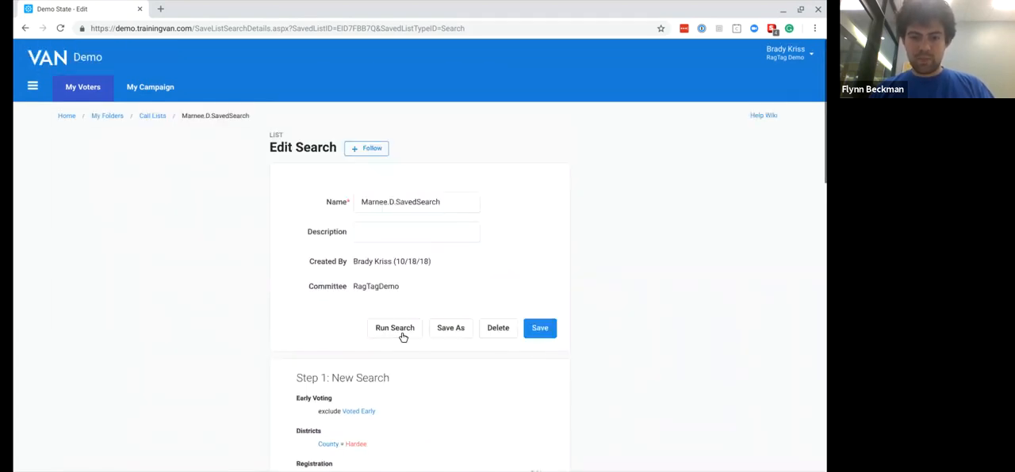
left_click(396, 329)
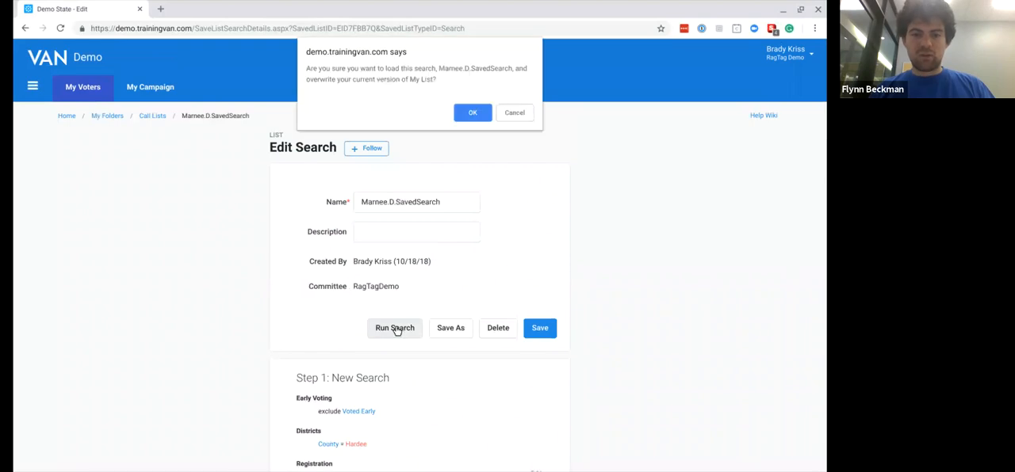
left_click(469, 111)
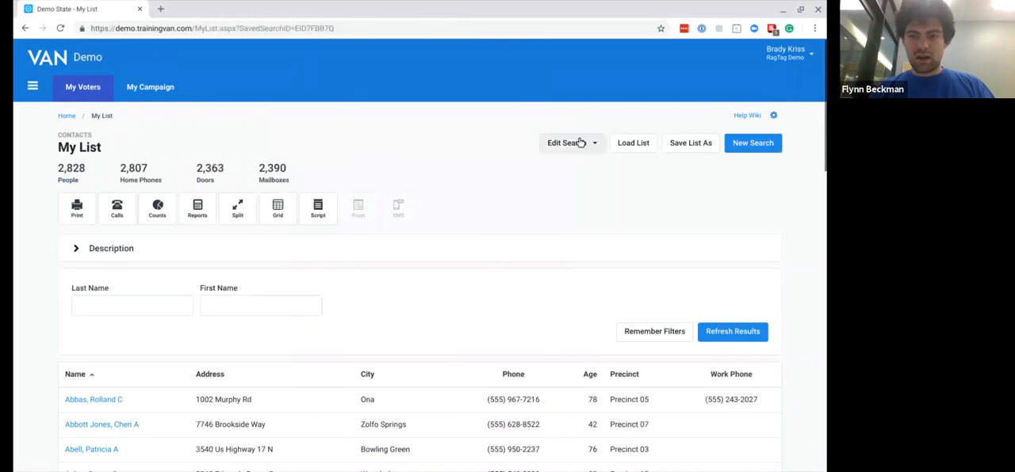
- Open the existing search behind My List for editing and look through its steps
left_click(578, 144)
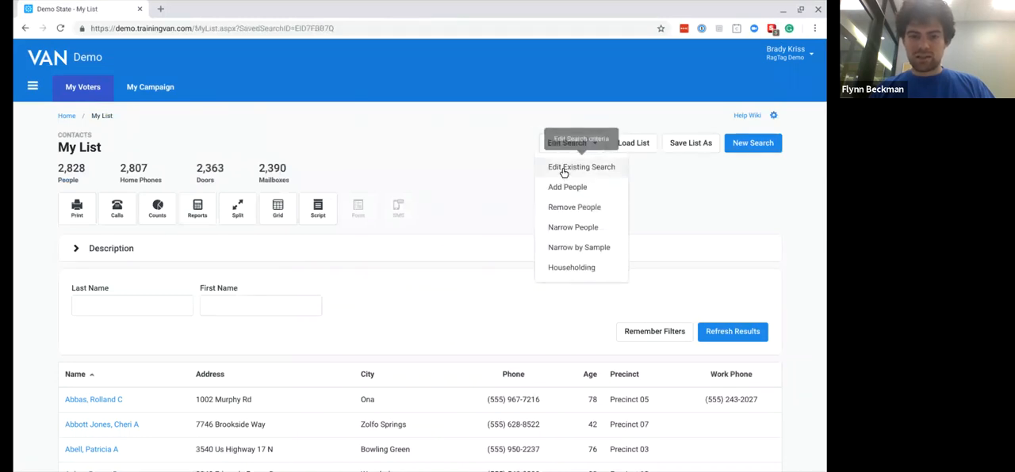
left_click(563, 170)
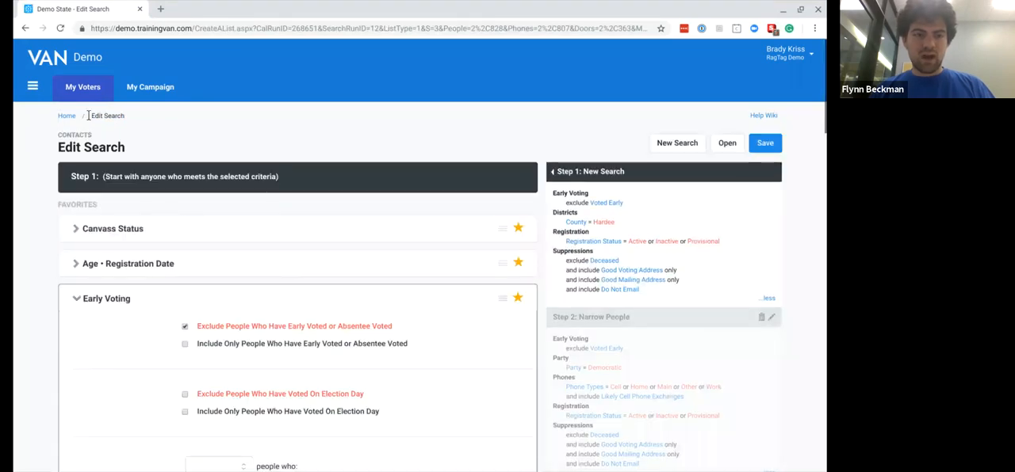
scroll(610, 274, "down", 3)
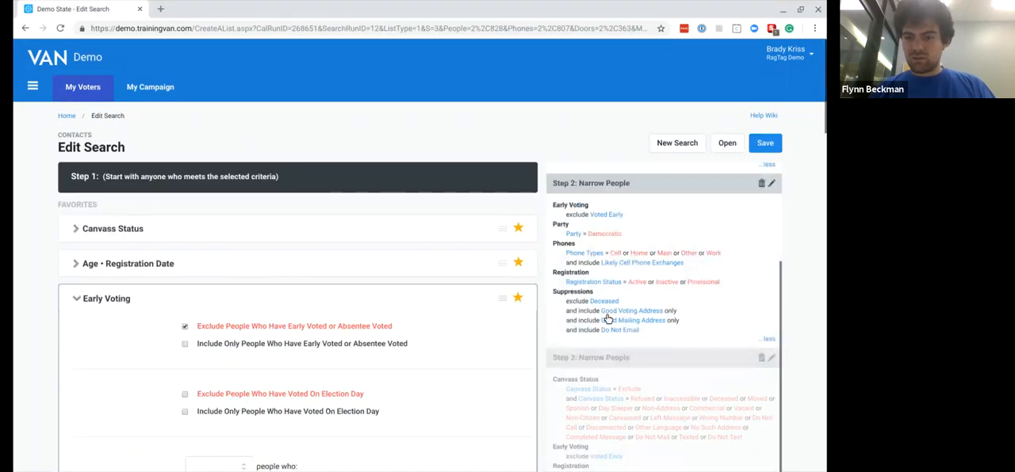
- Save the search by replacing the existing saved search in the Call Lists folder, without a description
left_click(765, 142)
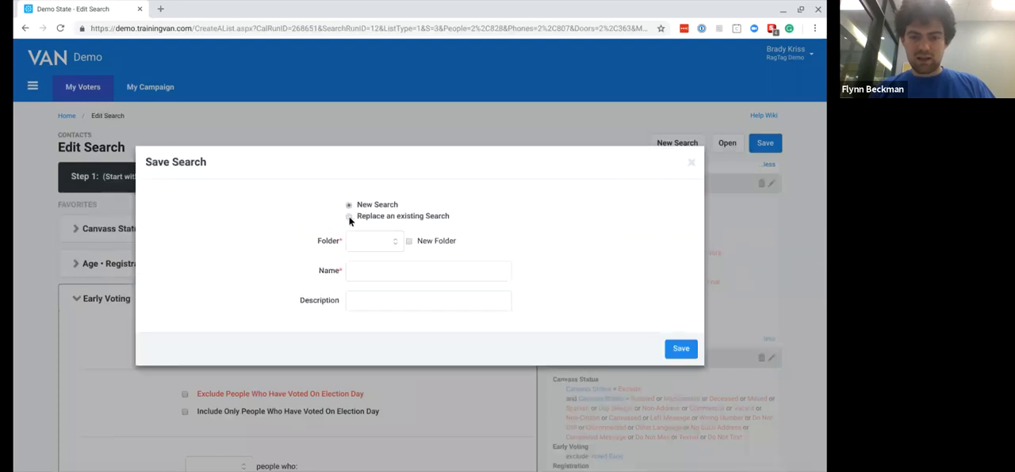
left_click(349, 217)
left_click(357, 258)
left_click(359, 295)
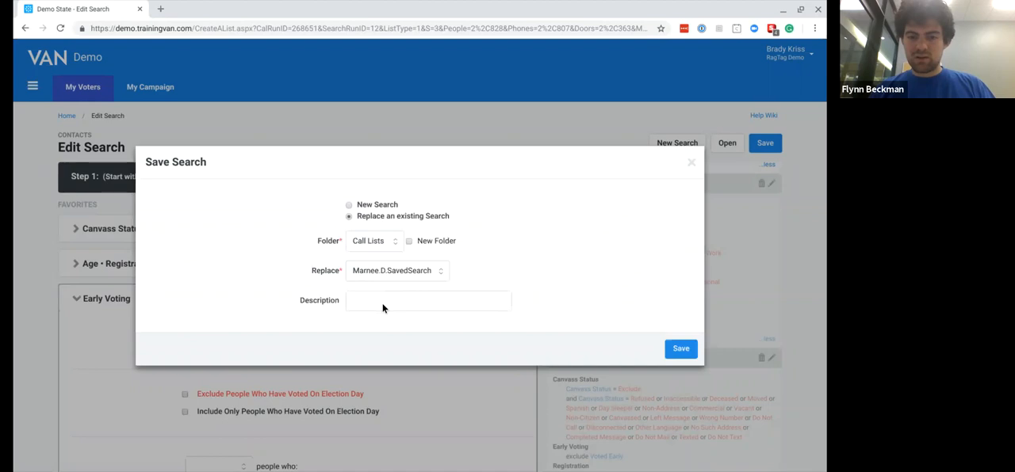
left_click(681, 350)
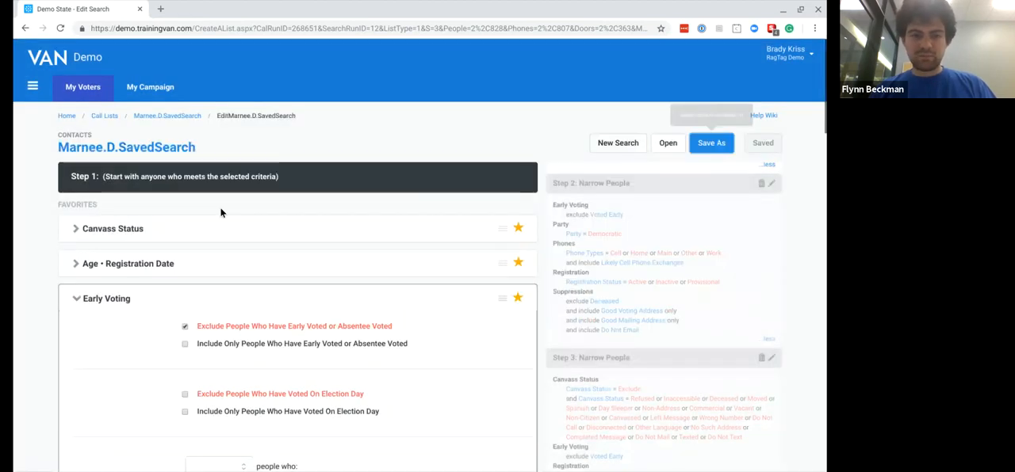
- Return to My List through the main menu and examine its people, home phones, doors and mailboxes counts
left_click(74, 117)
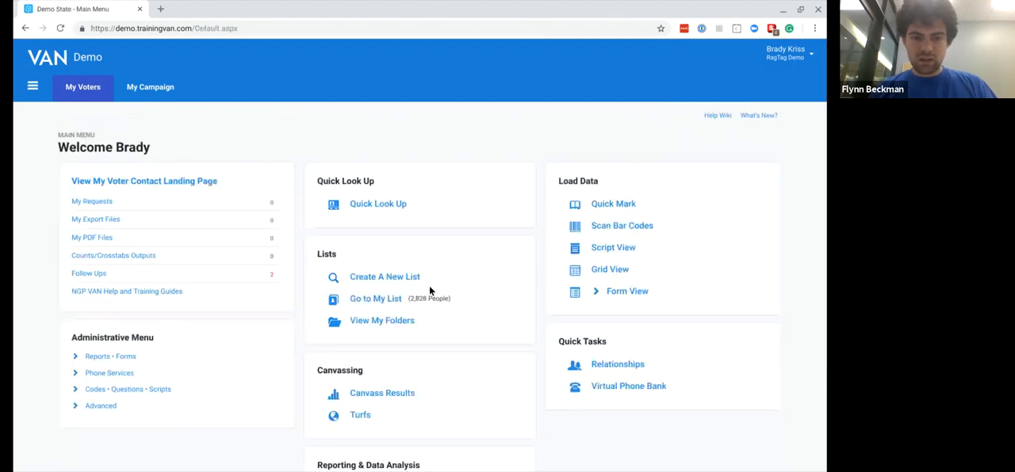
left_click(366, 303)
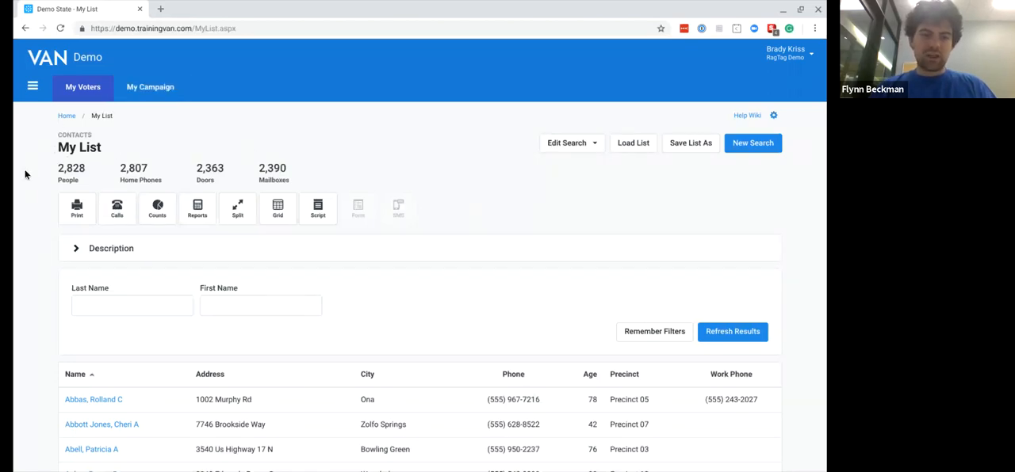
left_click(63, 200)
left_click(25, 27)
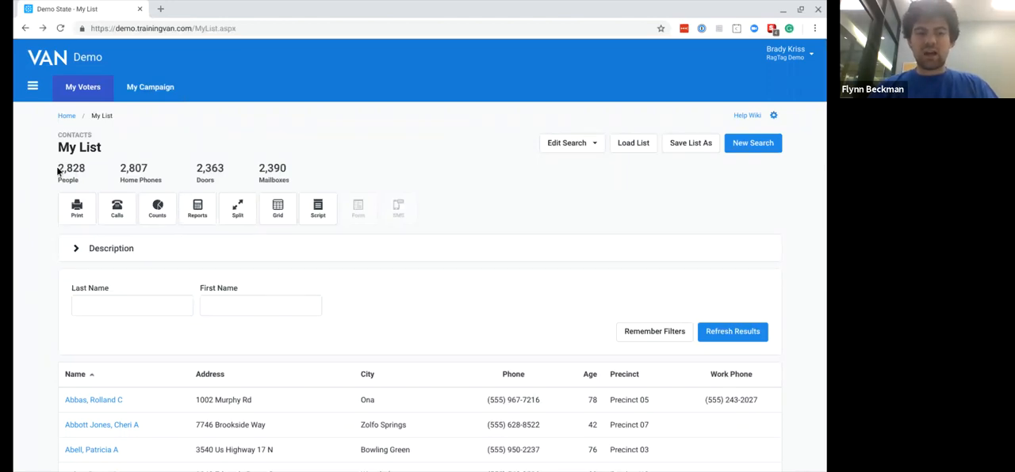
left_click_drag(57, 171, 292, 181)
left_click(105, 164)
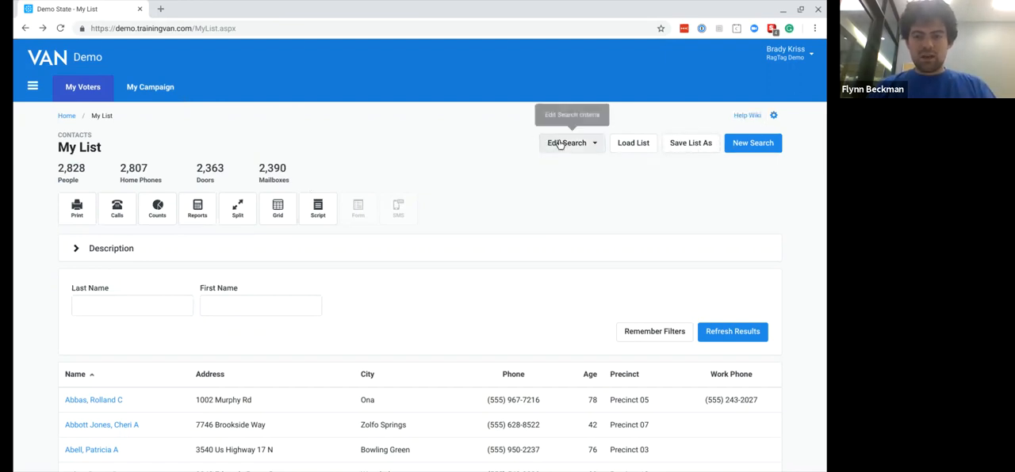
- Start a new search and limit Phones to the types Cell, Home, Main, Other and Work, leaving out Fax
left_click(752, 144)
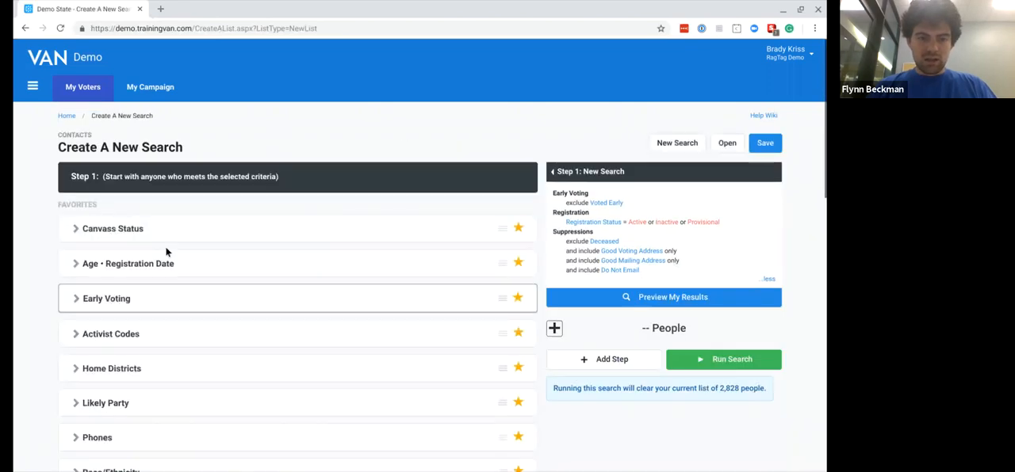
scroll(58, 254, "down", 2)
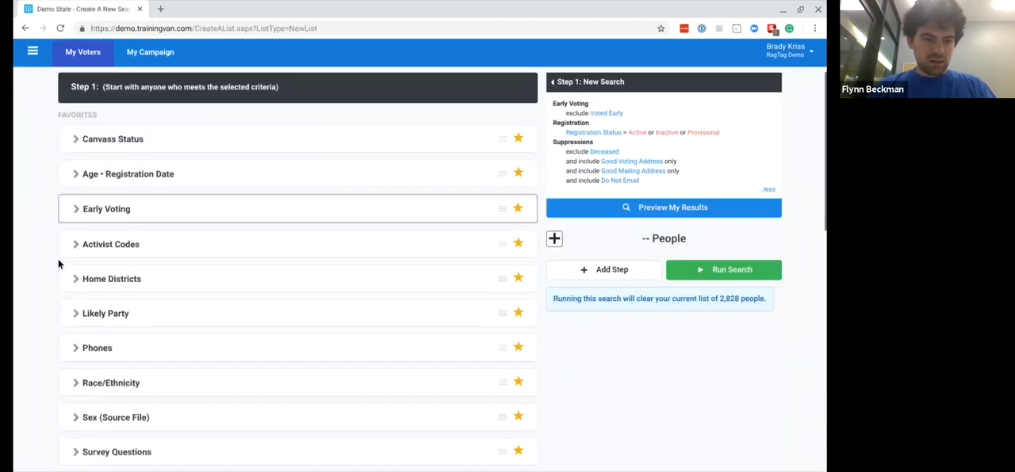
scroll(58, 264, "down", 1)
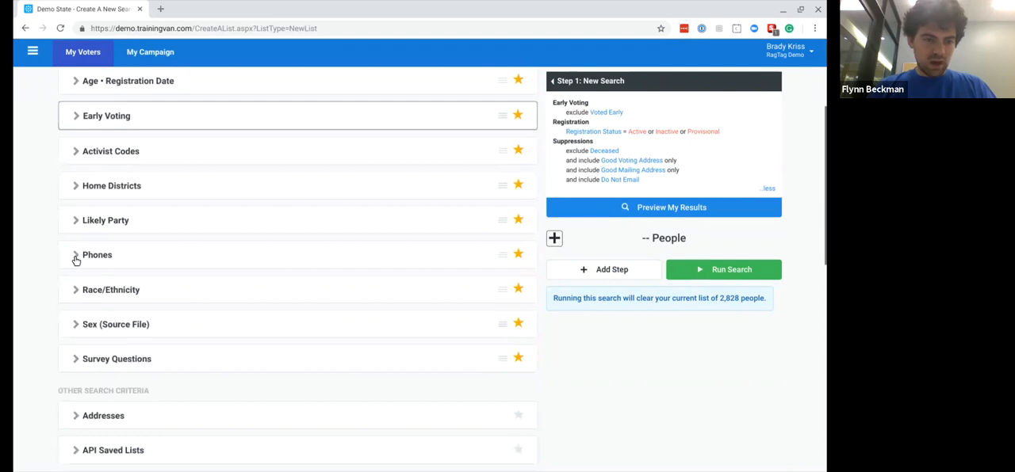
left_click(76, 255)
left_click(213, 282)
left_click(157, 320)
left_click(206, 308)
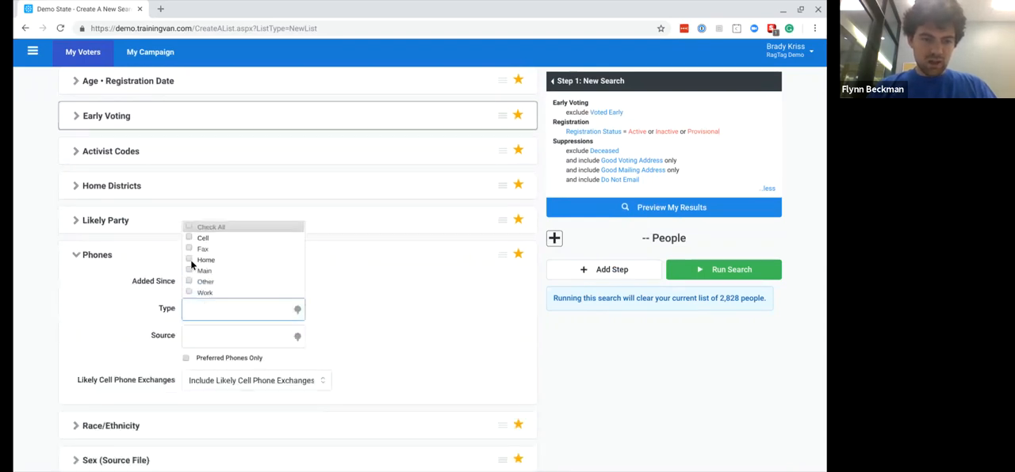
left_click(188, 227)
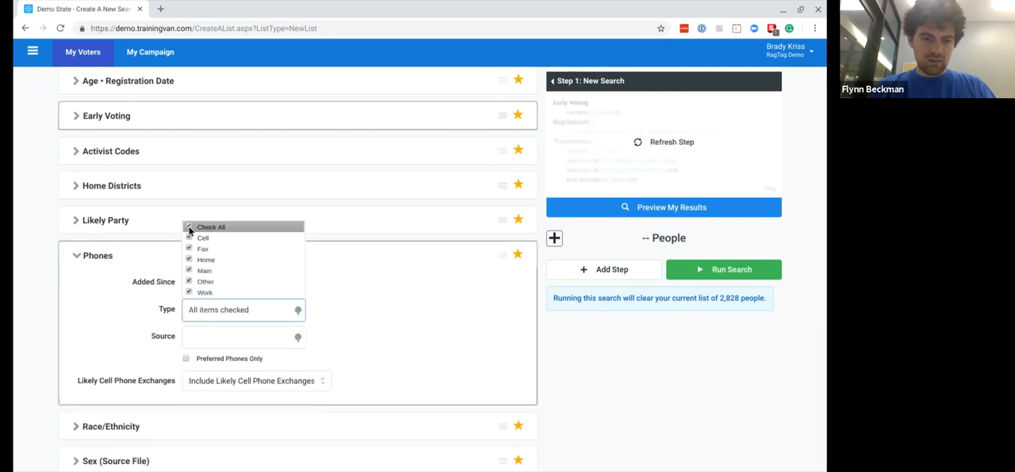
left_click(189, 249)
left_click(60, 318)
- Limit the search to the Democratic, Green and Independent parties and preview the list size
scroll(59, 317, "down", 5)
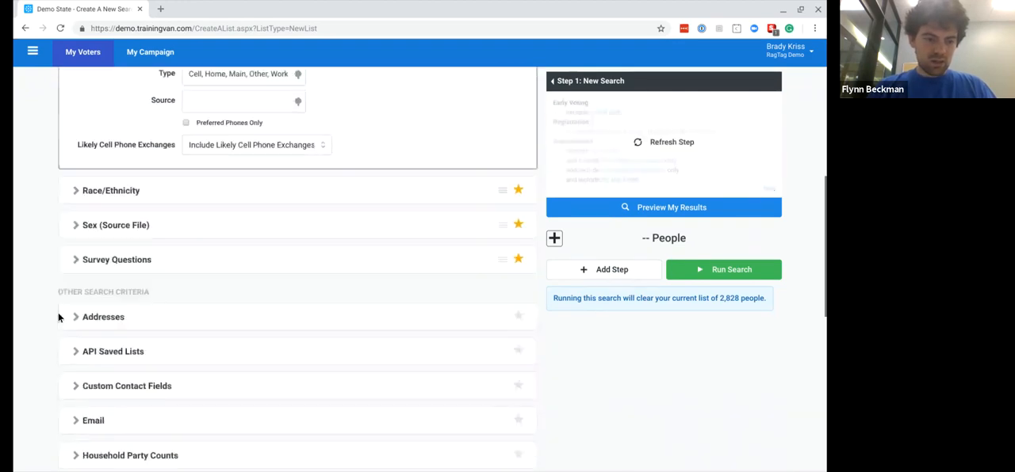
scroll(108, 250, "down", 3)
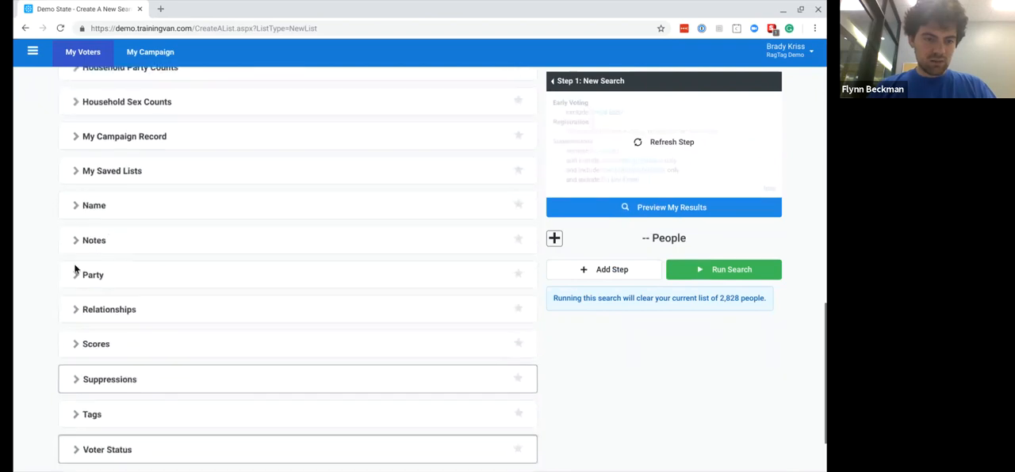
left_click(132, 292)
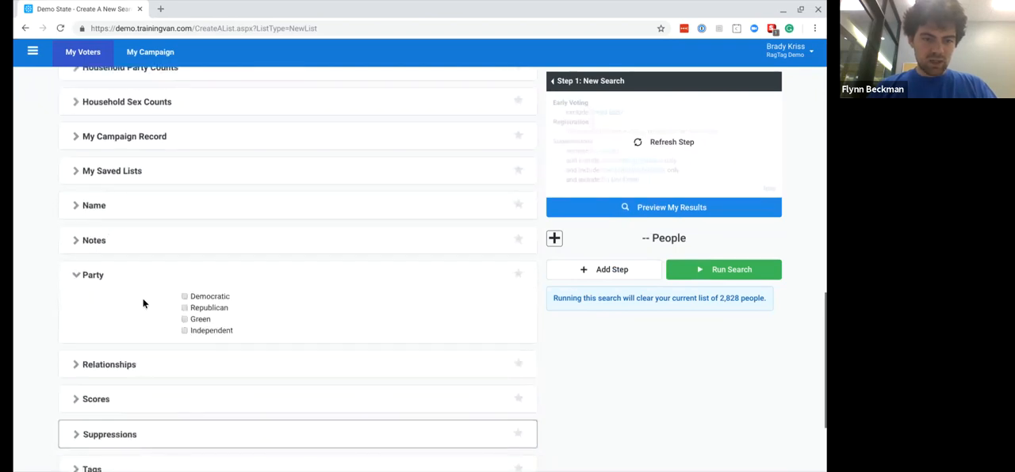
left_click(183, 297)
left_click(184, 319)
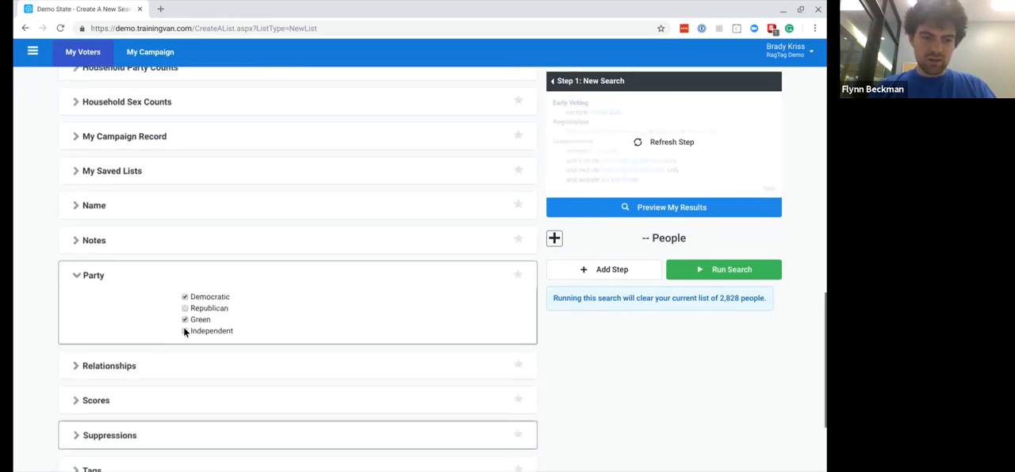
left_click(183, 330)
left_click(621, 210)
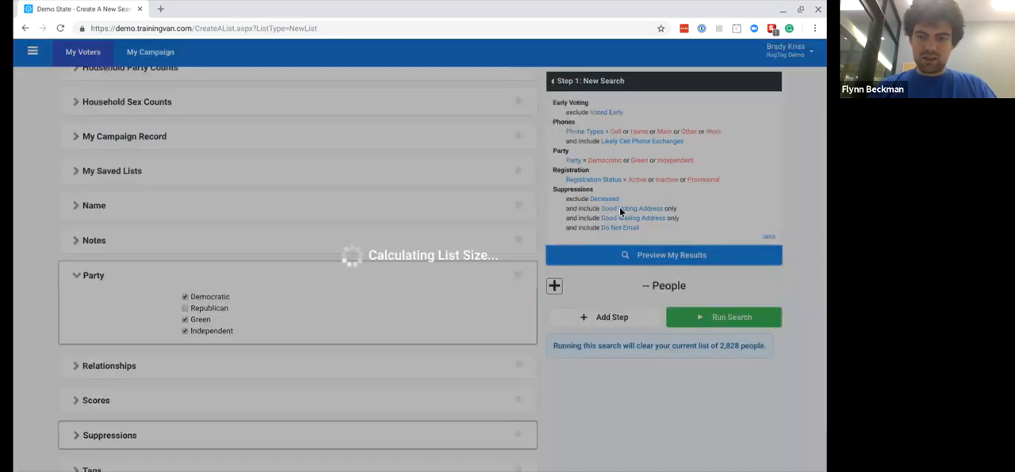
- Set the Voting History criterion to include anyone who did At Least 3 of the listed elections
scroll(103, 321, "down", 2)
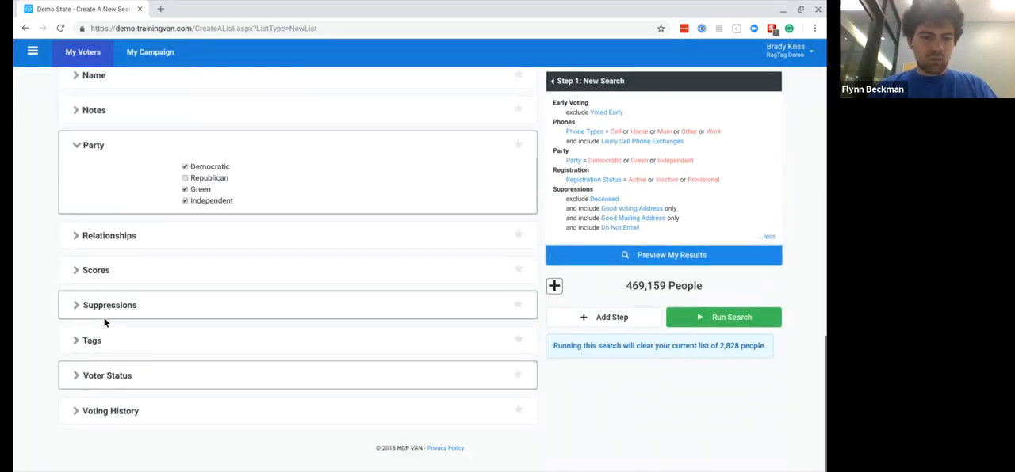
left_click(74, 412)
scroll(74, 413, "down", 3)
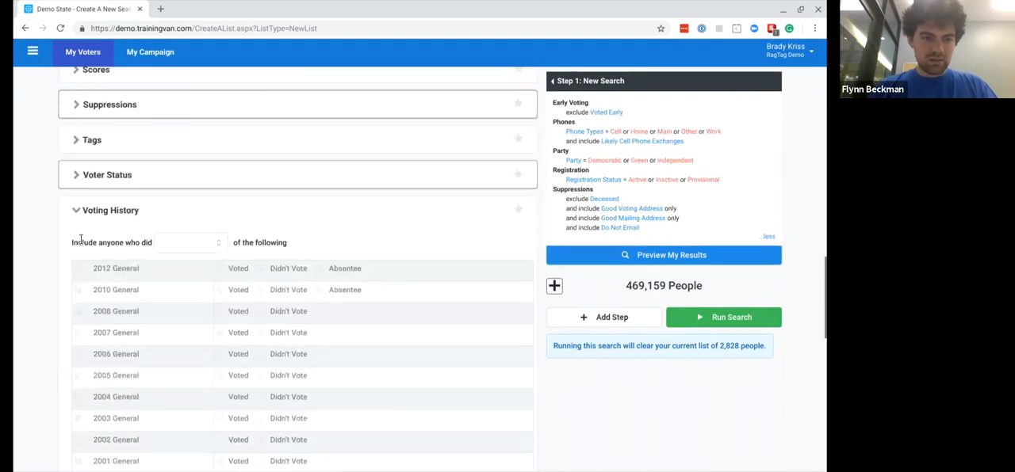
left_click(190, 252)
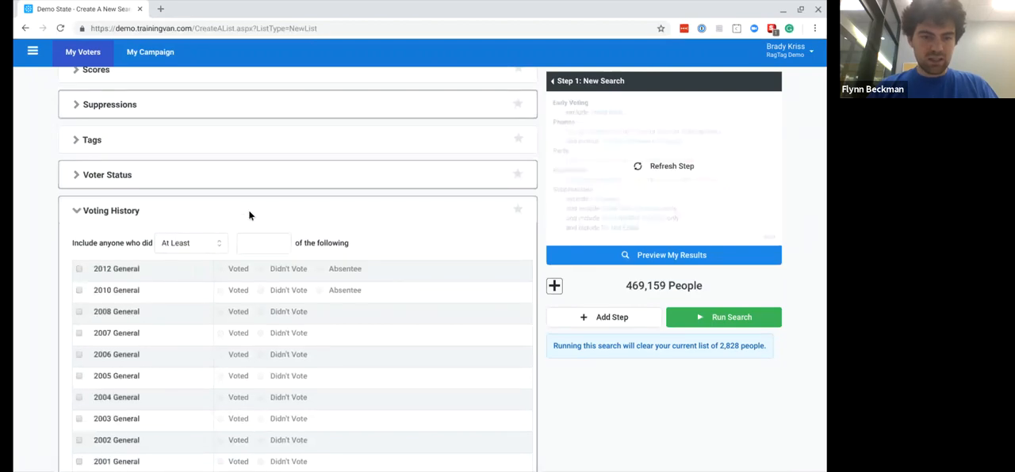
left_click(256, 249)
type("3")
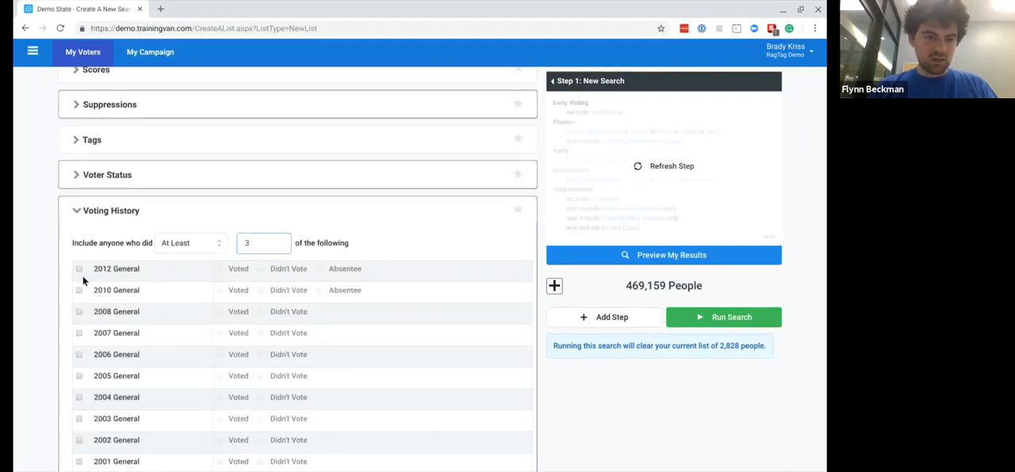
- Mark the 2012, 2010, 2008, 2007 and 2006 General elections as Voted in the voting history
left_click(165, 272)
left_click(79, 268)
left_click(78, 290)
left_click(79, 311)
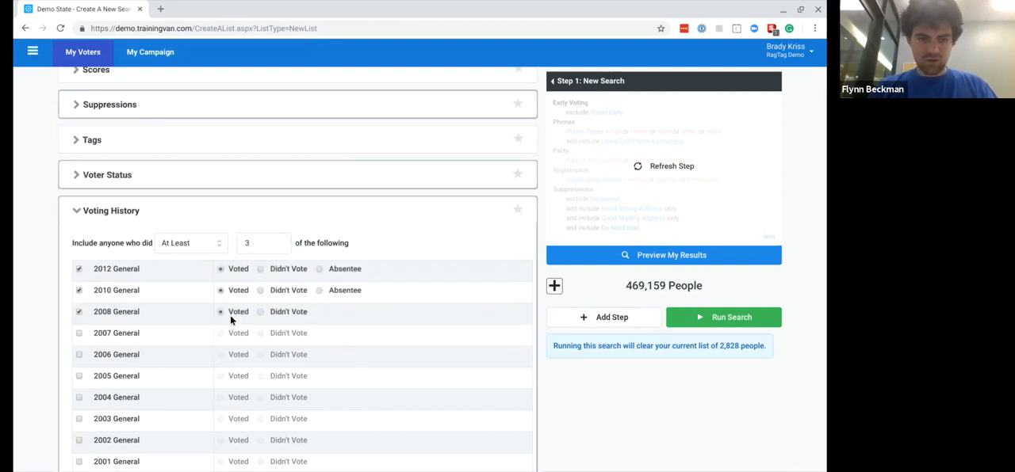
left_click(78, 334)
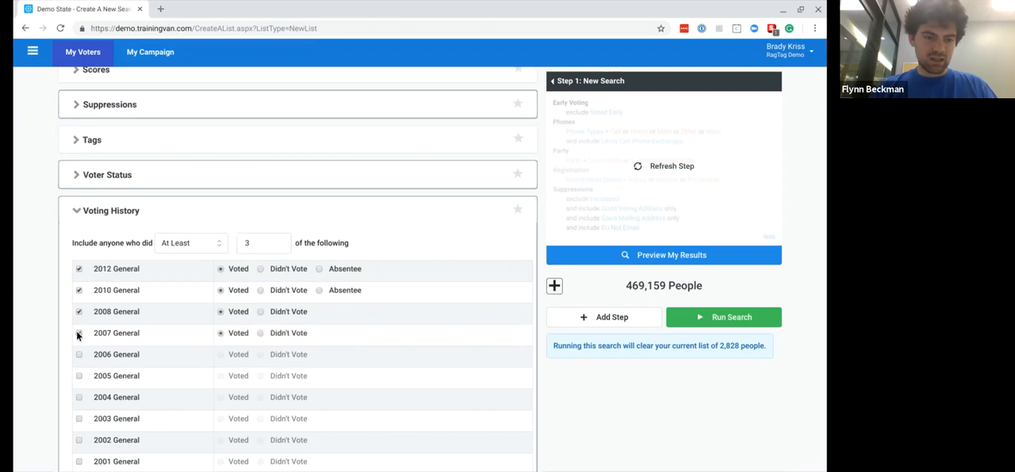
left_click(78, 355)
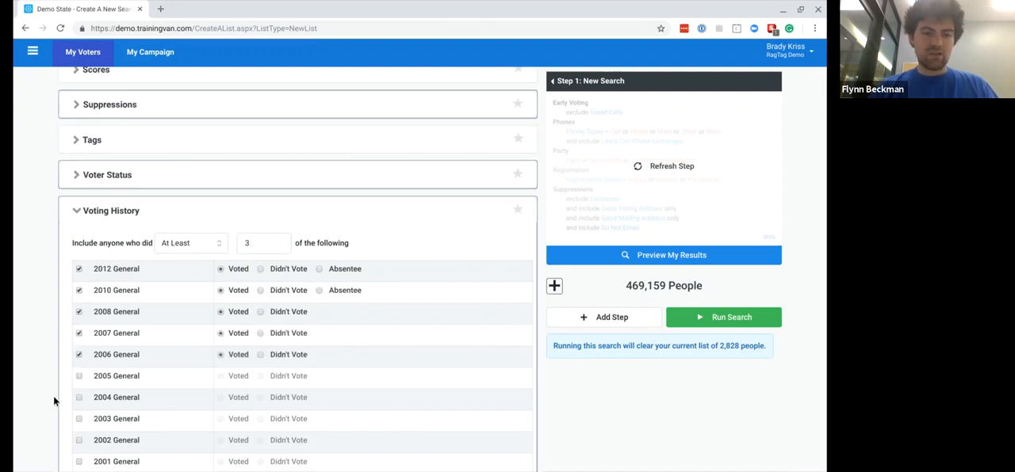
- Refresh the step summary, preview the list size and run the search
left_click(678, 184)
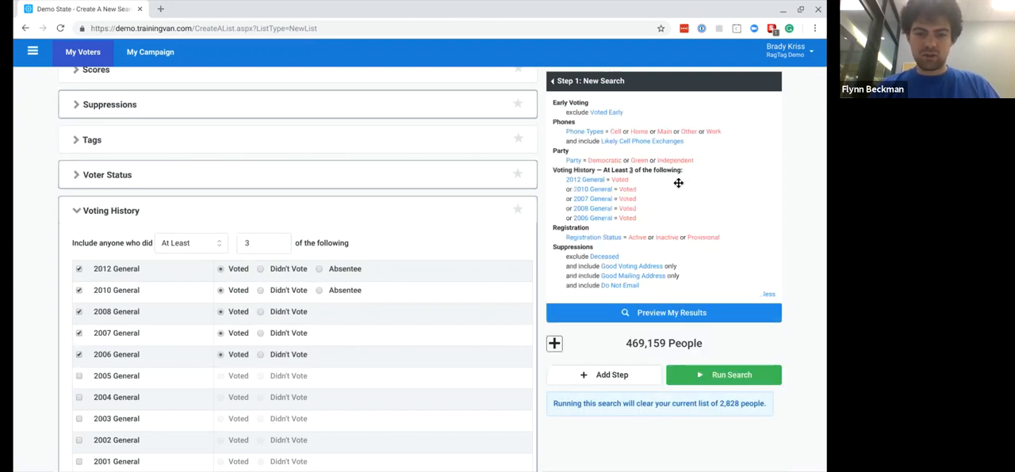
left_click(639, 314)
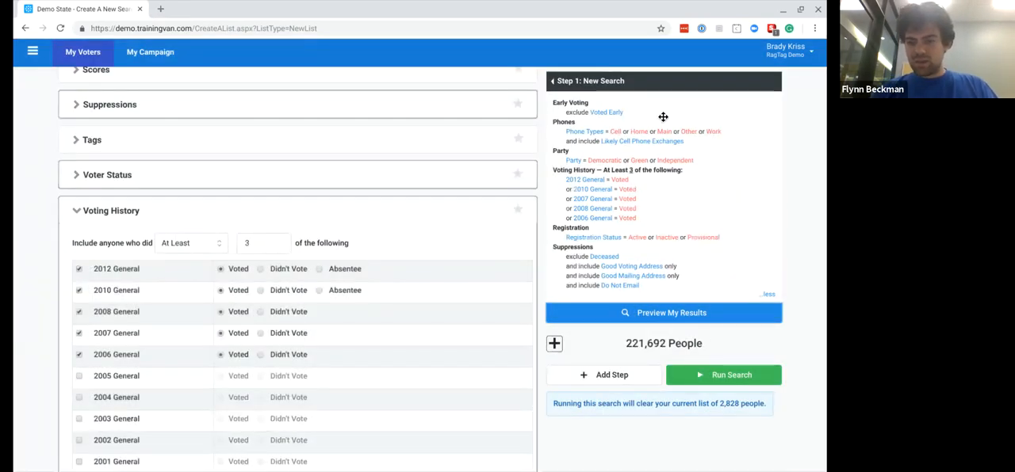
left_click(704, 372)
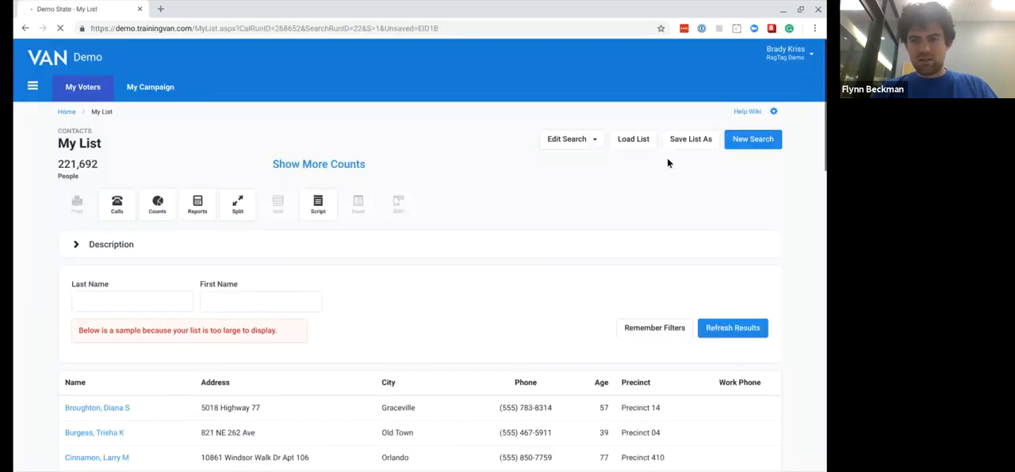
- Save My List as a new fixed Saved List named Call Universe in a new folder called Universes
left_click(675, 149)
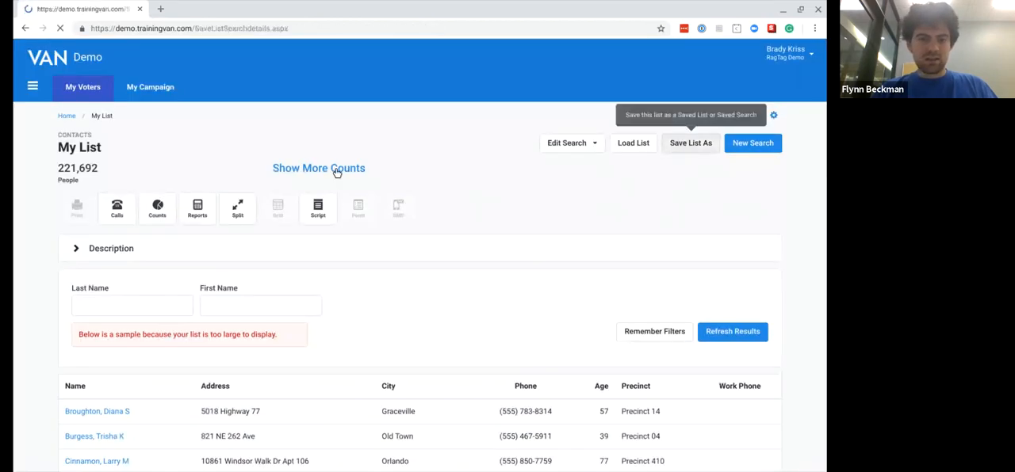
left_click(355, 192)
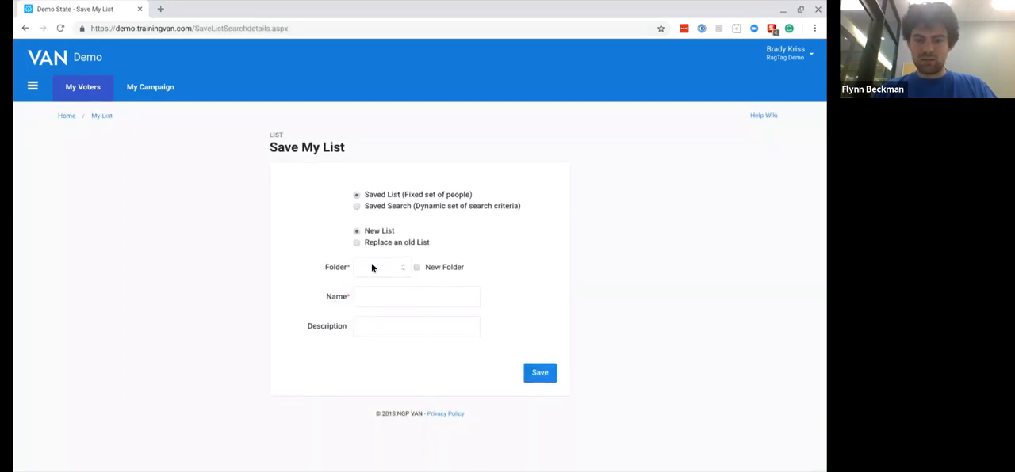
left_click(416, 267)
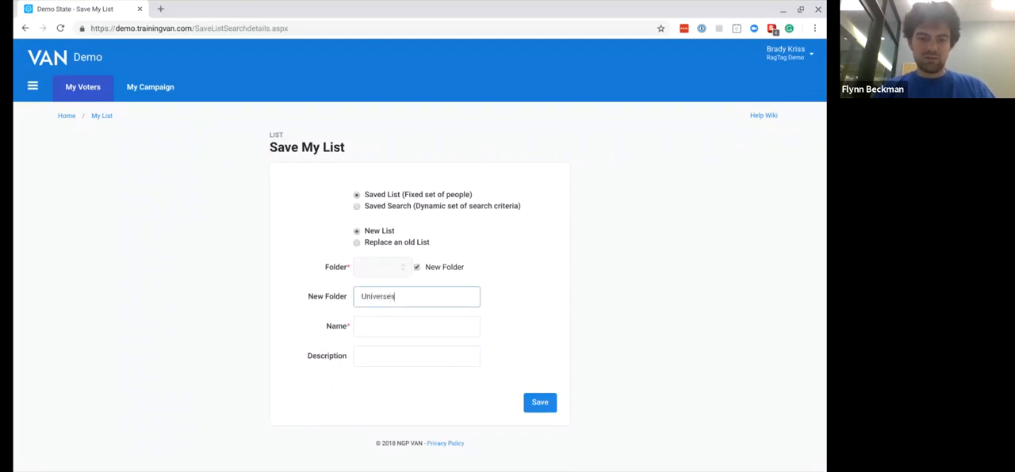
key("Tab")
type("Call Universe")
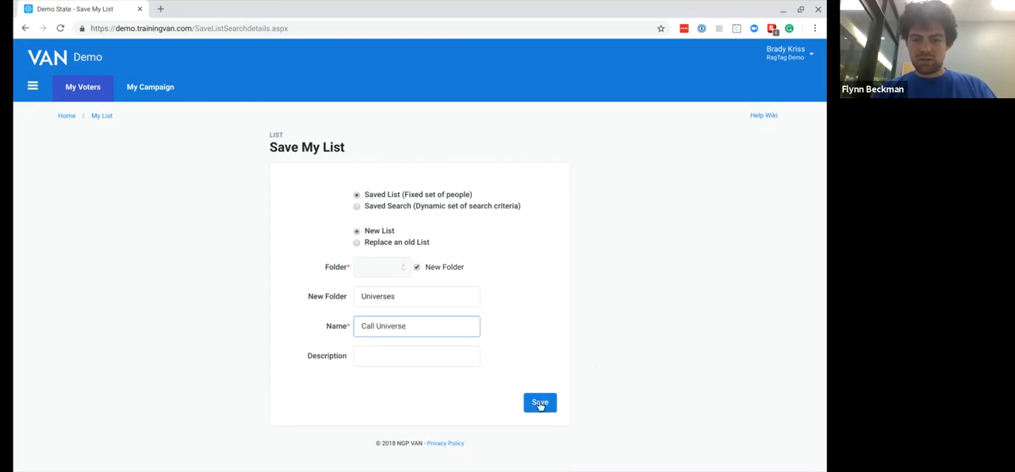
left_click(540, 403)
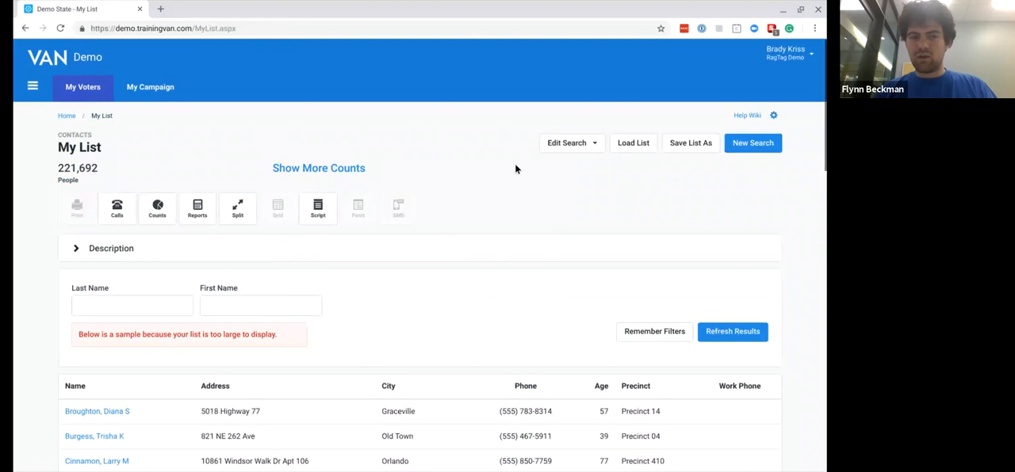
- Open a Narrow People step for My List, look through its Activist Codes and Home Districts criteria, and leave for the My Voters home page
left_click(582, 149)
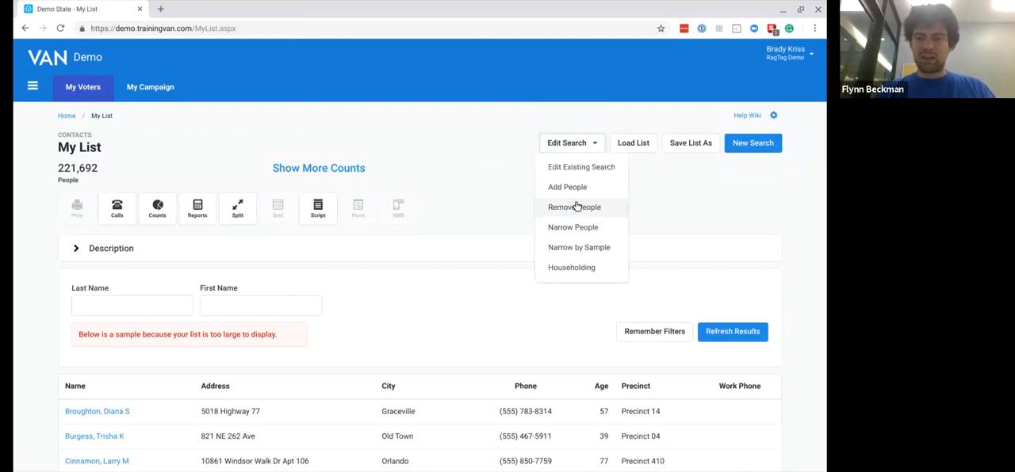
left_click(568, 225)
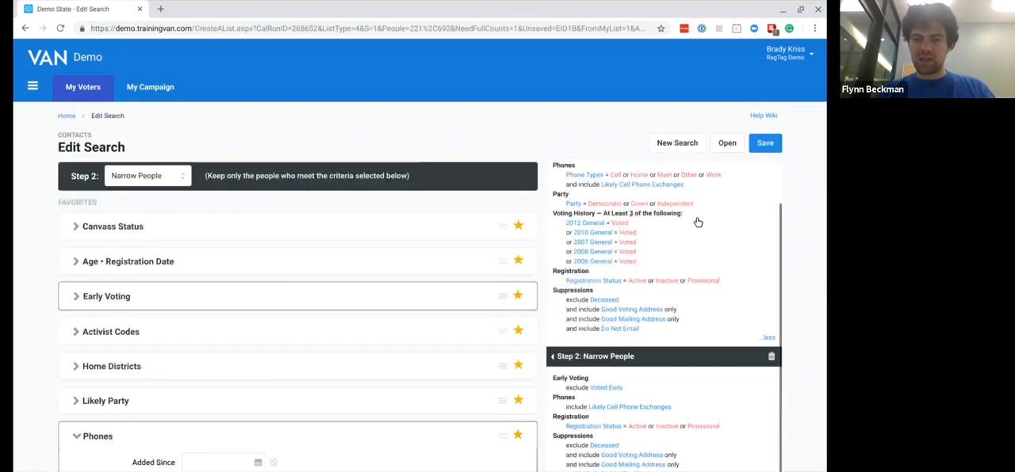
scroll(688, 219, "up", 1)
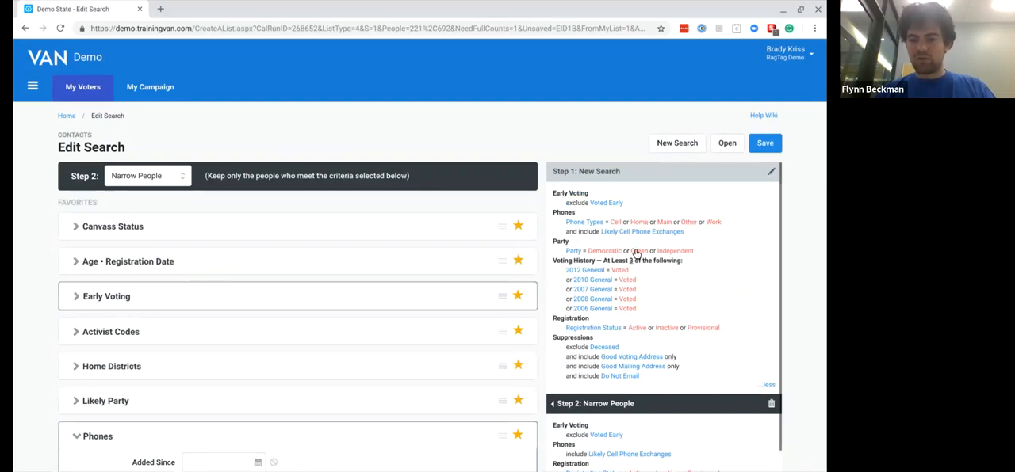
scroll(624, 317, "down", 1)
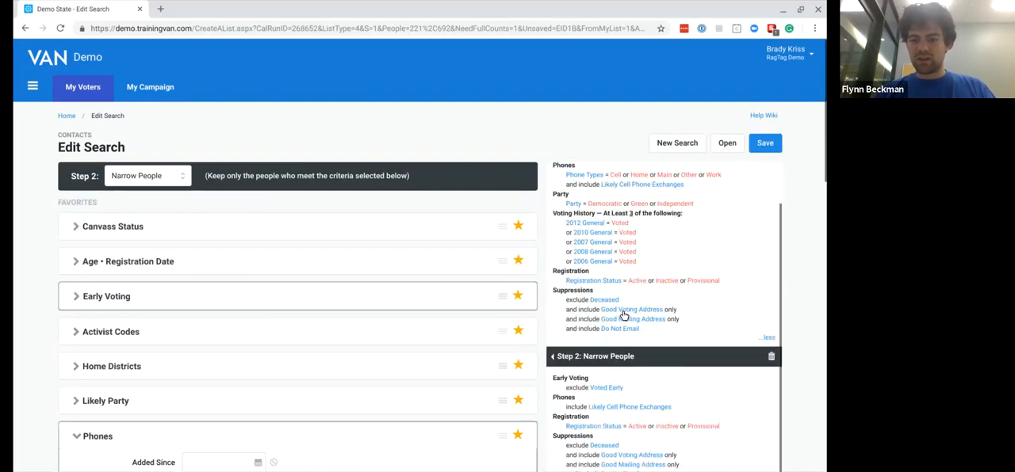
scroll(245, 290, "down", 2)
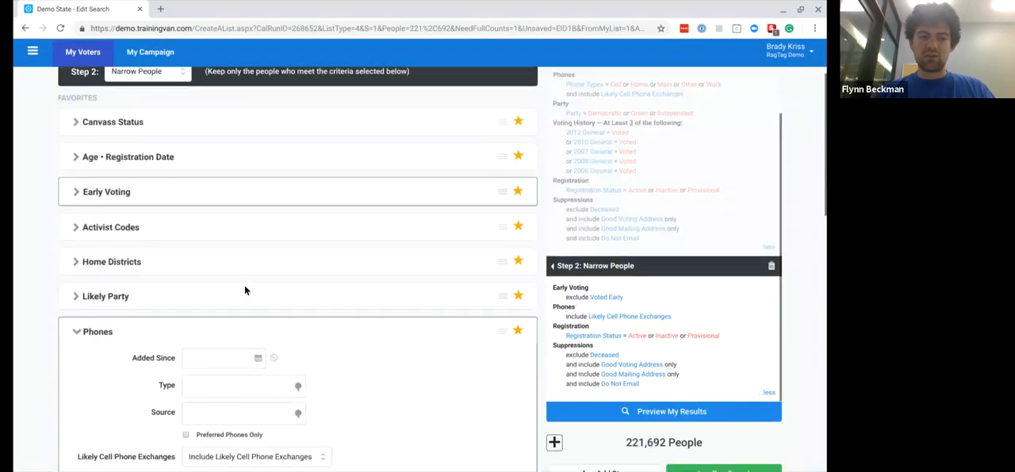
left_click(76, 229)
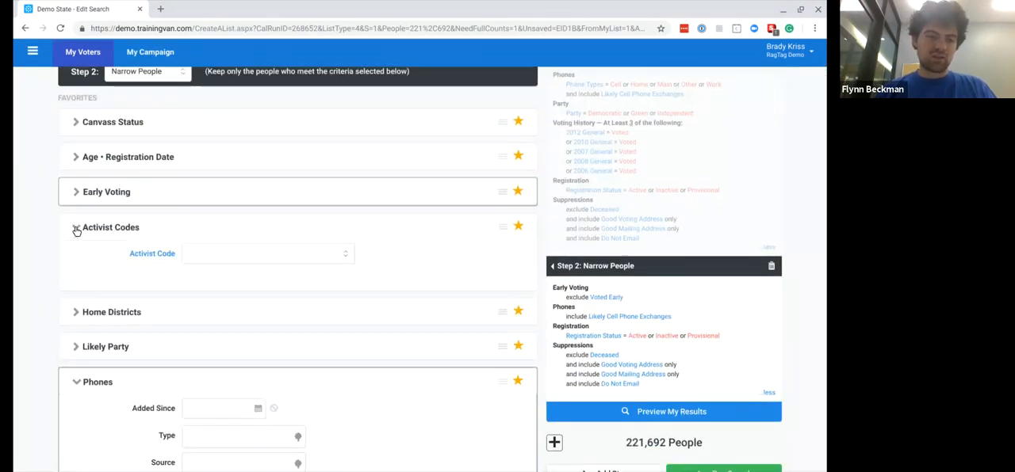
left_click(76, 229)
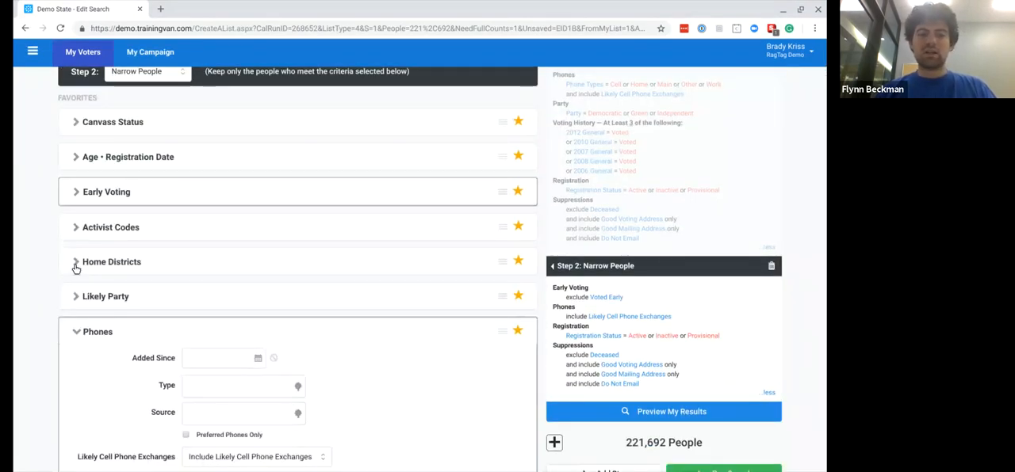
left_click(295, 259)
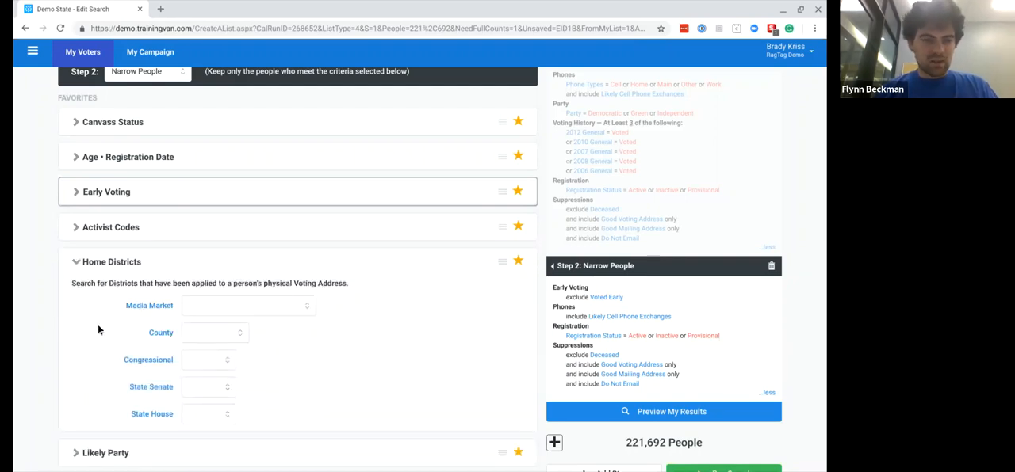
scroll(69, 306, "up", 2)
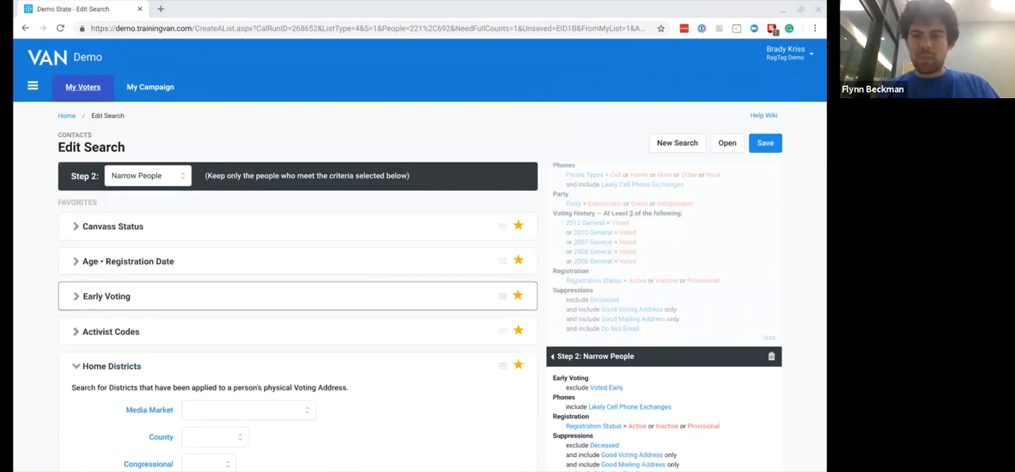
left_click(82, 86)
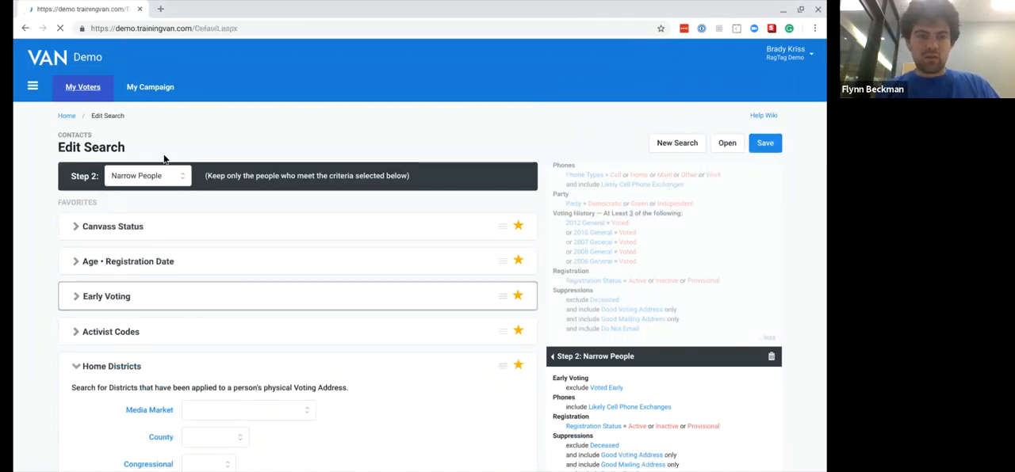
- Open My List and start another Narrow People step on its search
left_click(368, 301)
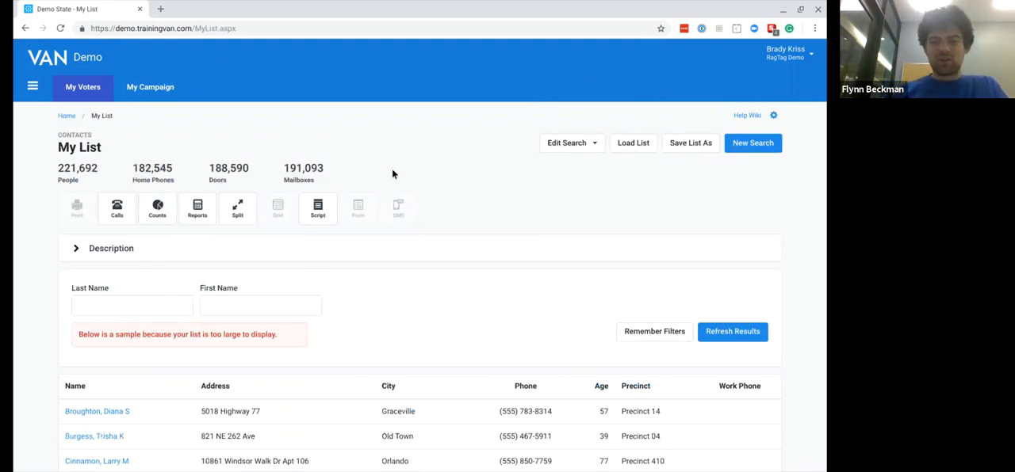
left_click(564, 144)
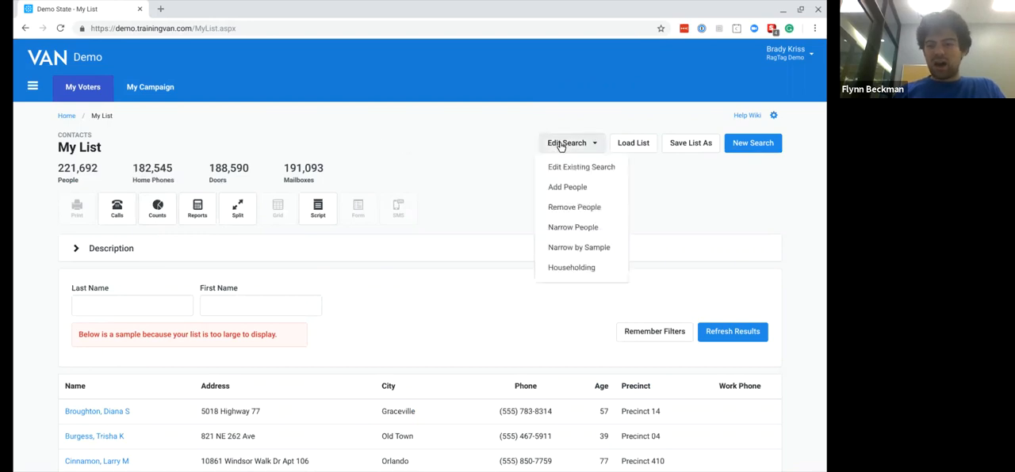
left_click(565, 229)
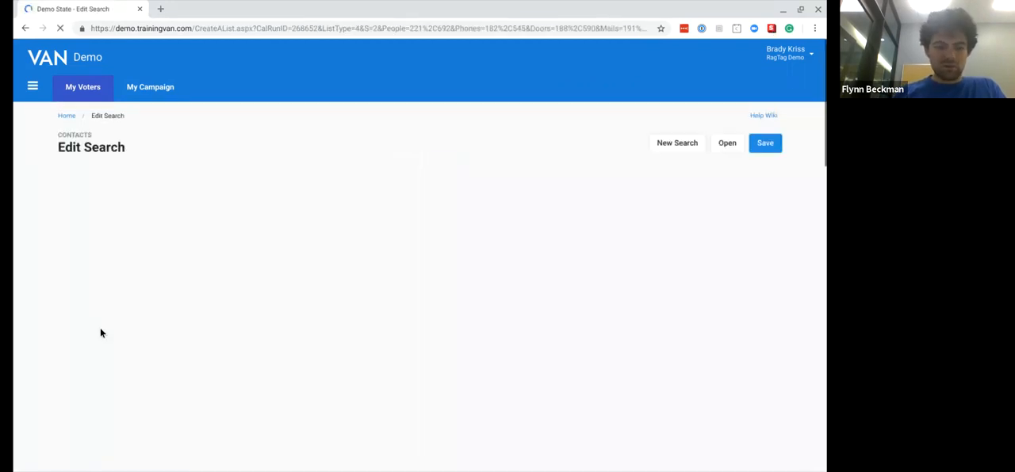
- Look through the criteria sections available for the Narrow People step, including Scores
scroll(100, 333, "down", 10)
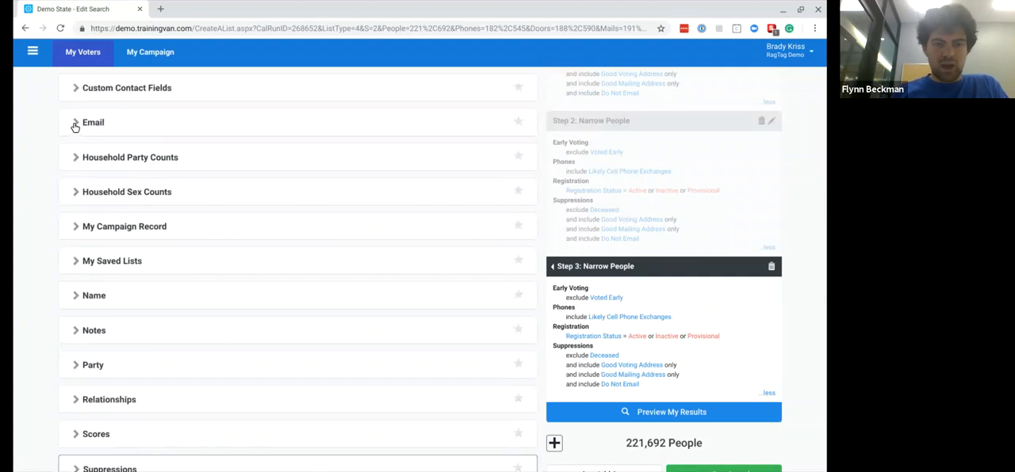
left_click(75, 124)
scroll(72, 279, "down", 3)
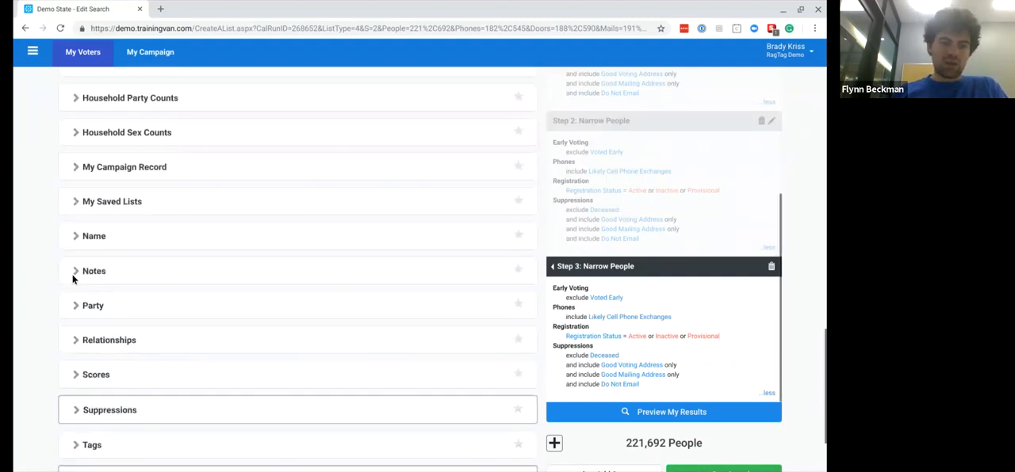
scroll(75, 339, "down", 1)
left_click(77, 323)
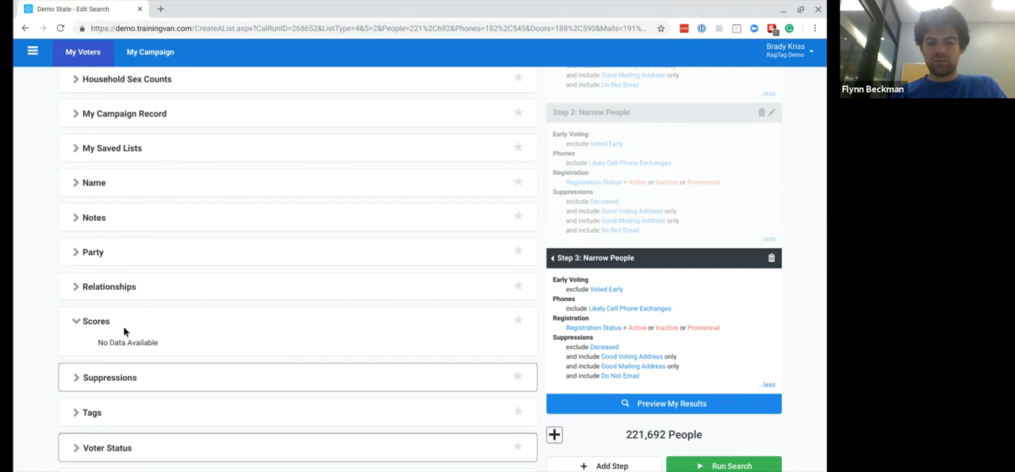
scroll(130, 342, "down", 2)
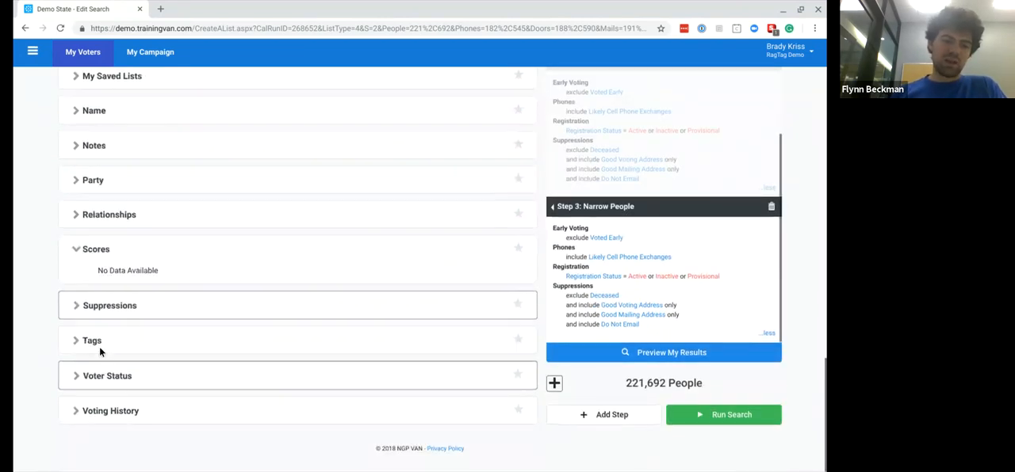
scroll(82, 361, "up", 5)
scroll(82, 361, "up", 10)
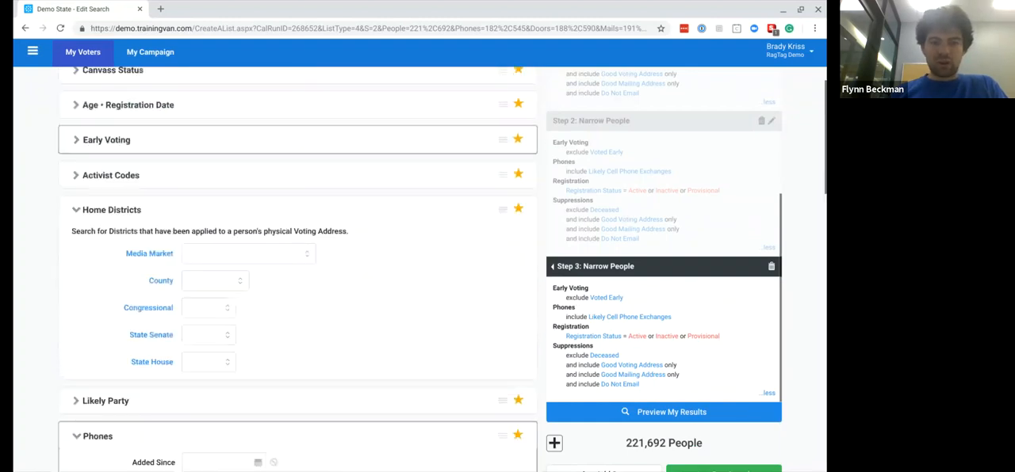
scroll(220, 261, "up", 3)
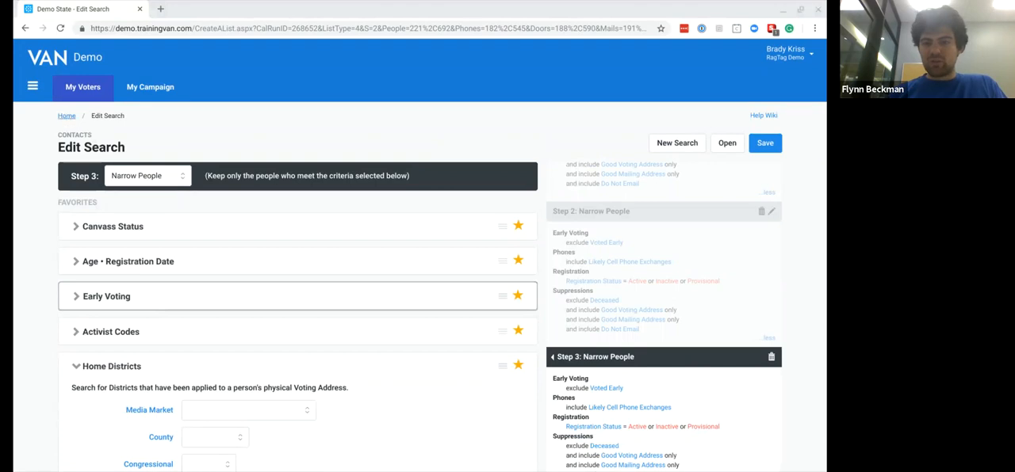
- Run the narrowed search and open Quick Counts and Crosstabs for the resulting My List
scroll(695, 265, "down", 6)
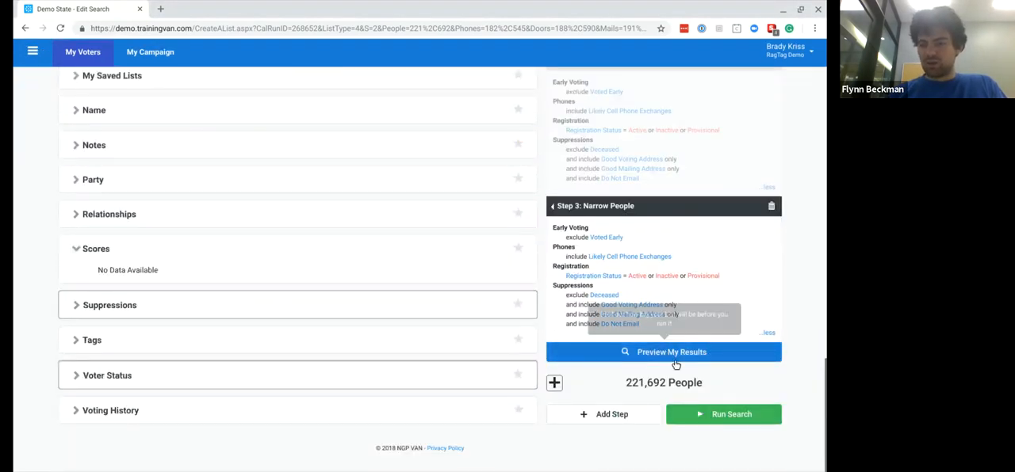
left_click(717, 409)
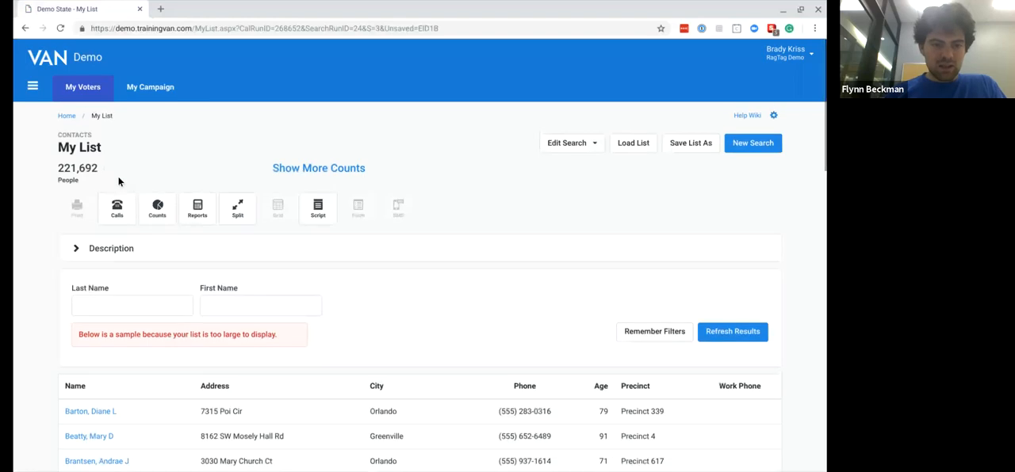
left_click(151, 206)
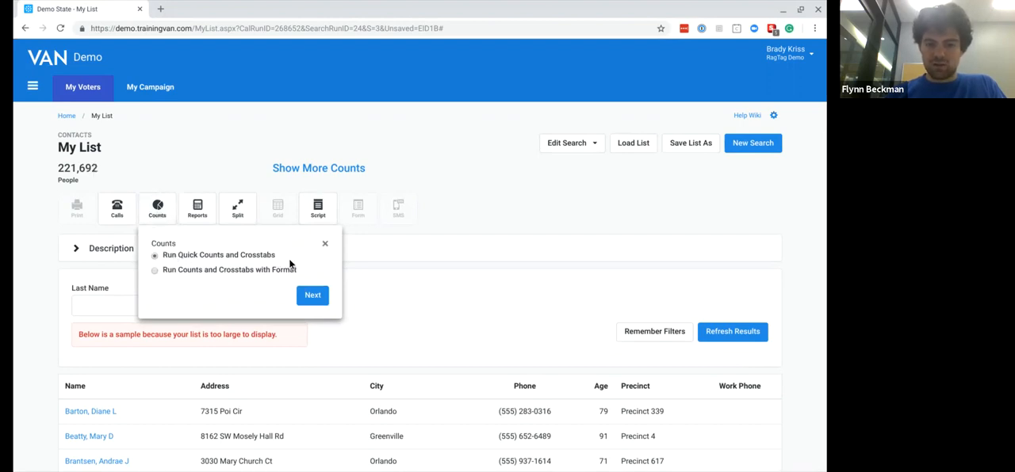
left_click(303, 296)
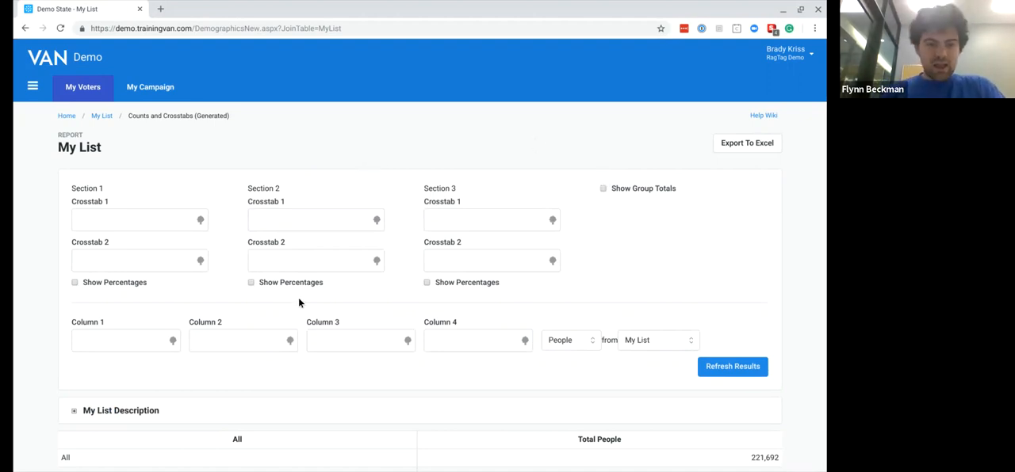
- Examine the crosstab and column field selectors of the counts report without choosing a field
scroll(299, 302, "down", 2)
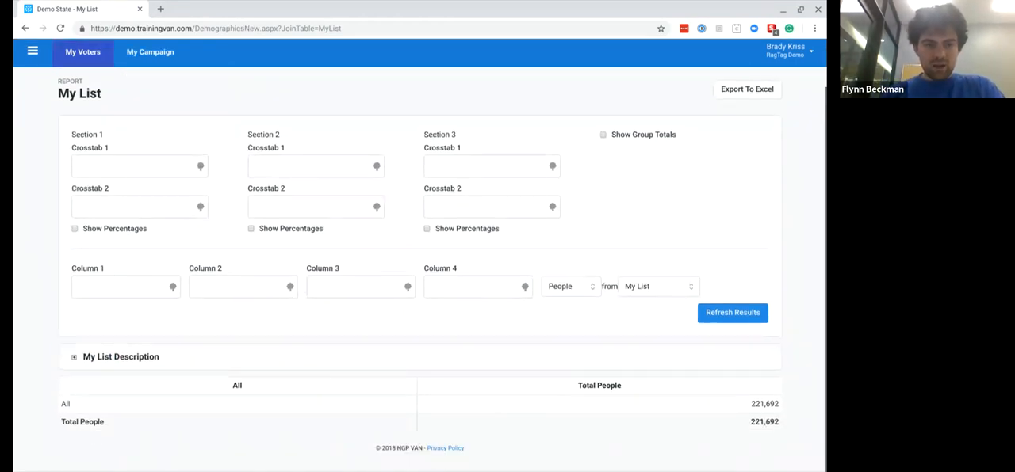
left_click(109, 170)
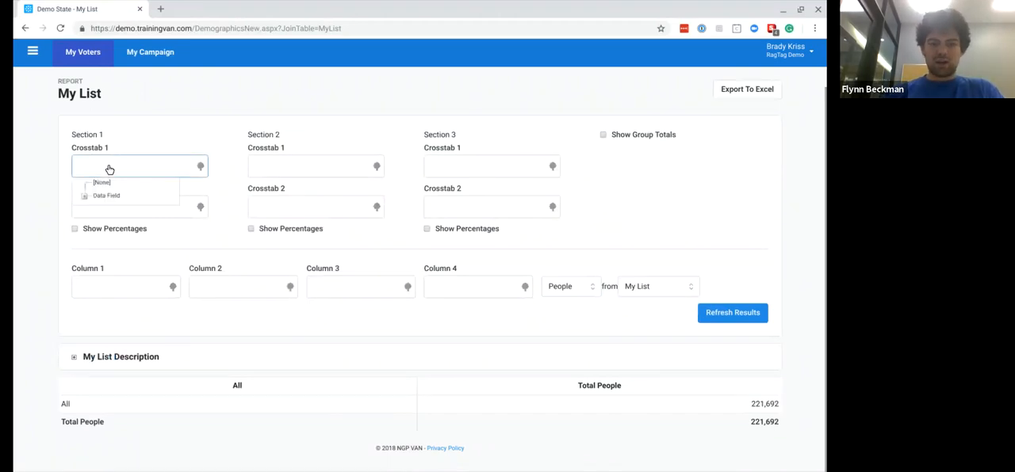
left_click(295, 171)
left_click(193, 165)
left_click(227, 114)
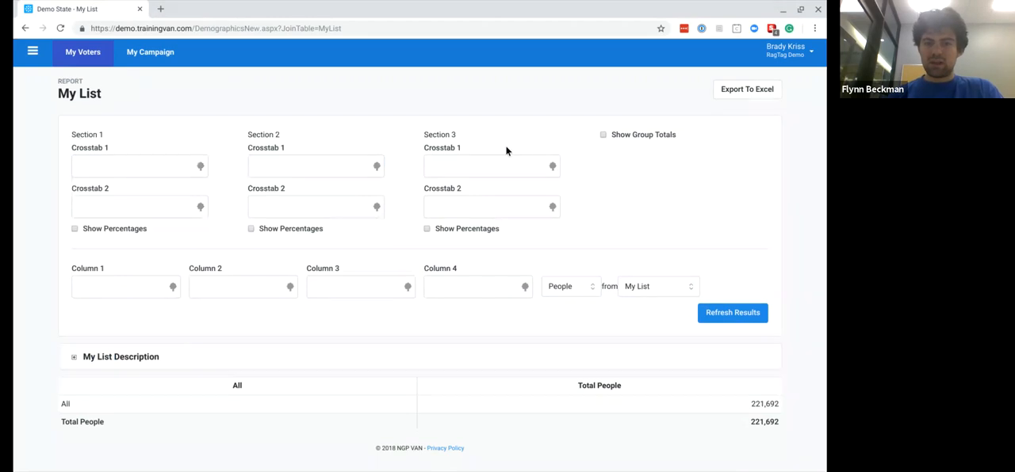
left_click(84, 216)
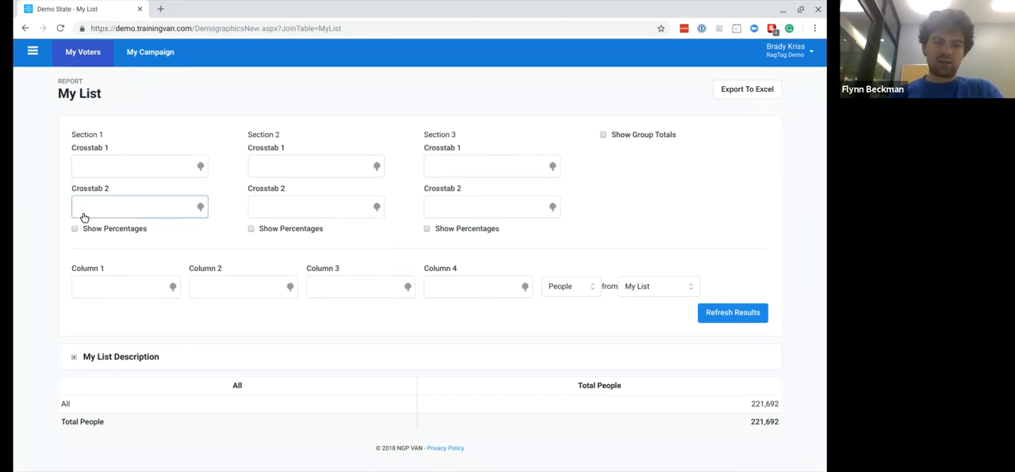
left_click(215, 217)
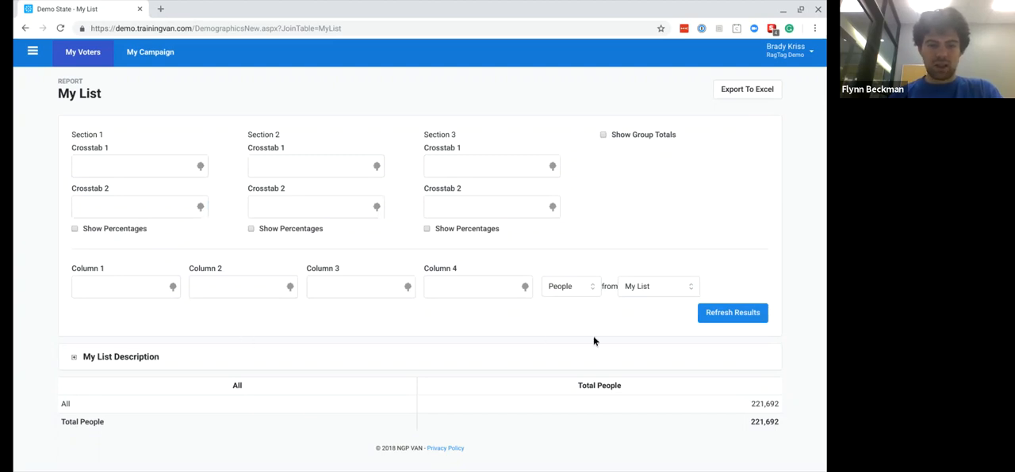
left_click(123, 296)
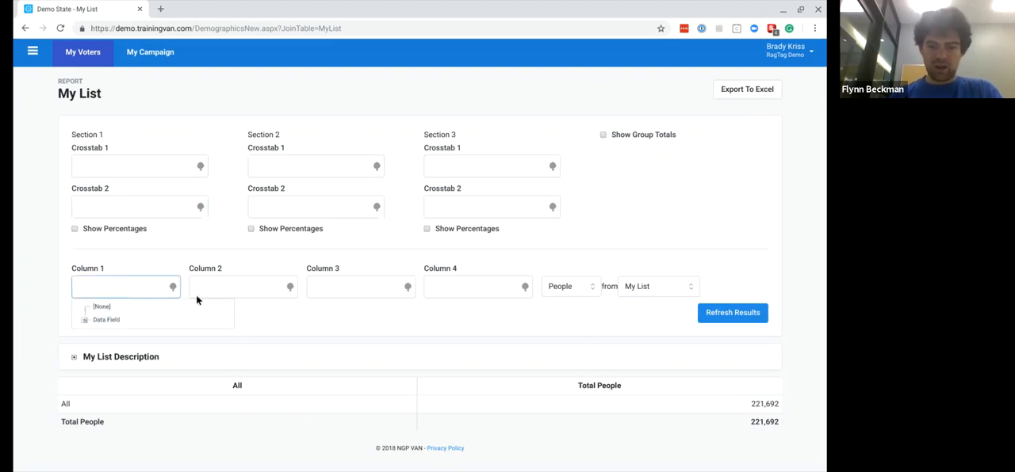
left_click(463, 298)
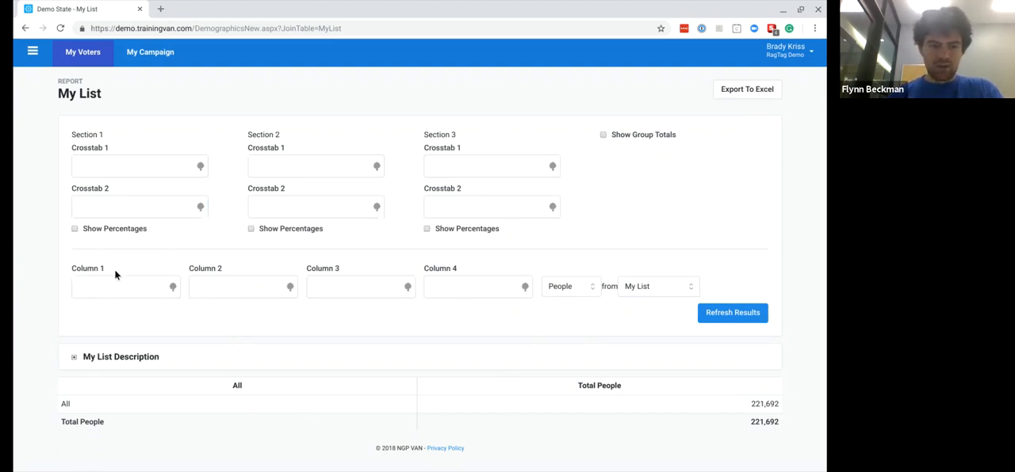
- Set Crosstab 1 to Age in Section 1 and to Sex in Section 2, and refresh the report
left_click(107, 172)
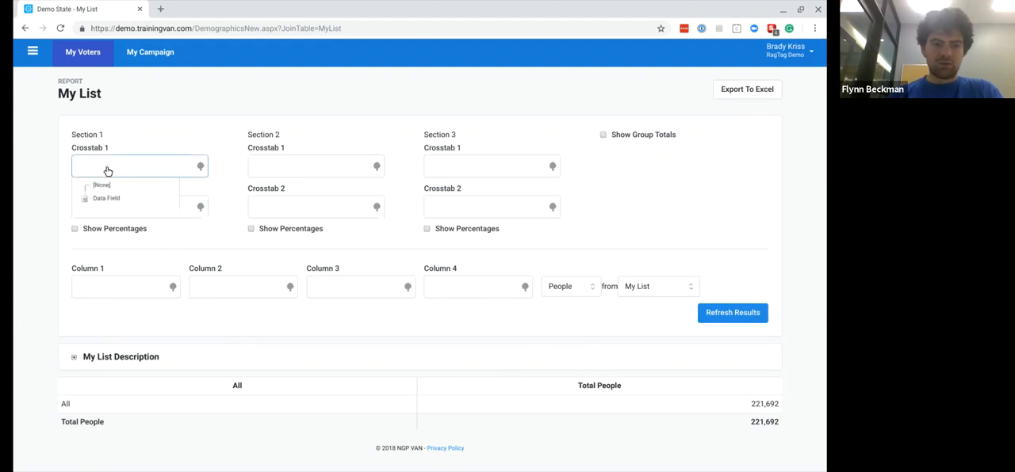
left_click(85, 199)
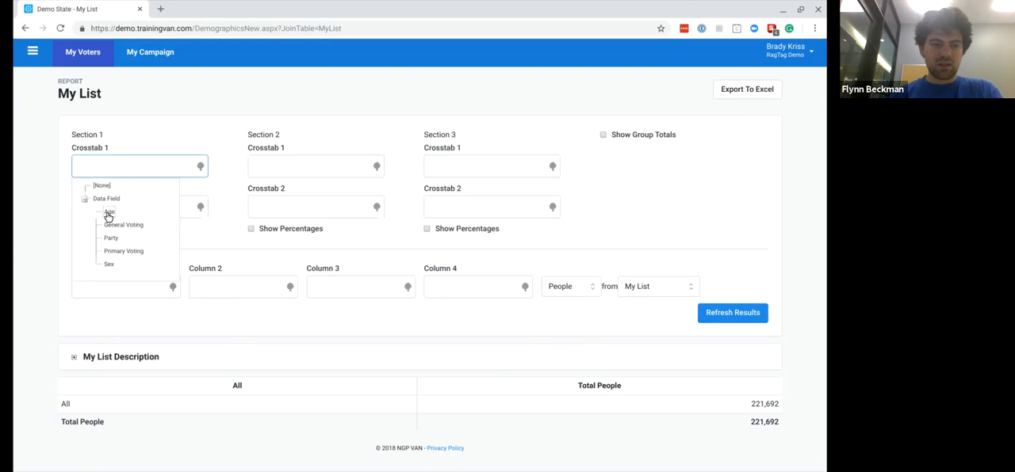
left_click(110, 212)
left_click(275, 164)
left_click(261, 199)
left_click(288, 266)
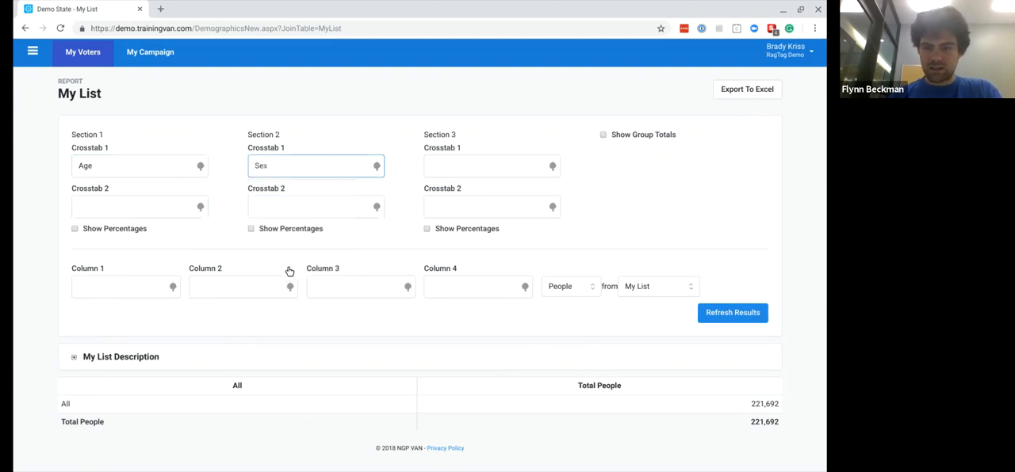
left_click(713, 315)
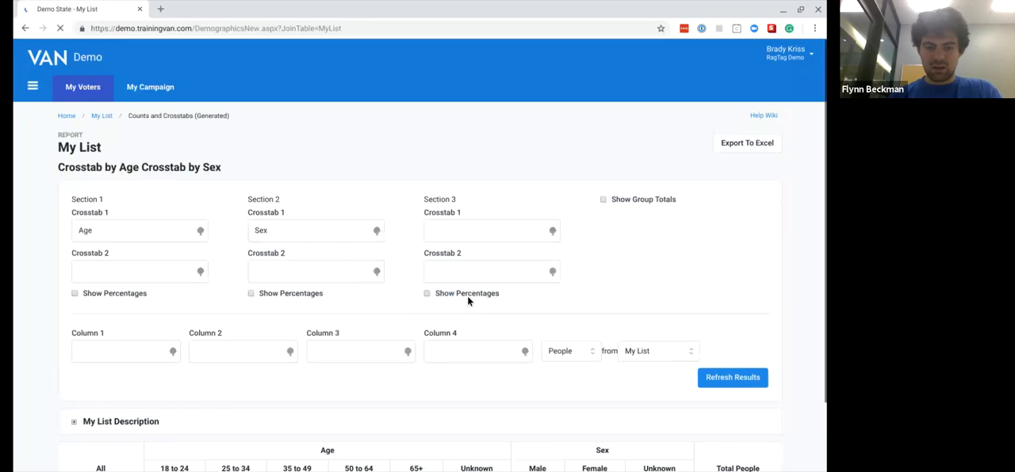
- Set Column 1 to City, refresh the report and look through the age and sex counts by city
scroll(467, 296, "down", 2)
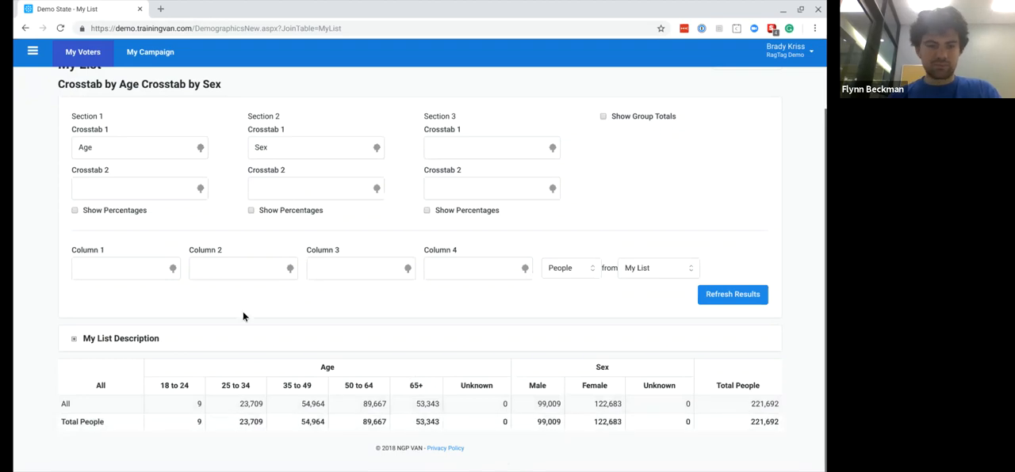
scroll(243, 313, "up", 2)
scroll(196, 241, "down", 2)
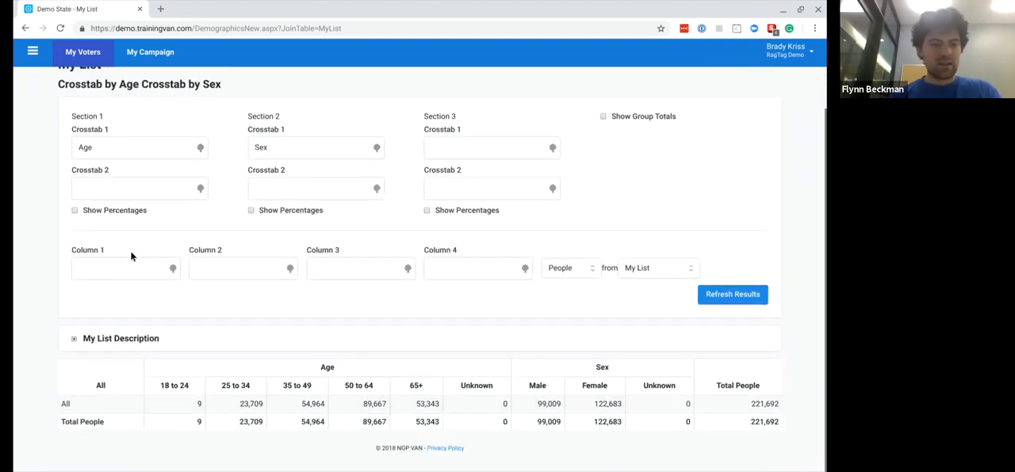
left_click(114, 270)
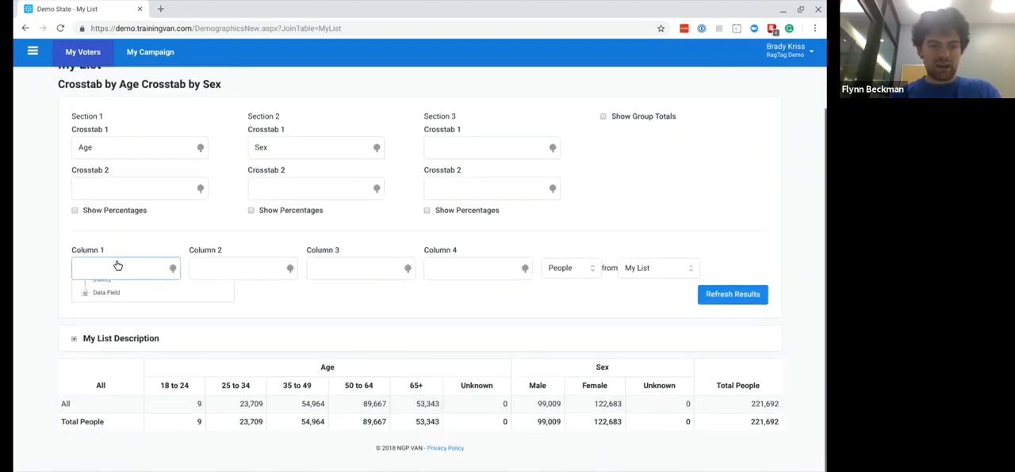
left_click(85, 302)
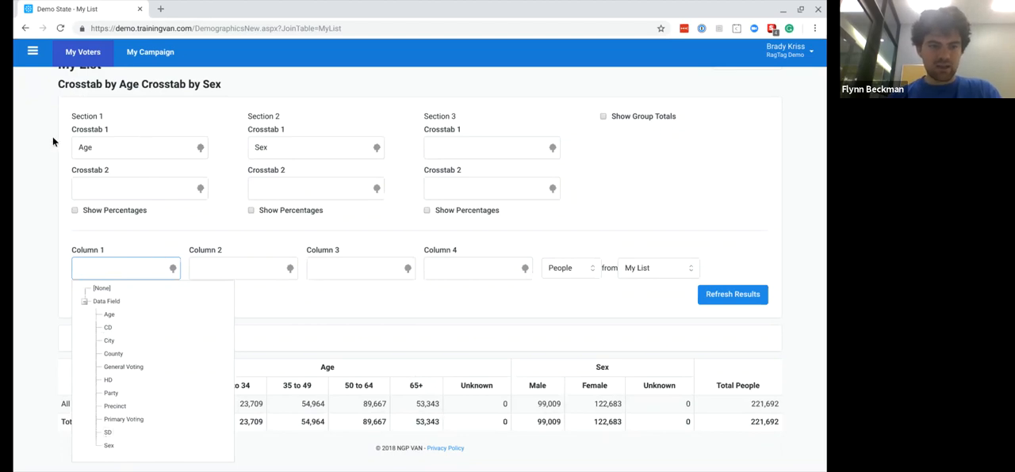
left_click(109, 342)
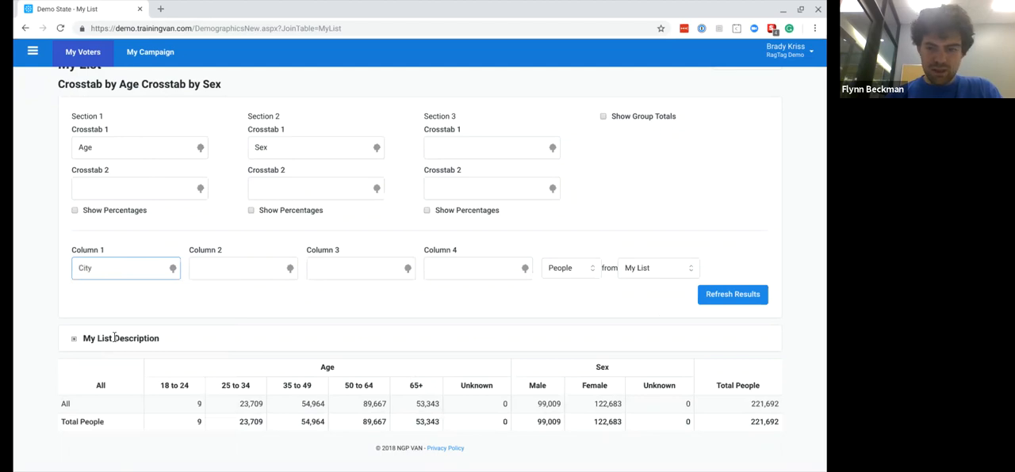
left_click(730, 295)
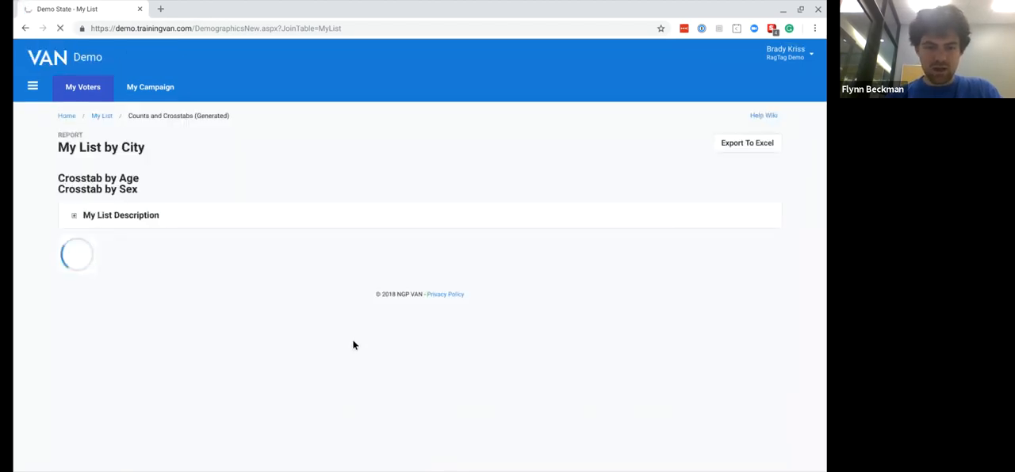
scroll(352, 339, "down", 3)
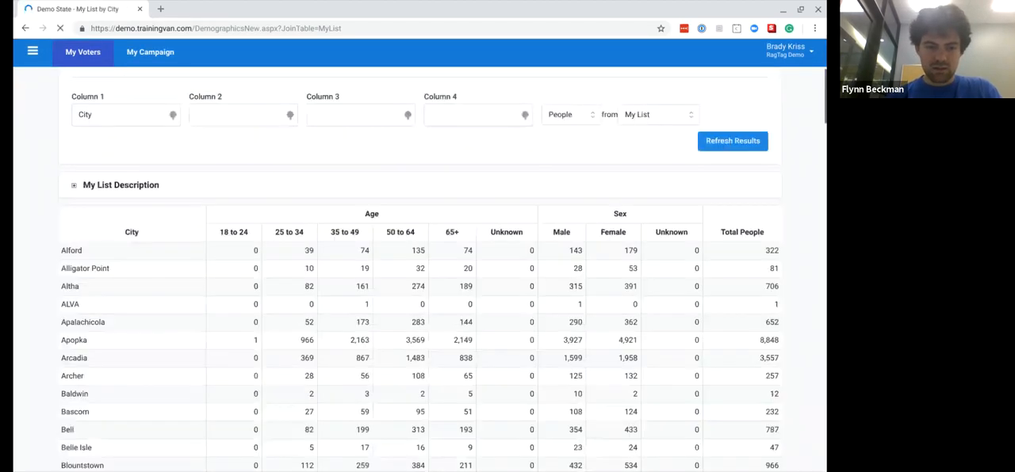
scroll(420, 269, "down", 20)
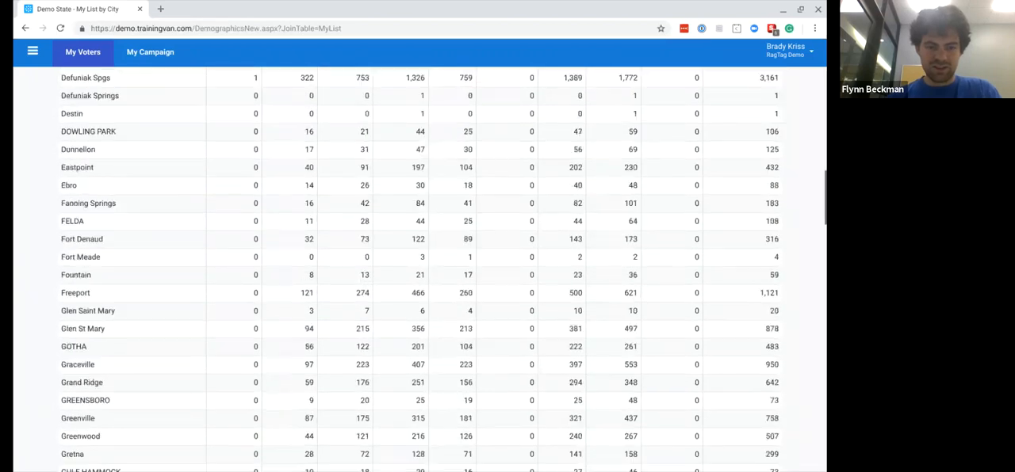
scroll(420, 269, "down", 15)
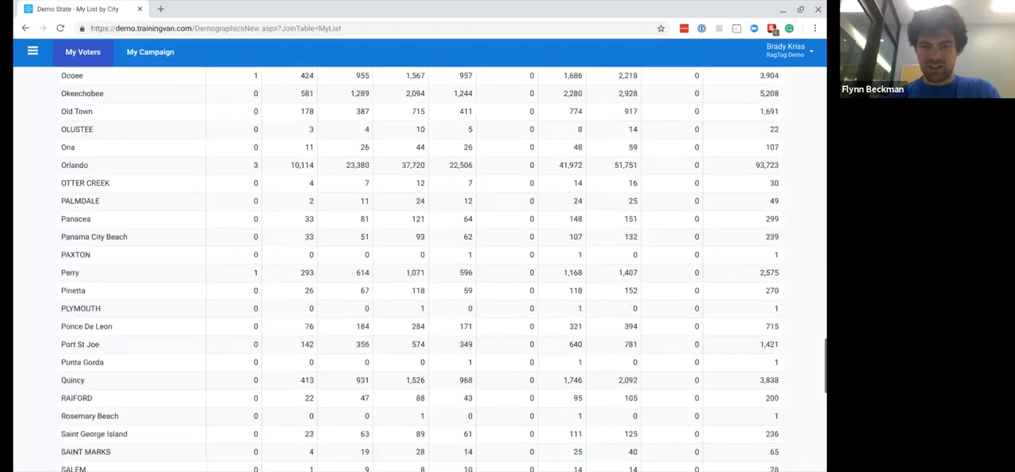
scroll(408, 174, "down", 9)
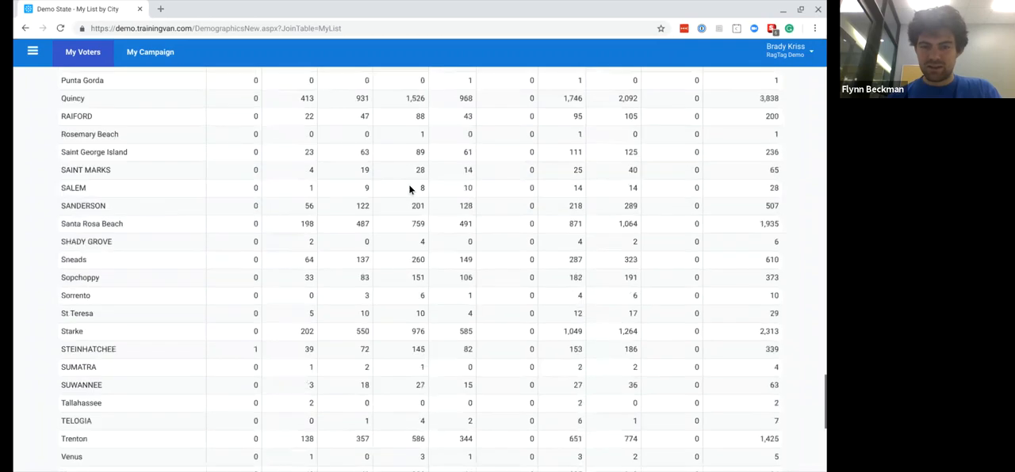
key("Home")
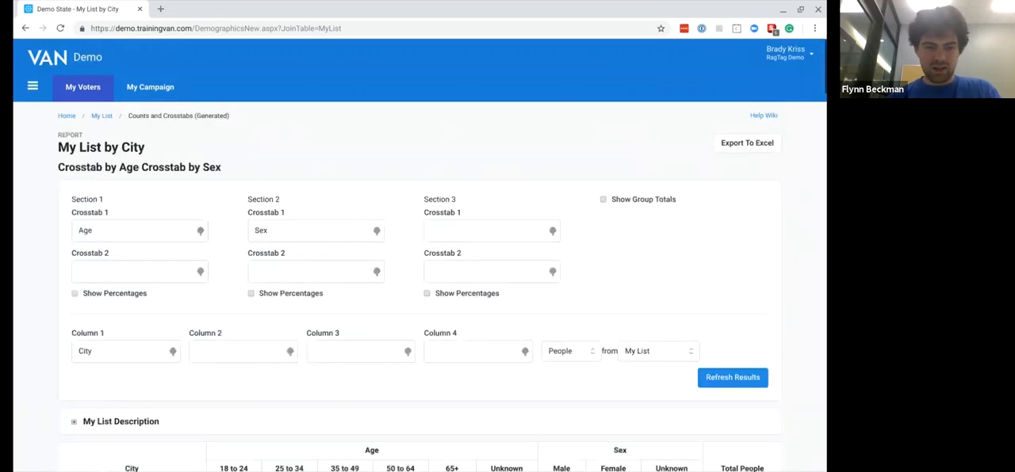
- Set Column 1 of the report to Party, refresh it and view the age and sex counts by party
left_click(109, 353)
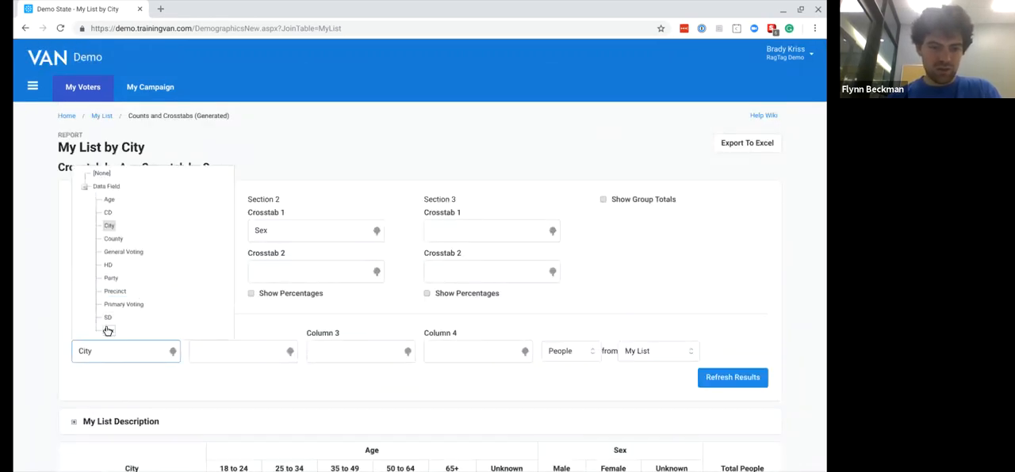
left_click(111, 278)
left_click(717, 383)
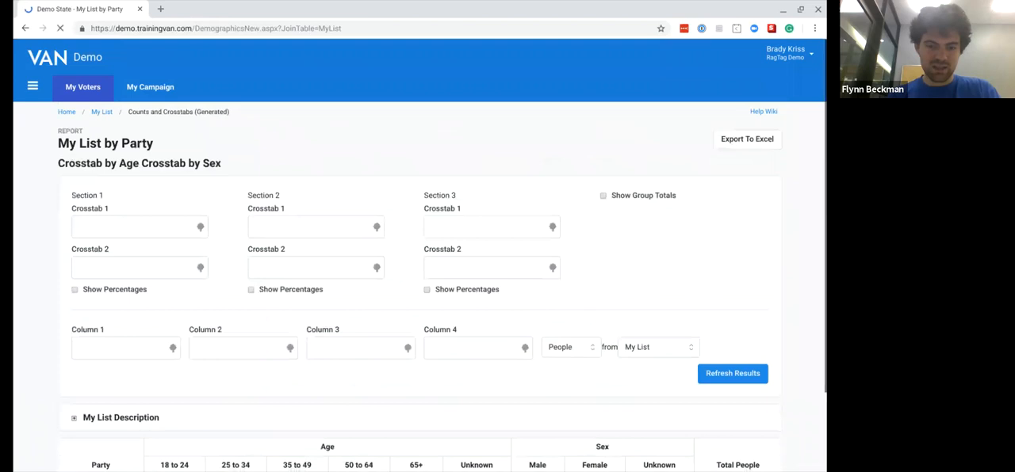
scroll(327, 348, "down", 2)
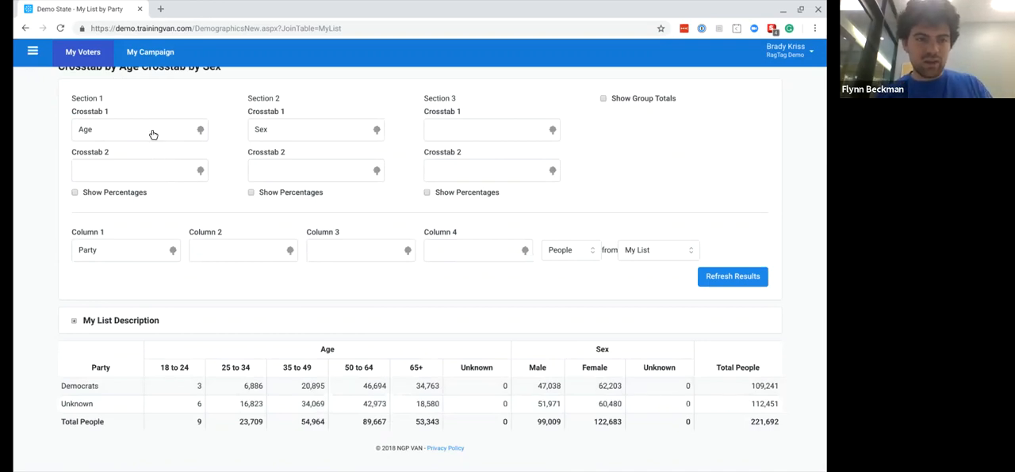
- Set Section 1's Crosstab 2 to Sex, clear Section 2's Crosstab 1 to [None], and refresh the report
left_click(107, 170)
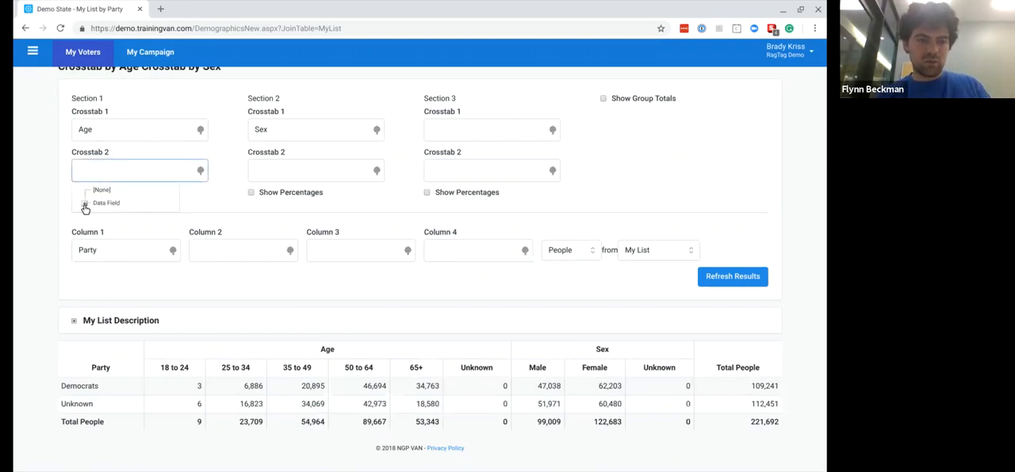
left_click(109, 268)
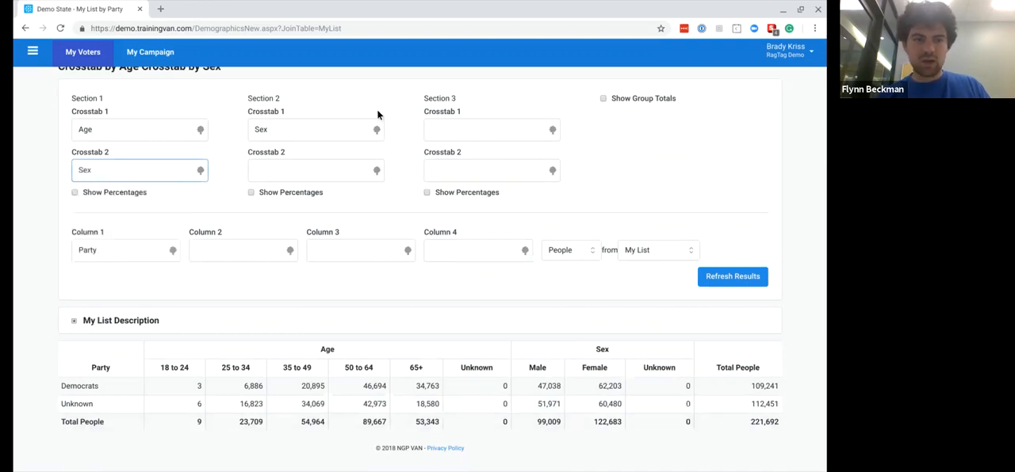
left_click(336, 137)
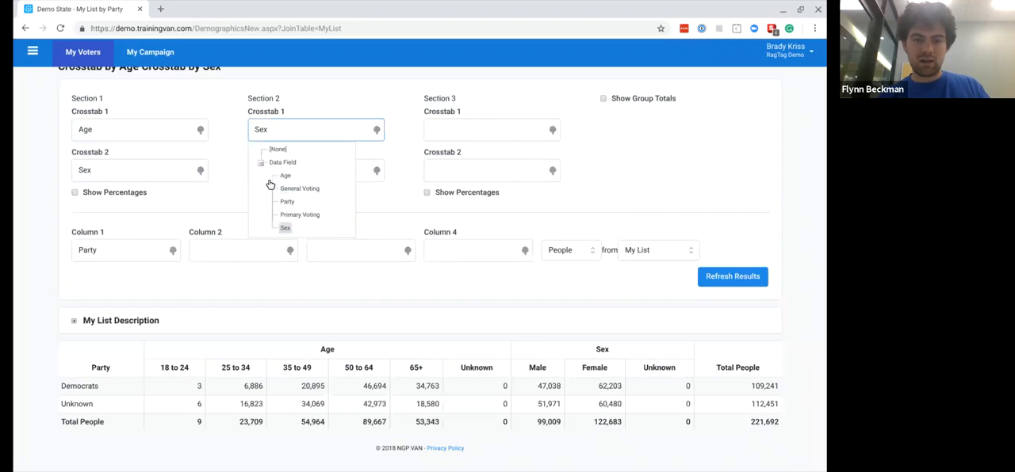
left_click(274, 150)
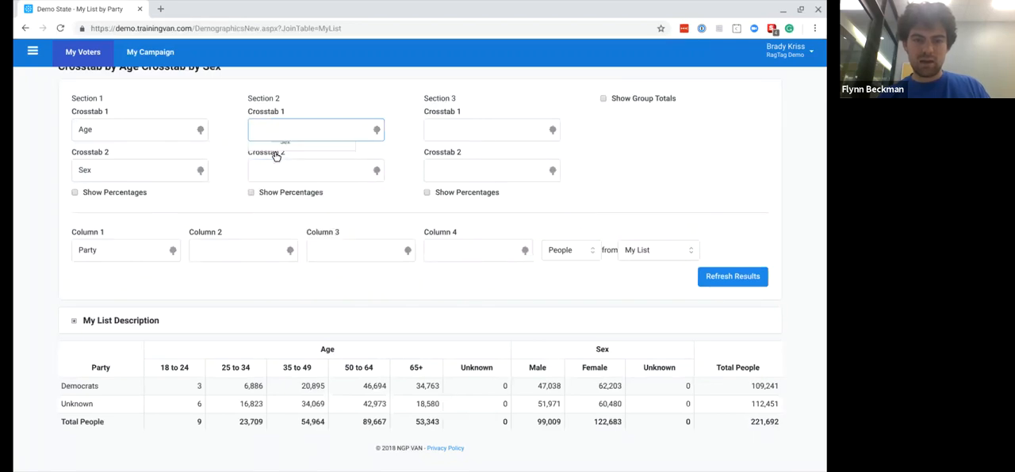
left_click(713, 283)
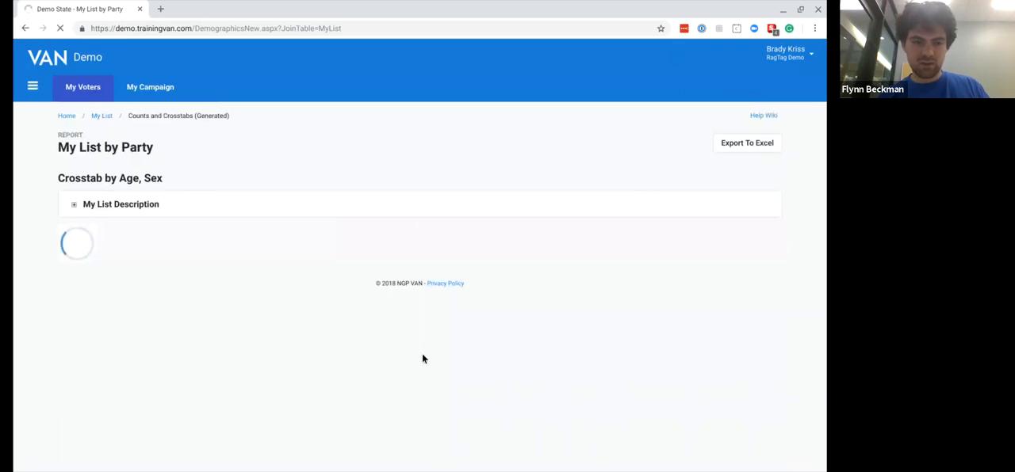
scroll(422, 356, "down", 3)
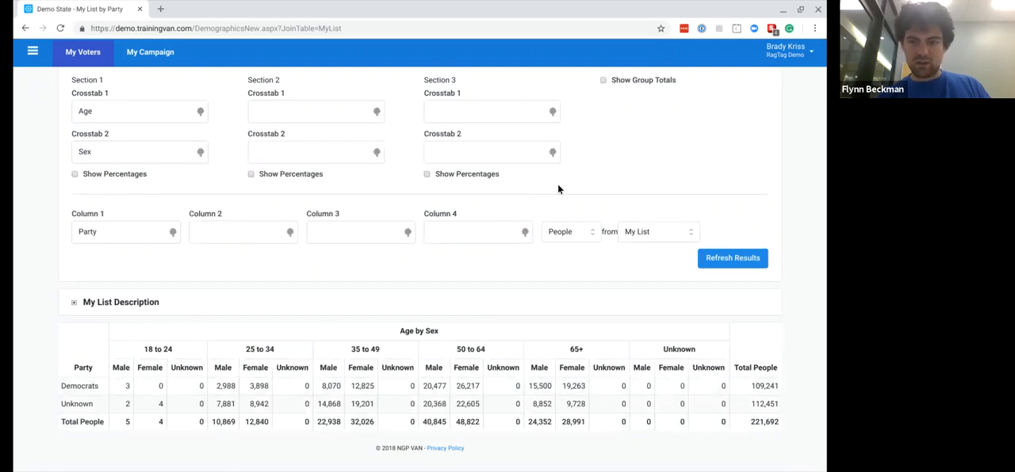
- Enable Show Group Totals and refresh the age-by-sex report
left_click(603, 81)
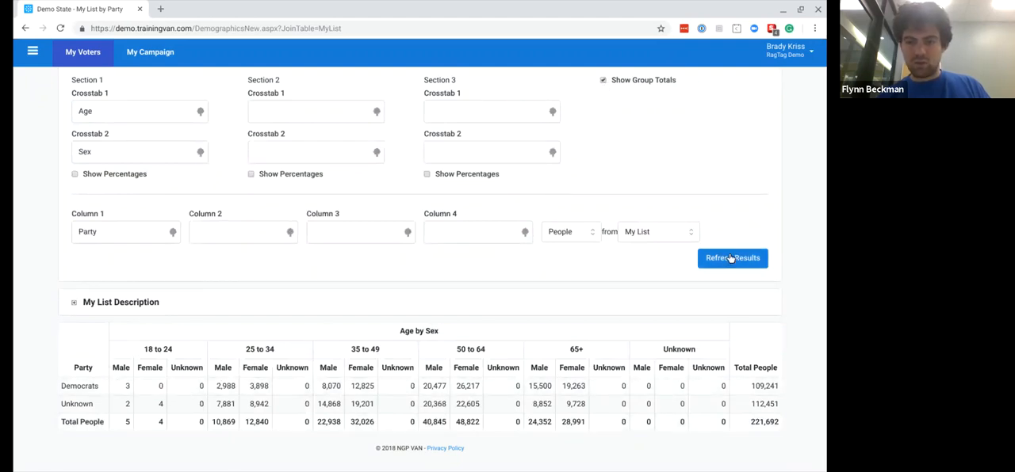
left_click(730, 258)
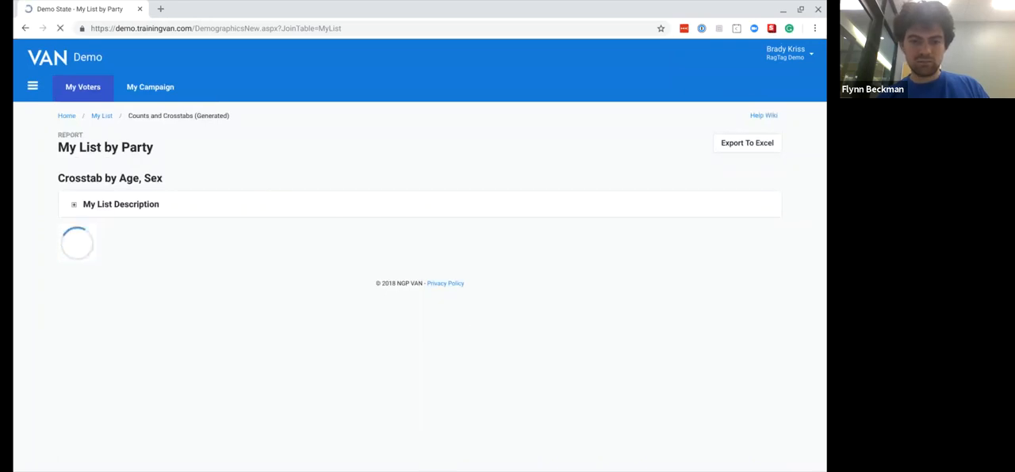
scroll(401, 308, "down", 2)
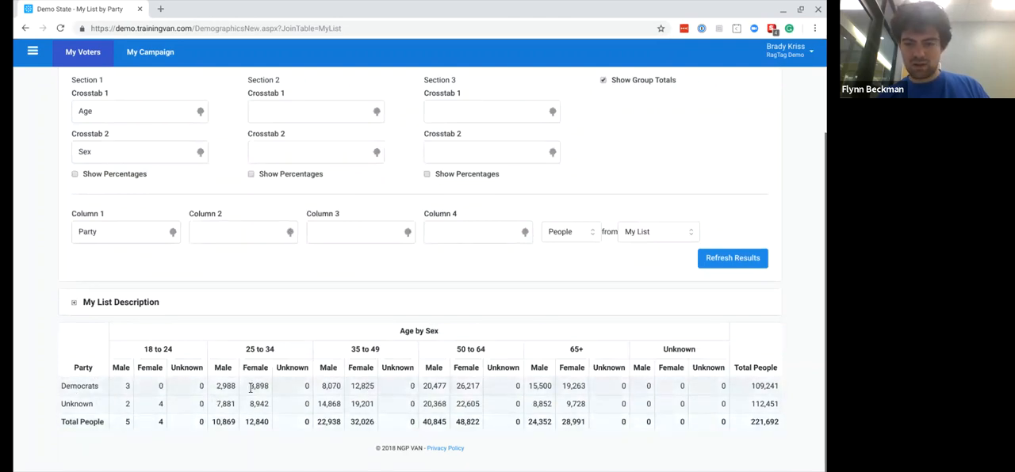
- Set Section 1's Crosstab 1 to Party and Crosstab 2 to Age, Column 1 to Sex, and refresh the report
scroll(333, 327, "up", 1)
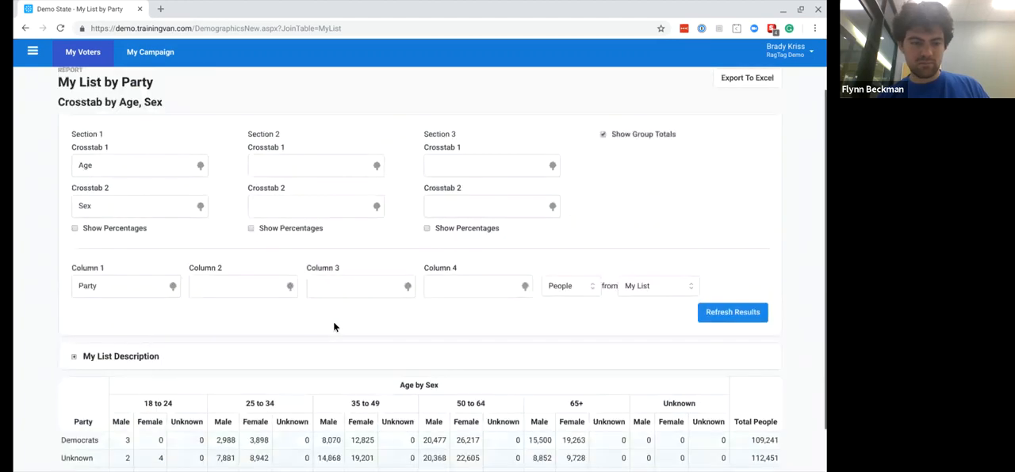
left_click(96, 175)
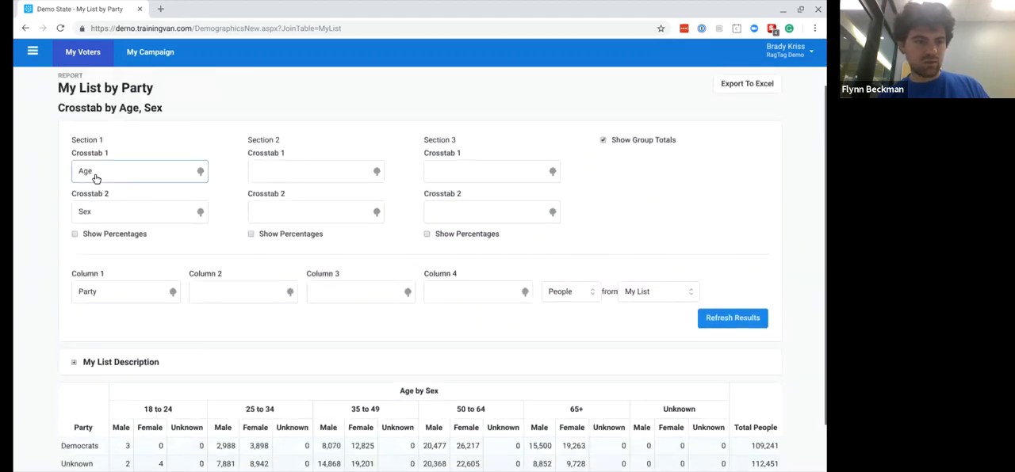
left_click(110, 243)
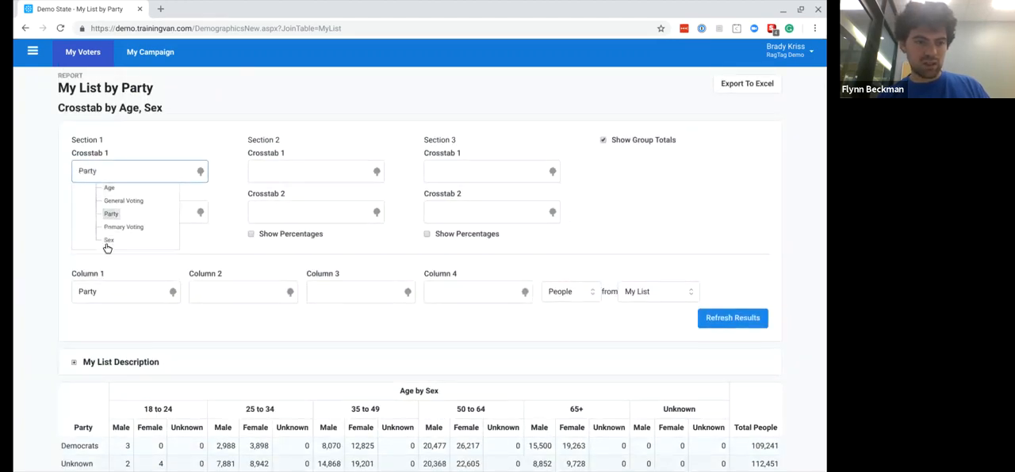
left_click(107, 212)
left_click(111, 262)
left_click(95, 292)
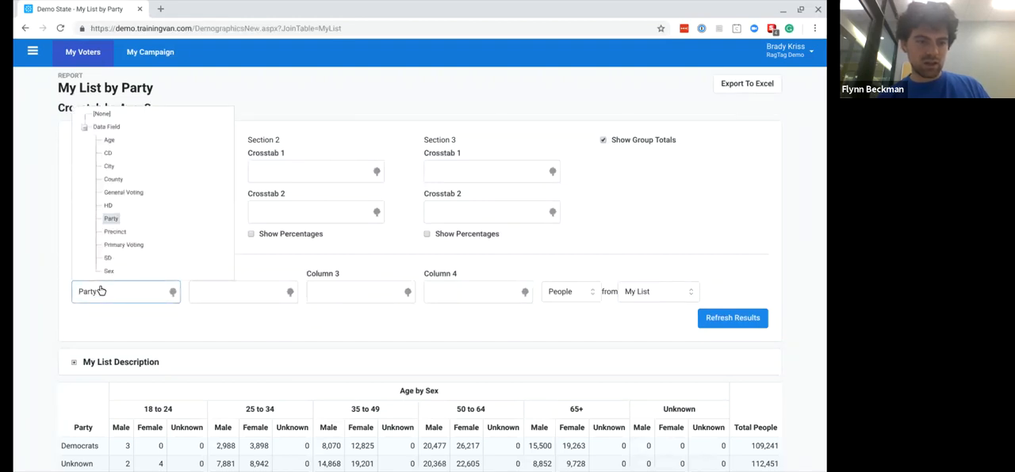
left_click(106, 272)
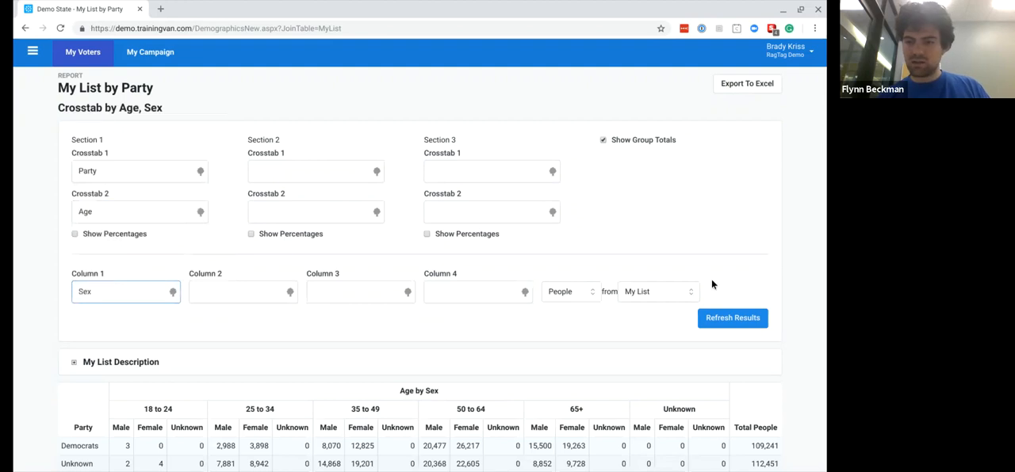
left_click(720, 315)
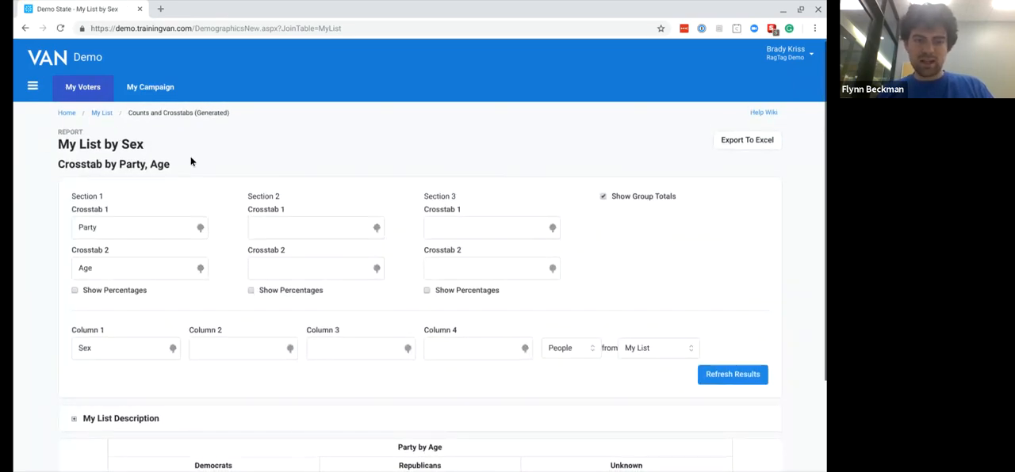
- Enable Show Percentages for Section 1, refresh the report and examine the percentage for male Democrats aged 35 to 49
scroll(189, 206, "down", 3)
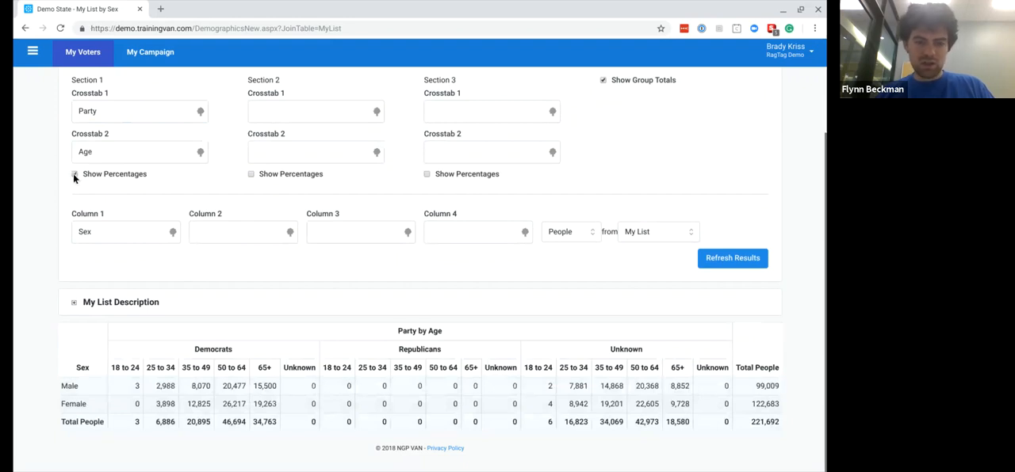
left_click(724, 258)
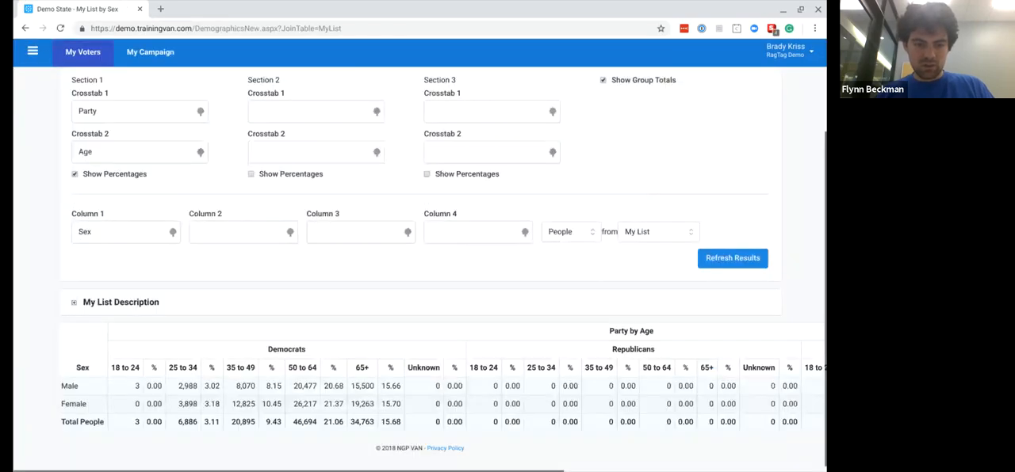
double_click(272, 386)
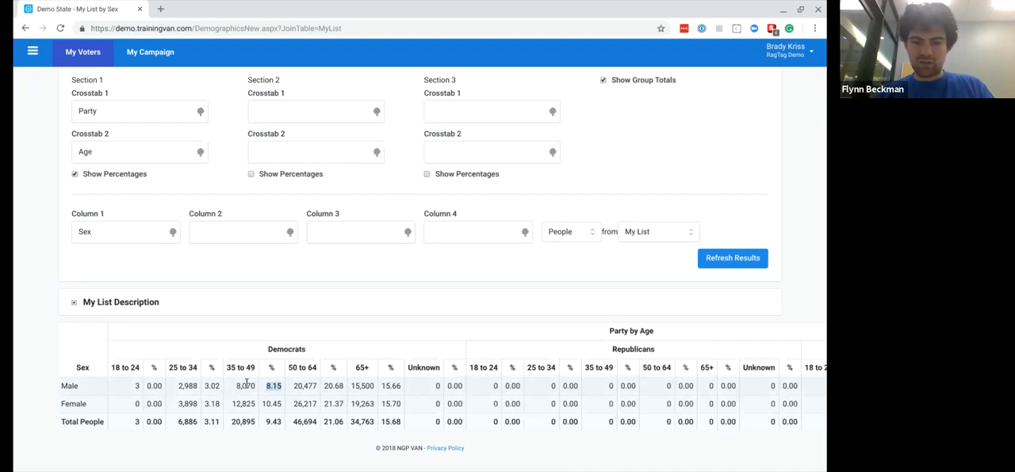
left_click(545, 306)
- Try Registered Voter as the source of the people counted, and return the source to My List
scroll(545, 306, "up", 1)
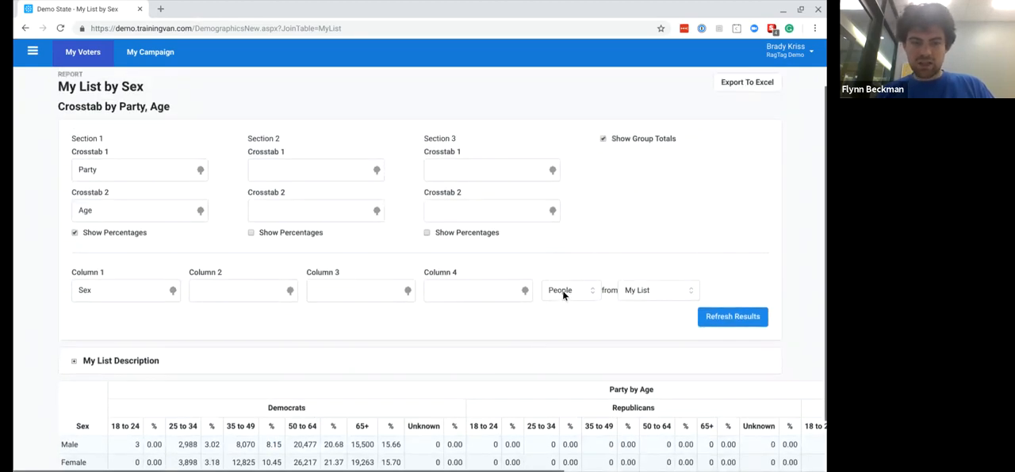
left_click(563, 290)
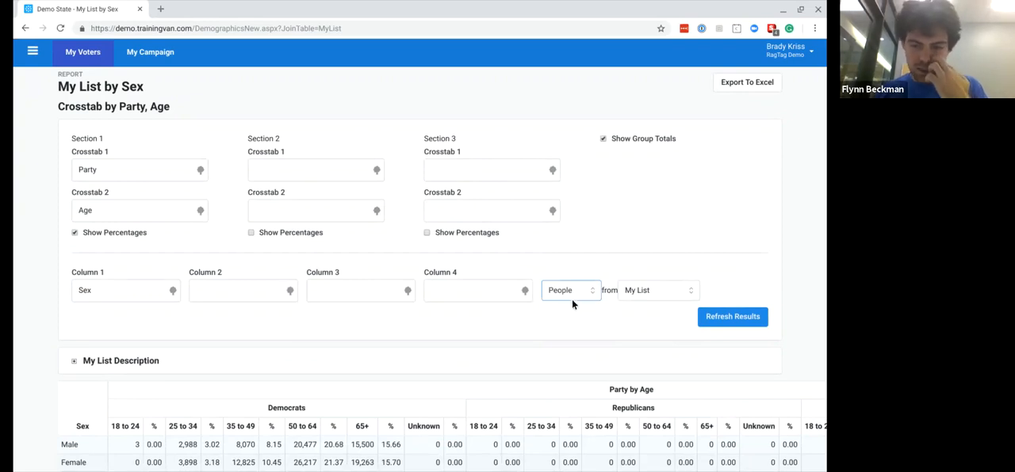
left_click(654, 316)
left_click(638, 295)
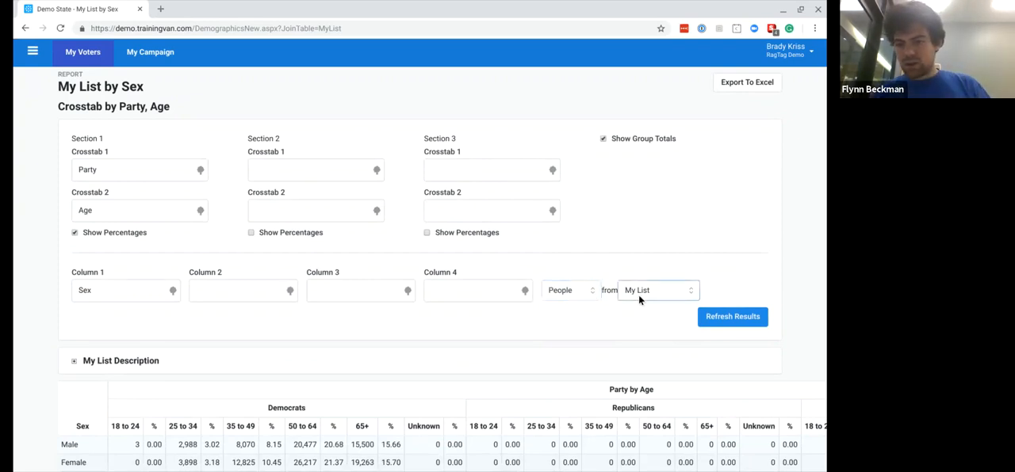
left_click(639, 299)
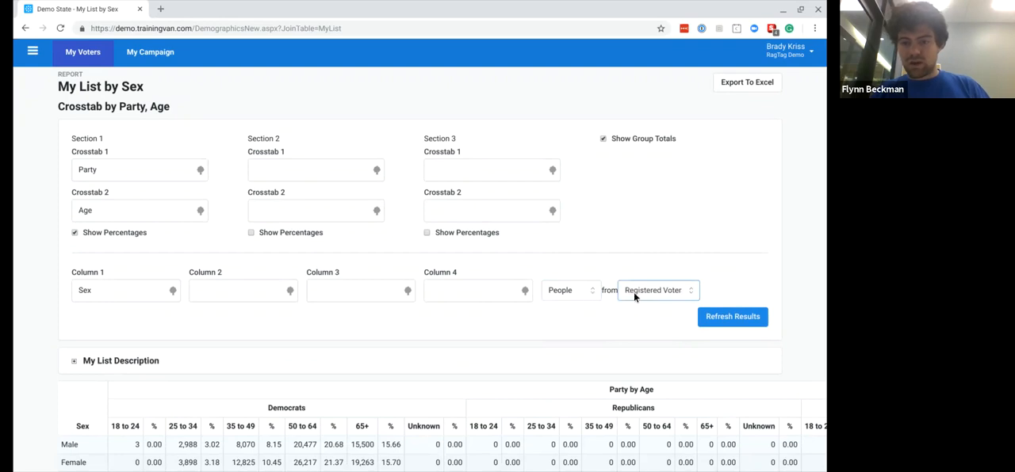
left_click(634, 298)
- Count Doors instead of People from My List, refresh the report and export it to Excel
left_click(580, 299)
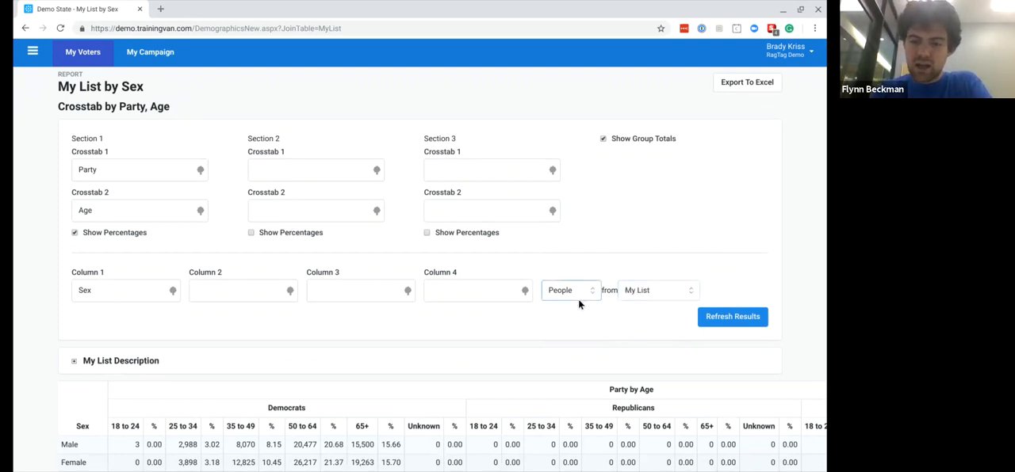
left_click(577, 316)
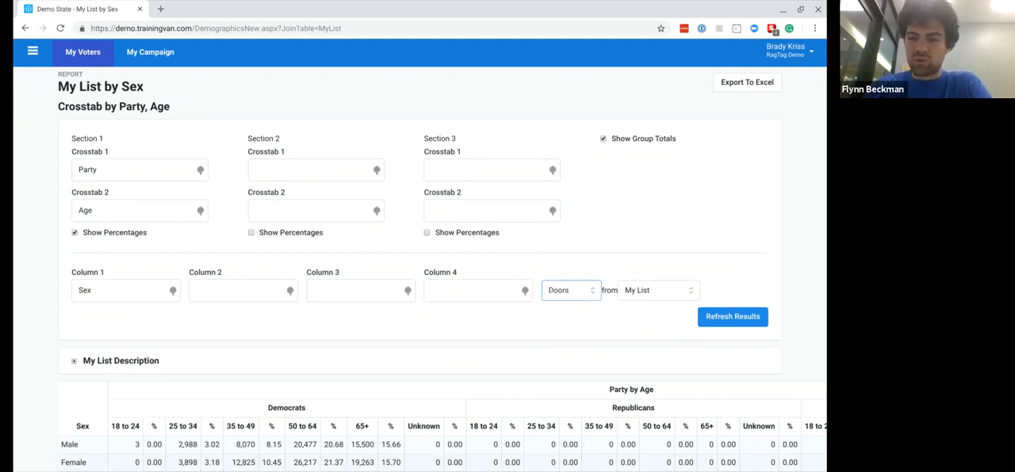
left_click(703, 325)
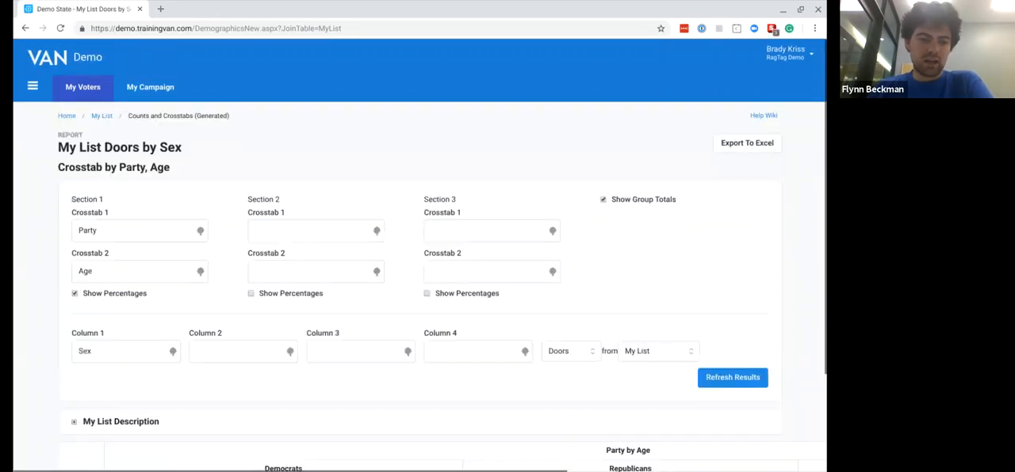
scroll(88, 419, "down", 2)
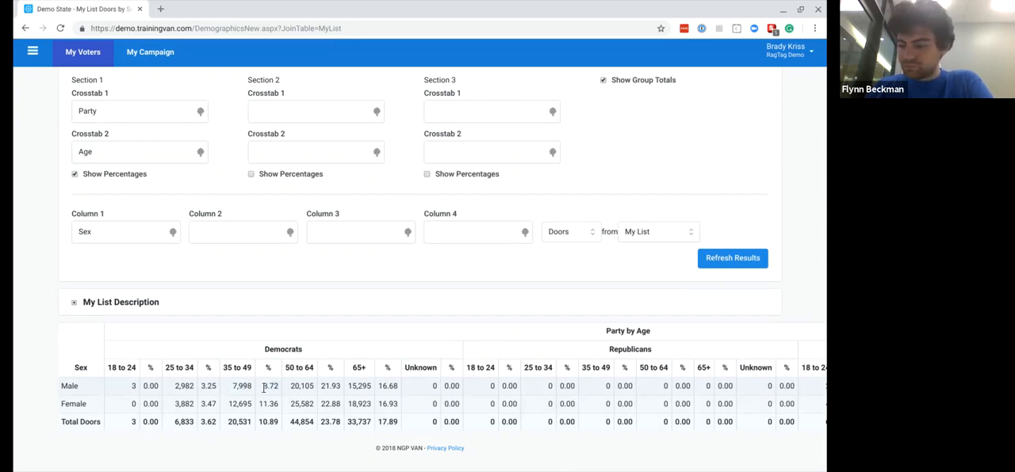
scroll(264, 388, "up", 3)
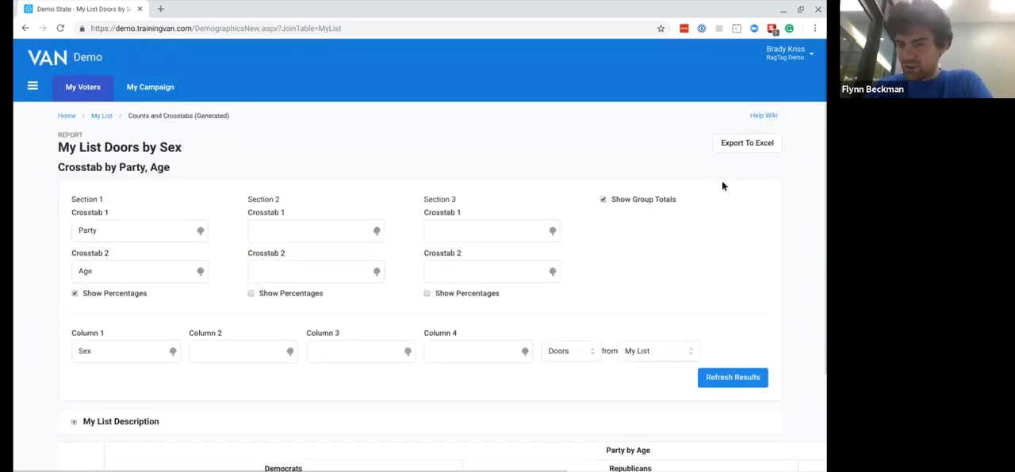
left_click(733, 143)
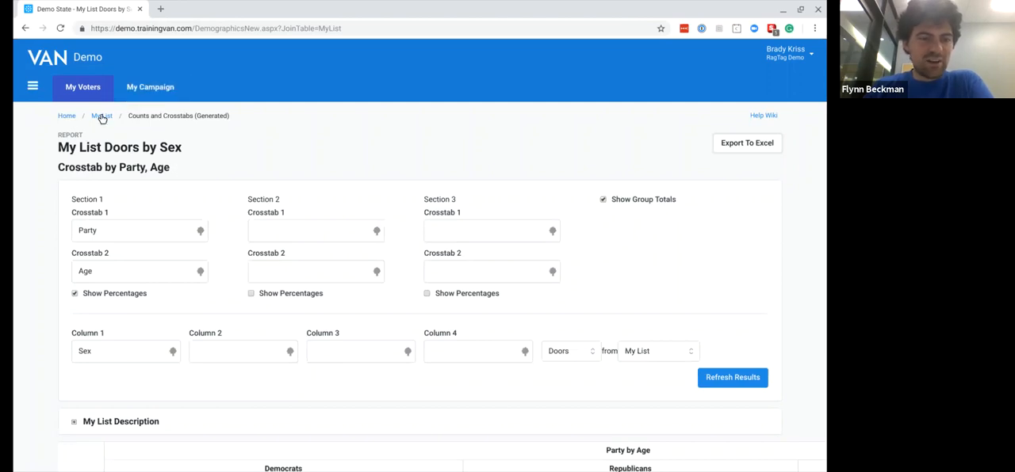
- Return to My List through the main menu and start a Narrow People search on it
left_click(65, 117)
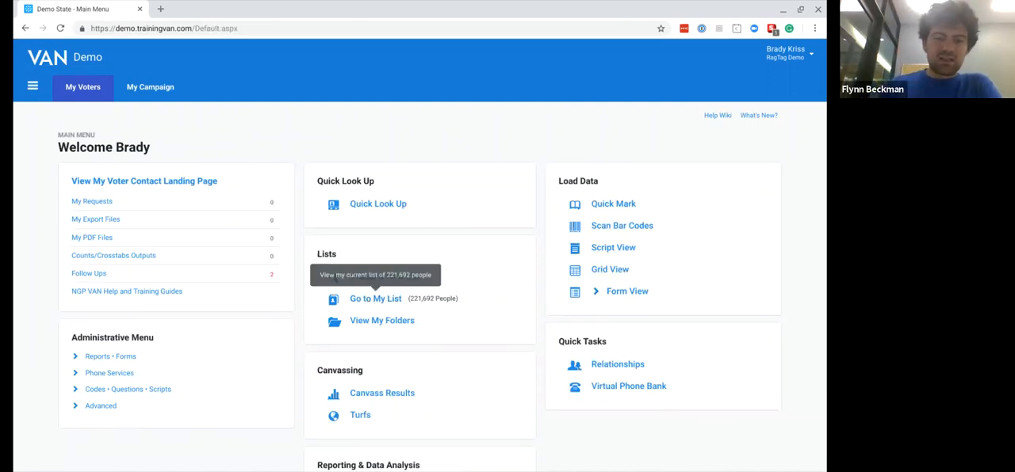
left_click(370, 300)
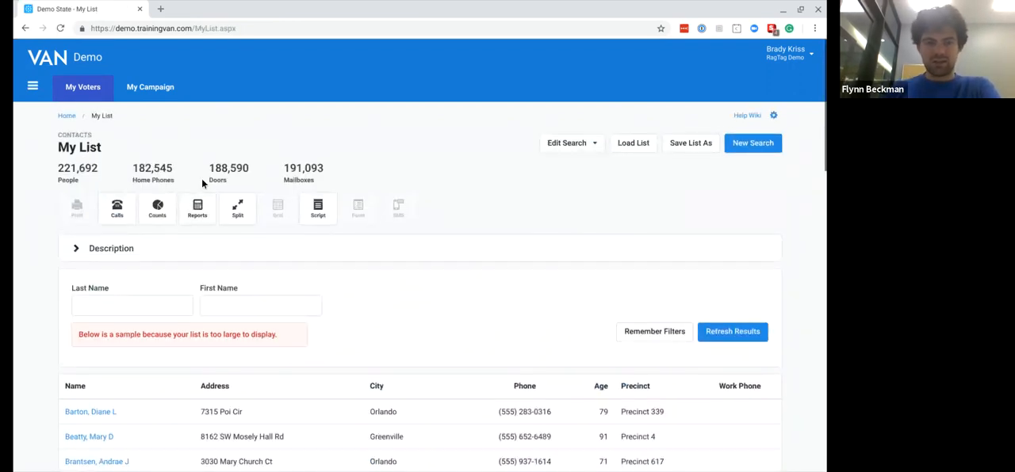
left_click(570, 142)
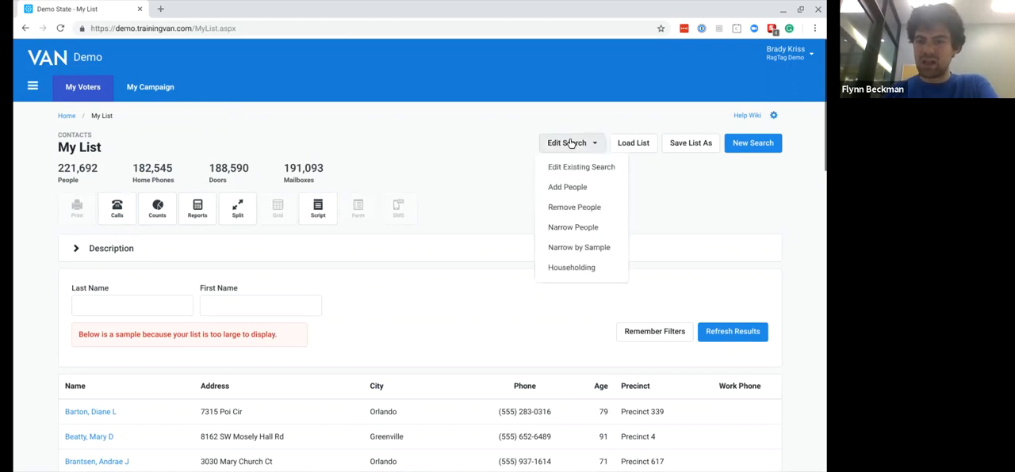
left_click(572, 227)
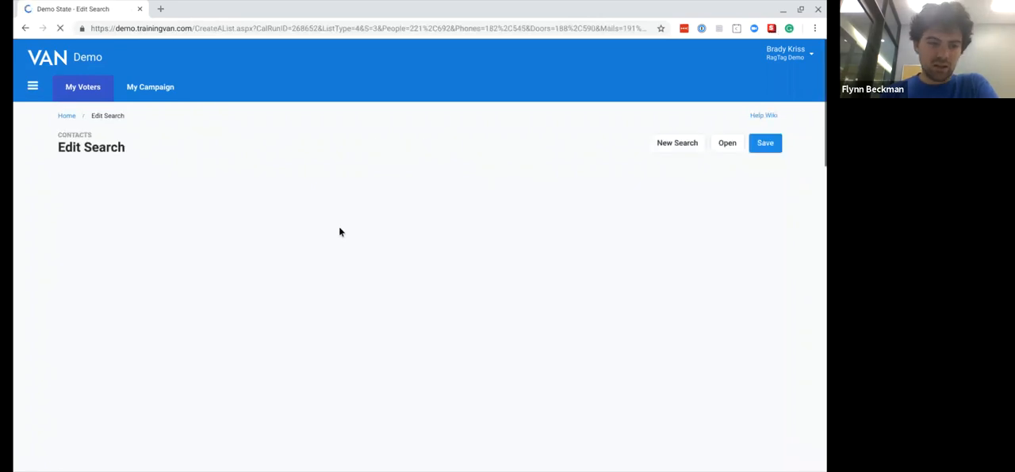
- Narrow the search by home district to Baker county, Precinct 1A, and preview the results
scroll(75, 371, "down", 3)
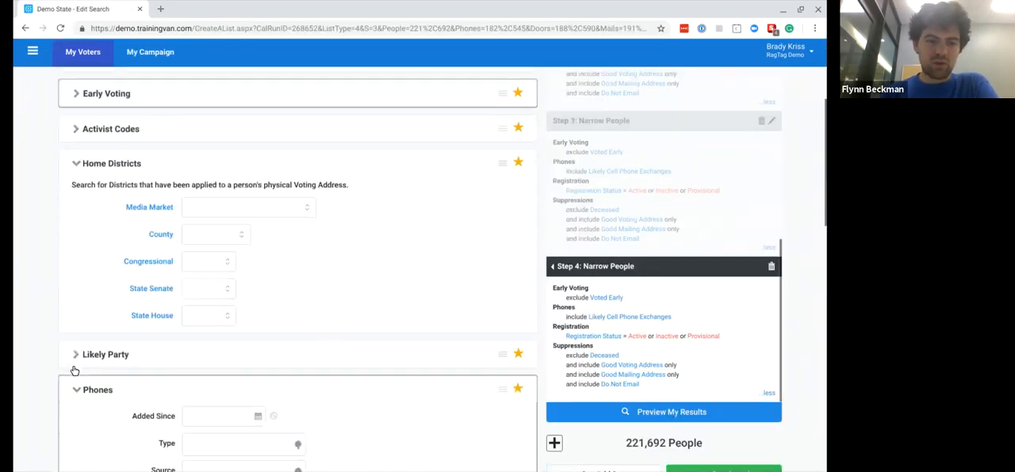
left_click(206, 241)
left_click(207, 312)
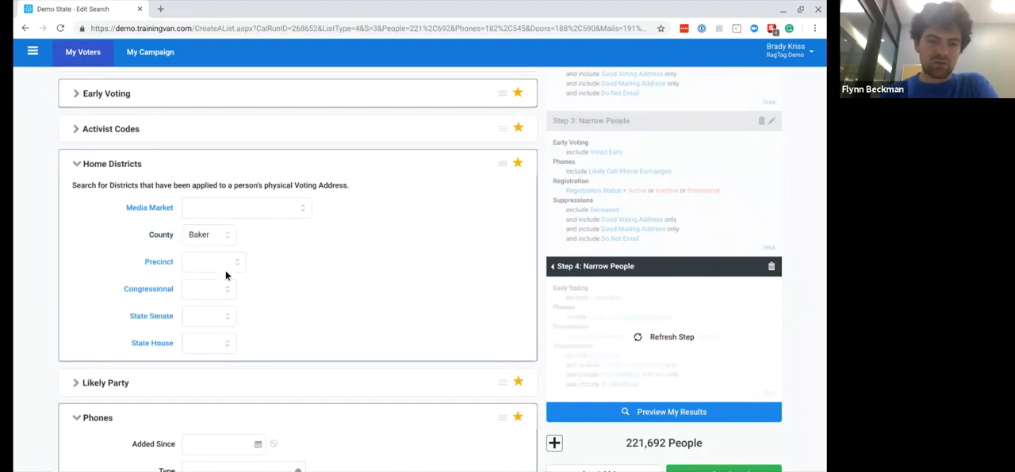
left_click(225, 275)
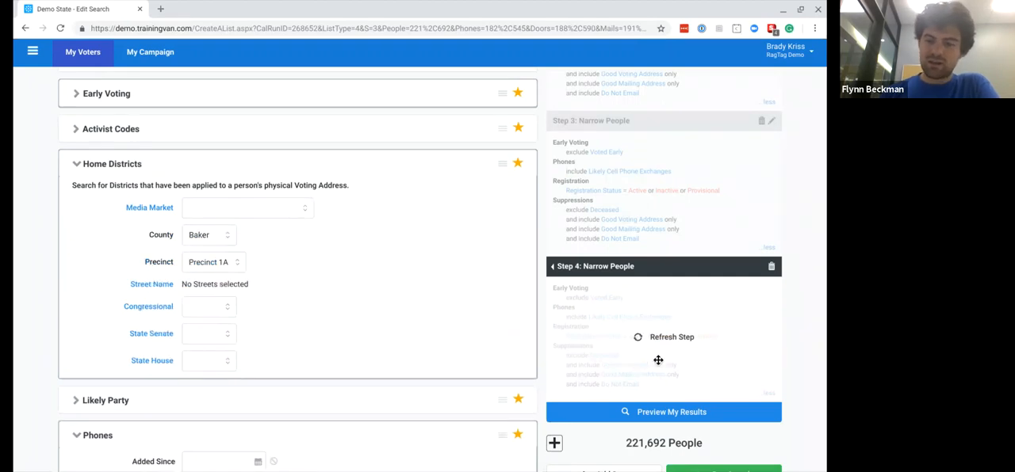
left_click(647, 415)
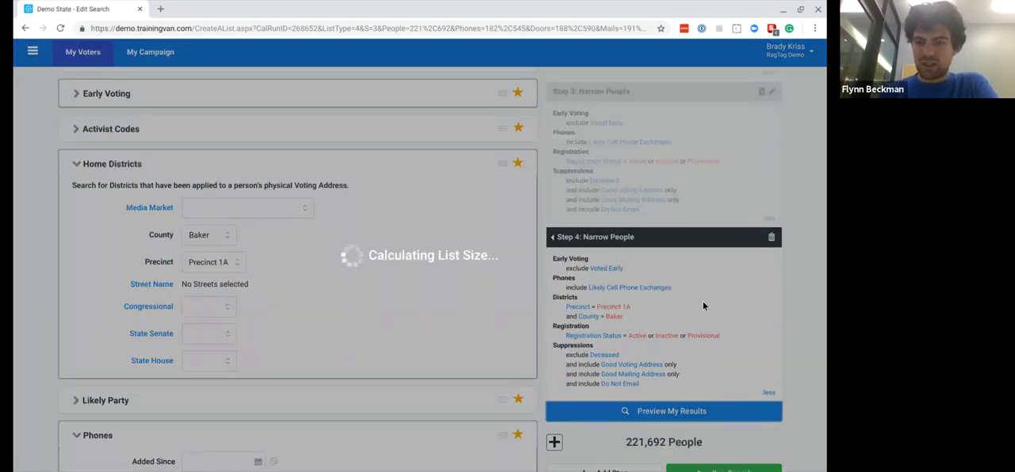
- Review the criteria of each search step in the summary, from the original search through the Narrow People steps
scroll(703, 306, "up", 4)
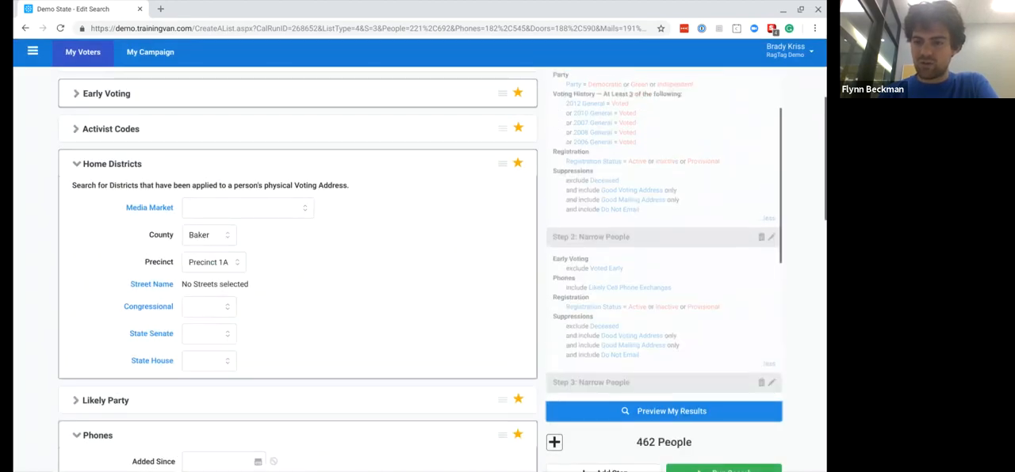
scroll(664, 238, "up", 2)
scroll(704, 303, "down", 3)
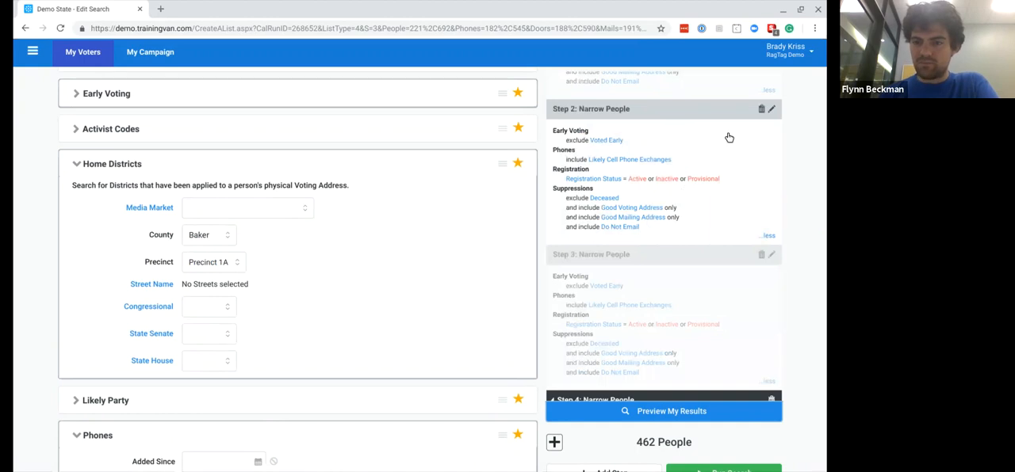
scroll(678, 203, "down", 3)
scroll(679, 202, "down", 1)
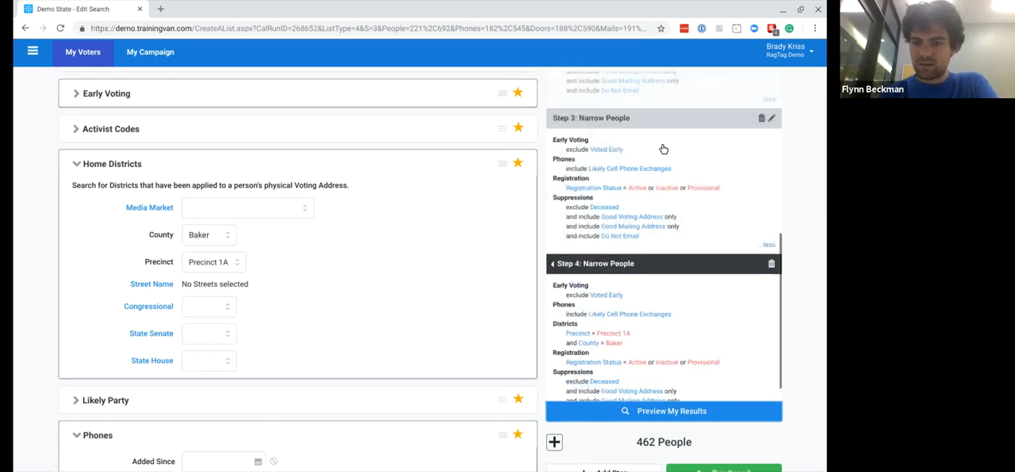
scroll(662, 150, "up", 3)
scroll(662, 149, "down", 1)
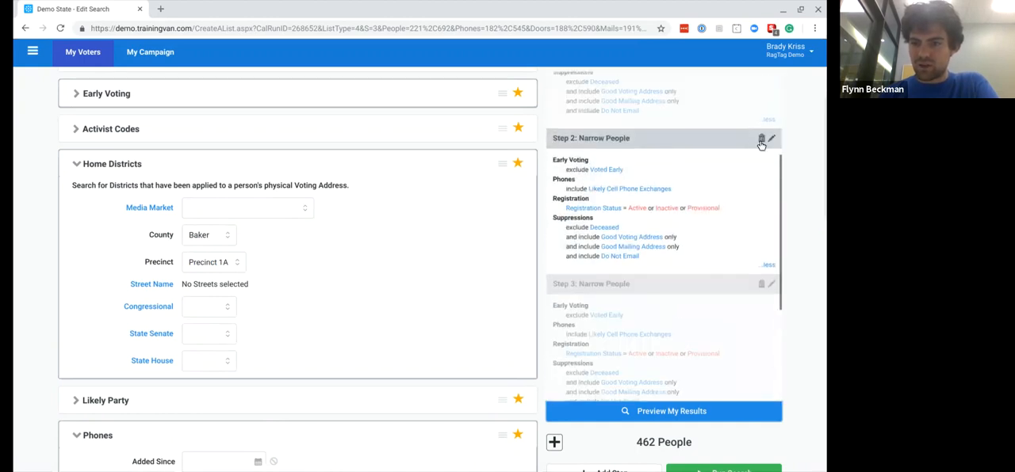
scroll(670, 251, "down", 1)
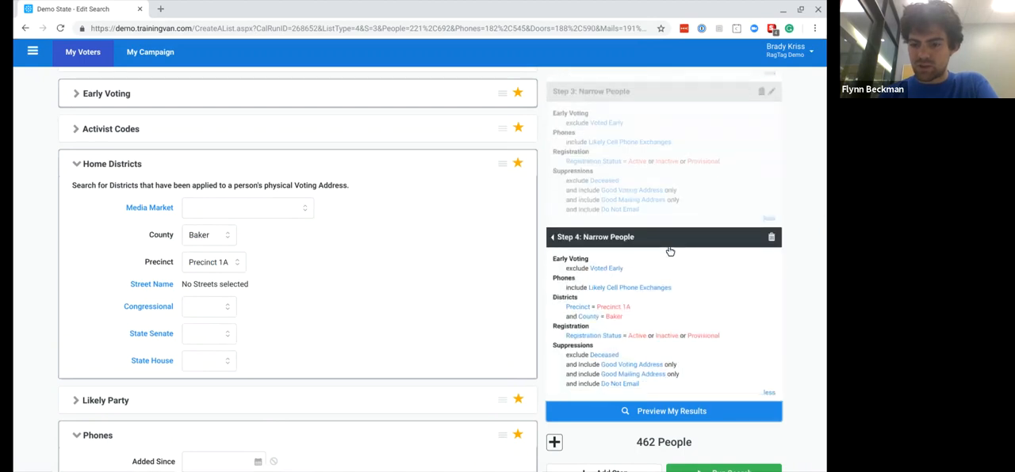
- Run the narrowed search and look at the call setup options for My List
scroll(669, 250, "down", 10)
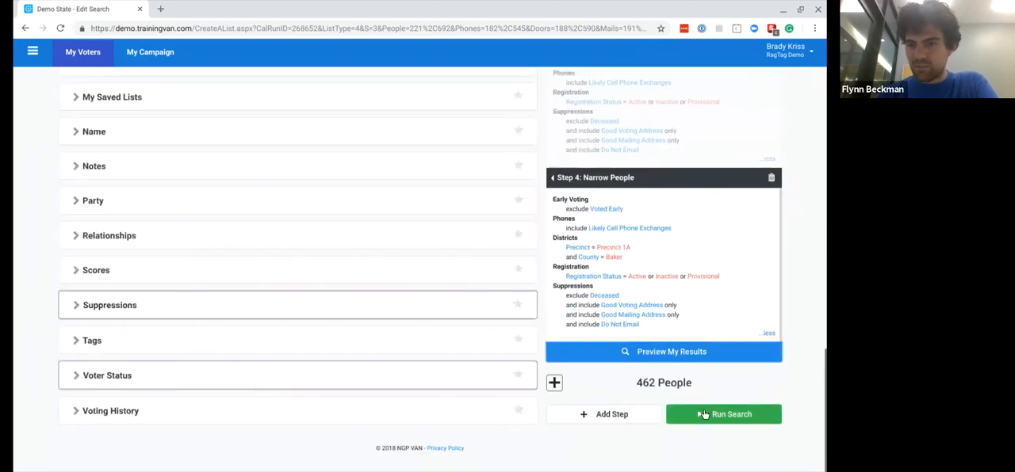
left_click(703, 413)
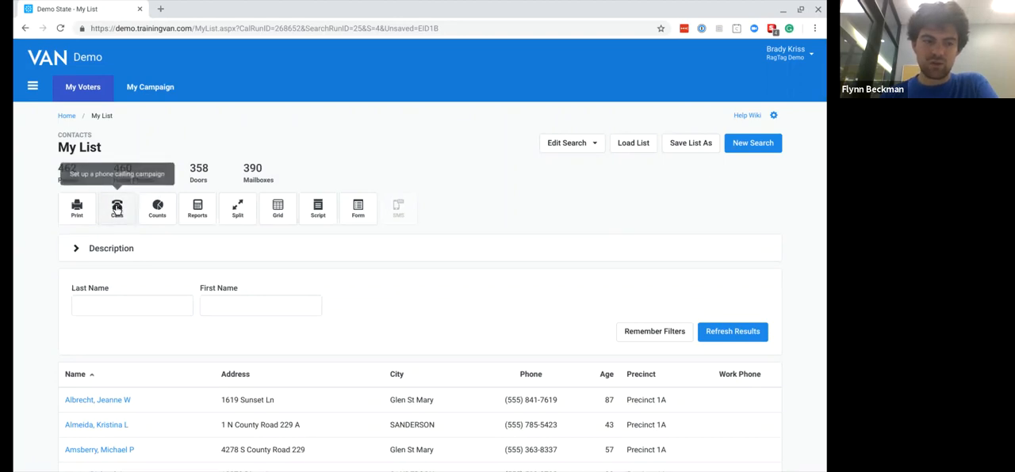
left_click(117, 208)
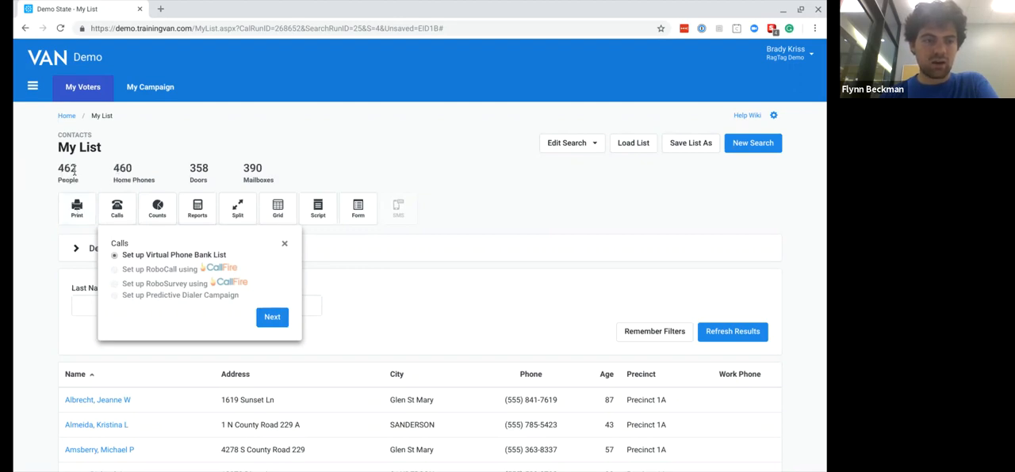
left_click(57, 168)
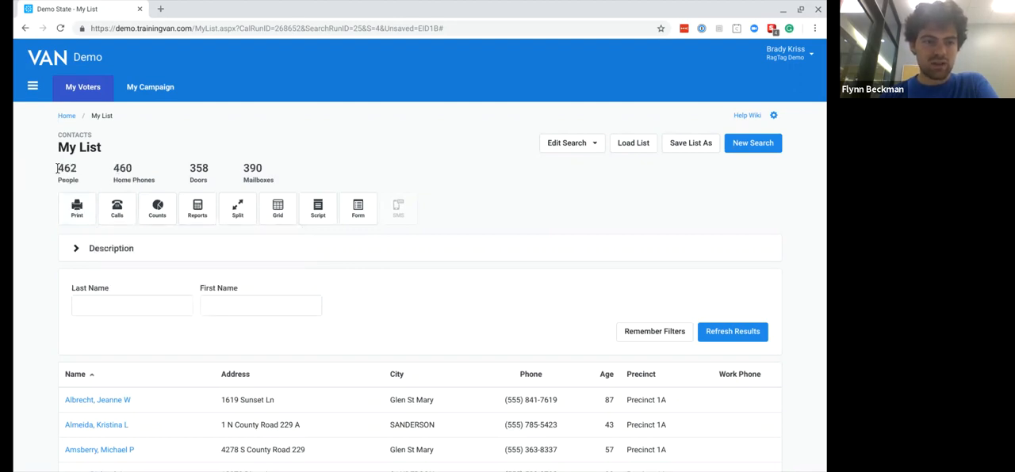
- Return to the main menu, look through the sidebar and Phone Services links, and open the Virtual Phone Bank code entry page
left_click(66, 116)
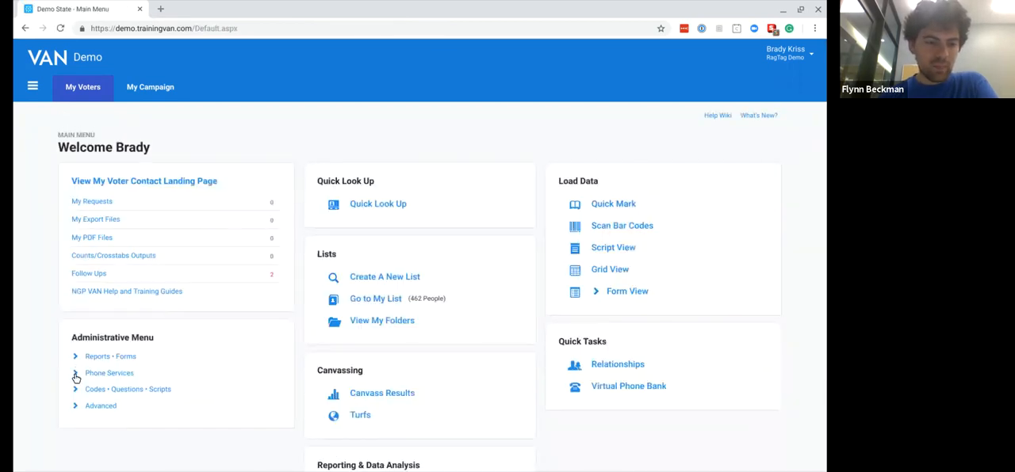
left_click(34, 86)
scroll(210, 297, "down", 2)
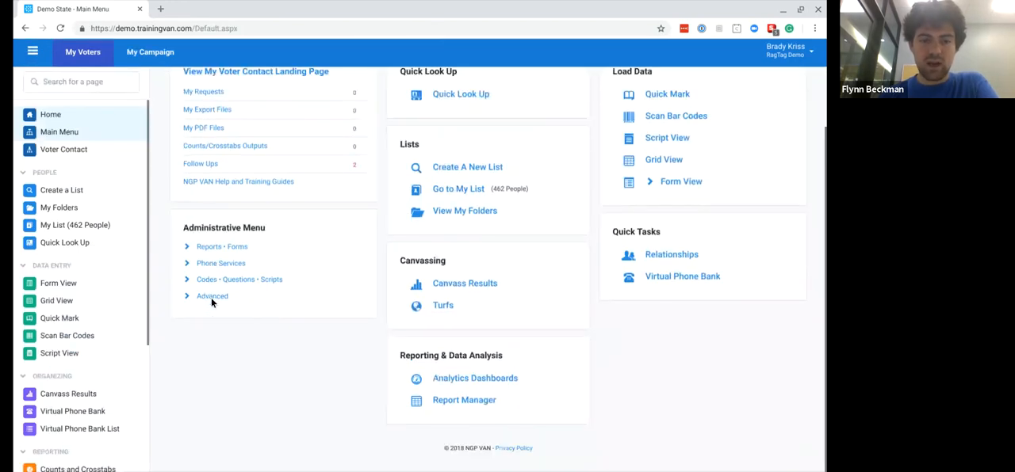
left_click(187, 264)
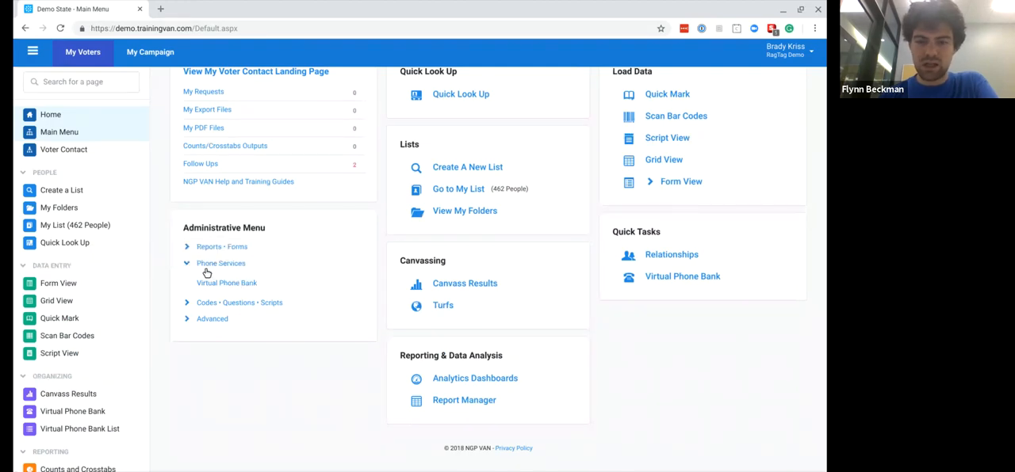
scroll(79, 336, "down", 3)
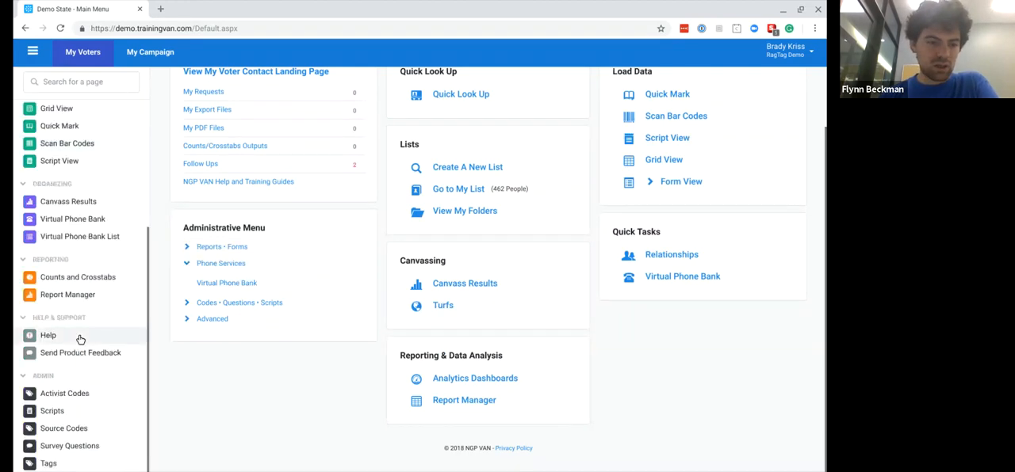
scroll(85, 252, "up", 1)
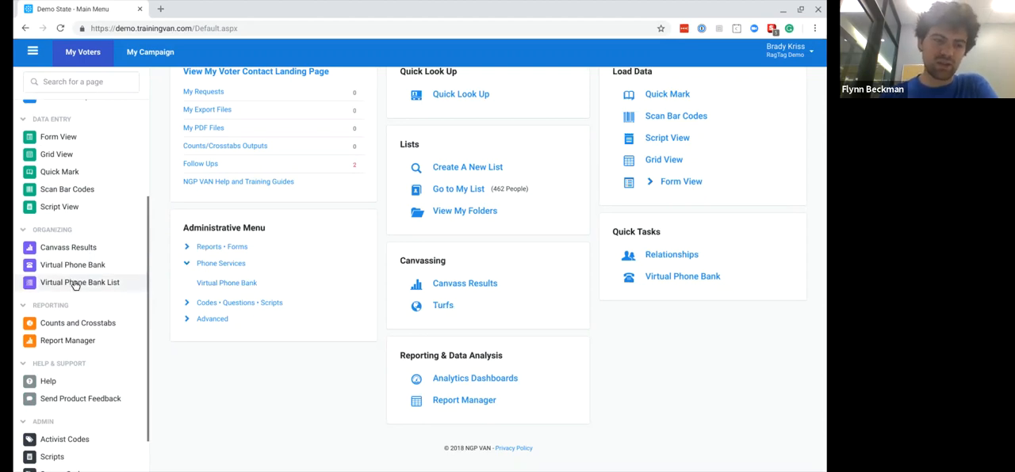
left_click(62, 268)
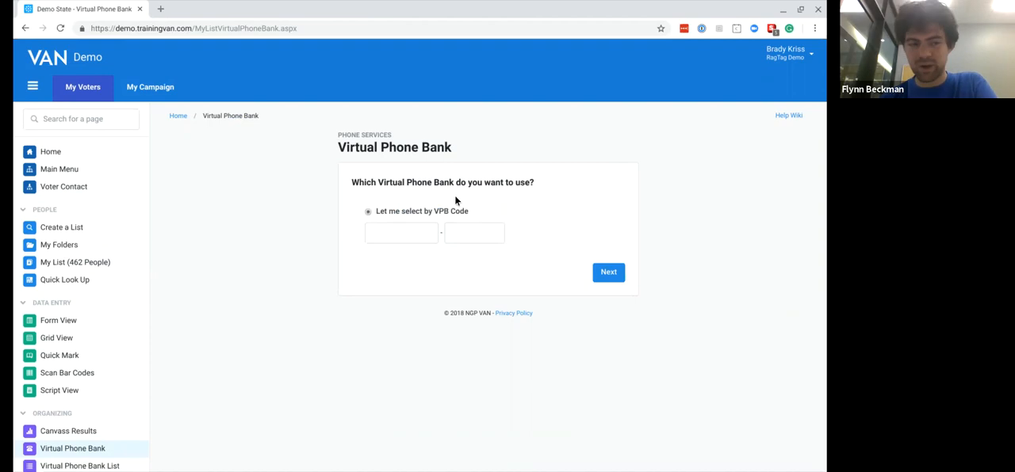
- Go back to the main menu and open the Virtual Phone Bank Lists page from Phone Services
left_click(92, 97)
scroll(474, 314, "down", 2)
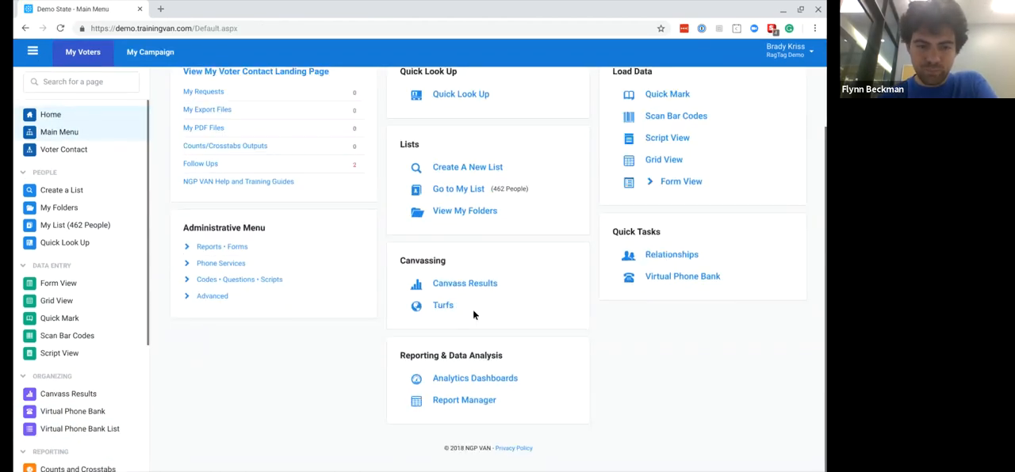
left_click(215, 264)
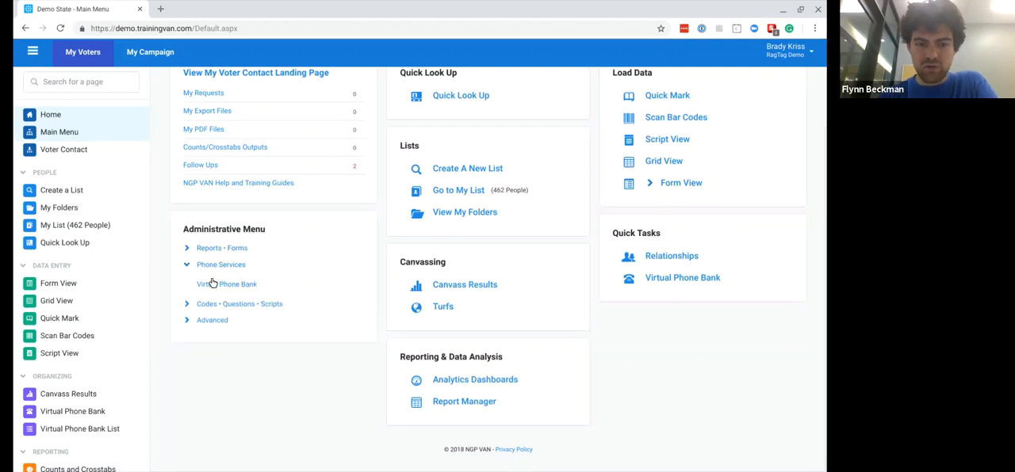
left_click(211, 287)
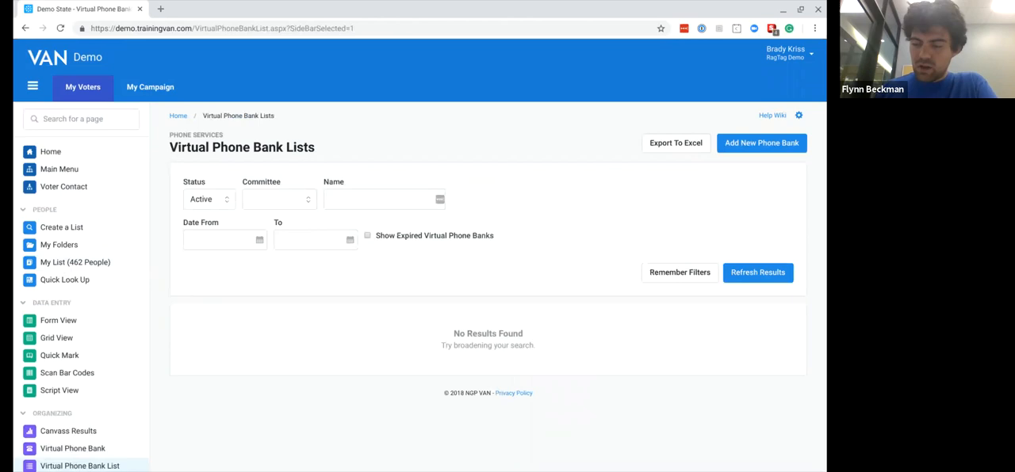
left_click(736, 145)
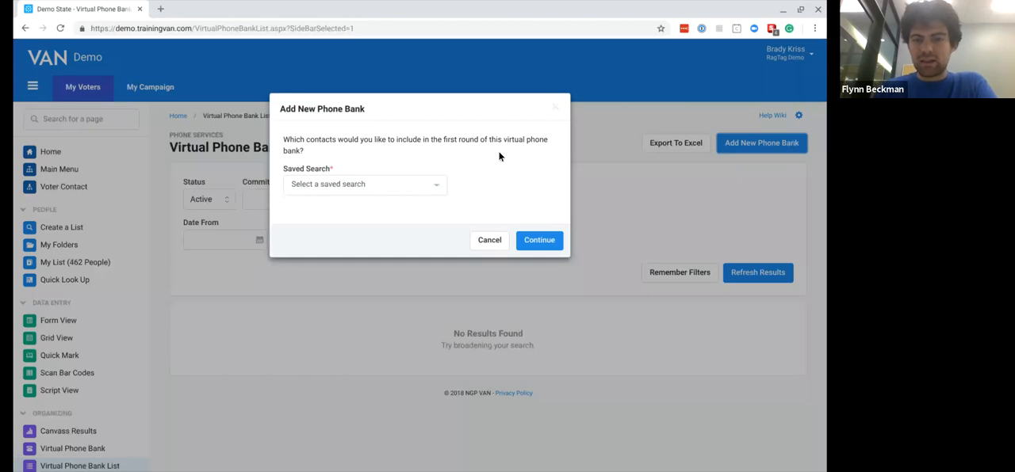
left_click(403, 191)
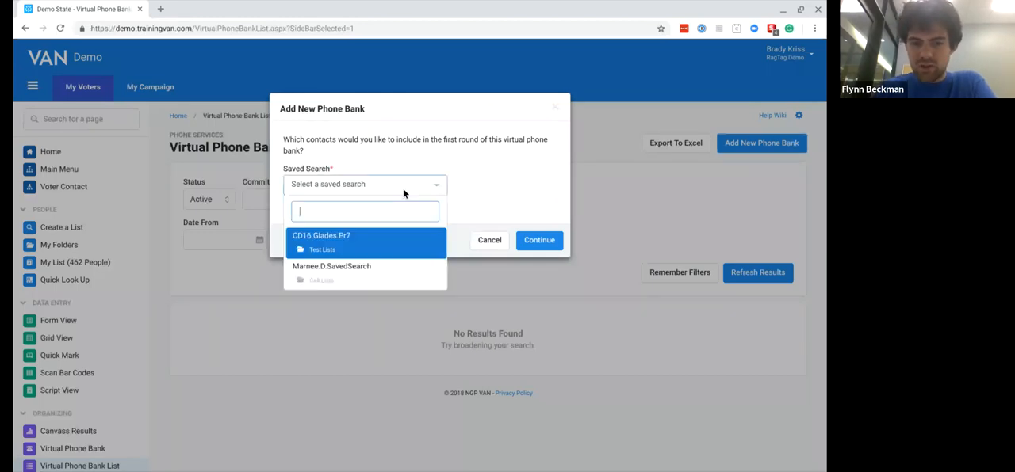
left_click(335, 272)
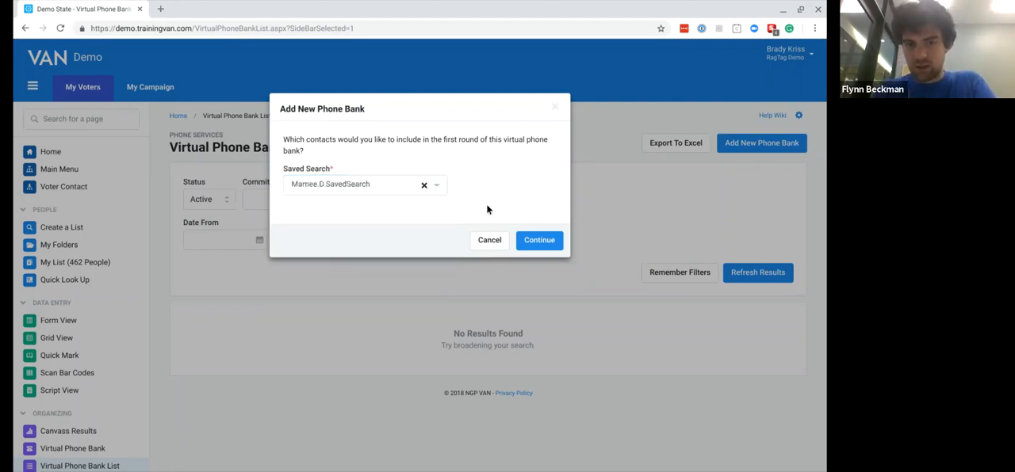
left_click(554, 108)
- Return to My List and save it as a new Saved Search named Baker.Universe in the Call Lists folder
left_click(70, 89)
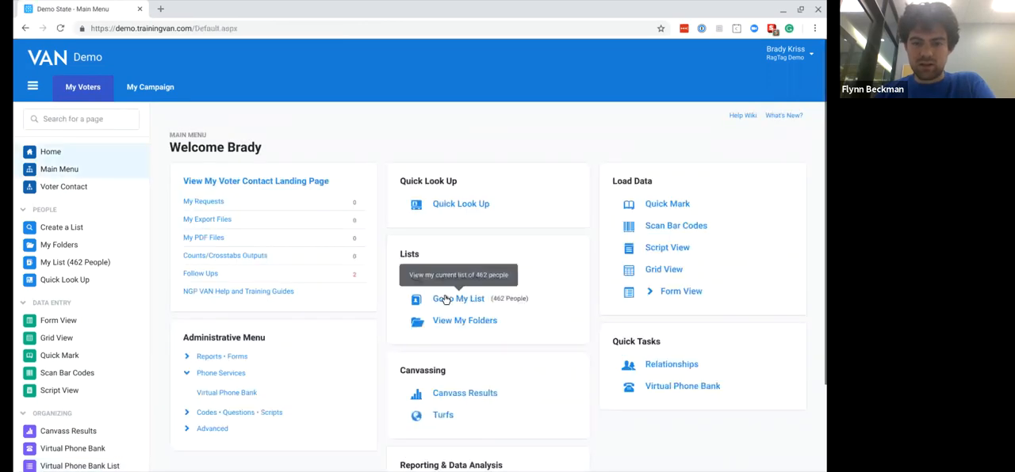
left_click(445, 300)
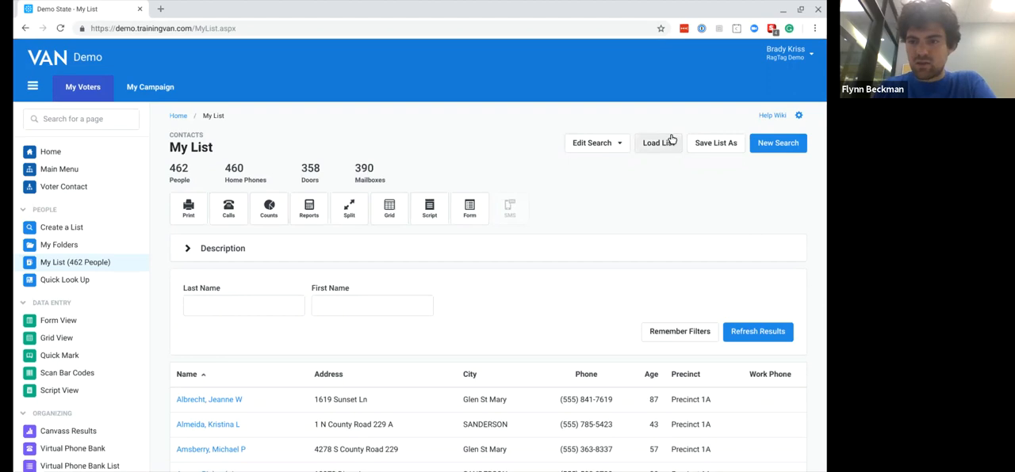
left_click(705, 143)
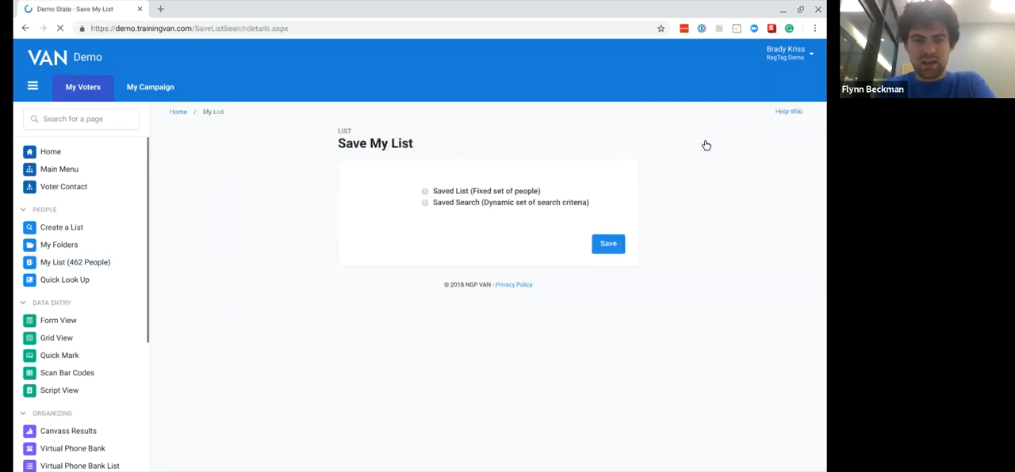
left_click(425, 206)
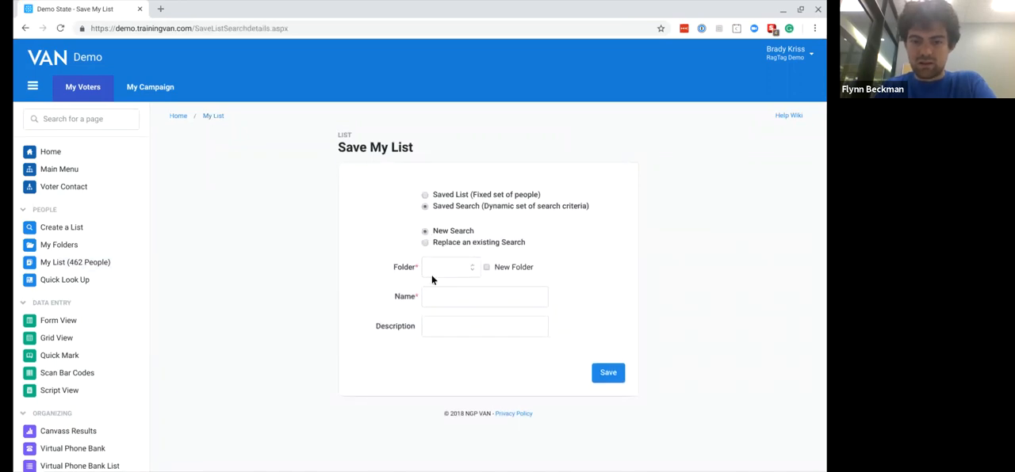
left_click(440, 297)
type("Baker")
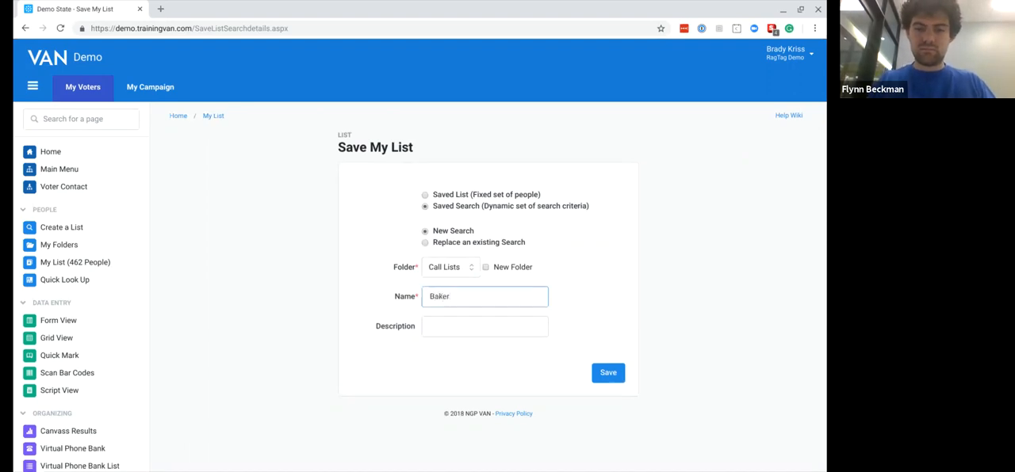
left_click(612, 373)
type("Universi")
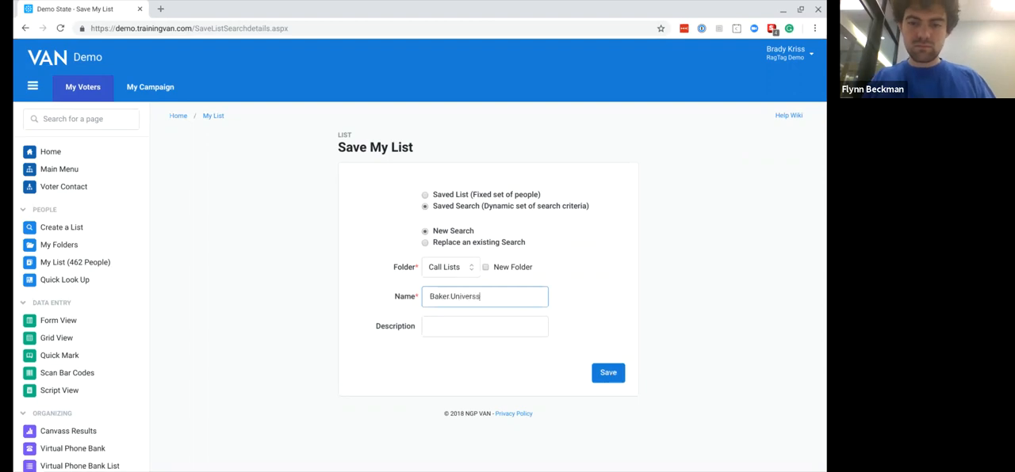
left_click(611, 379)
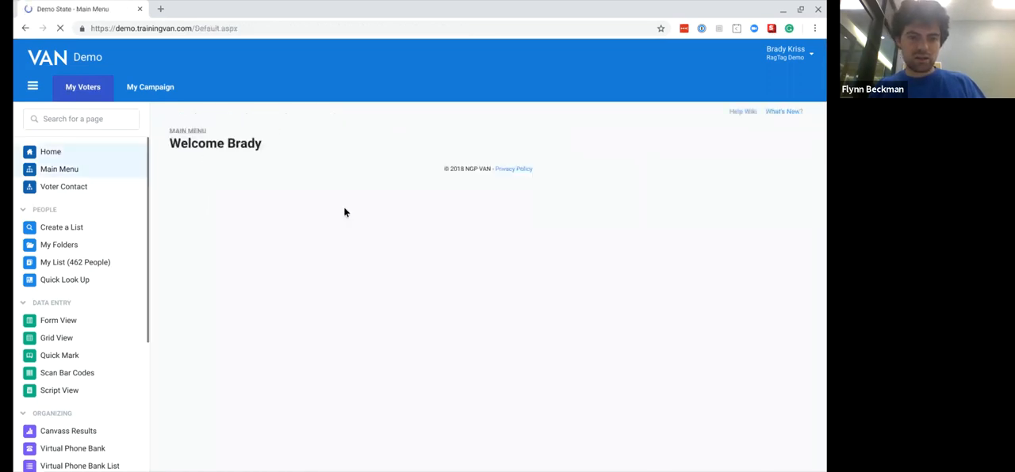
- From Virtual Phone Bank Lists, add a new phone bank using the Baker.Universe saved search and continue to the request form
left_click(221, 390)
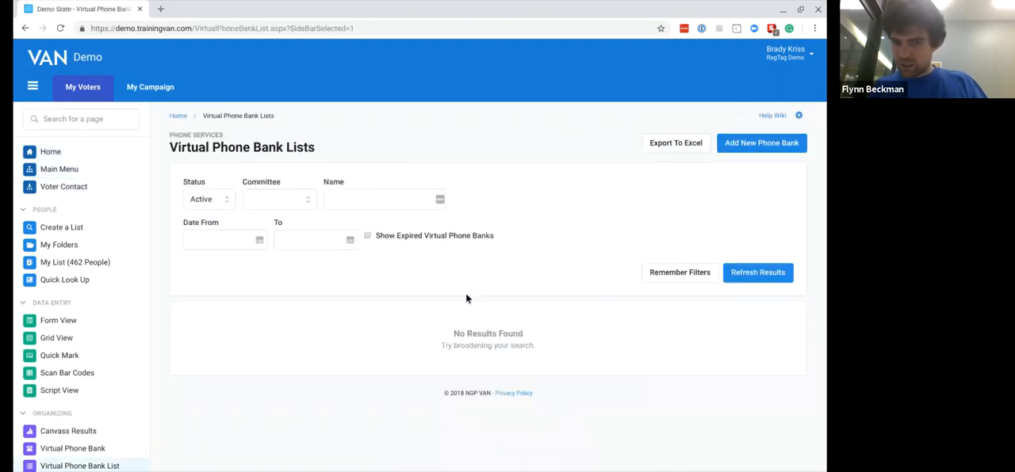
left_click(777, 148)
left_click(405, 188)
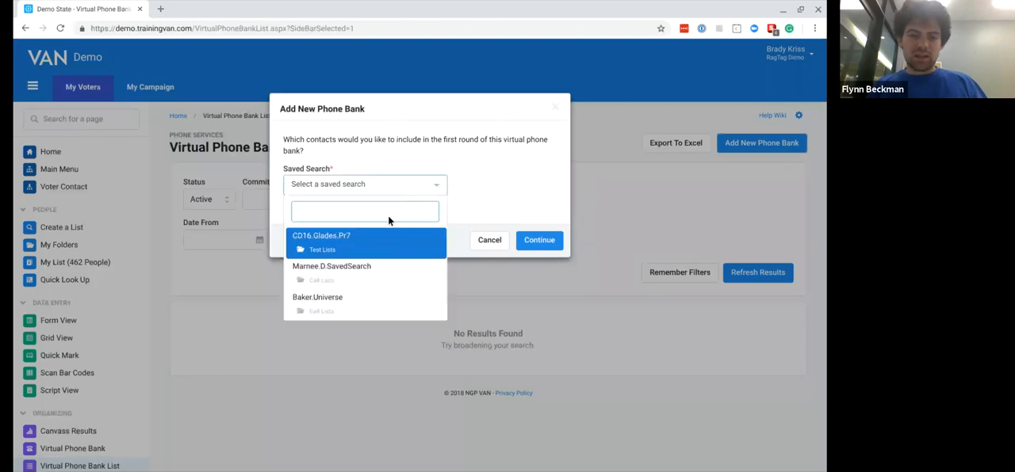
left_click(343, 303)
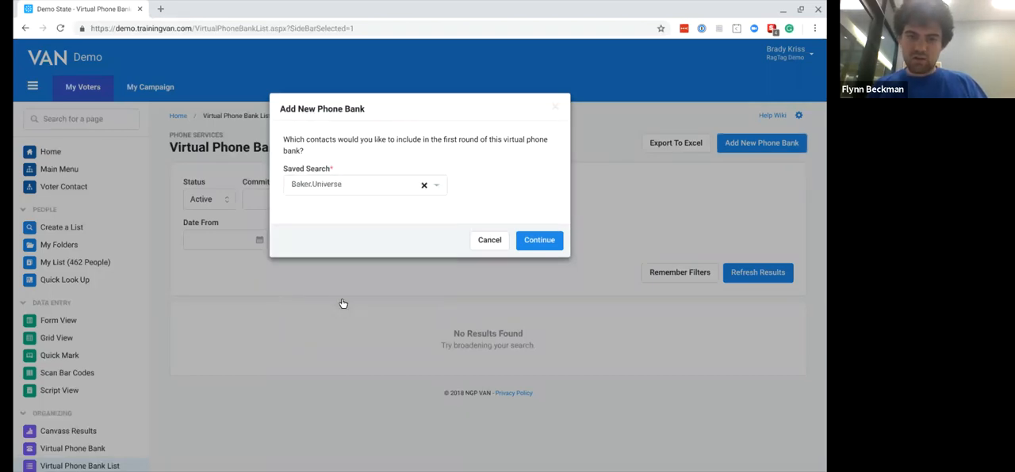
left_click(538, 241)
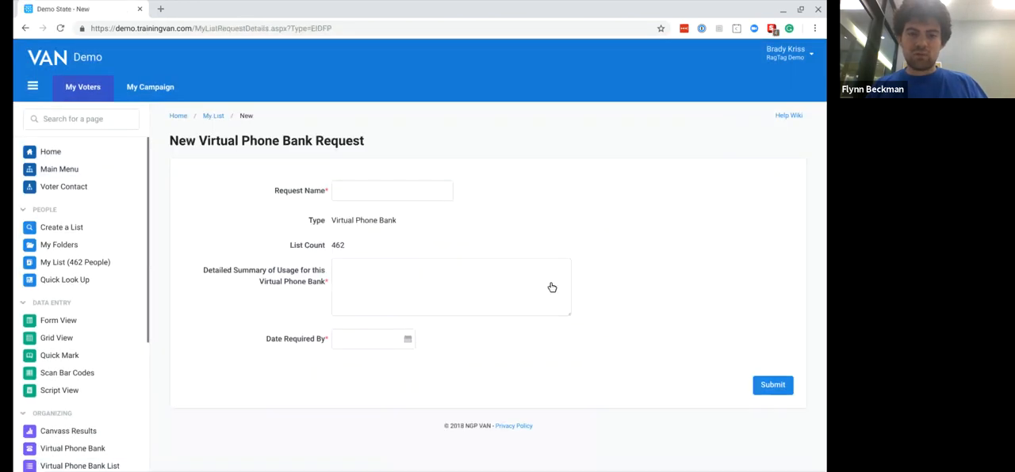
- Return to My List through the main menu and start setting up a Virtual Phone Bank List from its call options
left_click(79, 91)
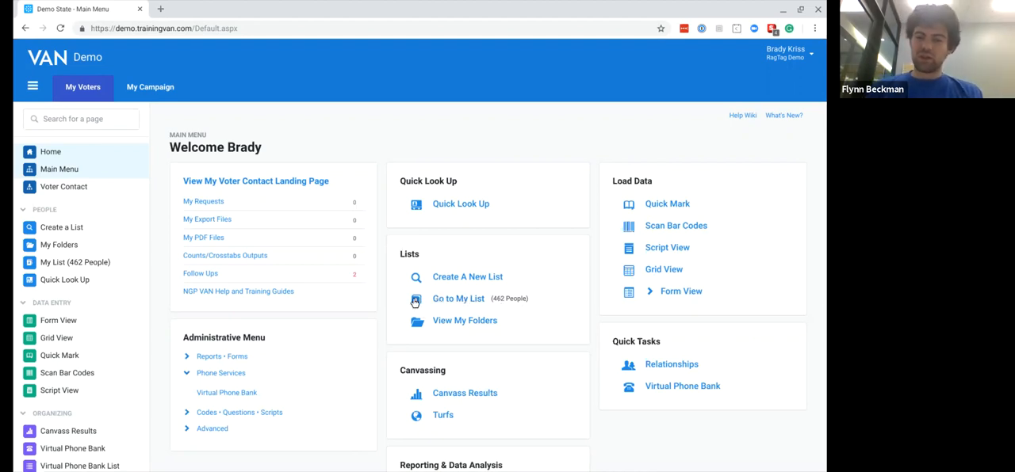
left_click(462, 300)
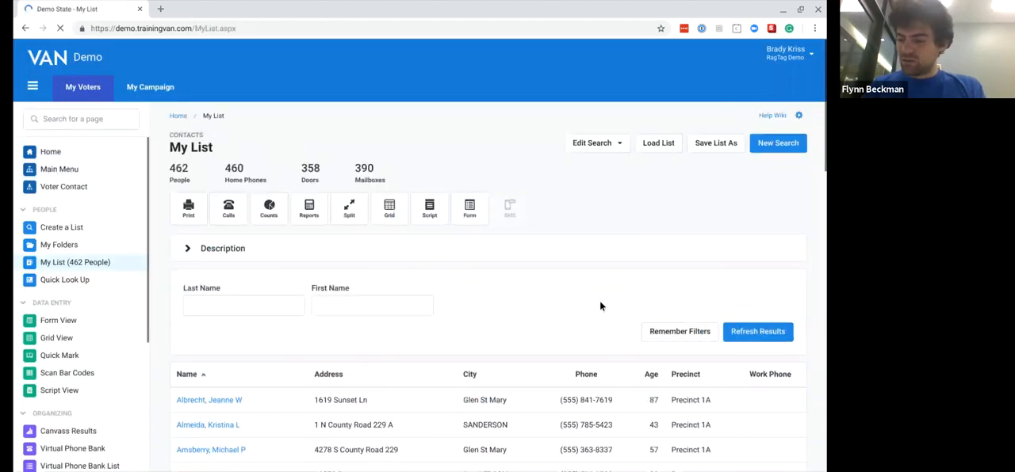
left_click(229, 207)
left_click(225, 255)
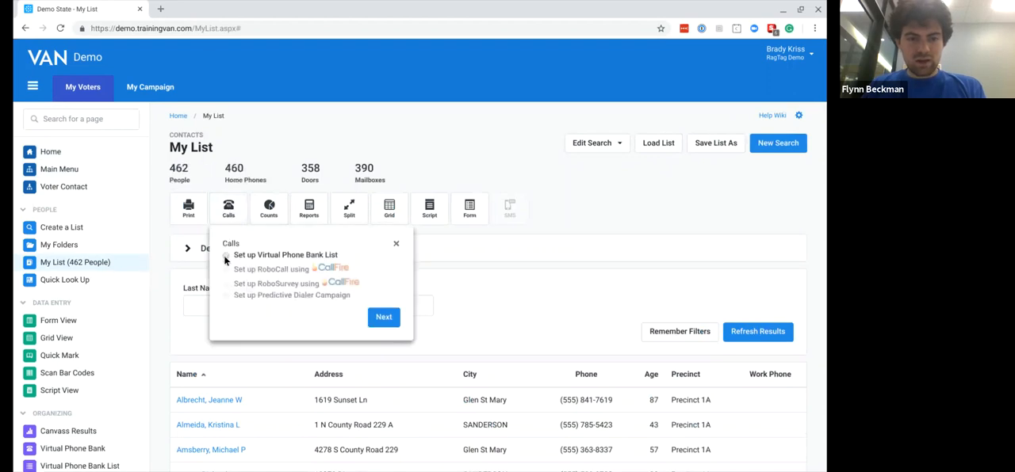
left_click(381, 320)
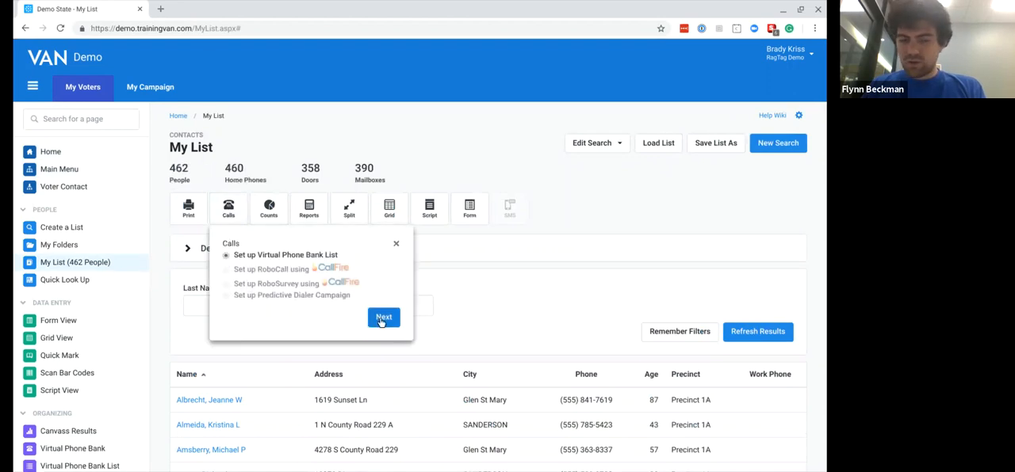
left_click(381, 319)
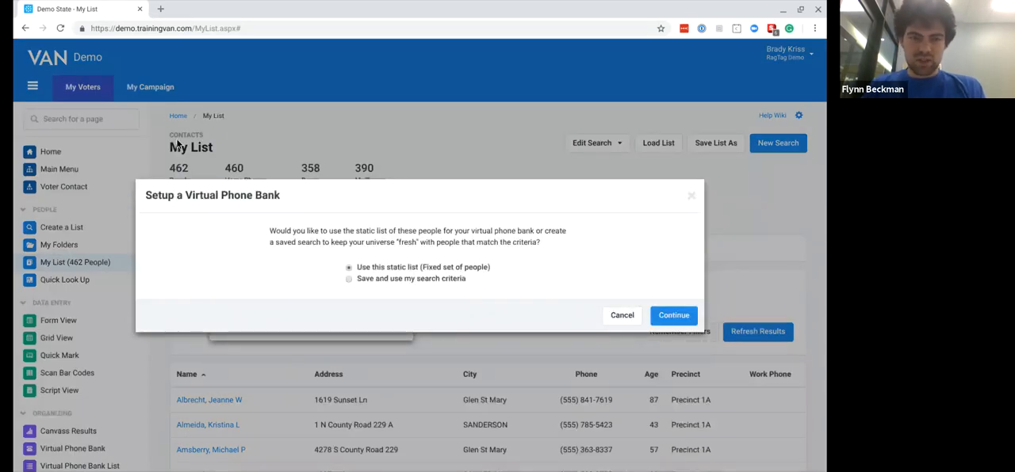
- Save and use the search criteria for the phone bank, replacing the existing Baker.Universe search in the Call Lists folder, and continue to the request form
left_click(349, 278)
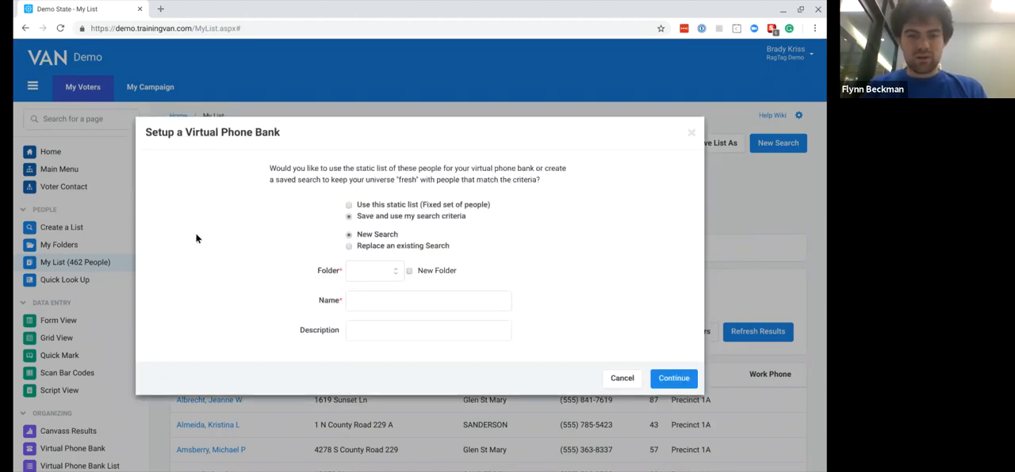
left_click(353, 247)
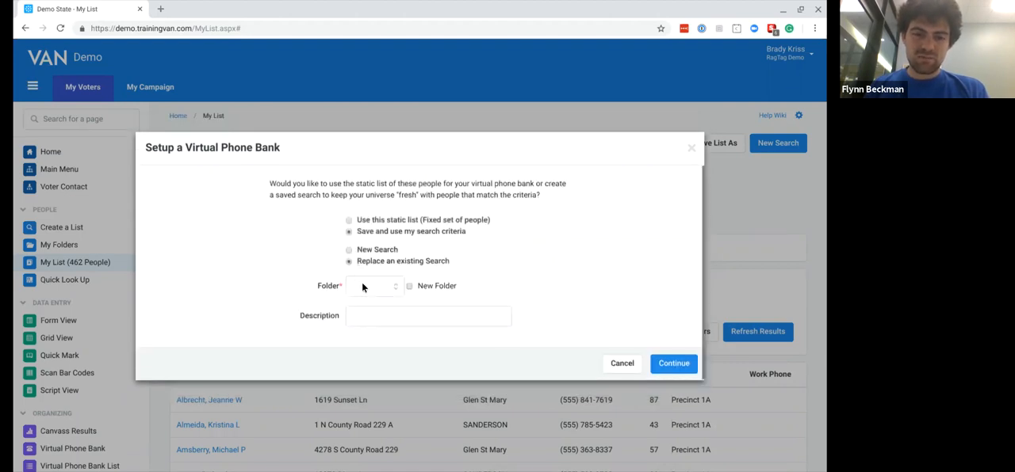
left_click(364, 298)
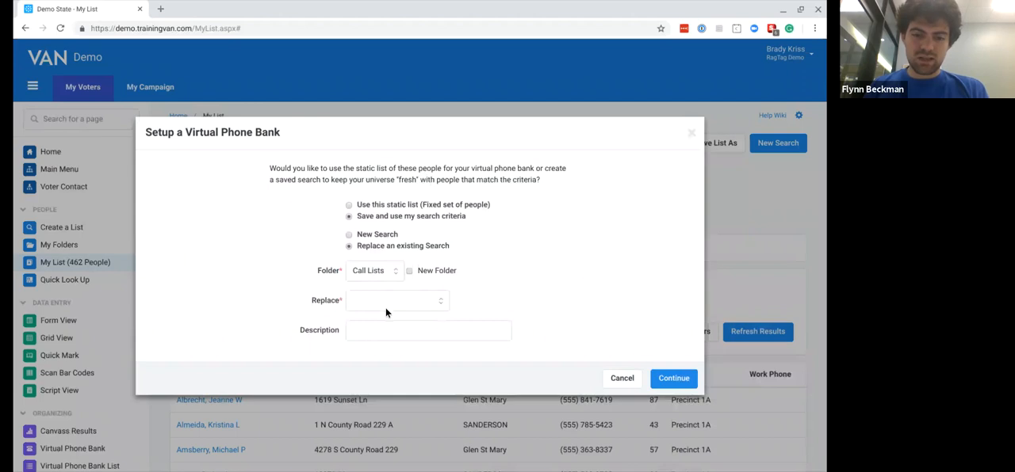
left_click(382, 341)
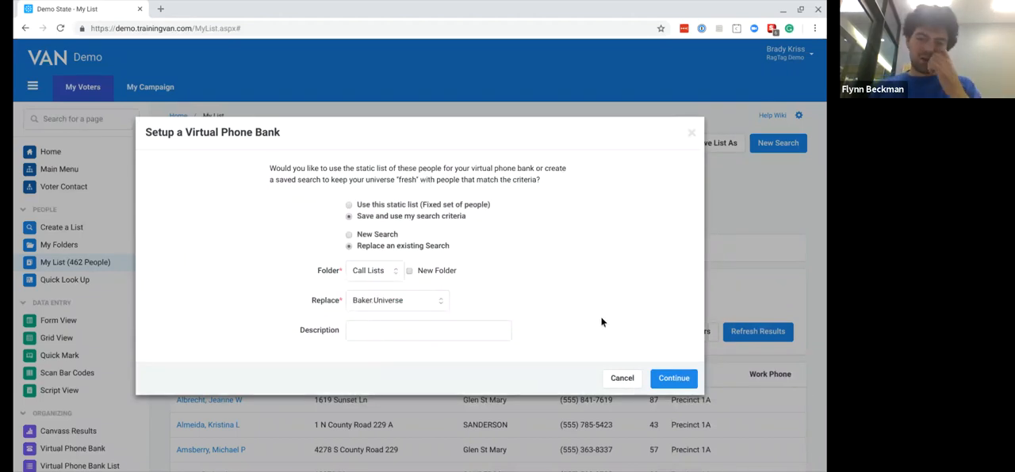
left_click(672, 384)
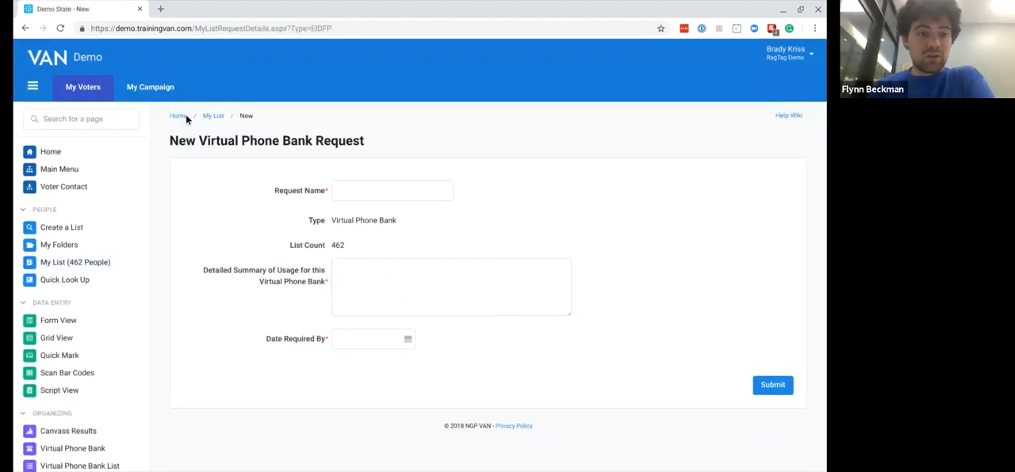
- Look up active virtual phone banks for the RagTag Demo committee in Virtual Phone Bank Lists, and return to the main menu
left_click(83, 88)
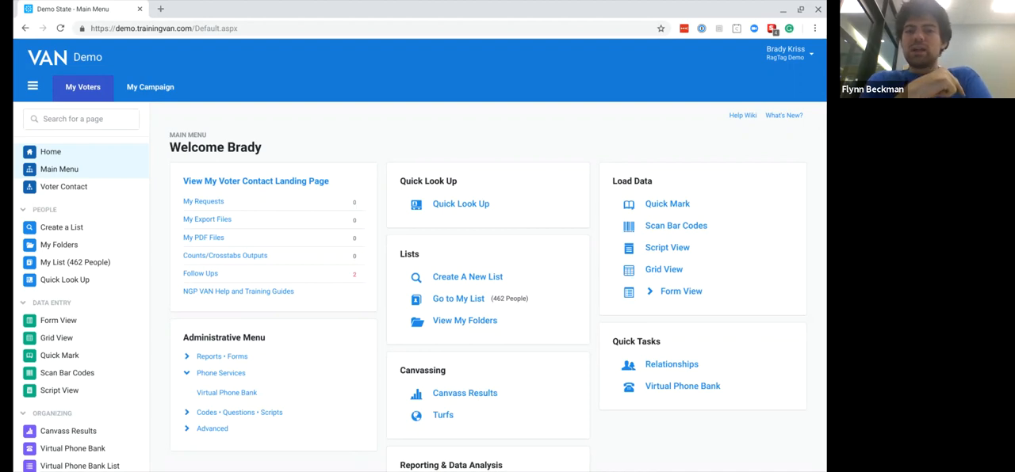
left_click(219, 393)
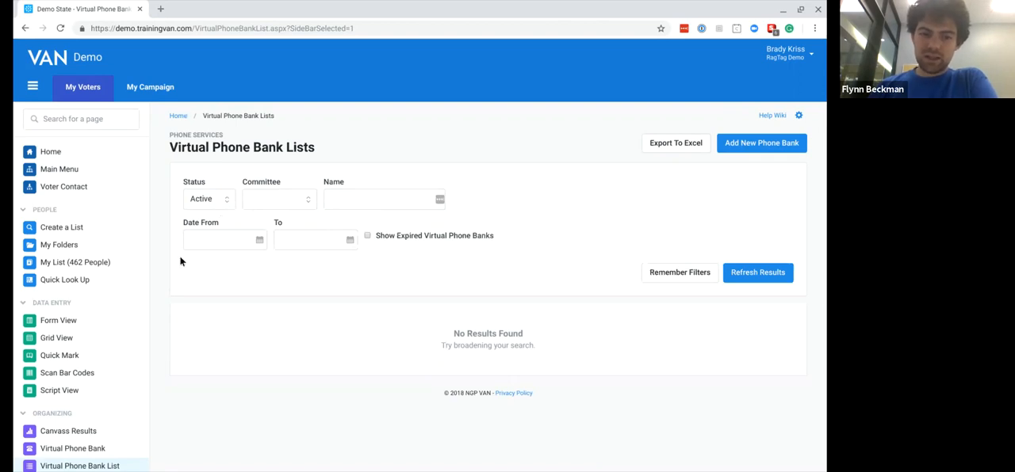
left_click(291, 197)
left_click(285, 213)
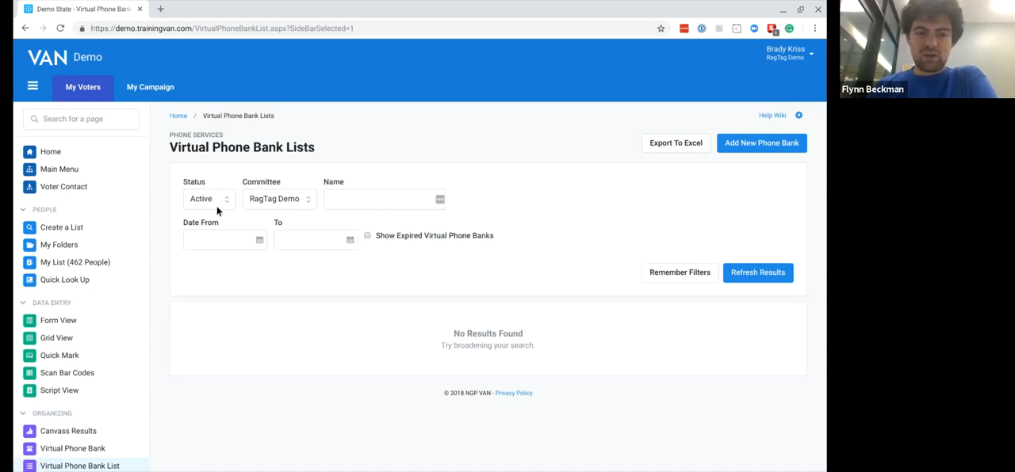
left_click(757, 273)
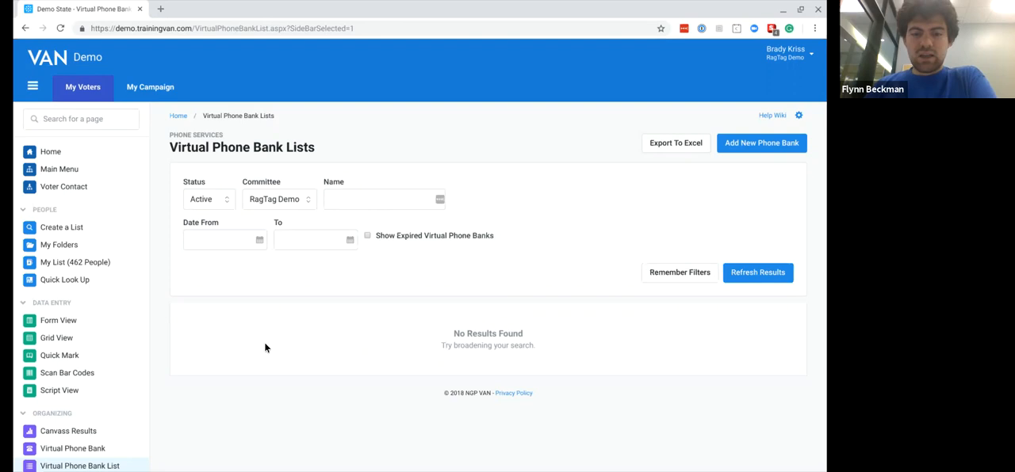
left_click(68, 89)
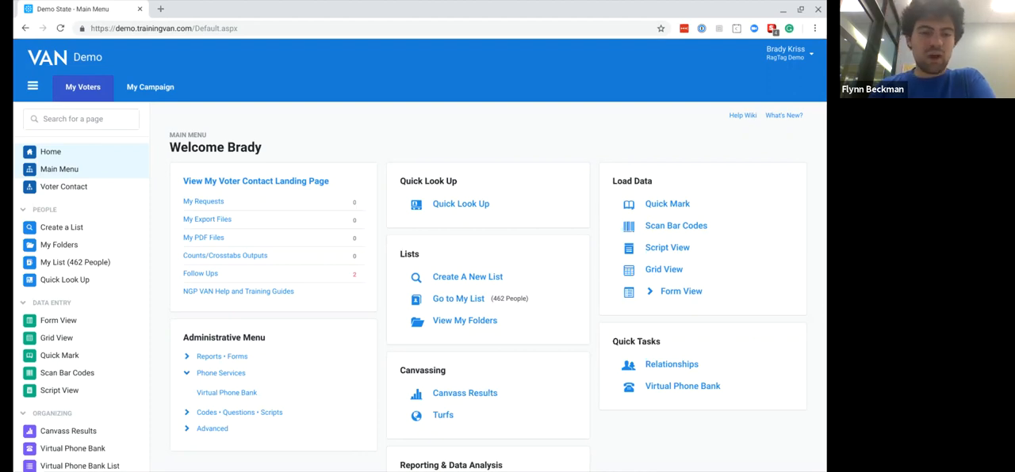
double_click(409, 181)
left_click(409, 181)
left_click(411, 181)
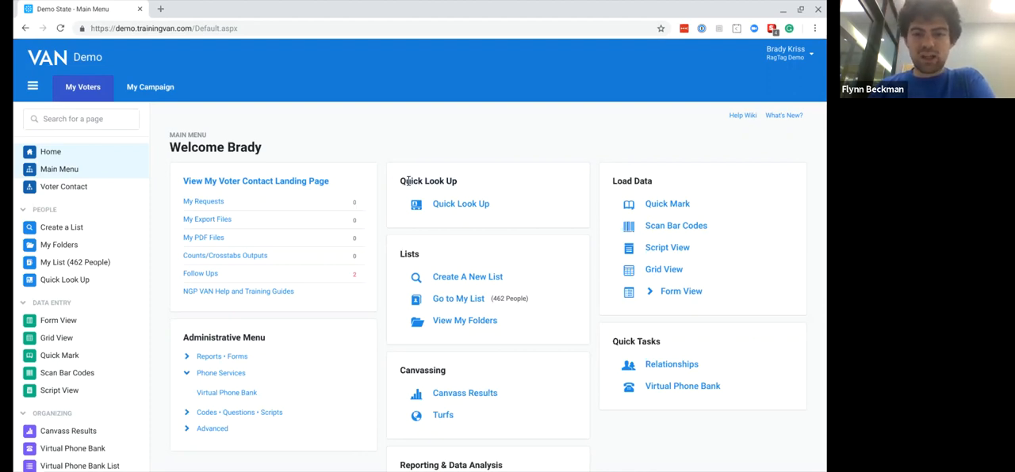